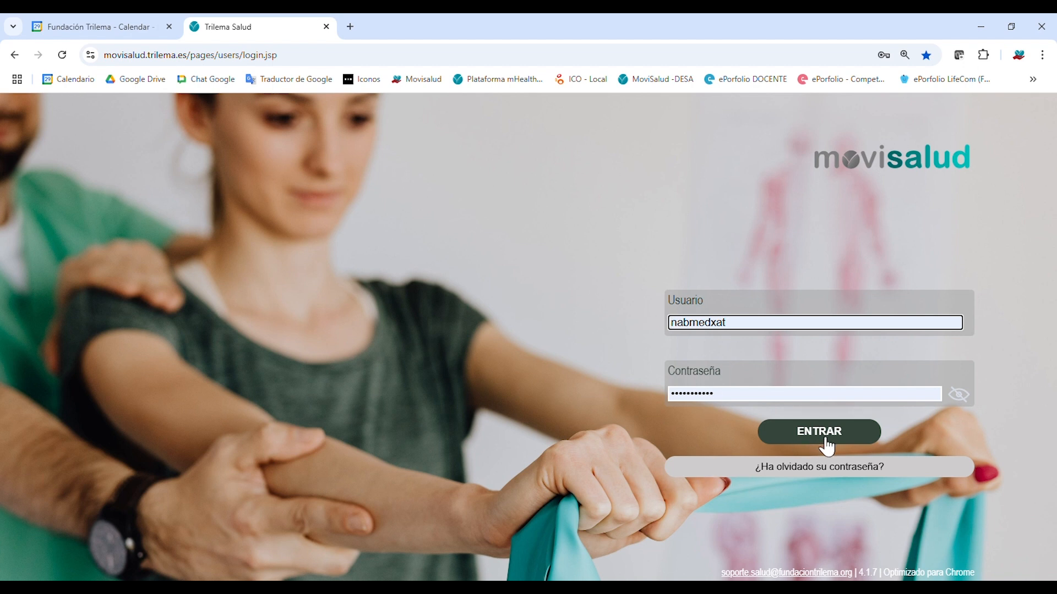
# Sign in to the Movisalud clinician portal with the pre-filled credentials to reach the Lista de Pacientes.
pyautogui.click(866, 438)
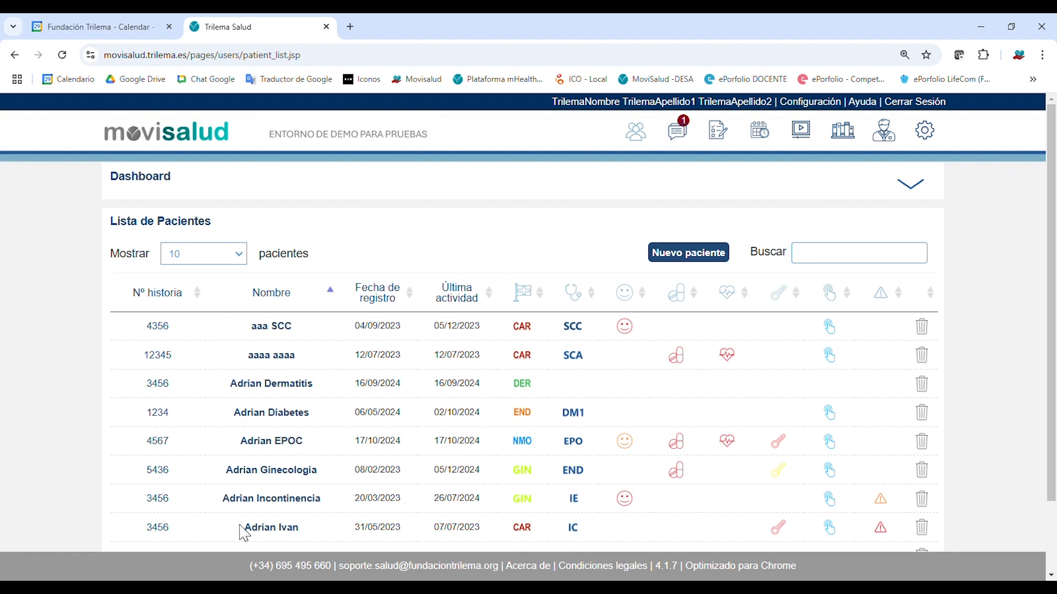
# Change the Mostrar page size from 10 to 50 patients, spreading 61 patients over two pages.
pyautogui.scroll(-1, 468, 479)
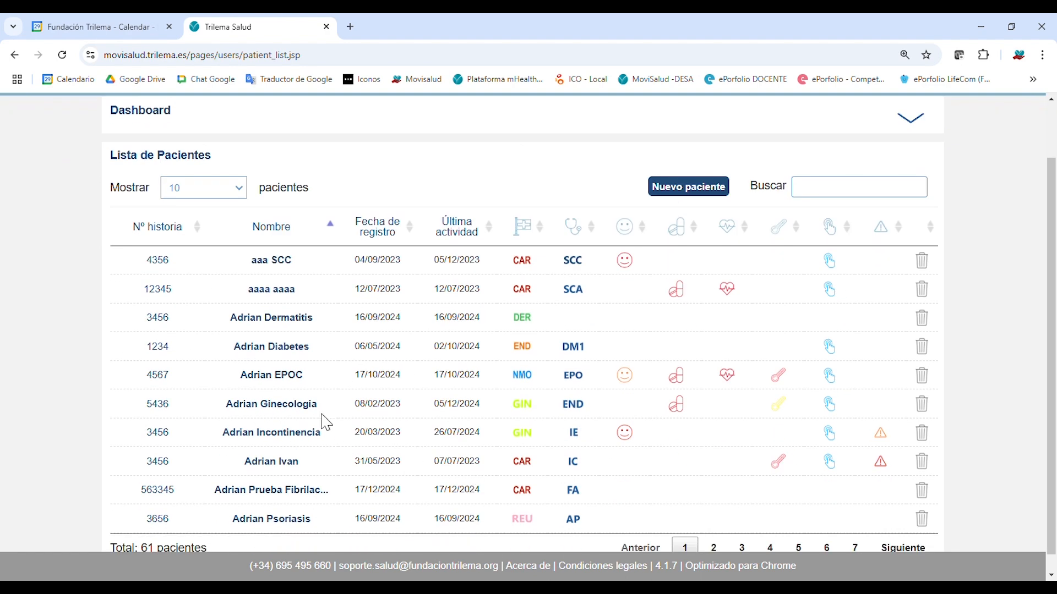
pyautogui.scroll(-1, 355, 443)
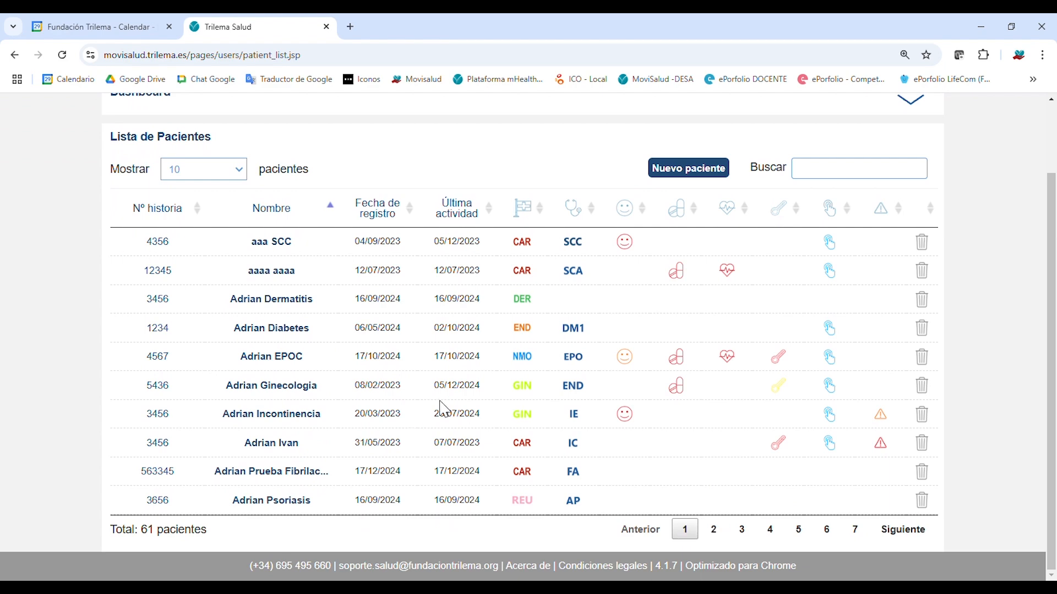
pyautogui.click(221, 175)
pyautogui.click(214, 236)
pyautogui.scroll(-10, 366, 327)
pyautogui.scroll(-10, 398, 366)
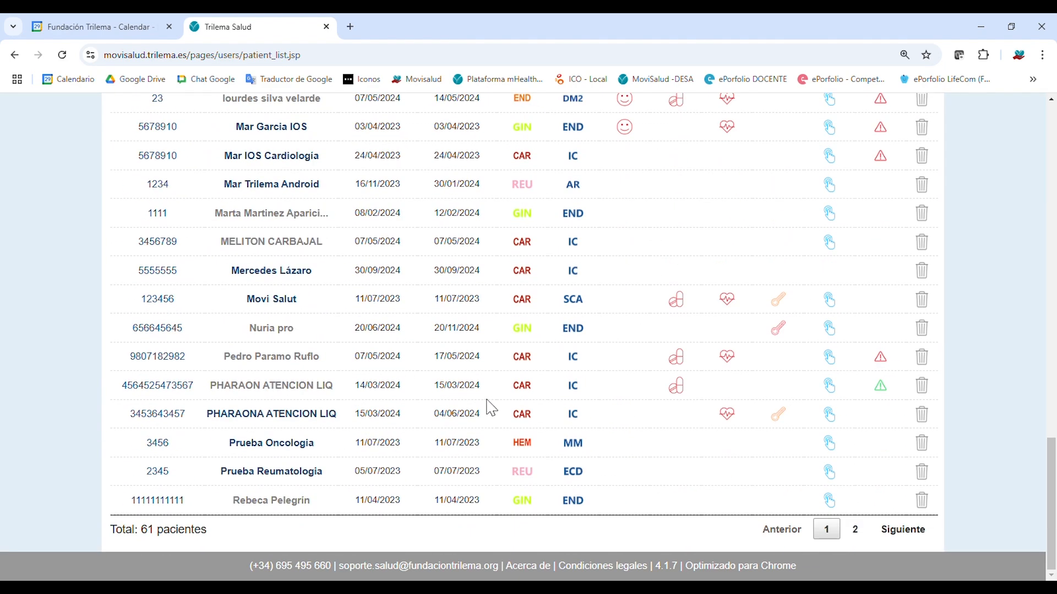
pyautogui.scroll(15, 489, 403)
pyautogui.scroll(7, 526, 375)
pyautogui.moveTo(710, 361)
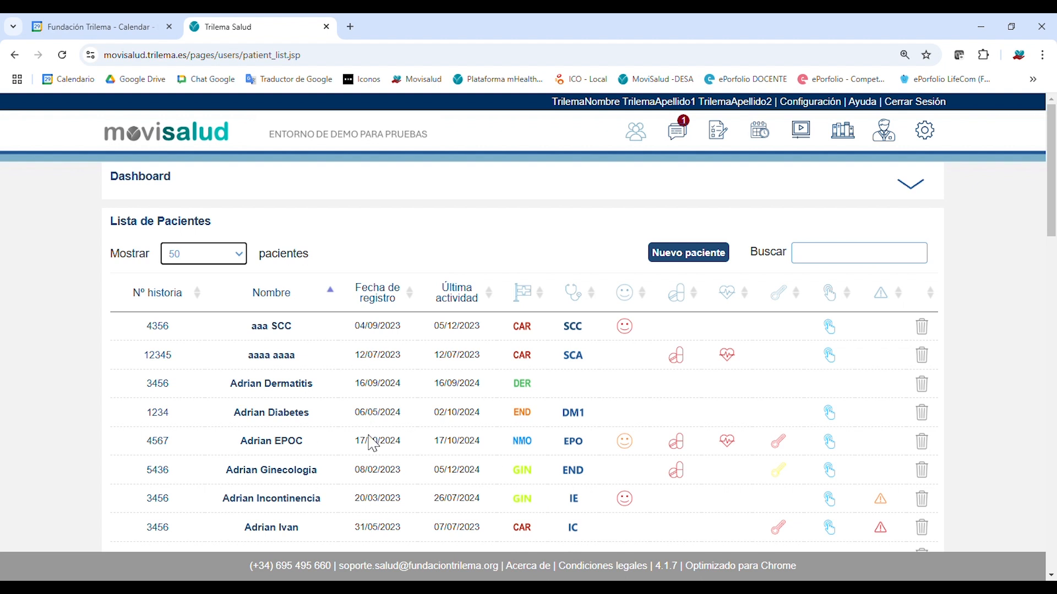
pyautogui.moveTo(859, 418)
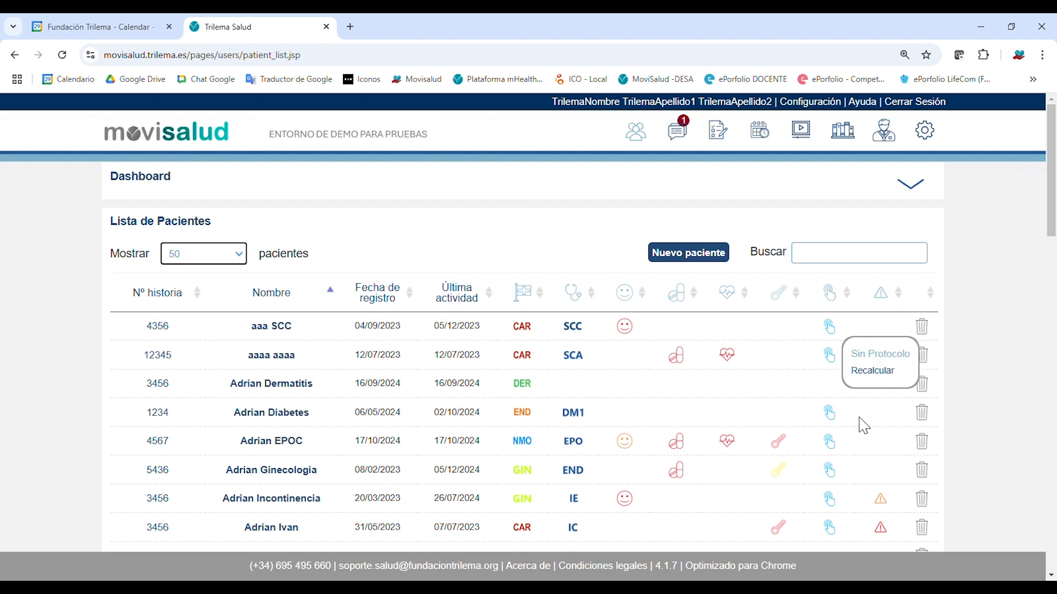
pyautogui.moveTo(617, 364)
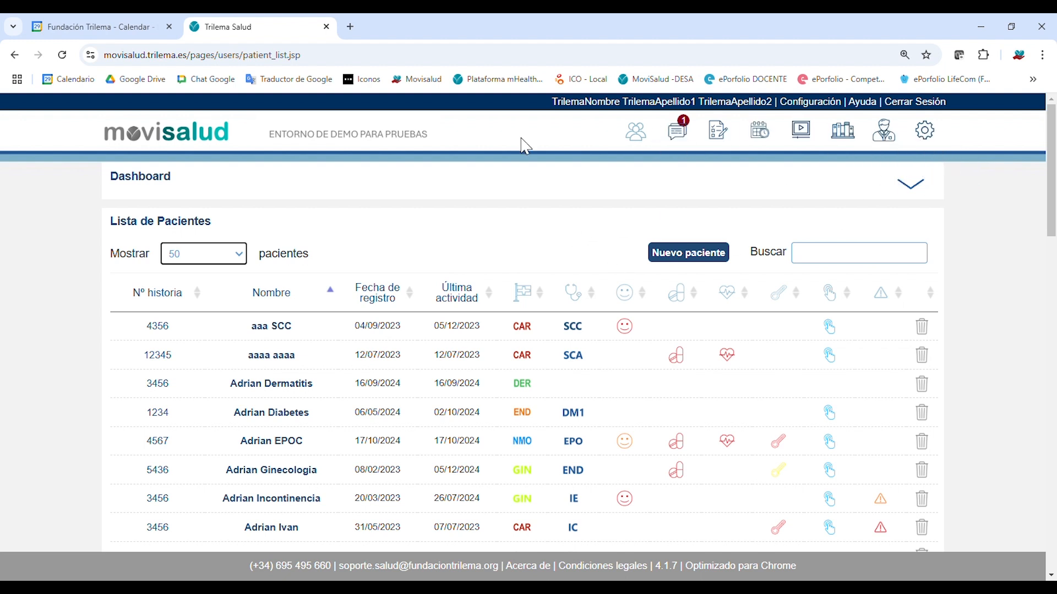
# Expand the Dashboard and review its charts: 61 registered users, 87 pending alerts, registrations and status.
pyautogui.click(912, 188)
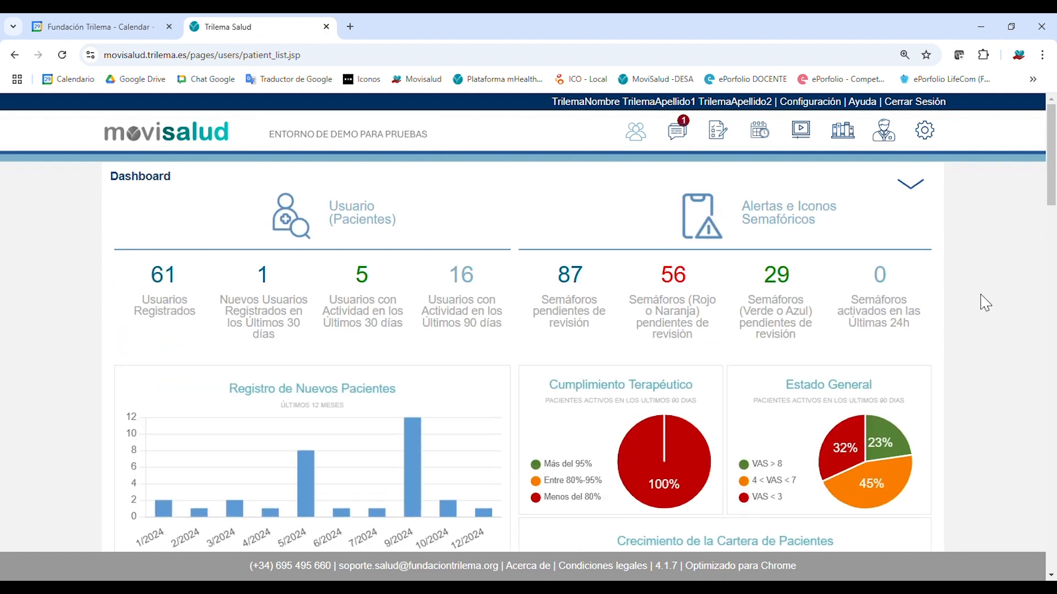
pyautogui.moveTo(1053, 179); pyautogui.dragTo(1056, 210)
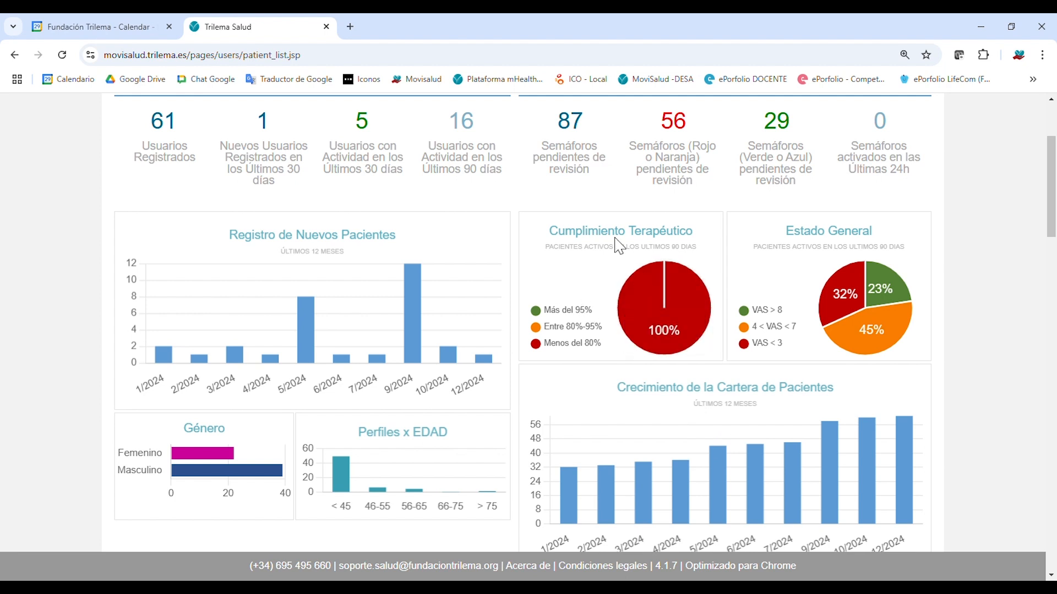
pyautogui.moveTo(633, 306)
pyautogui.moveTo(873, 318)
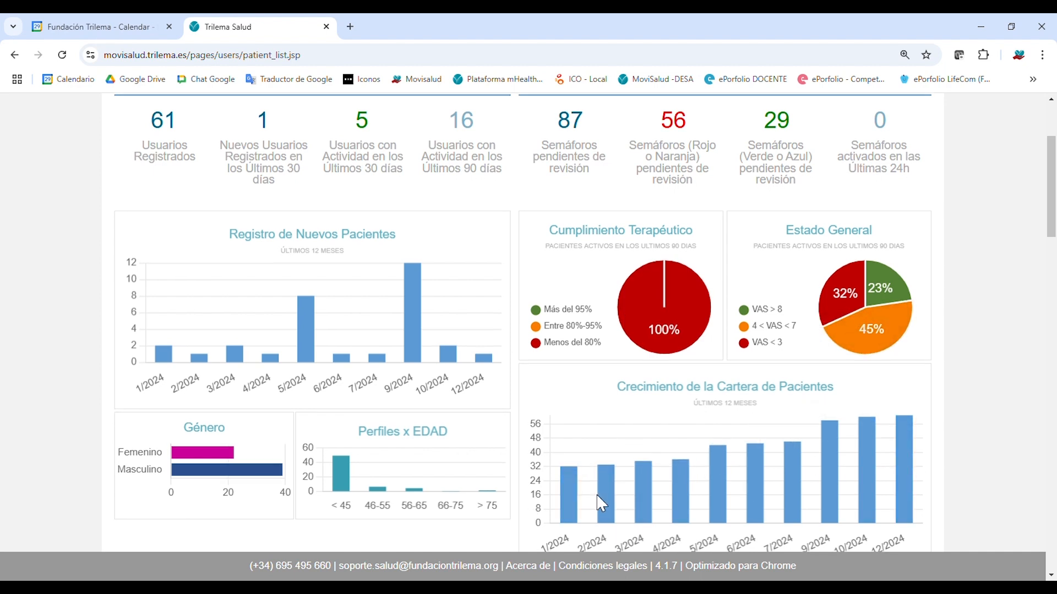
pyautogui.scroll(1, 602, 503)
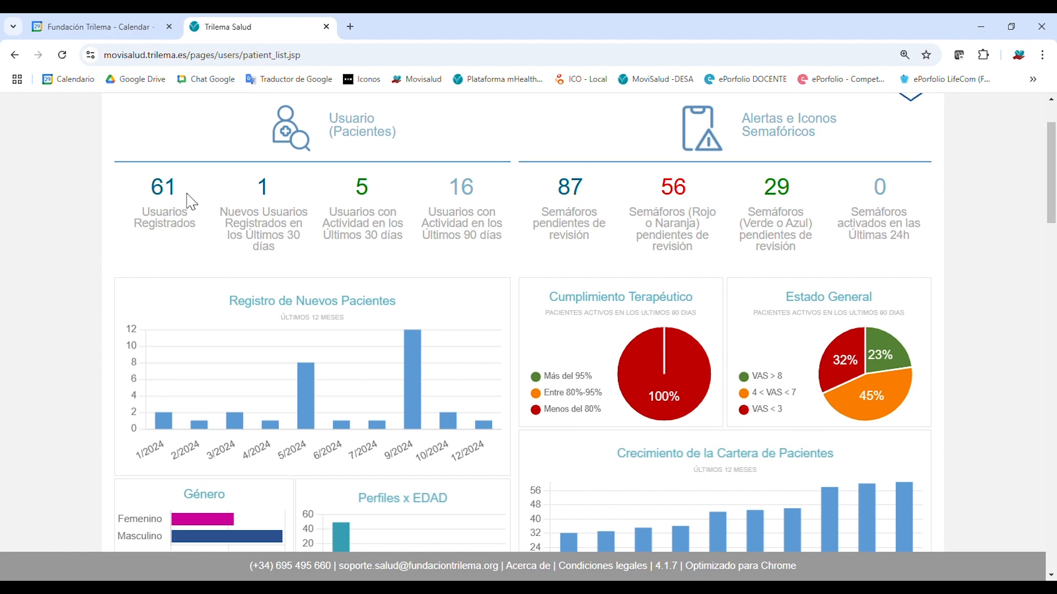
# Sort the patient list by Nº historia and then by Nombre, each reversed to descending order.
pyautogui.scroll(2, 474, 314)
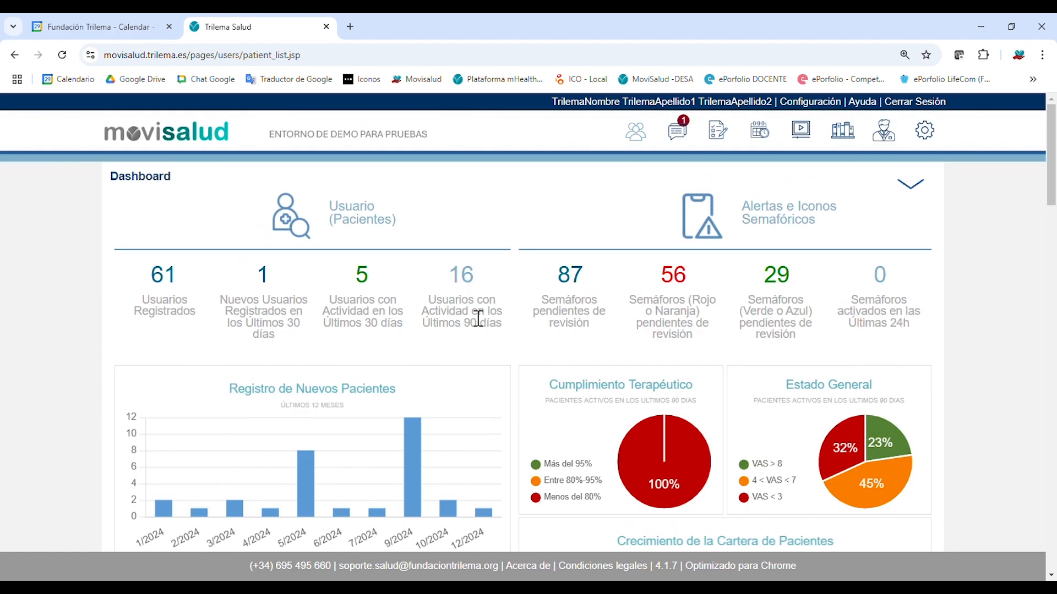
pyautogui.scroll(-5, 931, 353)
pyautogui.scroll(-1, 953, 387)
pyautogui.scroll(-3, 953, 387)
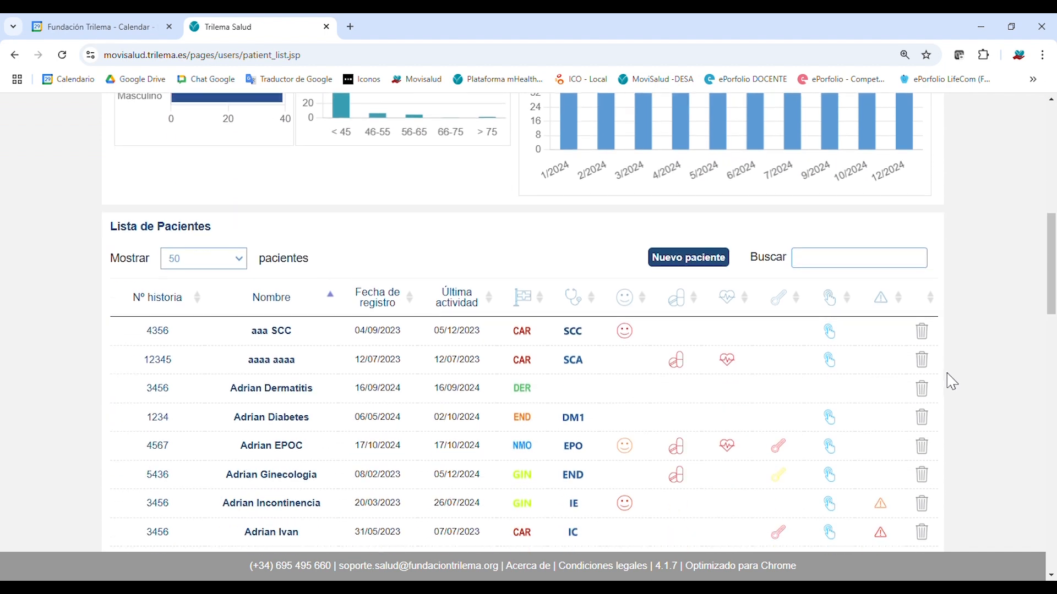
pyautogui.scroll(-2, 953, 382)
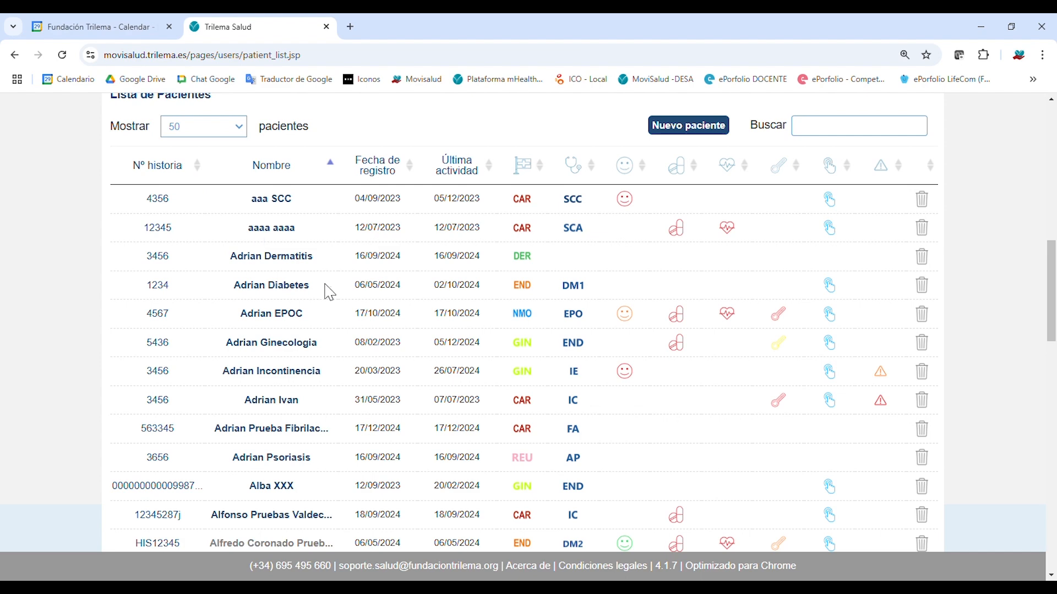
pyautogui.scroll(1, 276, 286)
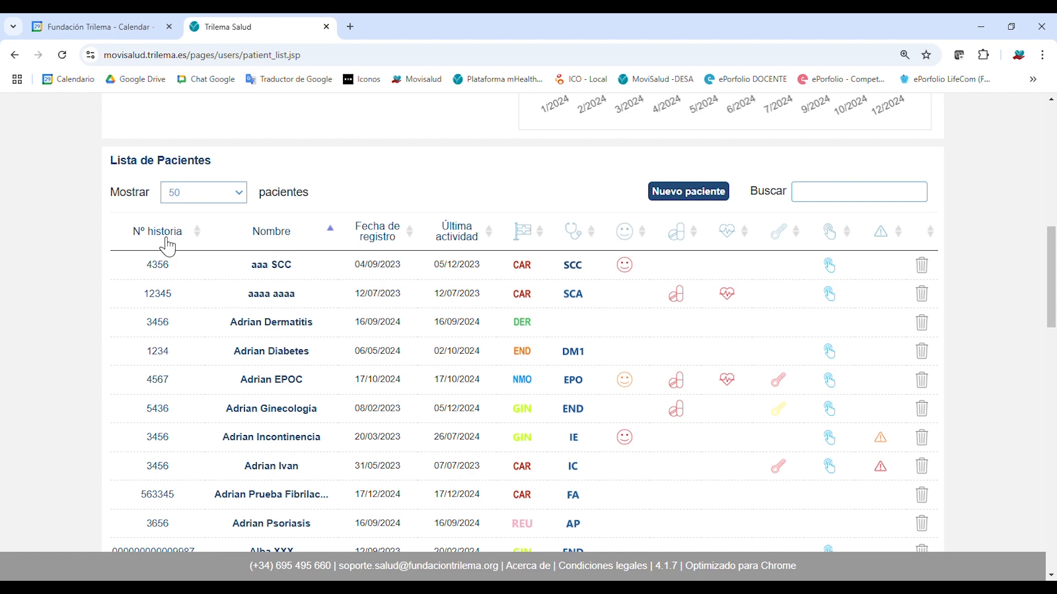
pyautogui.click(165, 237)
pyautogui.click(166, 240)
pyautogui.click(278, 239)
pyautogui.click(277, 240)
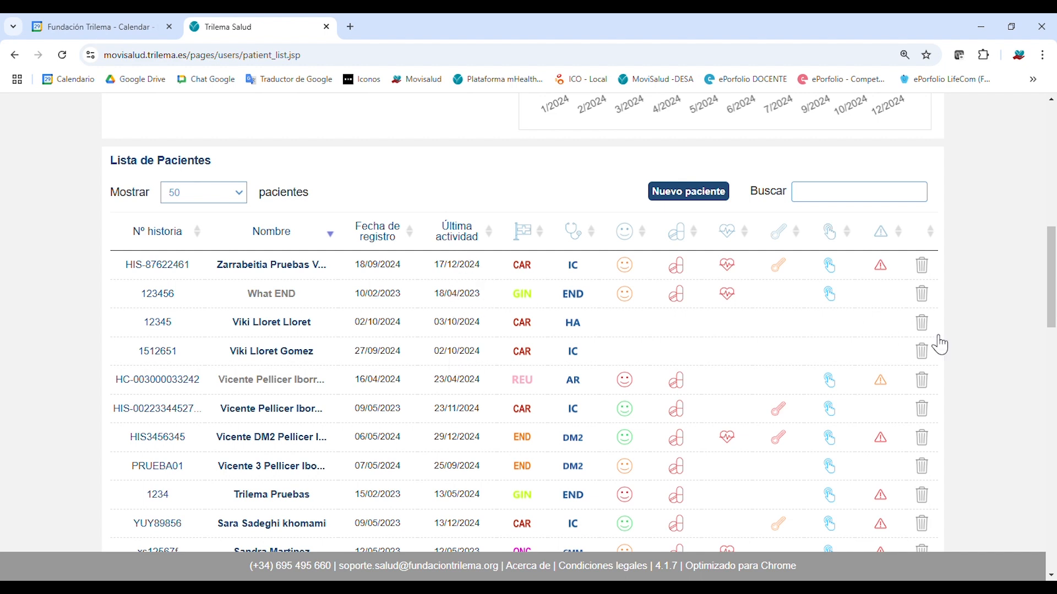
pyautogui.moveTo(839, 277)
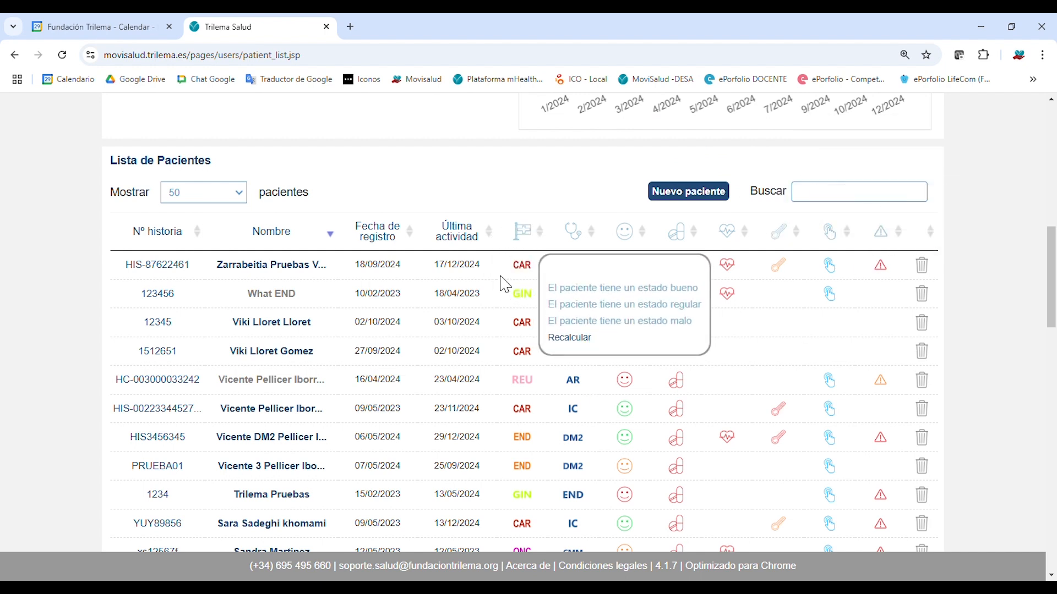
pyautogui.click(541, 240)
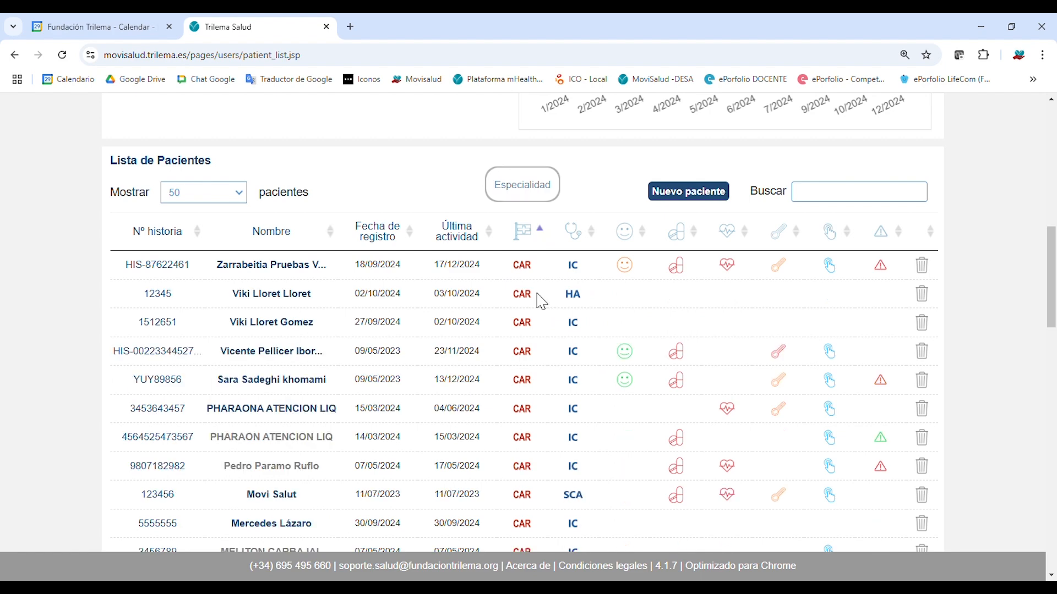
pyautogui.scroll(-3, 538, 308)
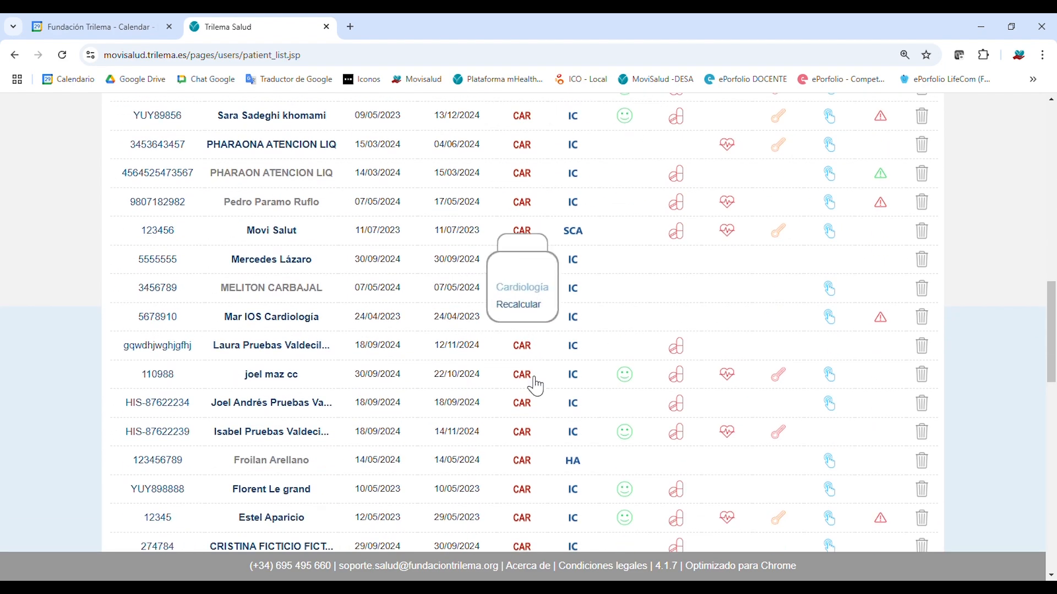
pyautogui.scroll(-3, 533, 458)
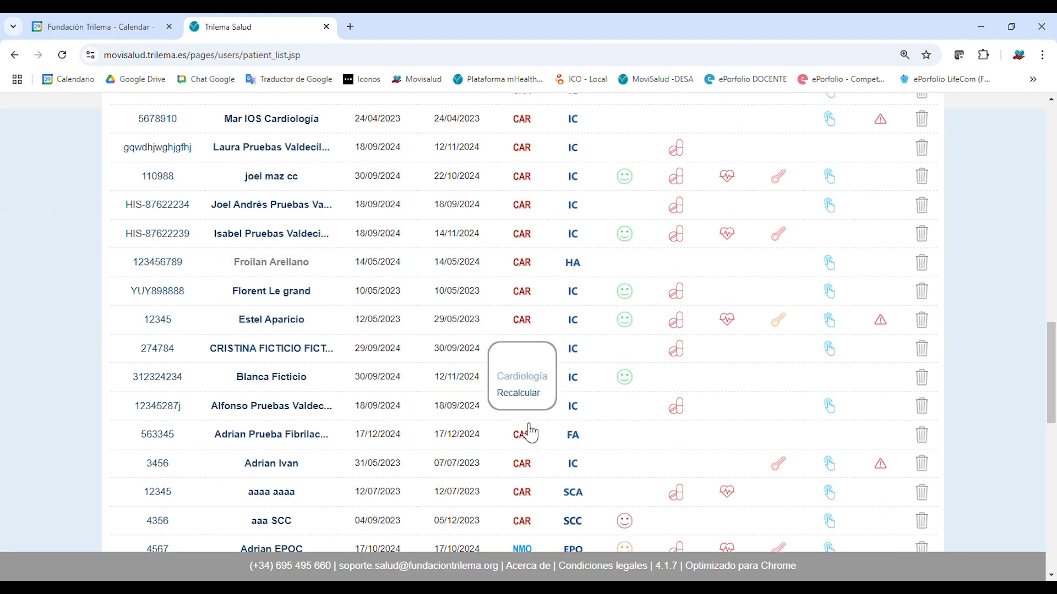
pyautogui.scroll(6, 523, 309)
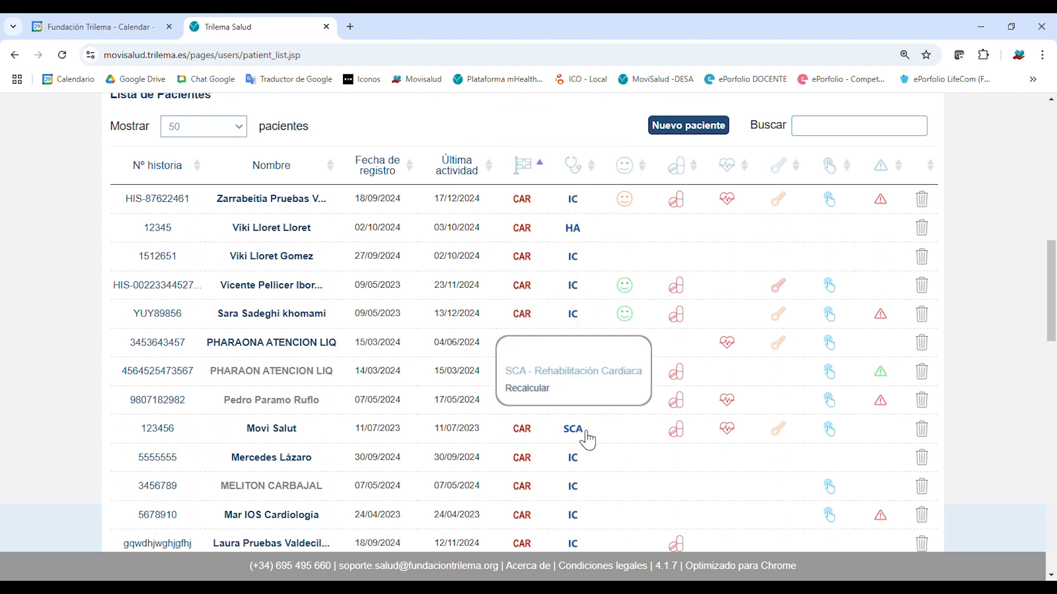
pyautogui.scroll(-3, 606, 446)
pyautogui.scroll(-1, 603, 445)
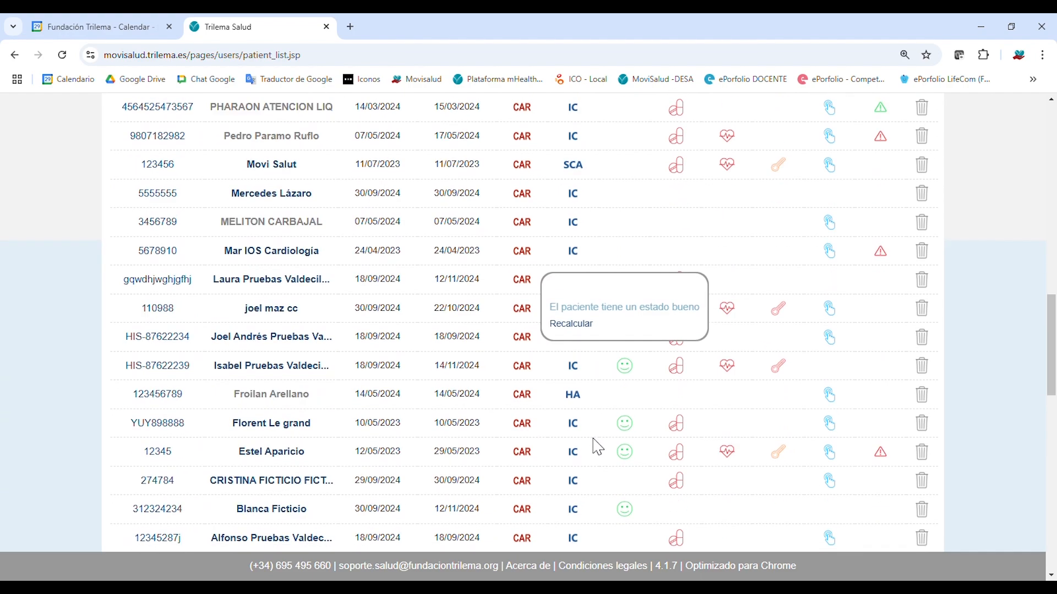
pyautogui.scroll(-3, 573, 482)
pyautogui.scroll(8, 523, 504)
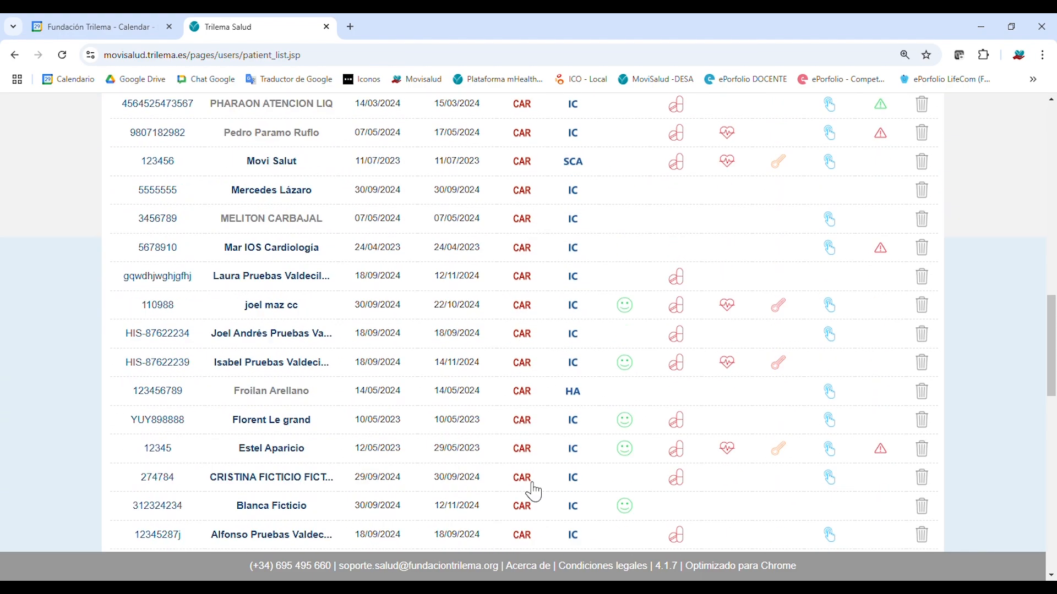
pyautogui.scroll(-13, 528, 497)
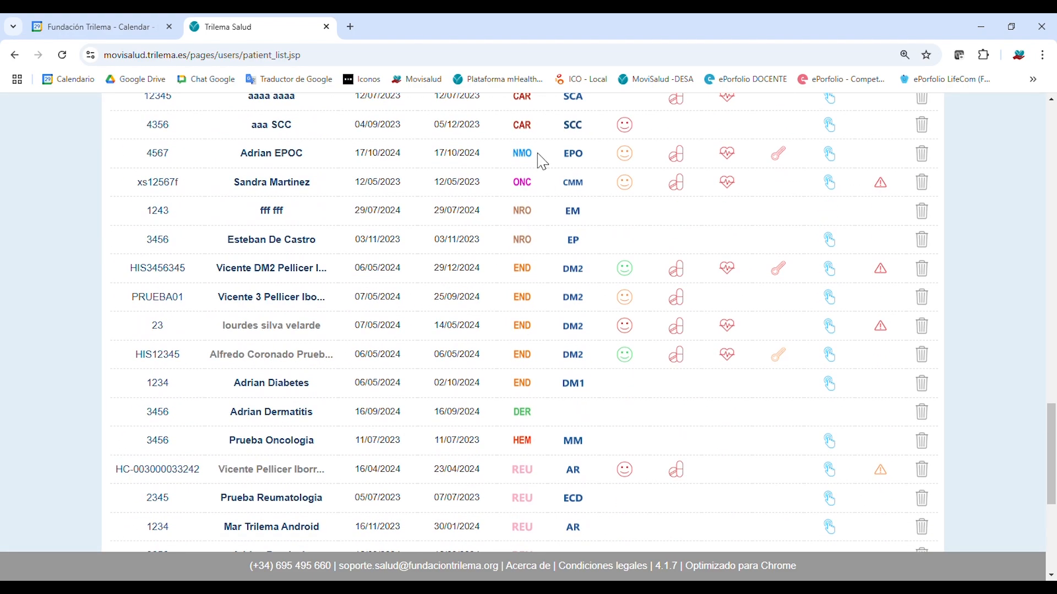
pyautogui.moveTo(589, 187)
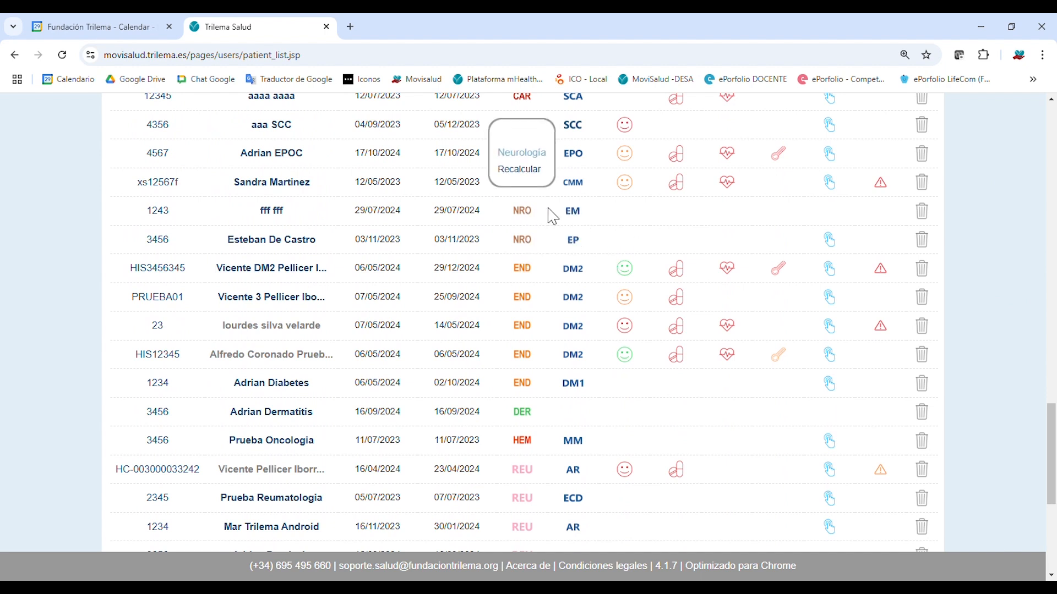
pyautogui.moveTo(584, 240)
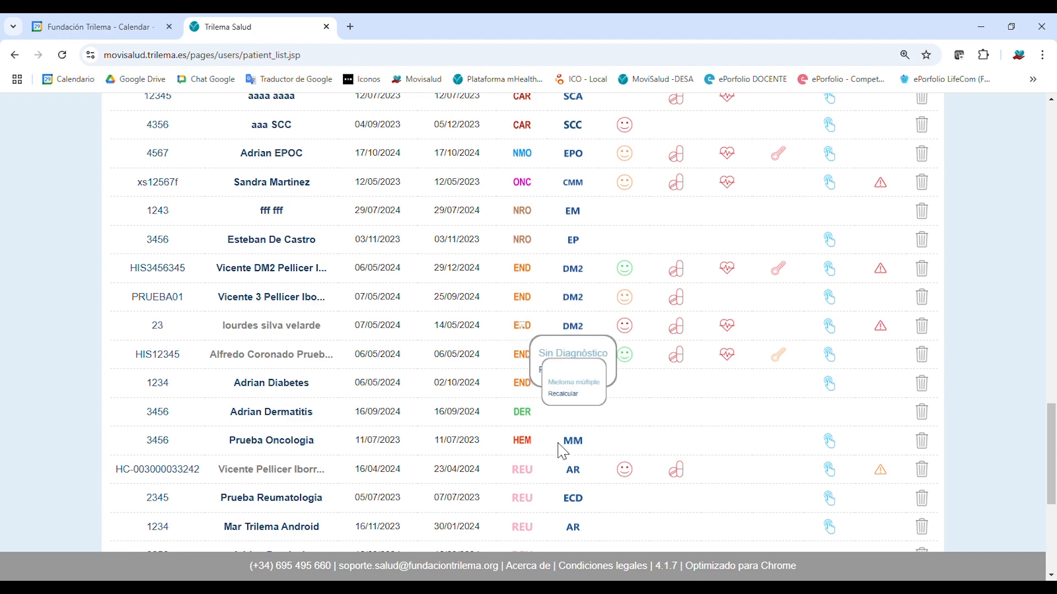
pyautogui.scroll(-5, 556, 498)
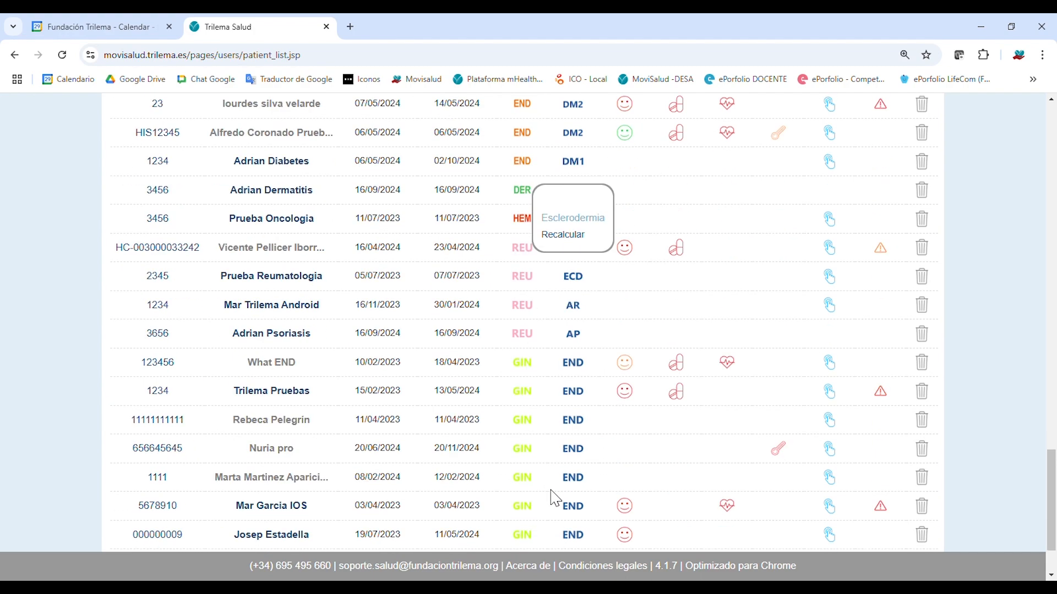
pyautogui.scroll(9, 604, 358)
pyautogui.scroll(12, 604, 358)
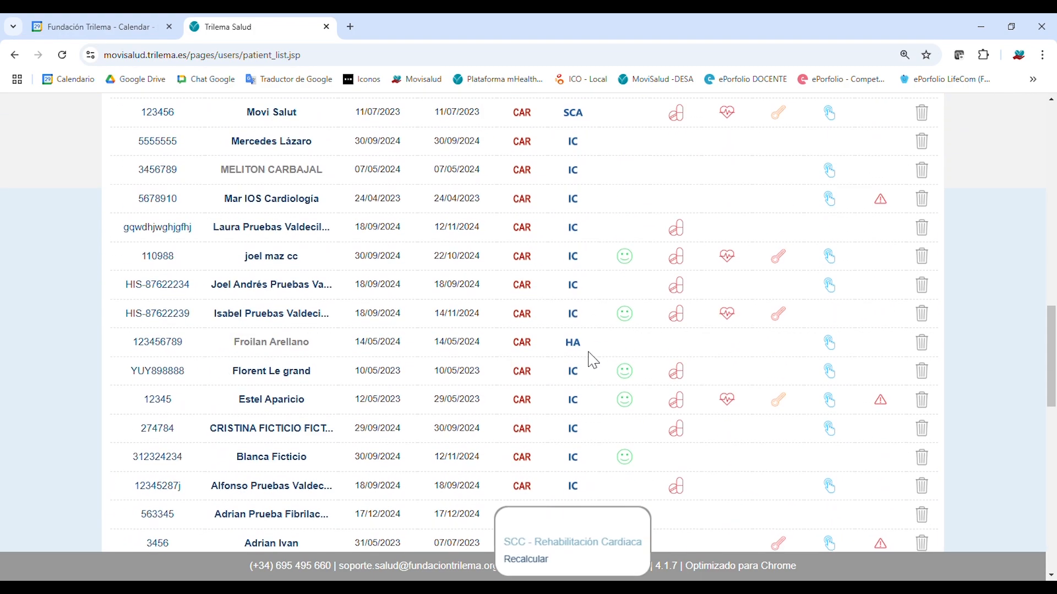
pyautogui.scroll(1, 517, 233)
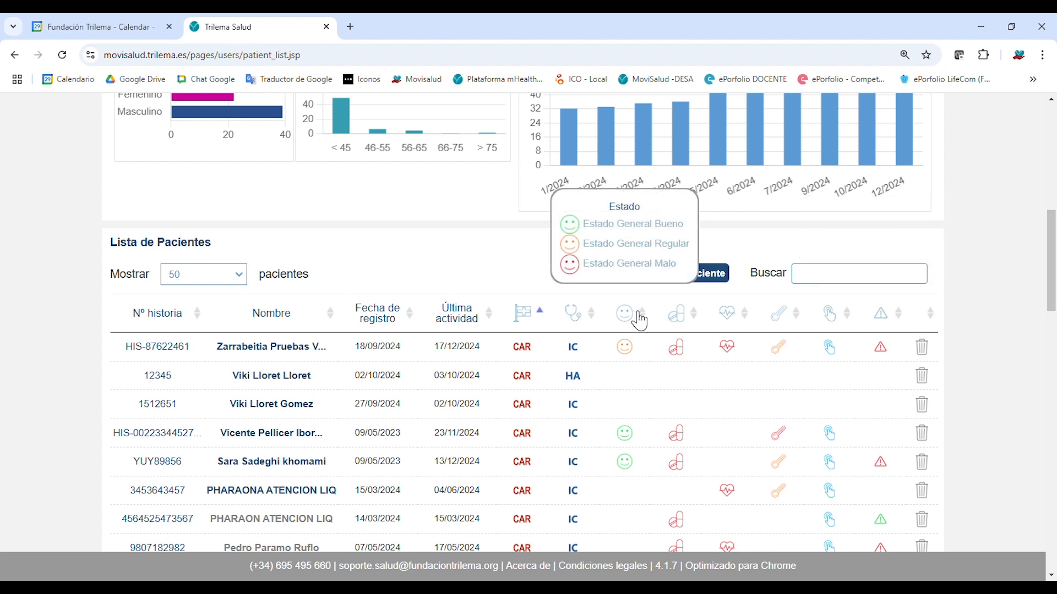
# Sort by the Estado column in descending order so red-status patients come first, then orange.
pyautogui.click(640, 320)
pyautogui.click(640, 320)
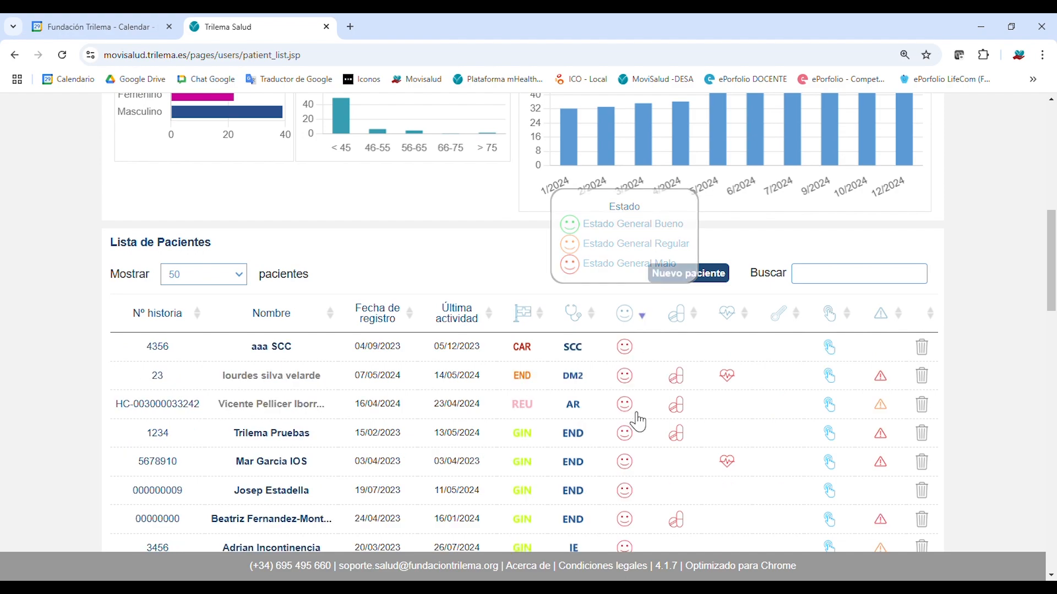
pyautogui.scroll(-6, 630, 349)
pyautogui.scroll(4, 635, 354)
pyautogui.scroll(-5, 628, 366)
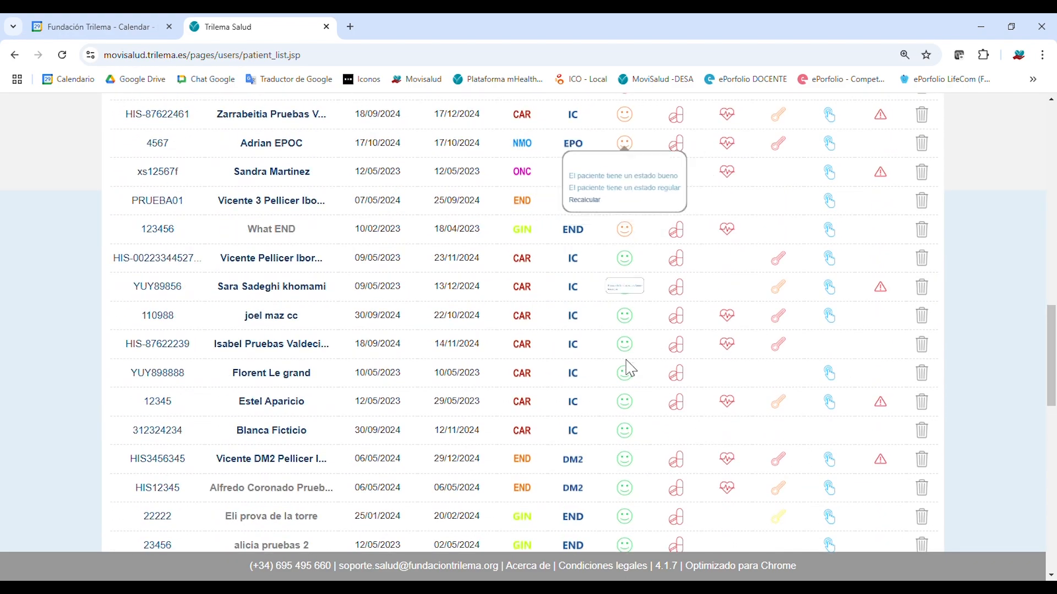
pyautogui.scroll(7, 636, 370)
pyautogui.scroll(2, 635, 369)
pyautogui.scroll(-3, 638, 363)
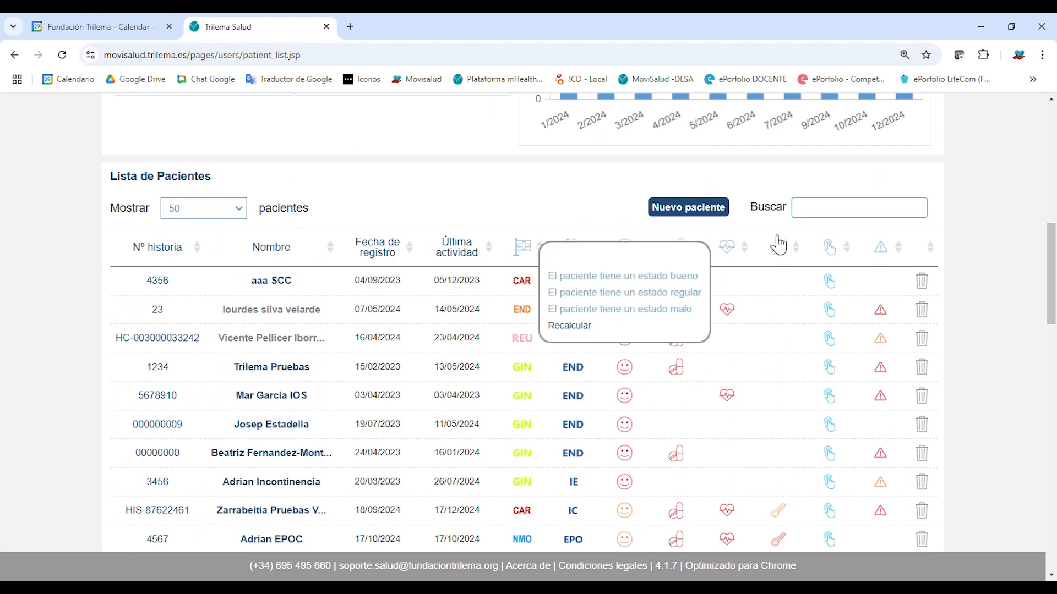
pyautogui.moveTo(682, 255)
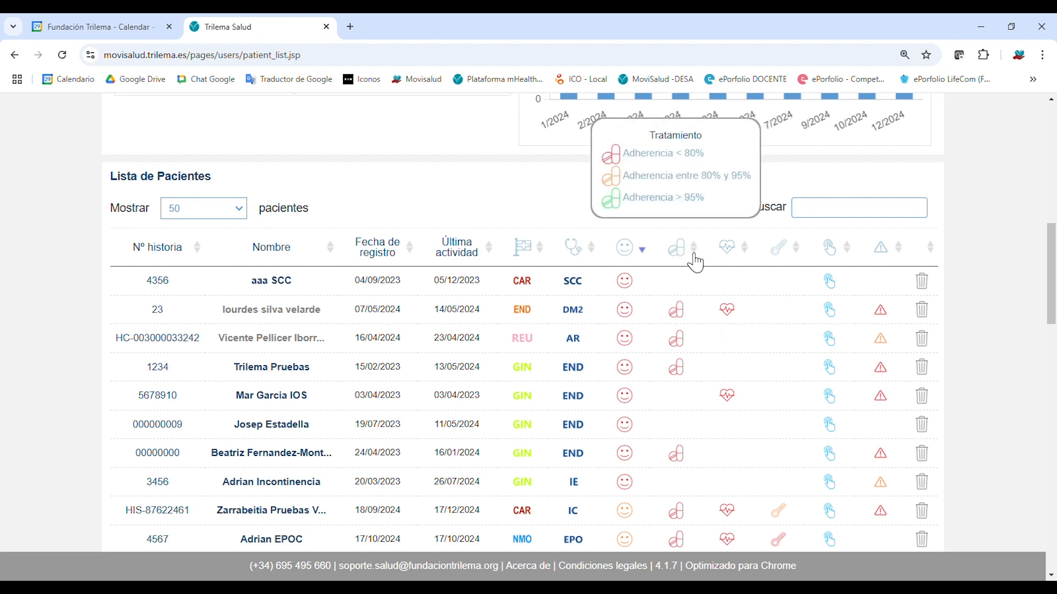
# Sort the patient list by the Biomedidas column, reversed to descending order.
pyautogui.moveTo(740, 255)
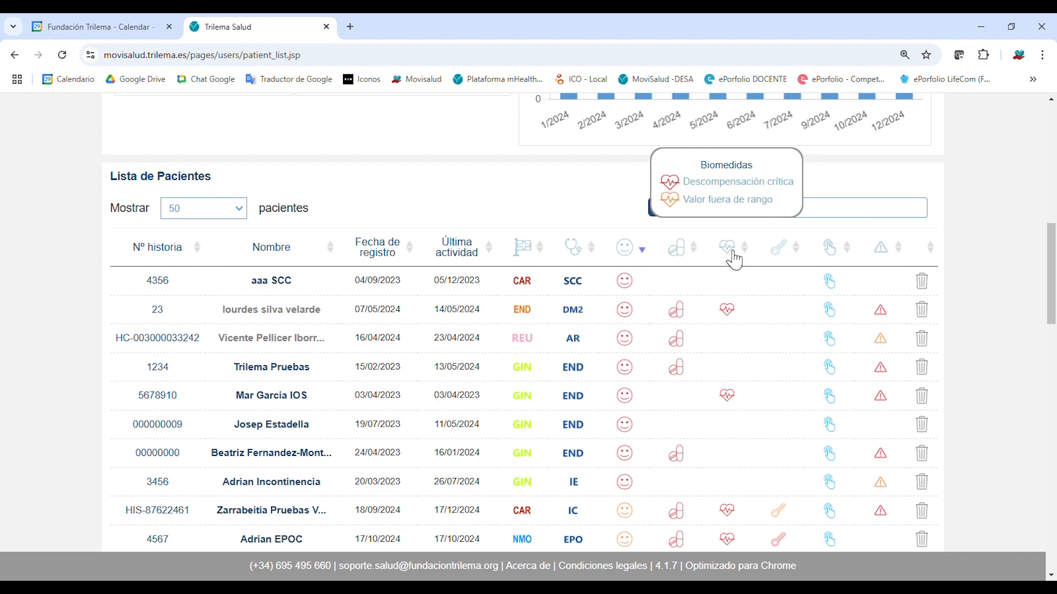
pyautogui.click(739, 256)
pyautogui.click(740, 256)
pyautogui.scroll(-5, 734, 397)
pyautogui.scroll(-2, 734, 396)
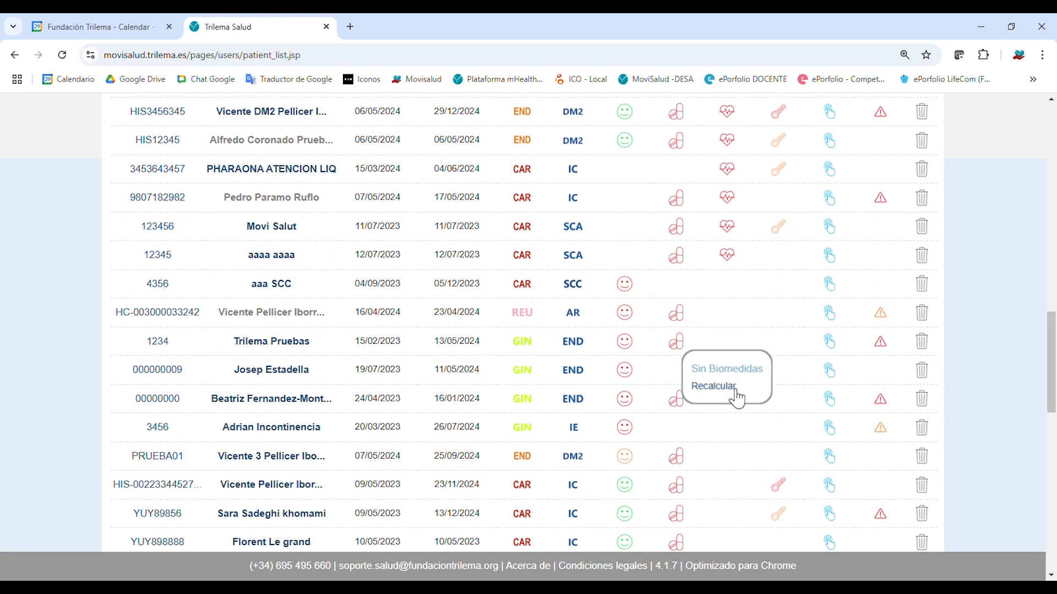
pyautogui.scroll(5, 736, 396)
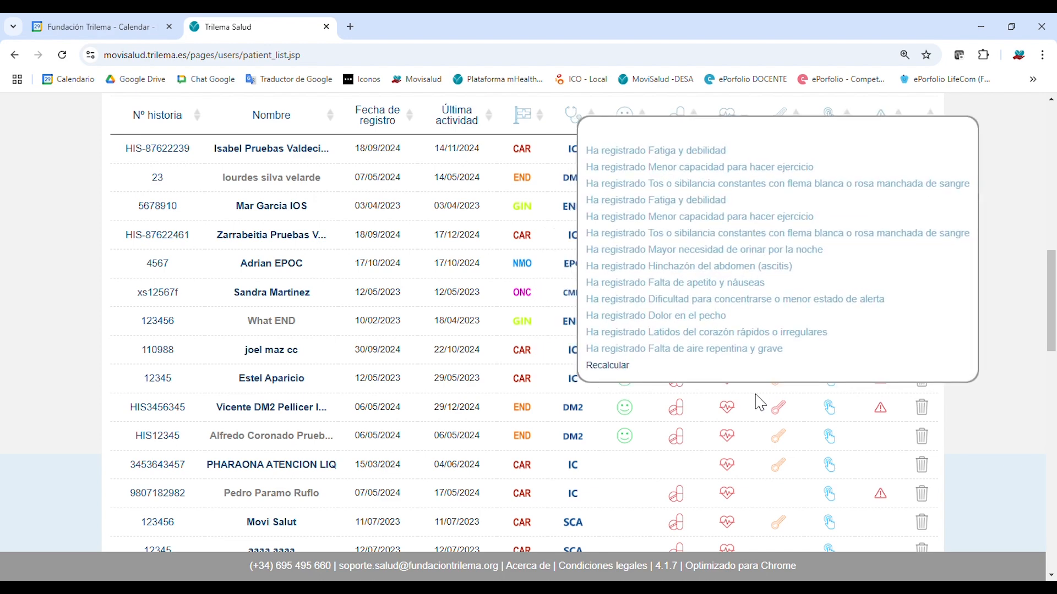
pyautogui.scroll(3, 901, 254)
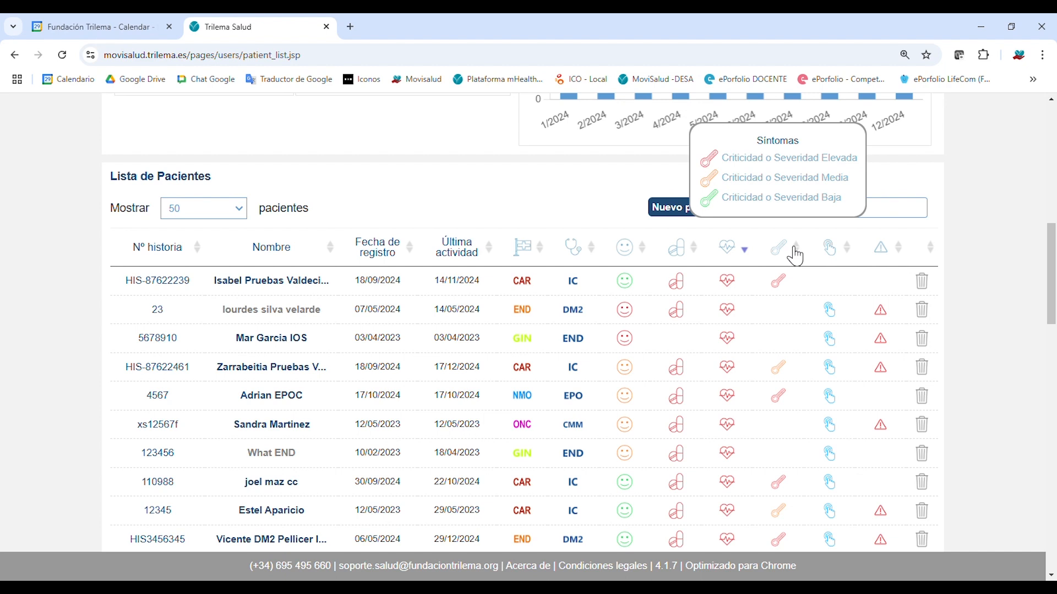
# Sort by the Síntomas column descending so the most severe symptom patients, led by NMO, appear first.
pyautogui.click(781, 247)
pyautogui.click(781, 248)
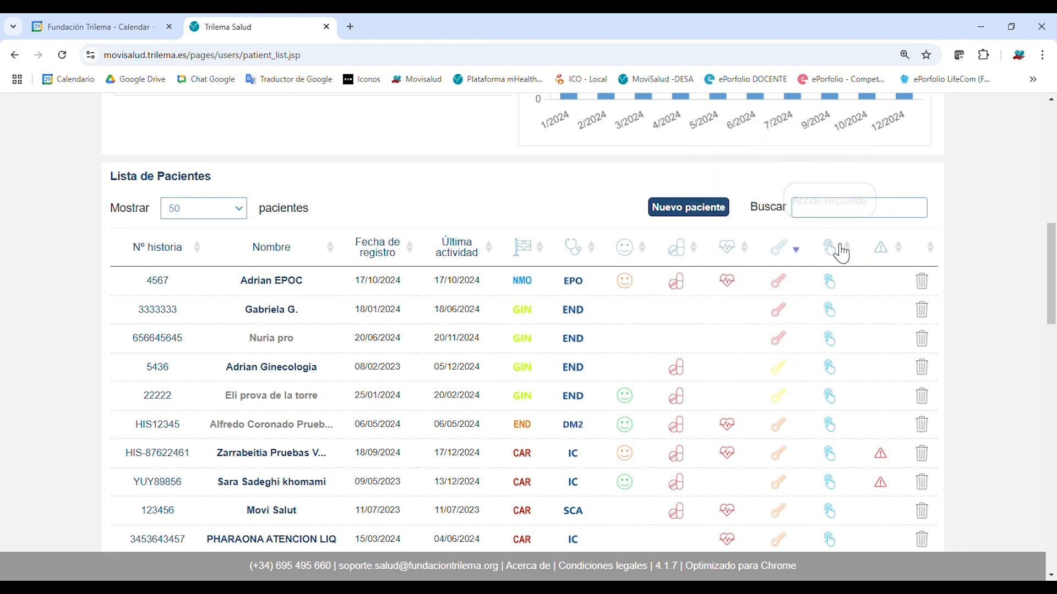
pyautogui.moveTo(889, 258)
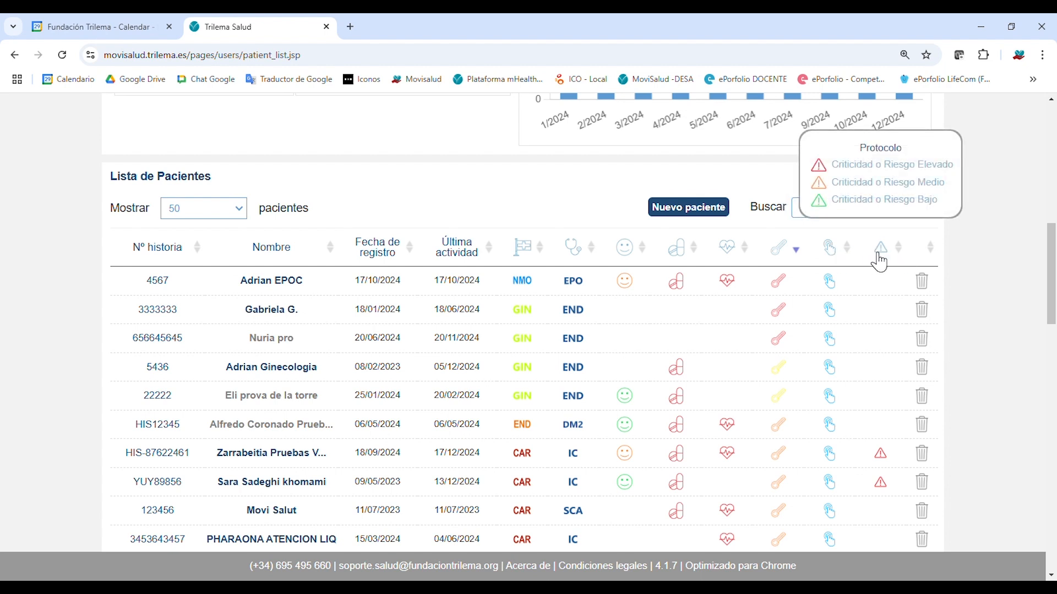
pyautogui.moveTo(830, 316)
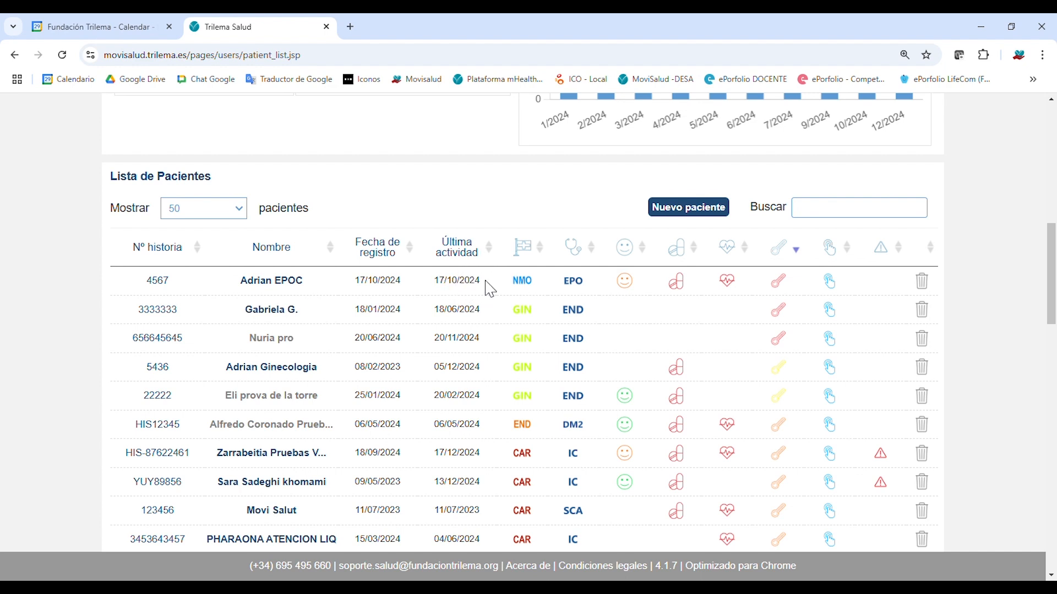
pyautogui.moveTo(839, 280)
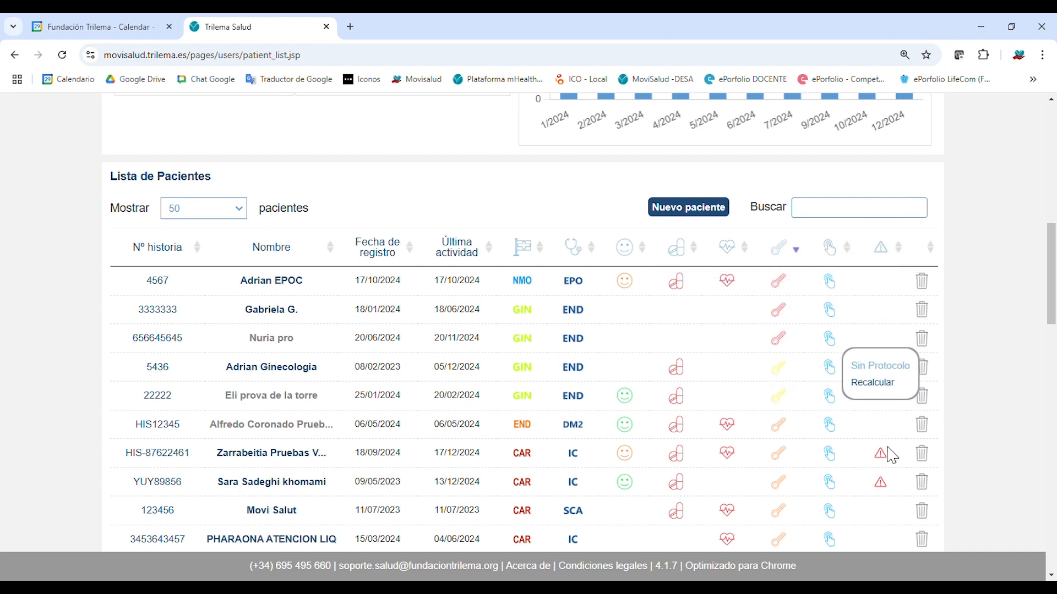
pyautogui.moveTo(894, 457)
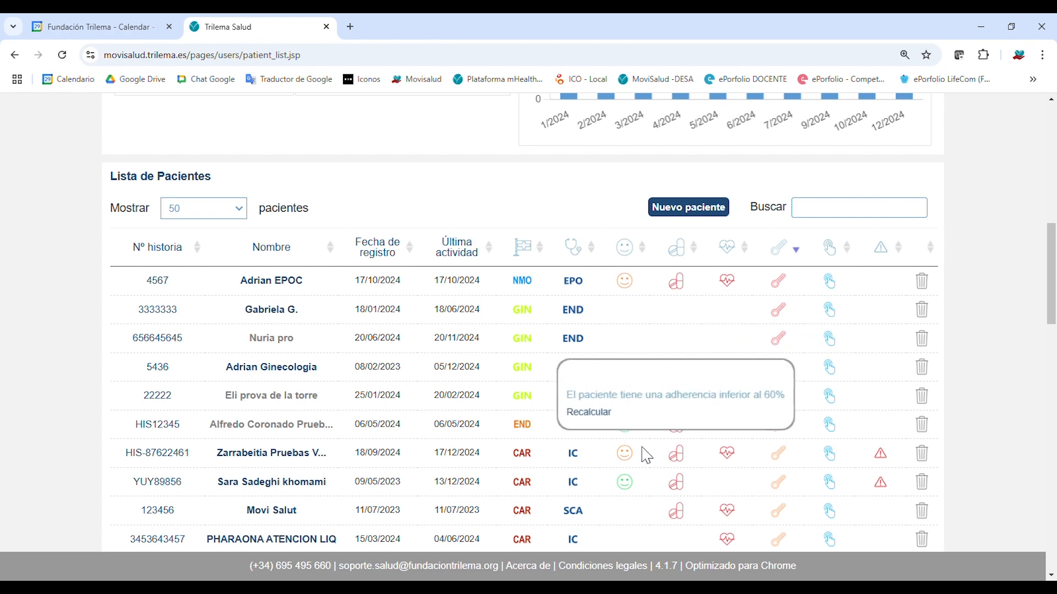
# Collapse the Dashboard panel, leaving only the Lista de Pacientes headed by the NMO patient.
pyautogui.scroll(-6, 971, 339)
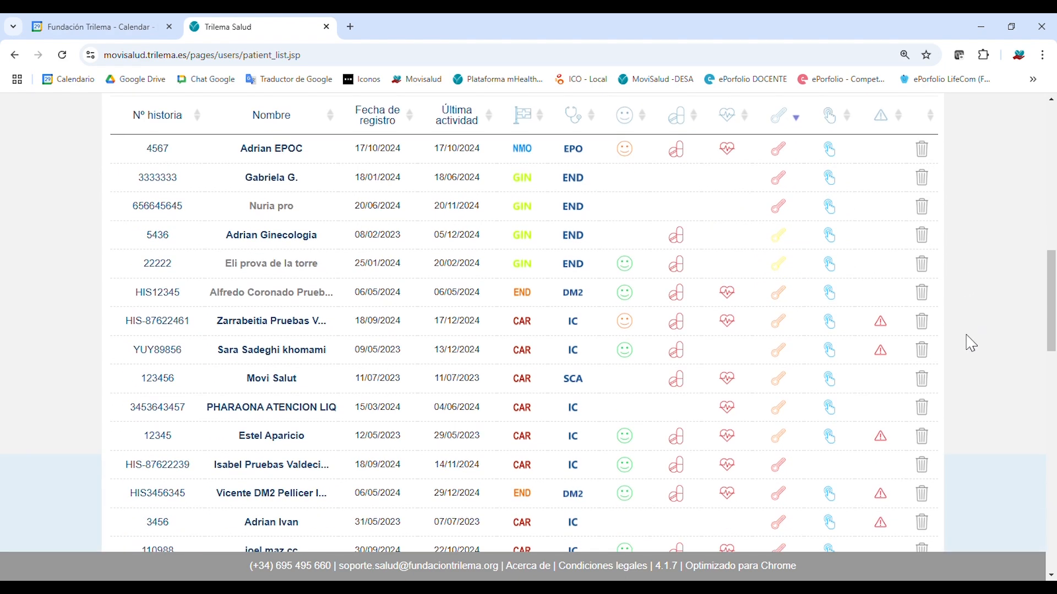
pyautogui.scroll(10, 970, 346)
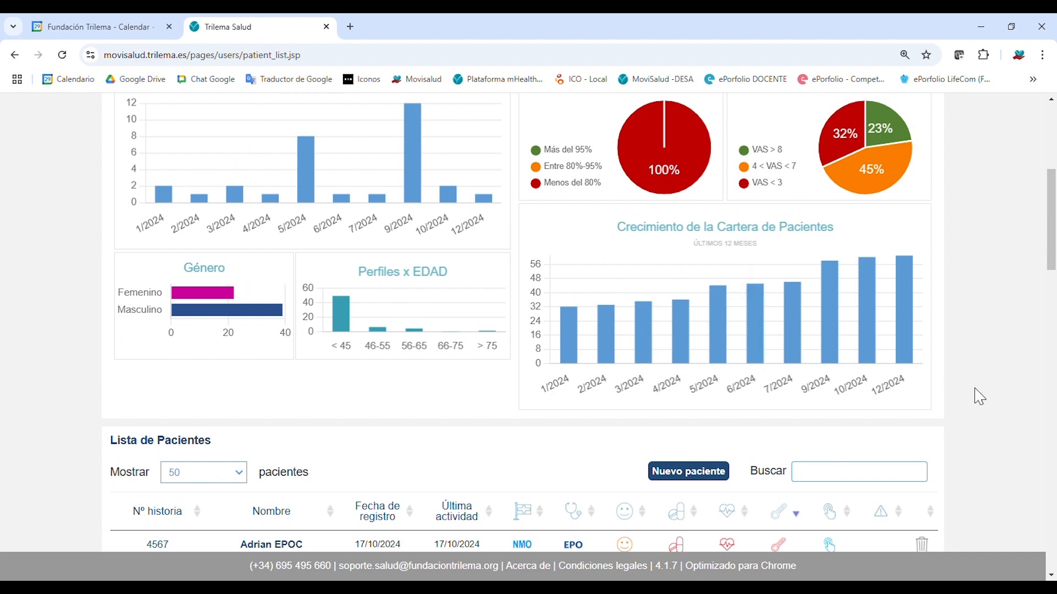
pyautogui.scroll(3, 990, 400)
pyautogui.scroll(-6, 989, 400)
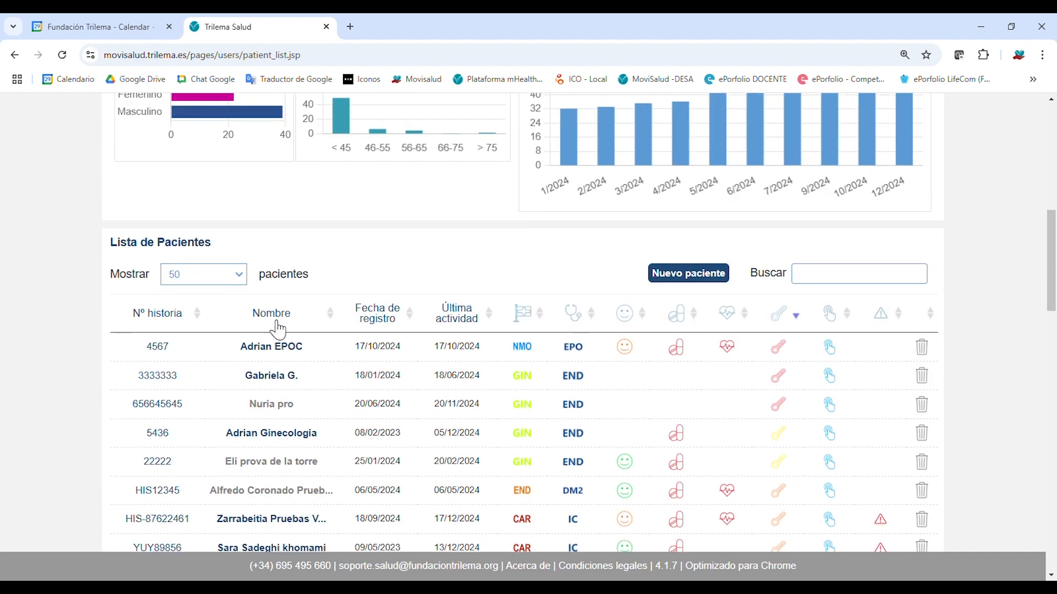
pyautogui.moveTo(765, 333)
pyautogui.scroll(2, 598, 417)
pyautogui.scroll(6, 780, 269)
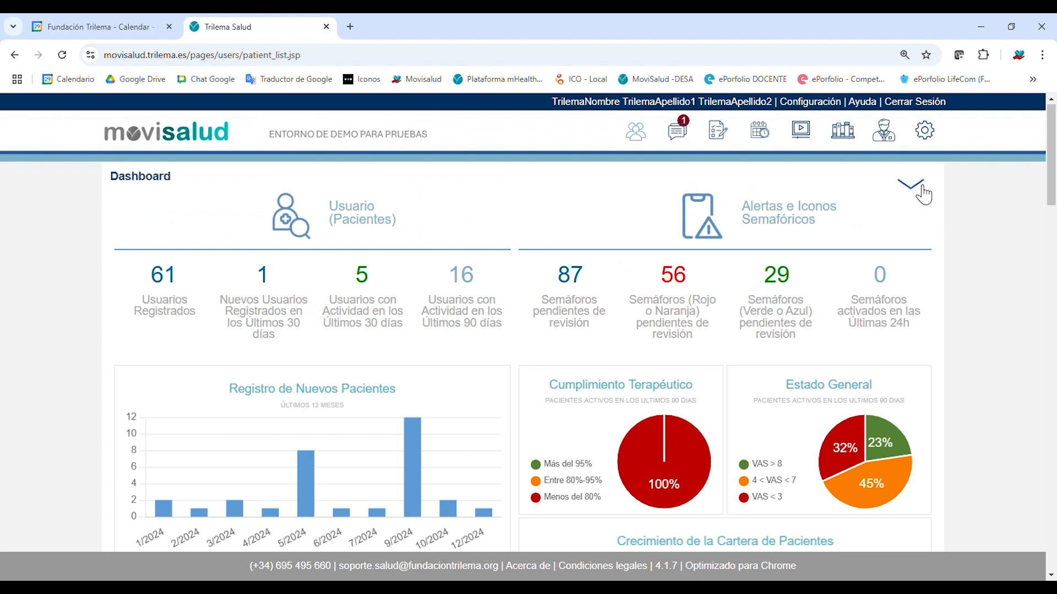
pyautogui.click(918, 187)
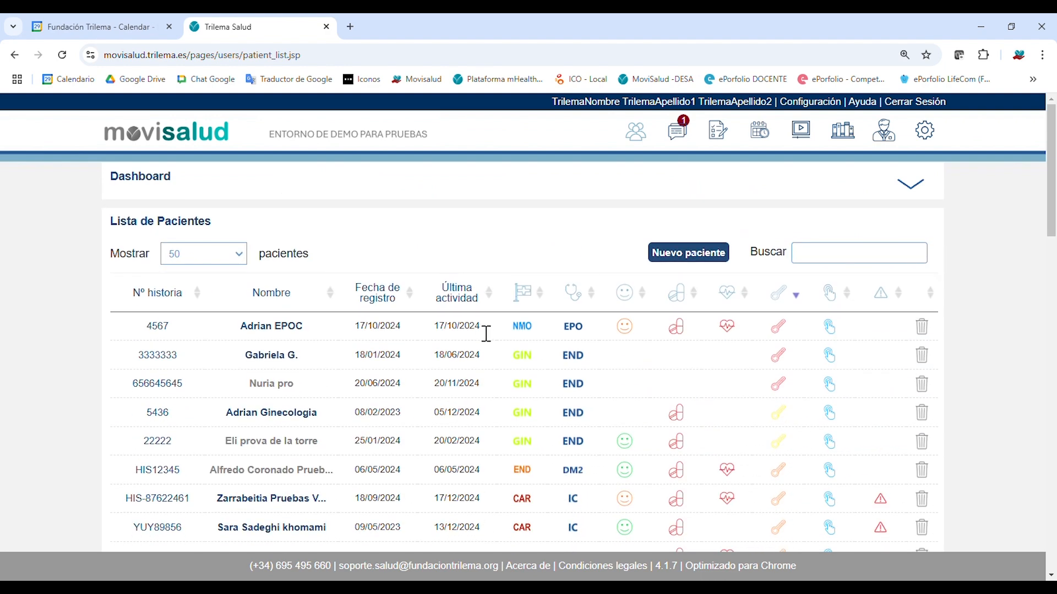
pyautogui.scroll(-3, 433, 405)
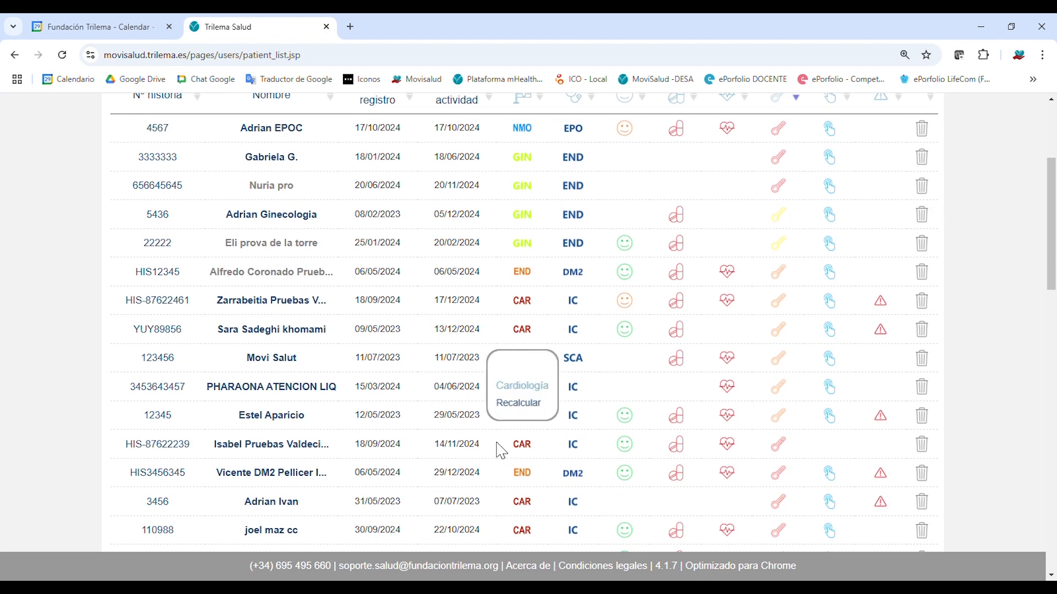
pyautogui.scroll(3, 502, 451)
# Search the Buscar field for a patient's first name, filtering the list to 4 of 61 patients.
pyautogui.click(845, 190)
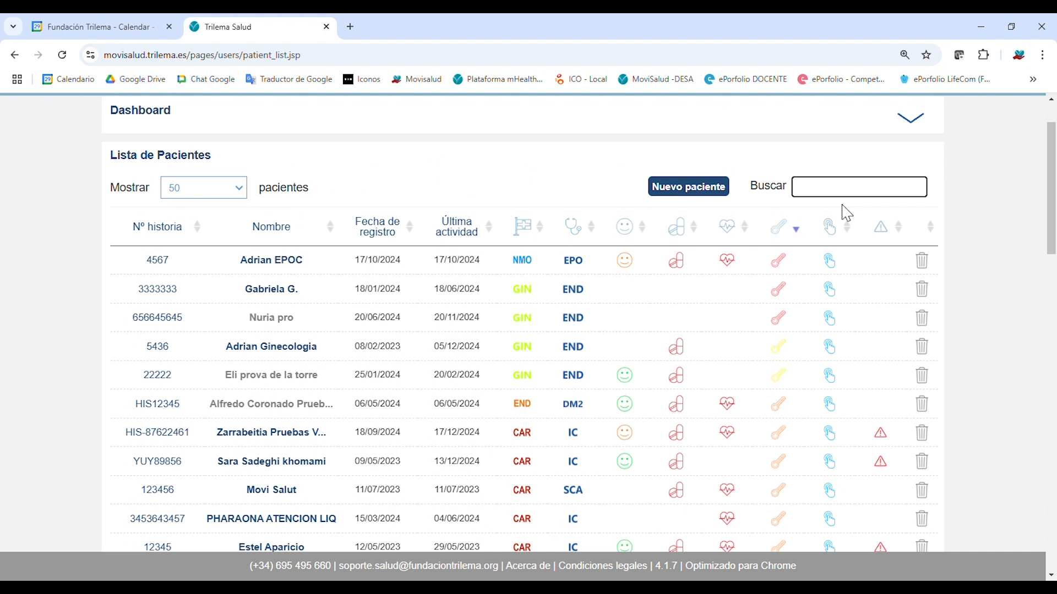
pyautogui.write('vicente')
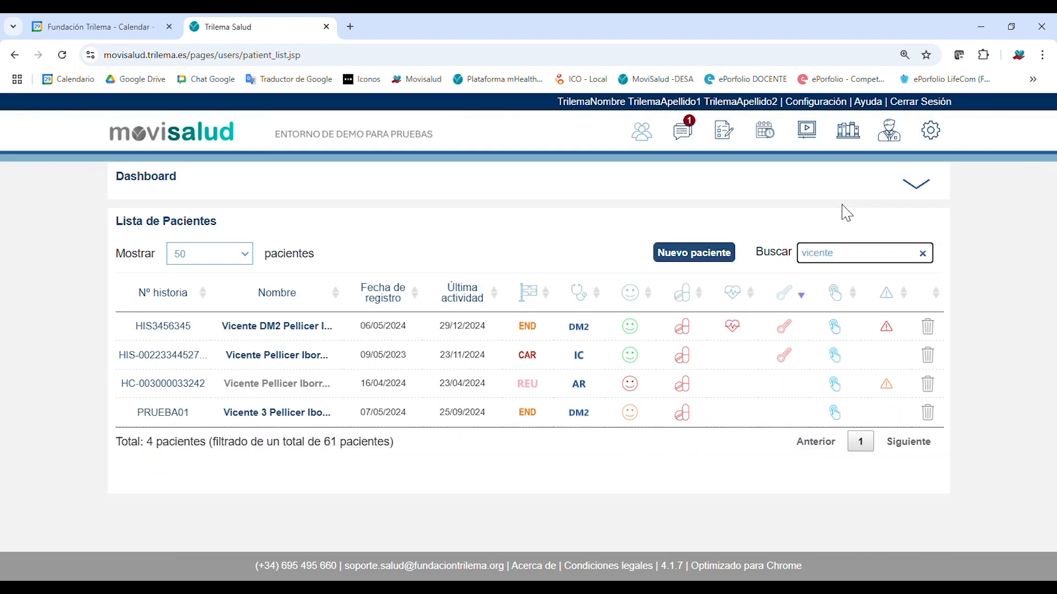
pyautogui.moveTo(580, 359)
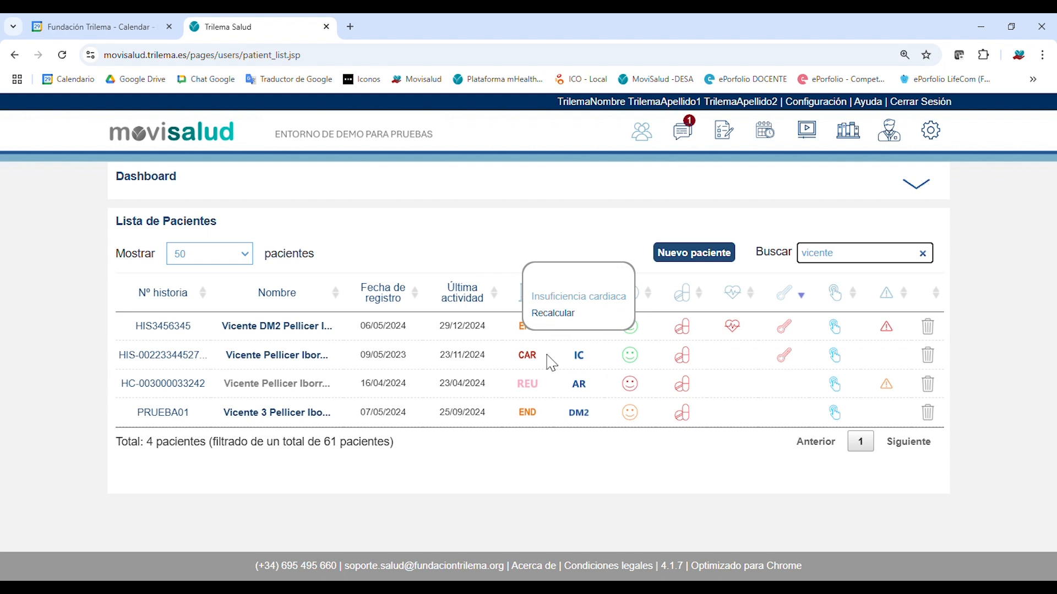
pyautogui.moveTo(536, 358)
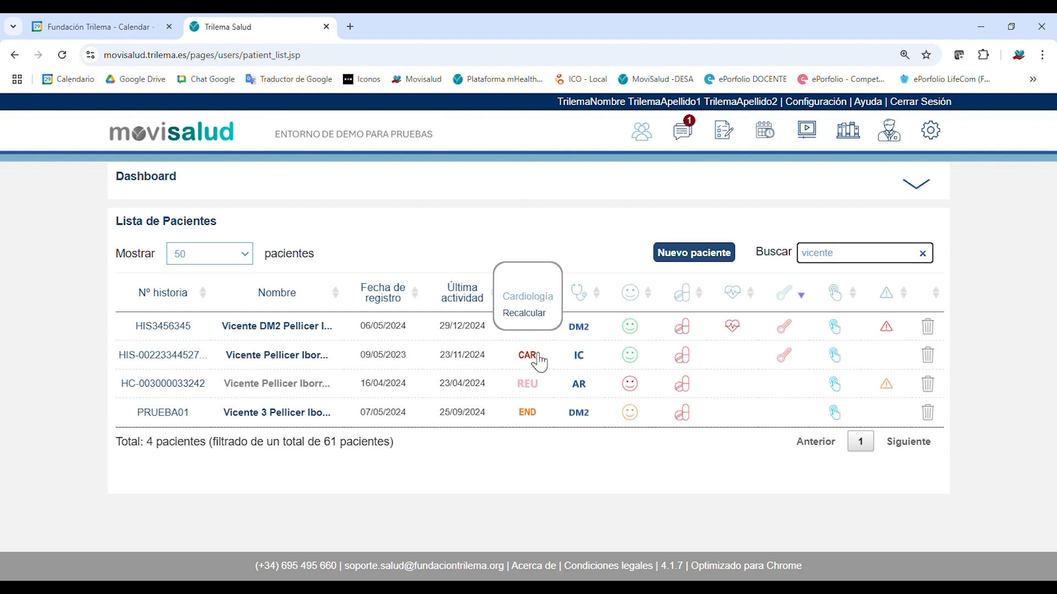
# Open the cardiology (CAR/IC) patient's record and go to its Evolutivo section with active treatments.
pyautogui.click(305, 356)
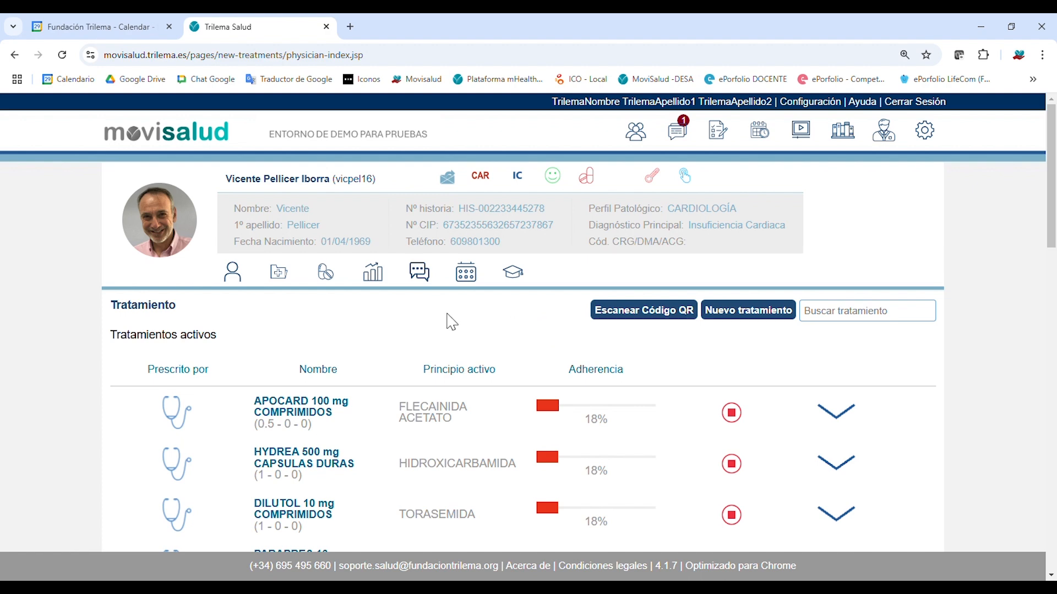
pyautogui.scroll(-1, 413, 300)
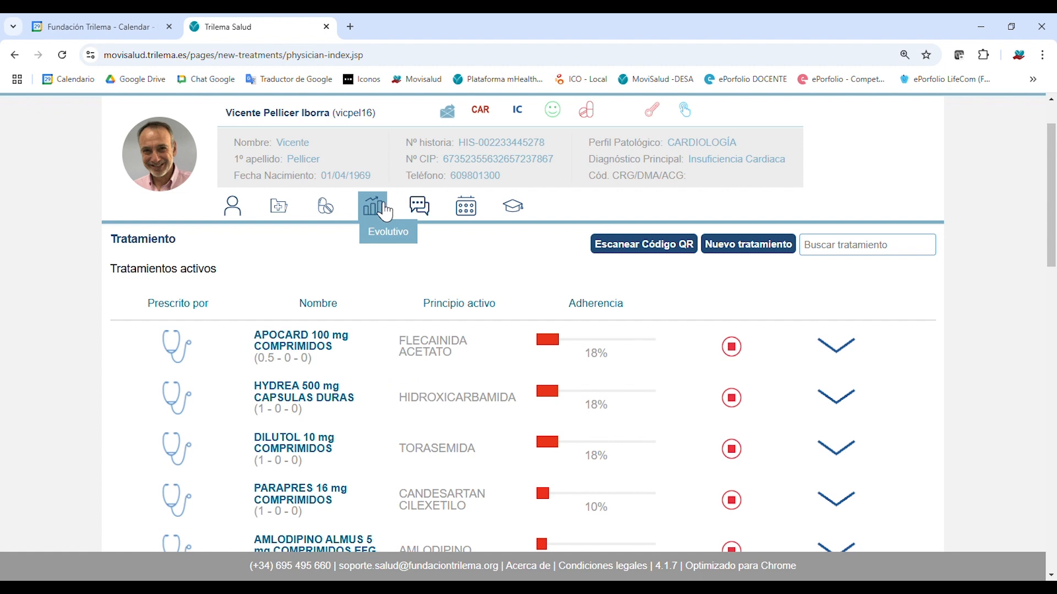
pyautogui.click(385, 212)
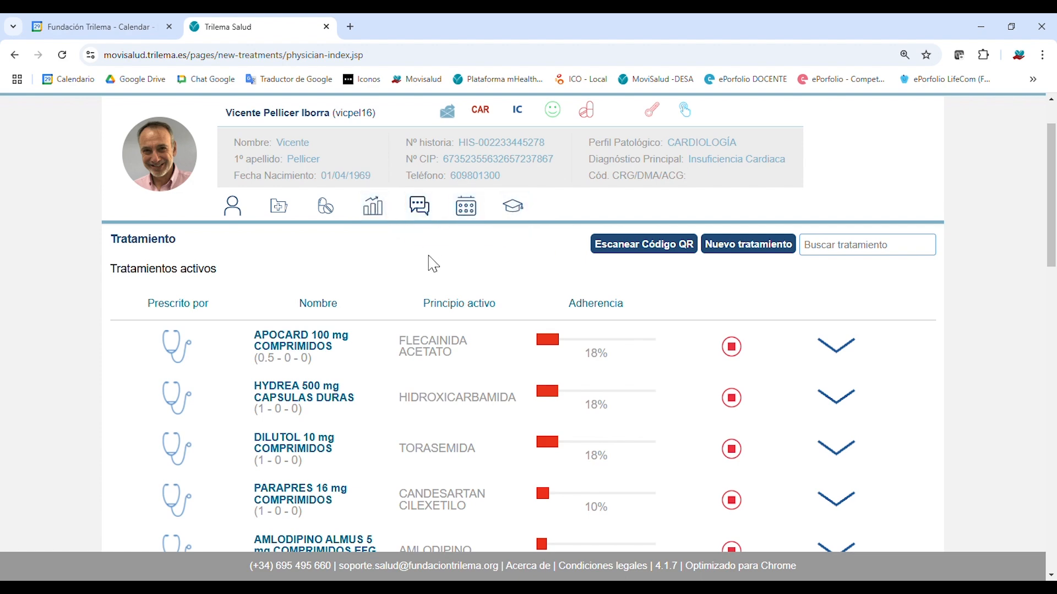
pyautogui.scroll(-3, 435, 266)
pyautogui.scroll(-3, 419, 325)
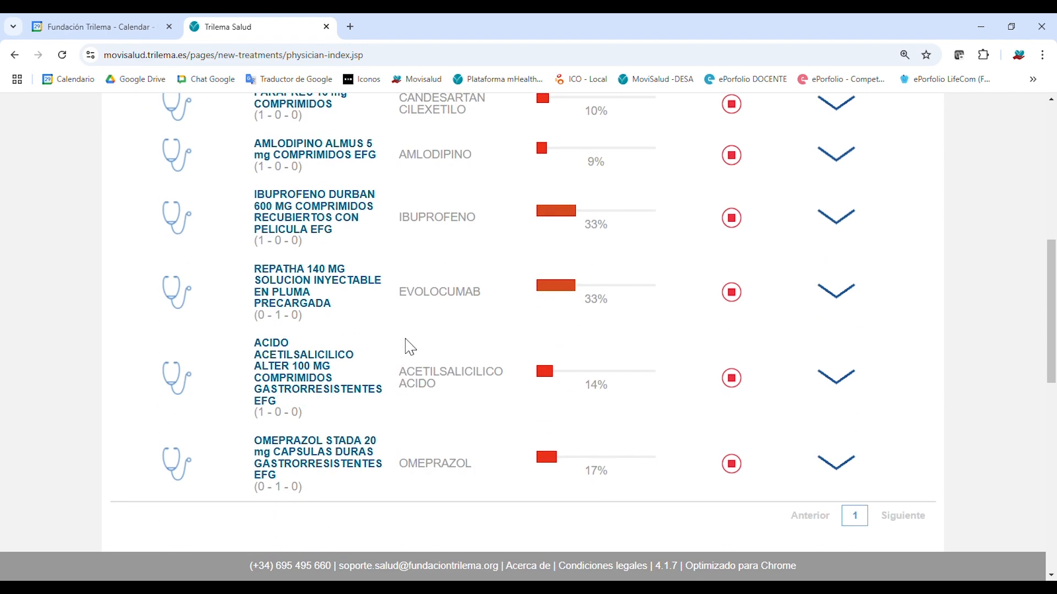
pyautogui.scroll(5, 484, 389)
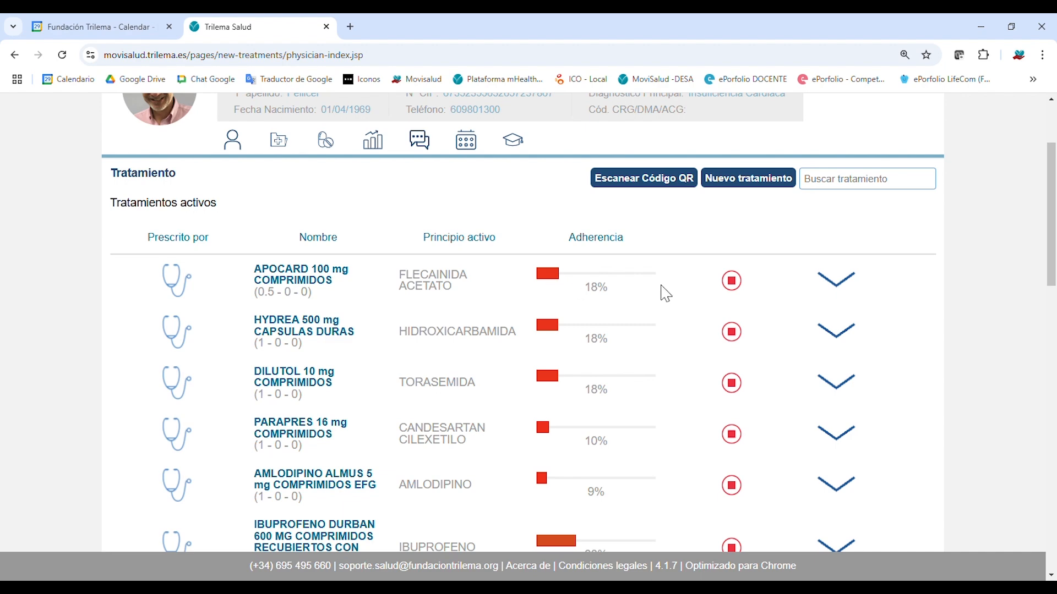
pyautogui.scroll(-5, 580, 357)
pyautogui.scroll(5, 578, 361)
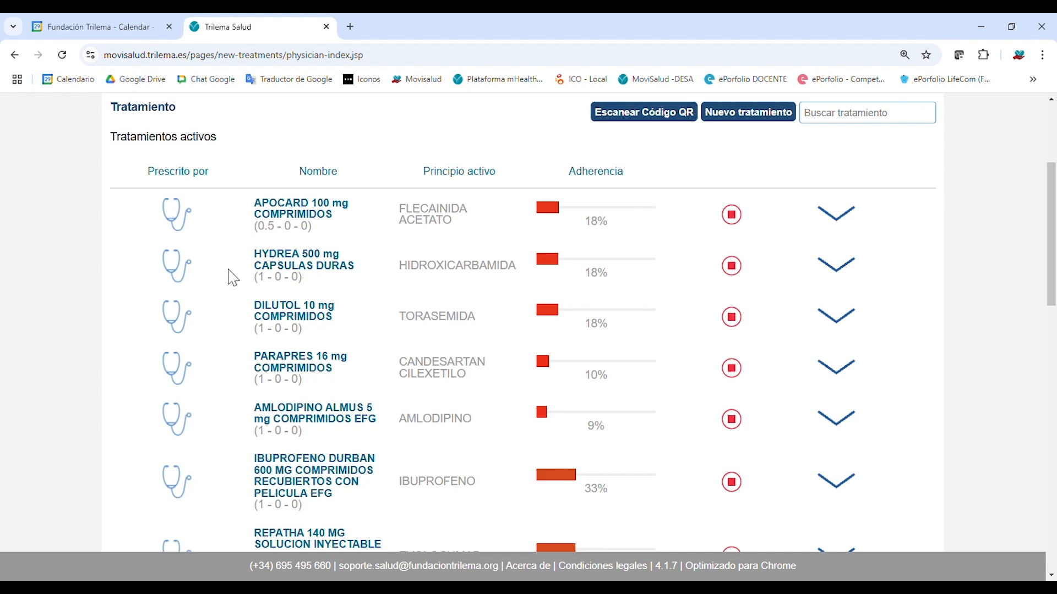
pyautogui.scroll(-5, 245, 263)
pyautogui.scroll(-3, 245, 263)
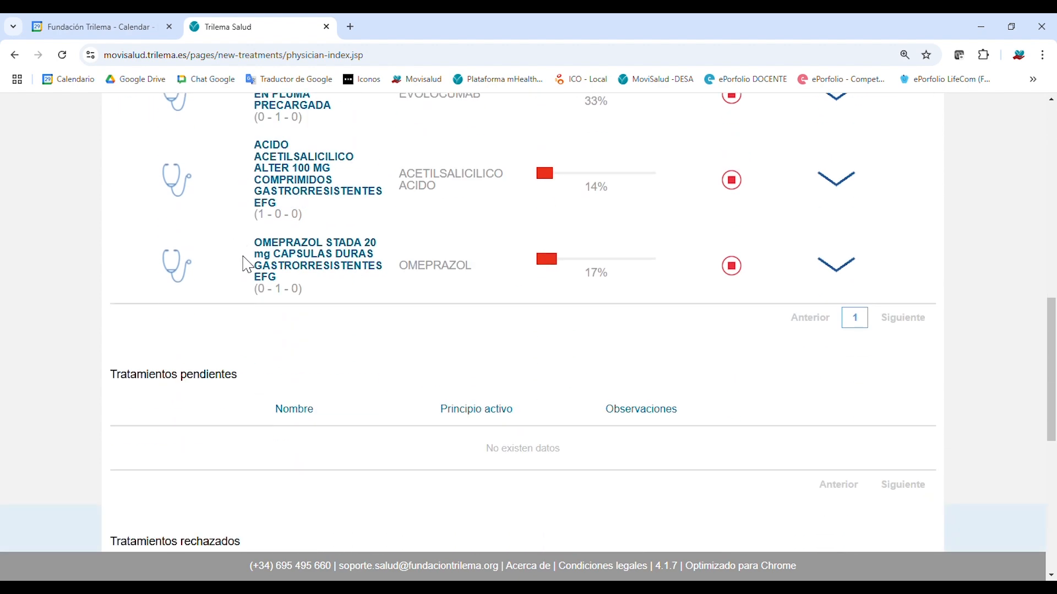
pyautogui.scroll(-1, 165, 377)
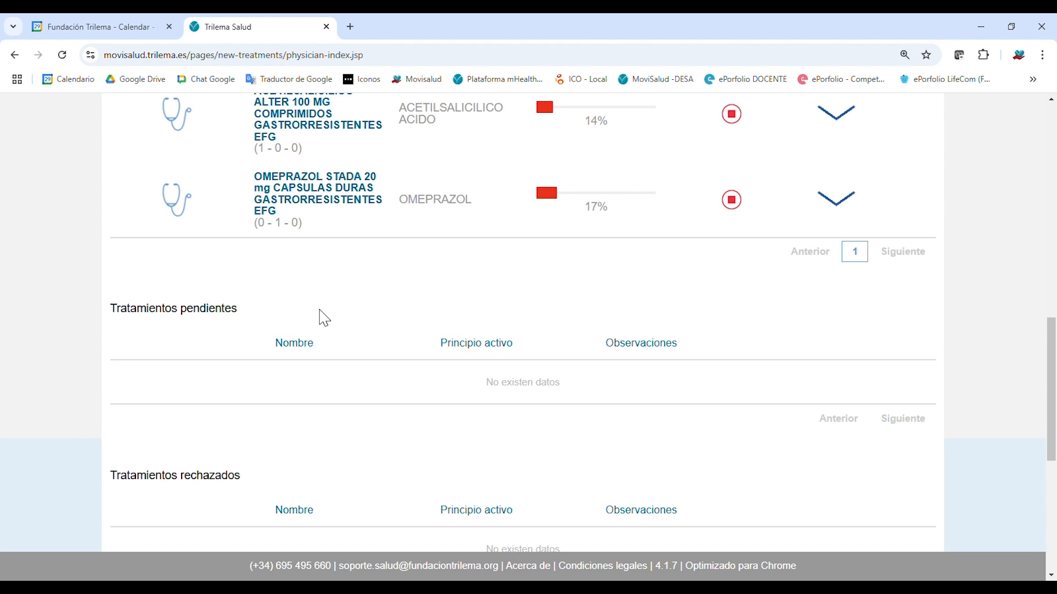
pyautogui.scroll(-2, 336, 311)
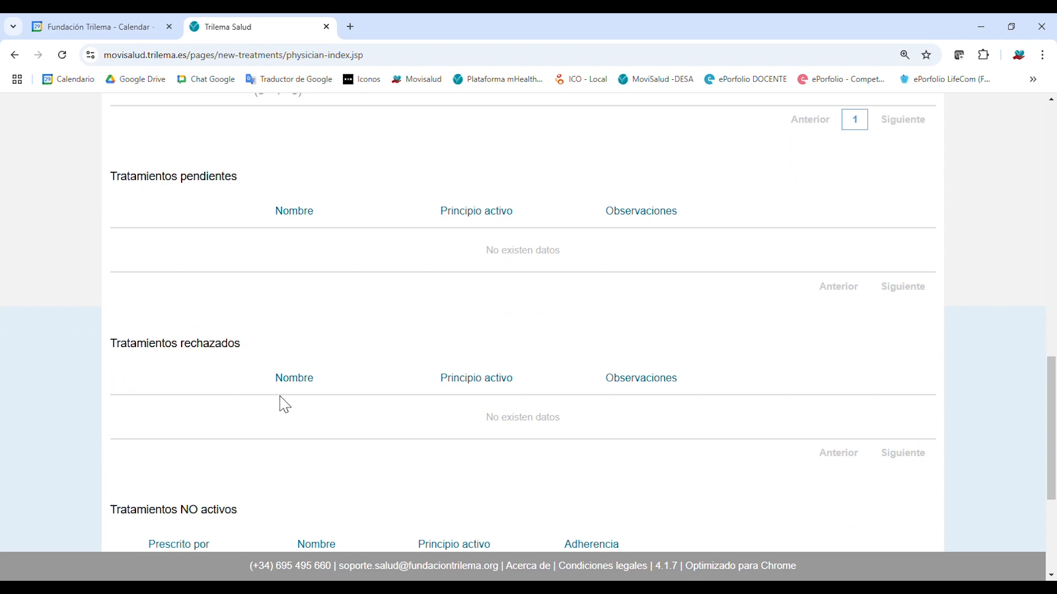
pyautogui.scroll(-1, 308, 402)
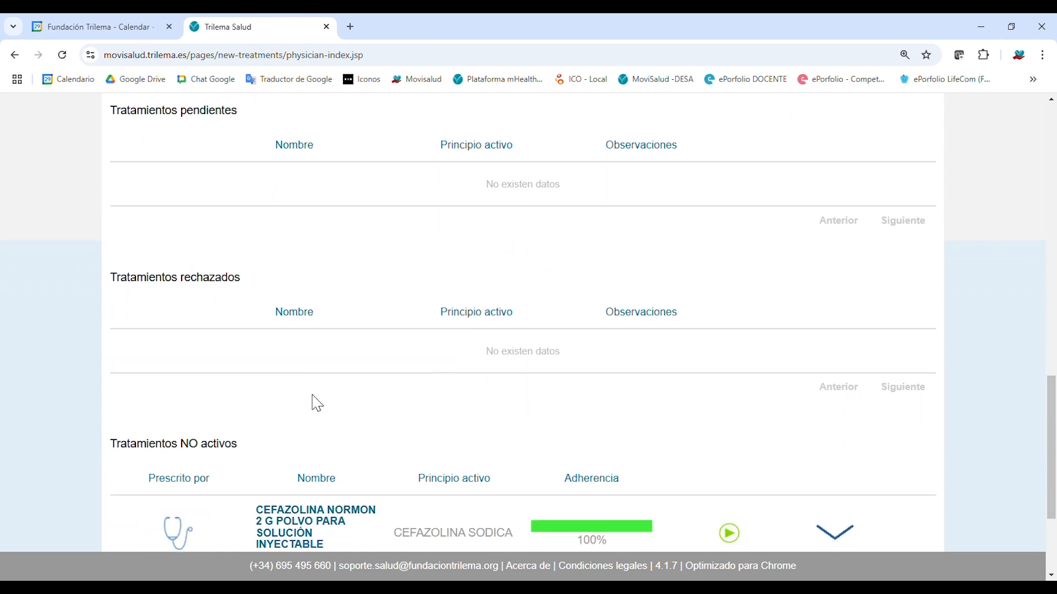
pyautogui.scroll(-1, 346, 388)
pyautogui.scroll(10, 322, 417)
pyautogui.scroll(-11, 330, 426)
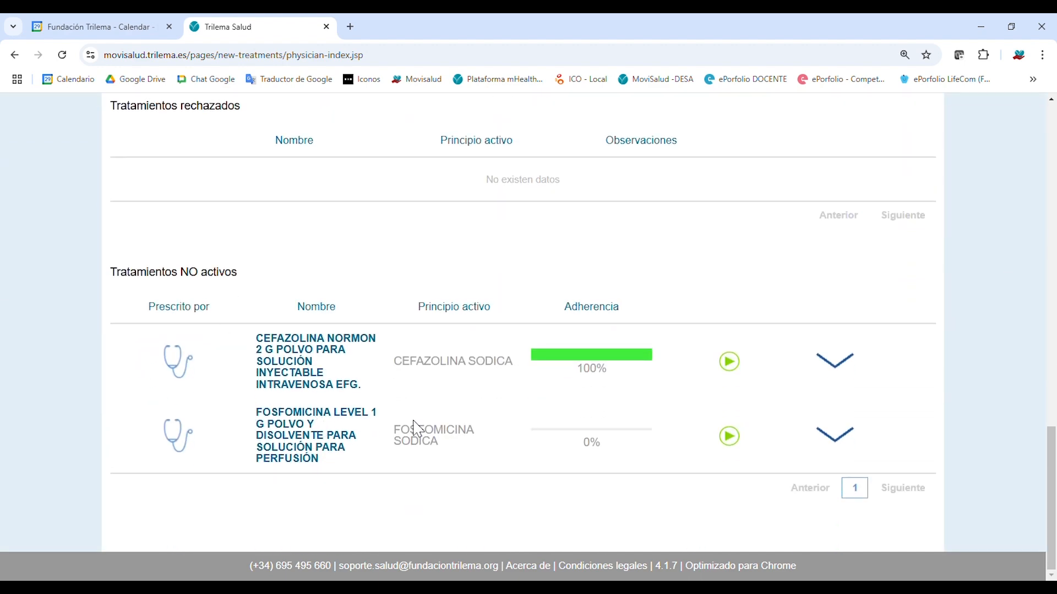
pyautogui.scroll(7, 418, 429)
pyautogui.scroll(8, 419, 429)
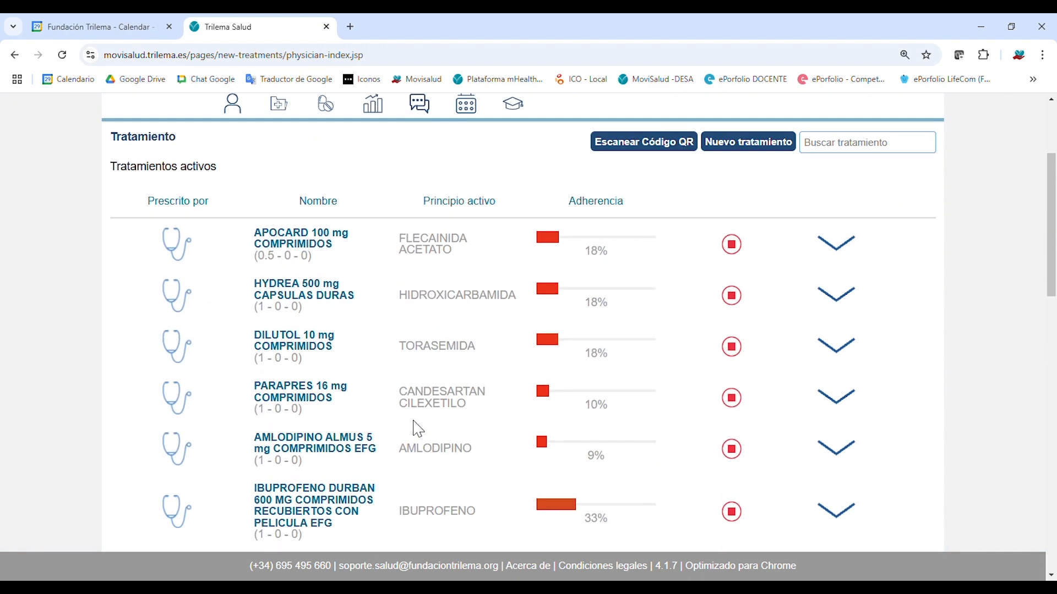
pyautogui.scroll(-3, 419, 429)
pyautogui.scroll(1, 418, 429)
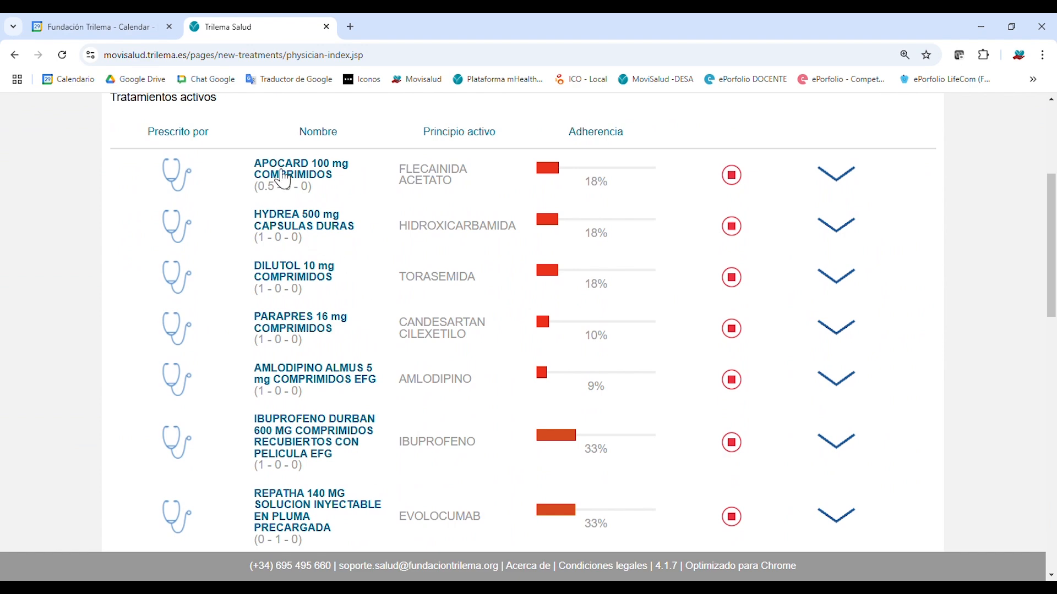
pyautogui.click(280, 175)
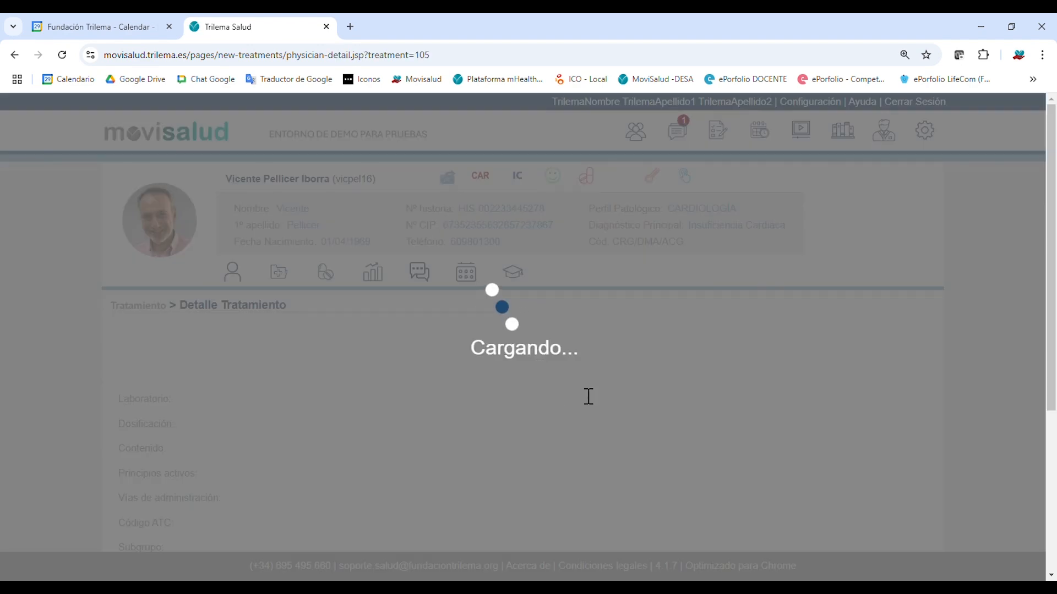
pyautogui.scroll(-5, 439, 401)
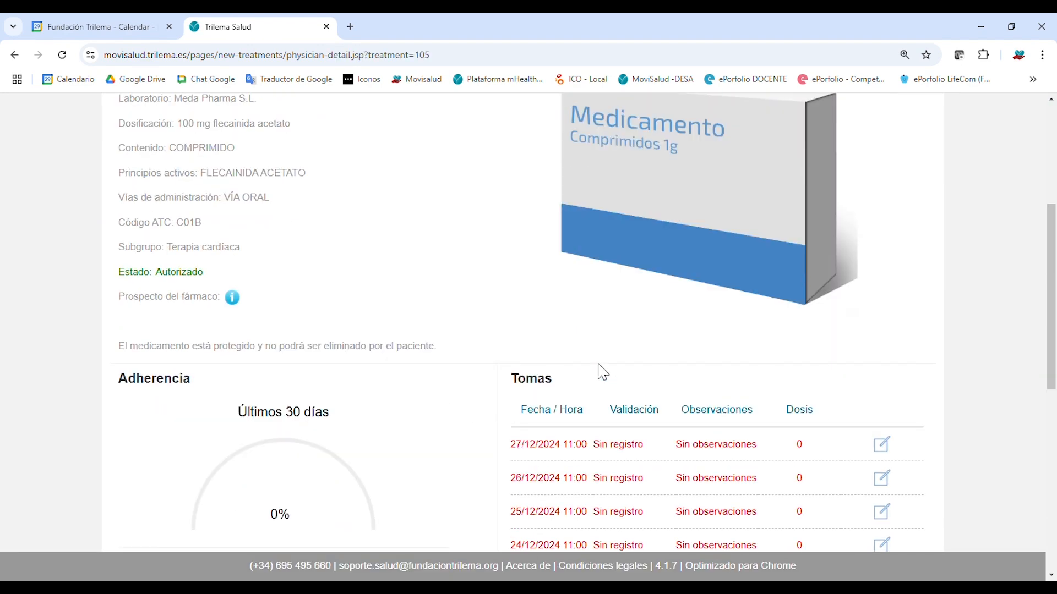
pyautogui.scroll(5, 474, 355)
pyautogui.click(281, 275)
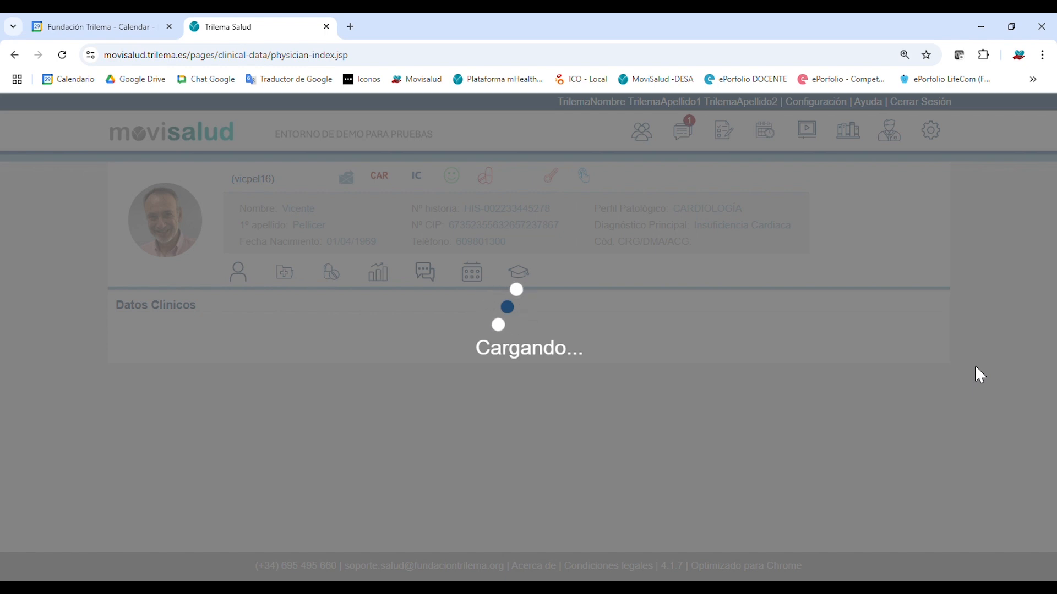
pyautogui.scroll(-2, 358, 250)
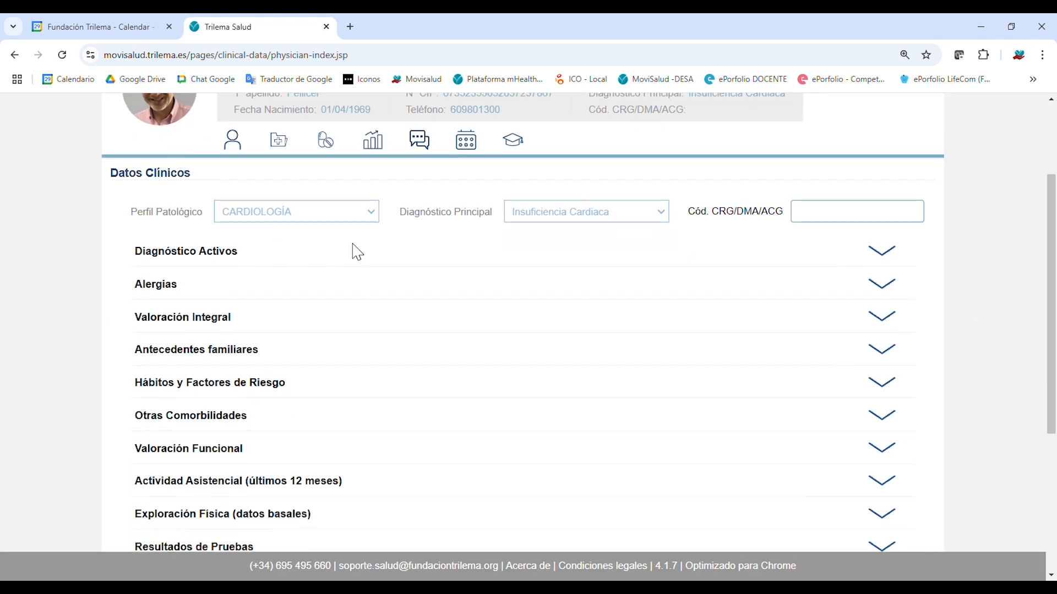
pyautogui.click(329, 147)
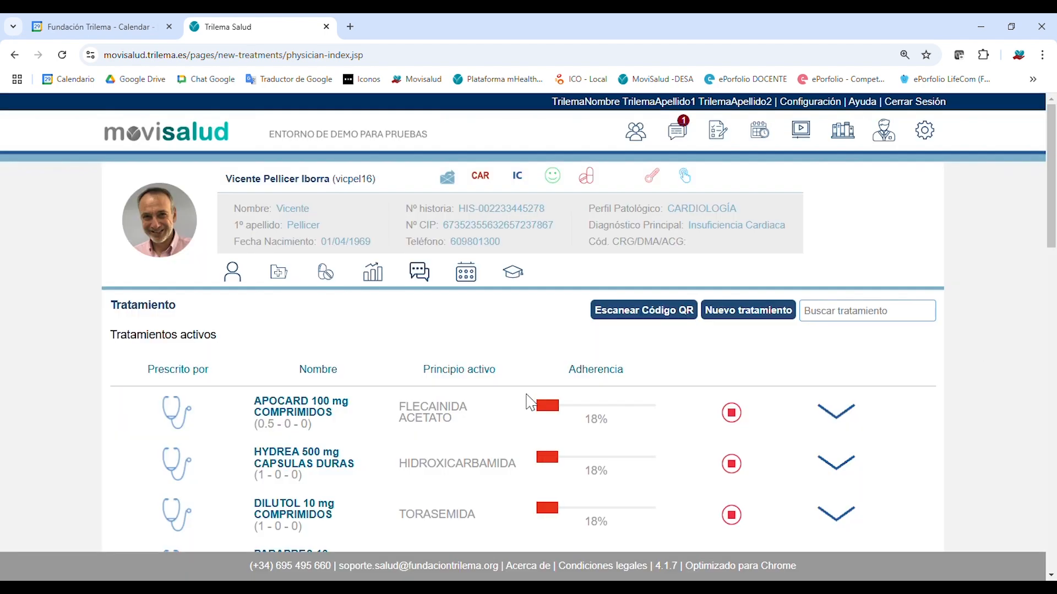
# Open the REPATHA 140 MG treatment detail and browse its pen and box product photos.
pyautogui.scroll(-3, 521, 411)
pyautogui.scroll(3, 232, 426)
pyautogui.scroll(-6, 203, 435)
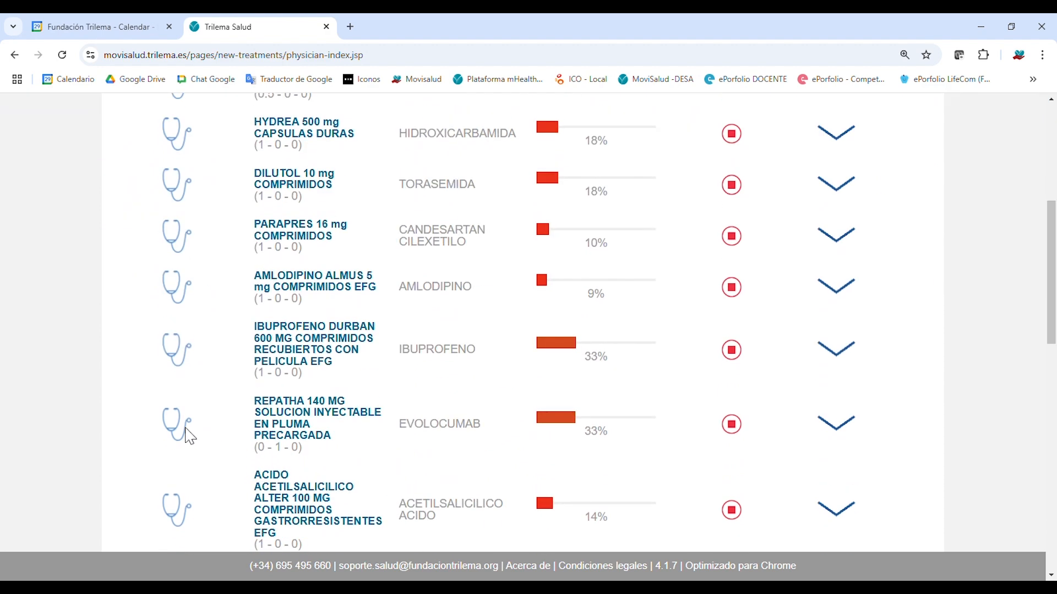
pyautogui.scroll(-3, 190, 438)
pyautogui.click(187, 436)
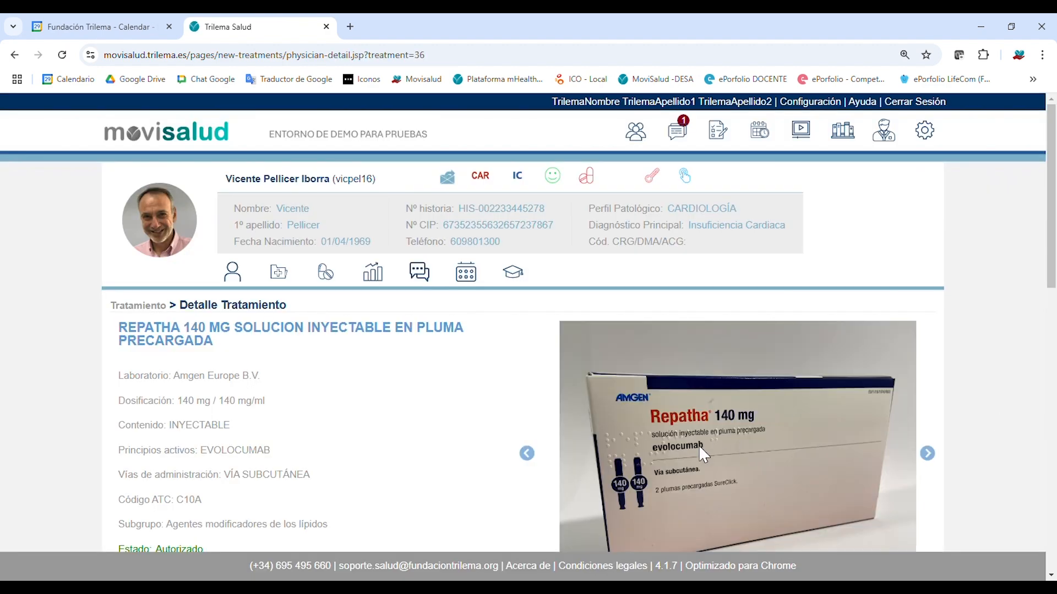
pyautogui.scroll(-2, 699, 444)
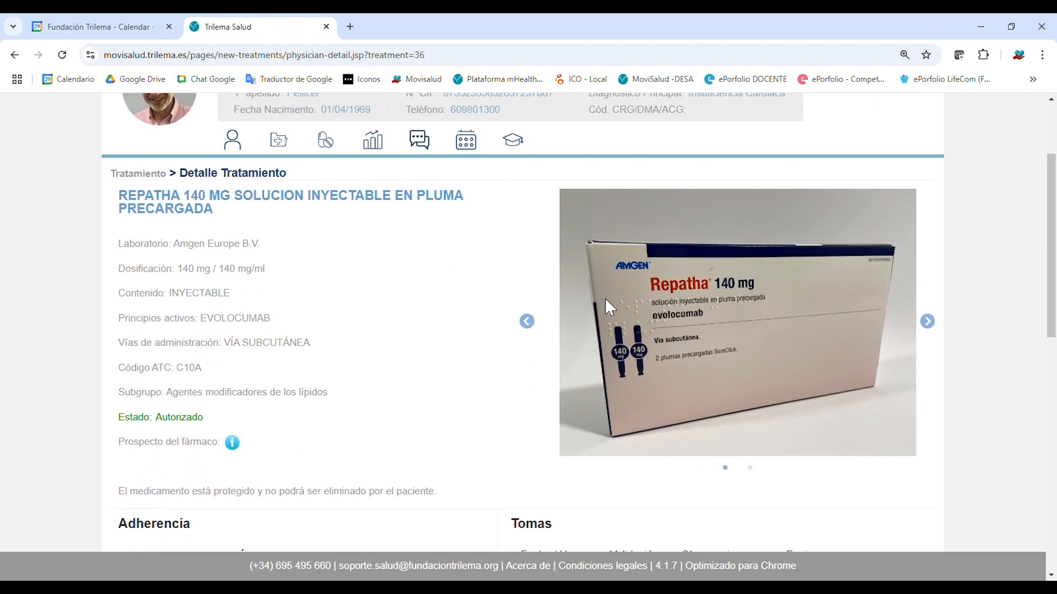
pyautogui.click(934, 327)
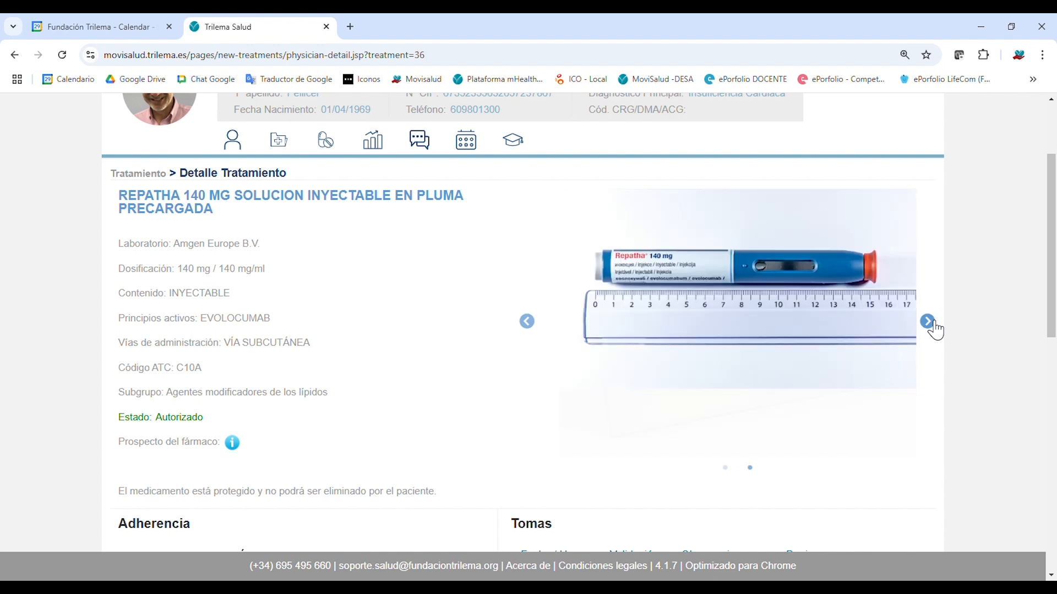
pyautogui.click(529, 325)
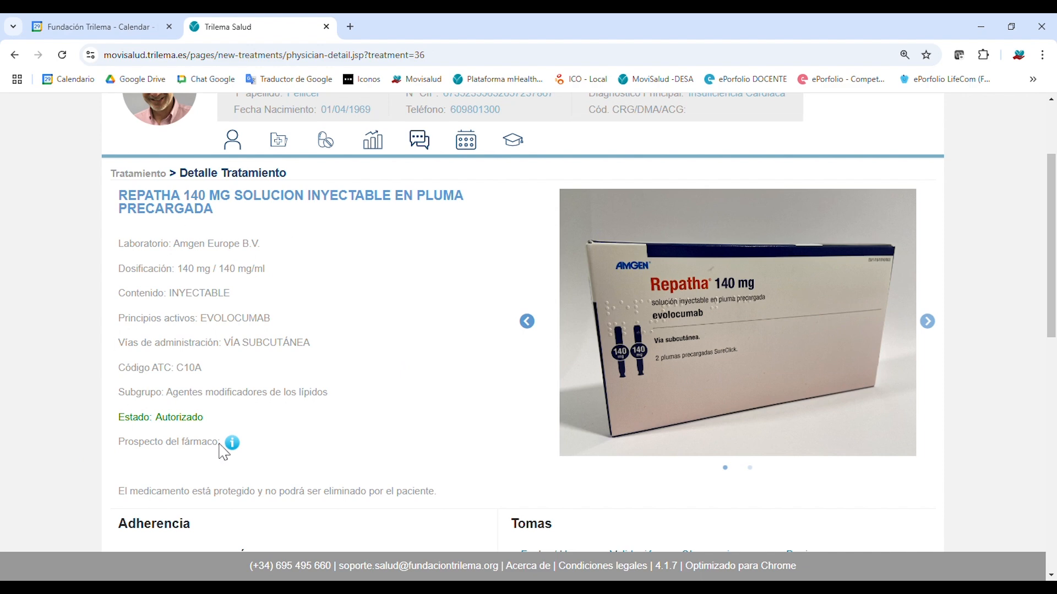
# Browse the REPATHA Tomas intake records through pages 2, 3 and 4, then return to the top.
pyautogui.scroll(-4, 361, 432)
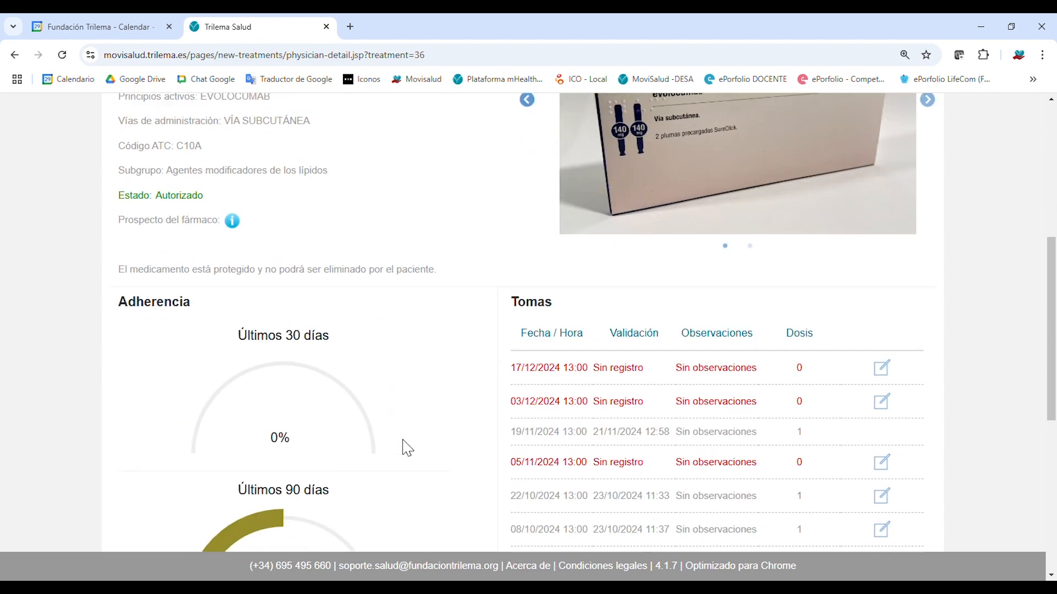
pyautogui.scroll(3, 406, 449)
pyautogui.scroll(-1, 429, 450)
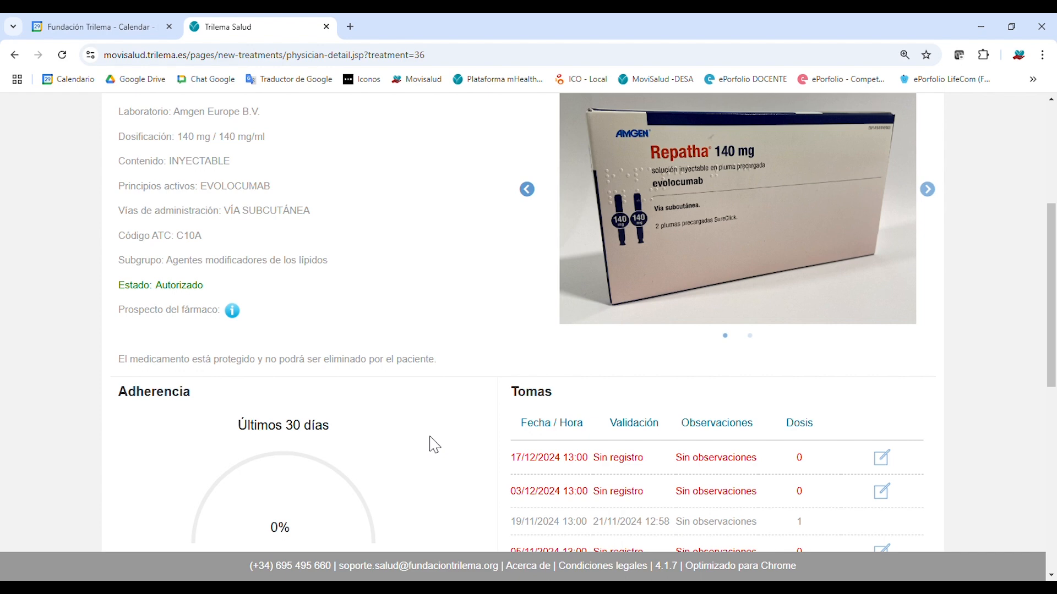
pyautogui.scroll(-3, 435, 445)
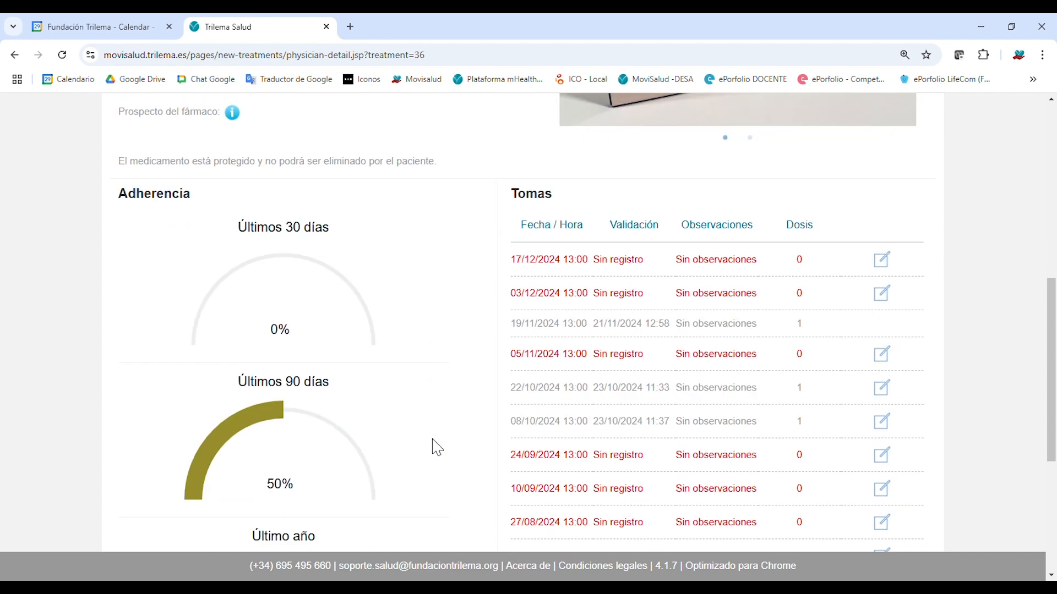
pyautogui.scroll(-1, 437, 447)
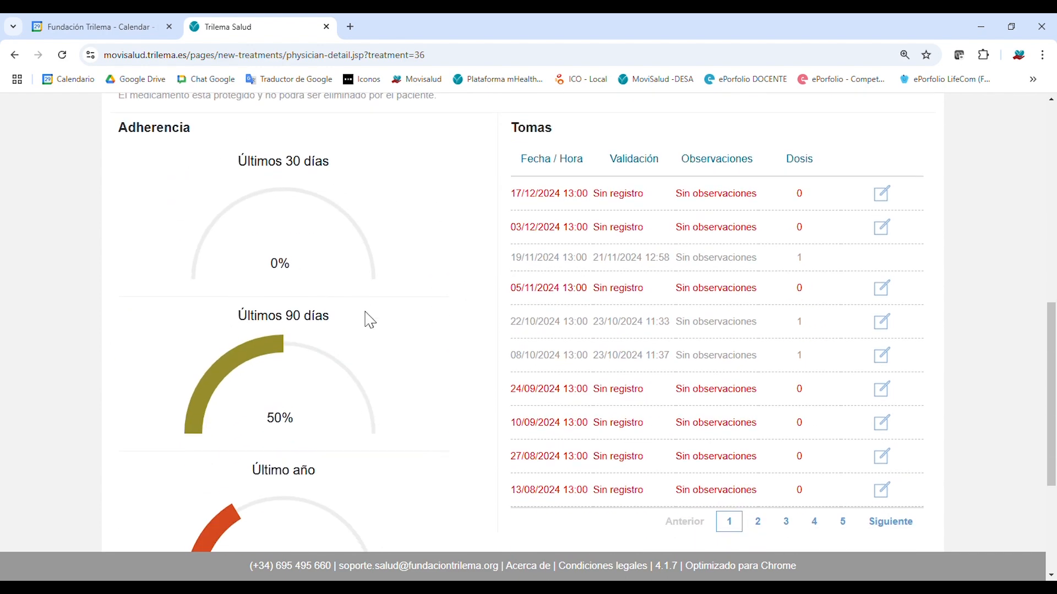
pyautogui.scroll(-1, 385, 276)
pyautogui.scroll(2, 384, 276)
pyautogui.scroll(4, 352, 386)
pyautogui.scroll(-6, 437, 474)
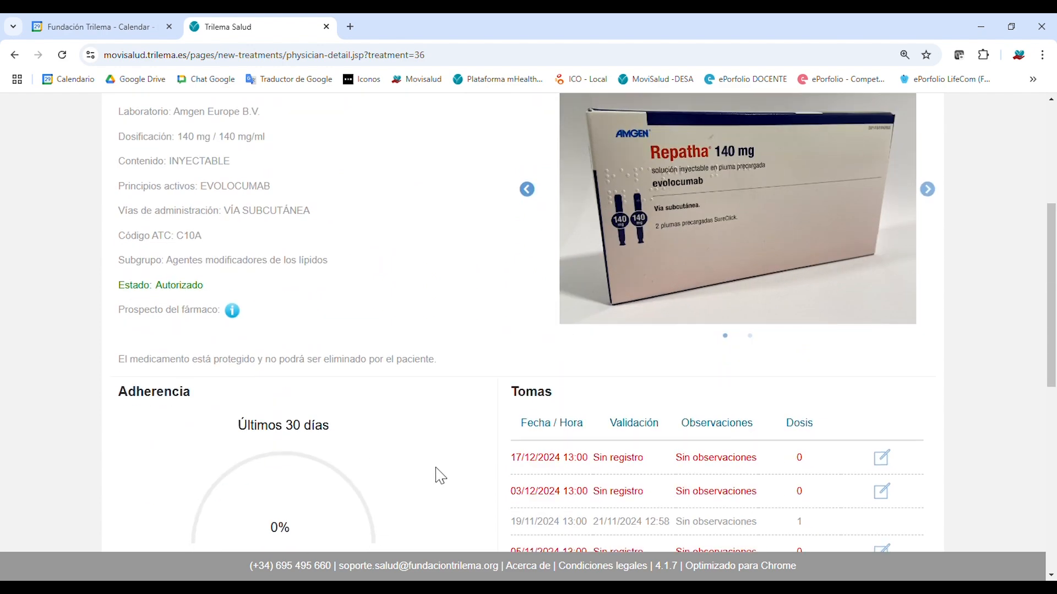
pyautogui.moveTo(1051, 355); pyautogui.dragTo(1041, 334)
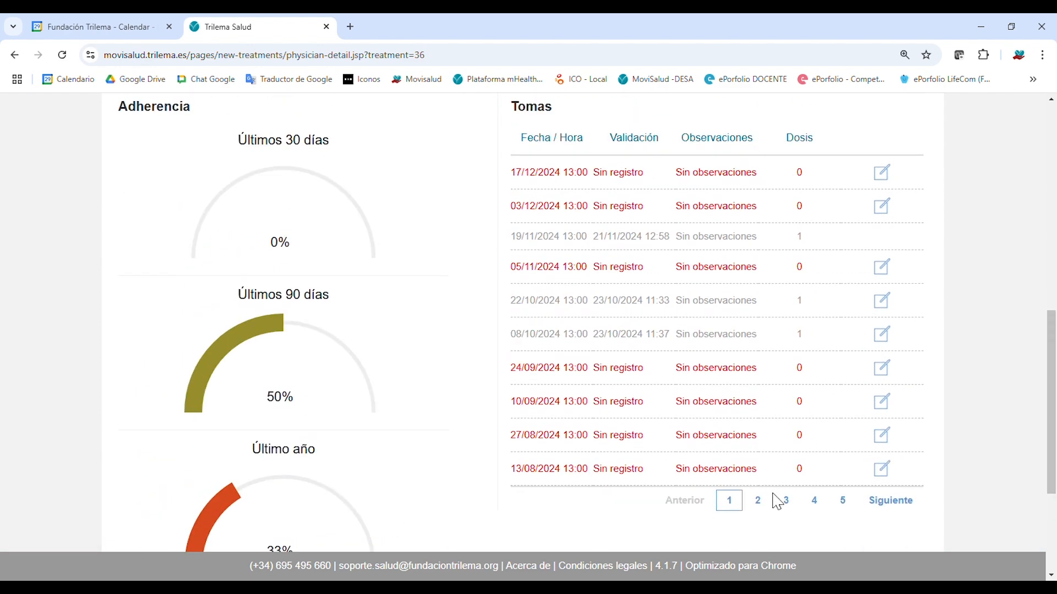
pyautogui.scroll(1, 780, 513)
pyautogui.scroll(-2, 1010, 480)
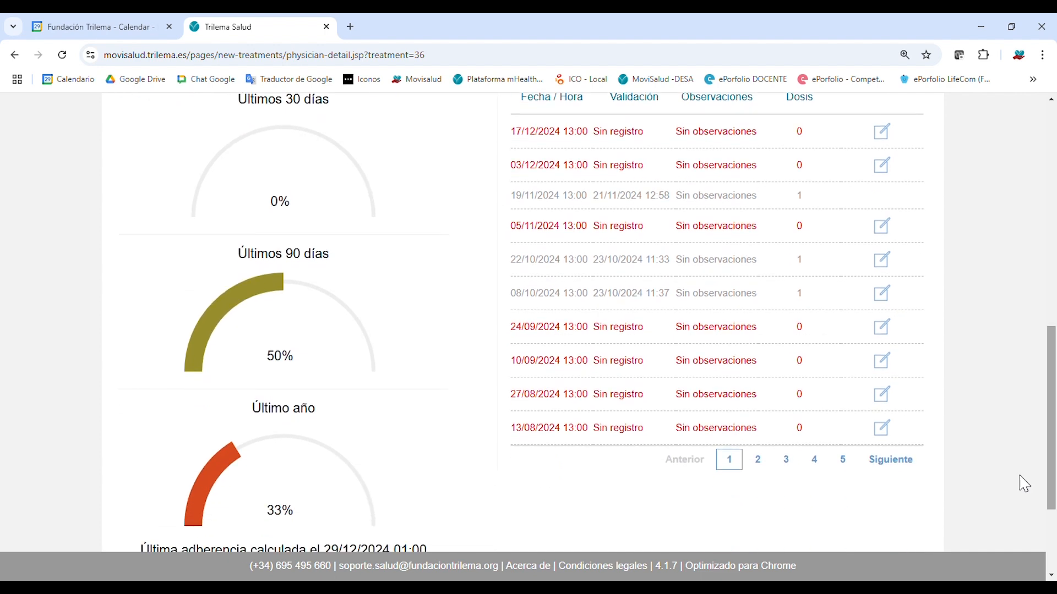
pyautogui.click(769, 464)
pyautogui.click(787, 463)
pyautogui.click(814, 467)
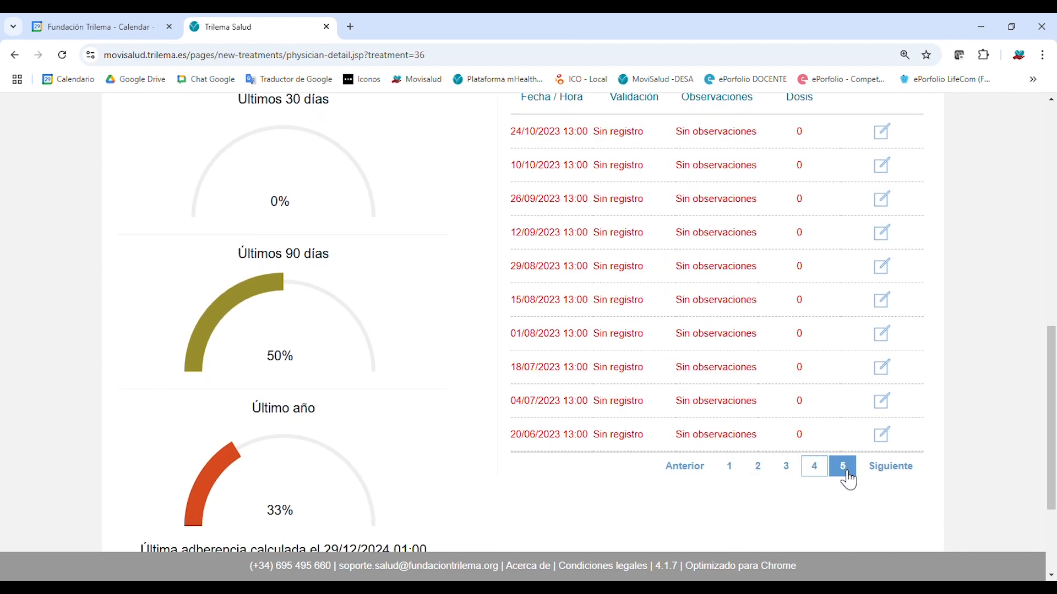
pyautogui.scroll(1, 737, 442)
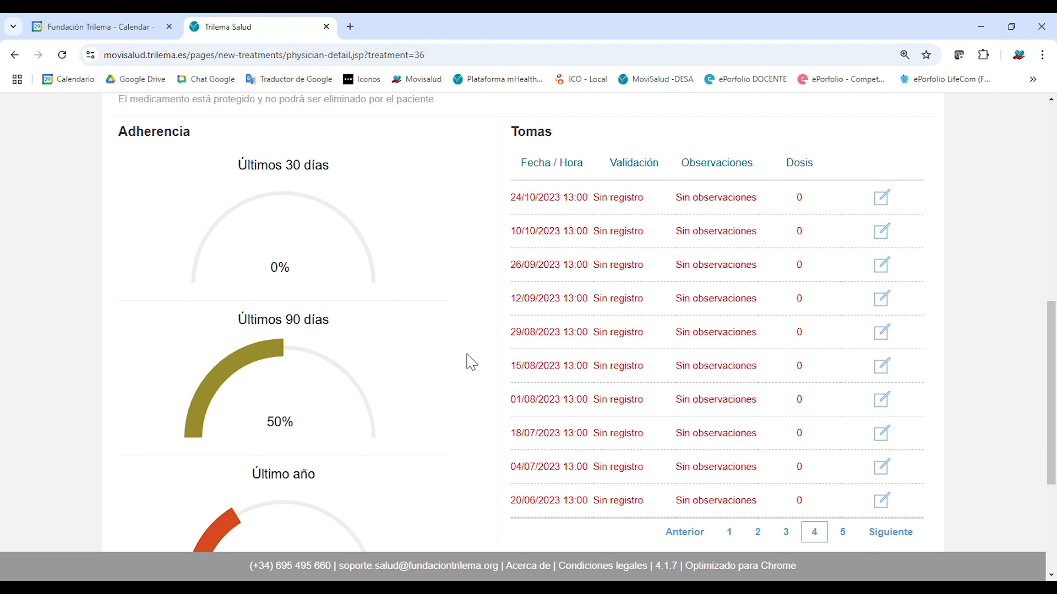
pyautogui.scroll(3, 472, 362)
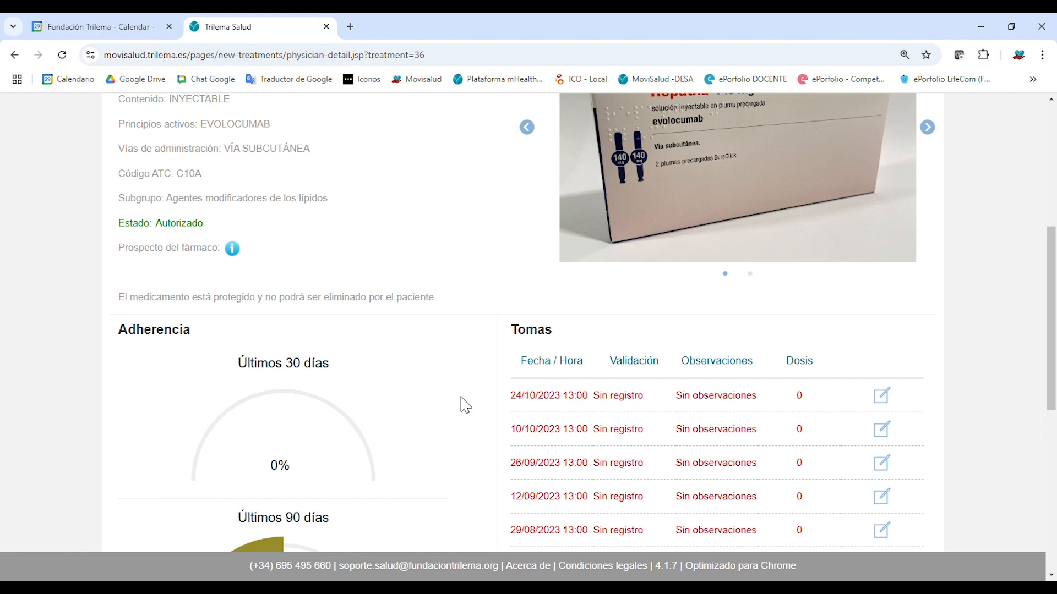
pyautogui.scroll(4, 468, 405)
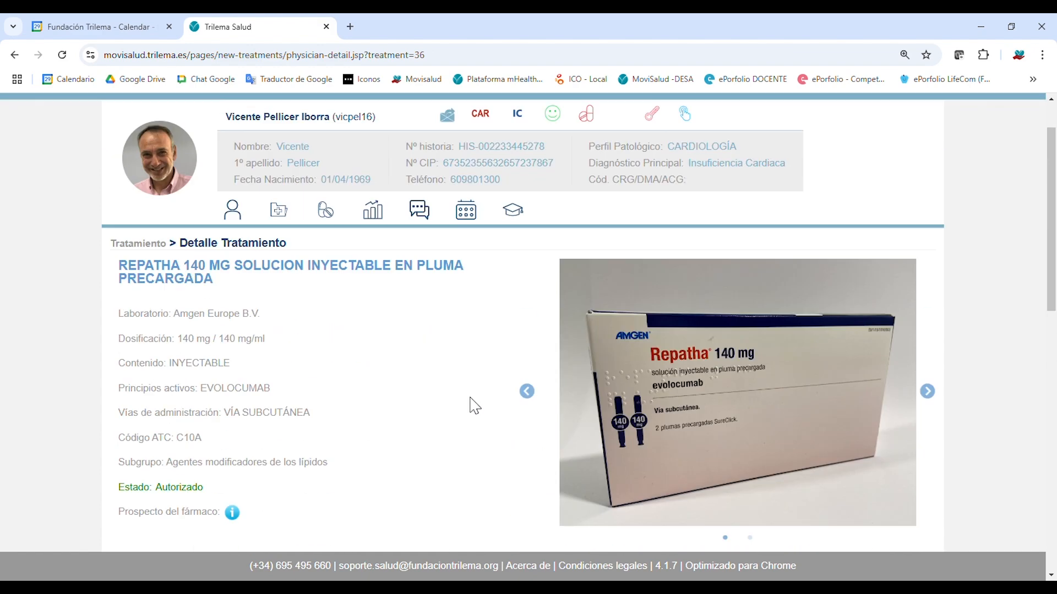
pyautogui.scroll(1, 1051, 290)
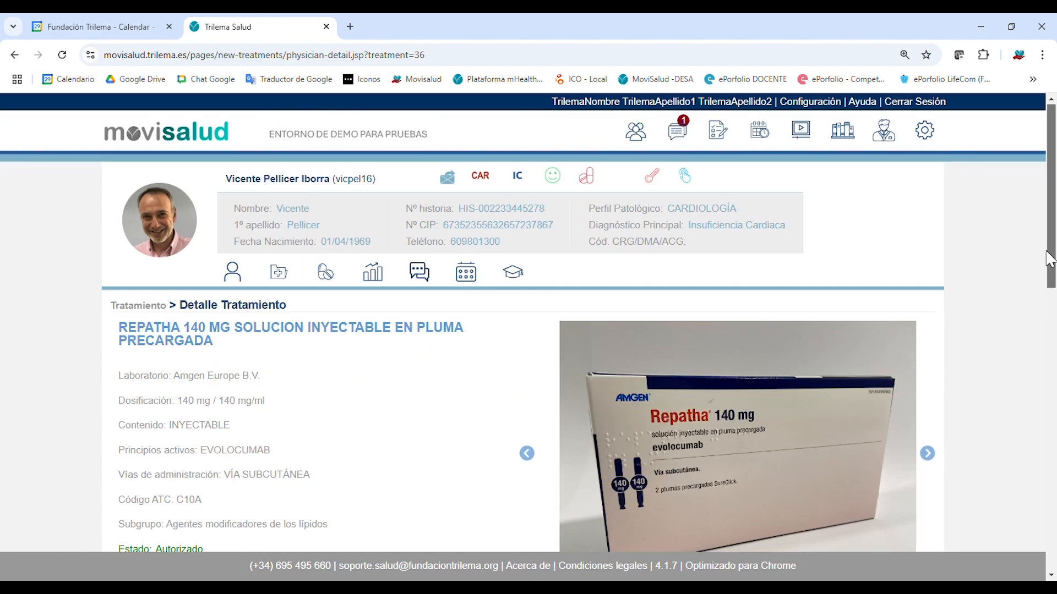
# Back in the treatment list, expand the dosing details for APOCARD, HYDREA, DILUTOL, PARAPRES and AMLODIPINO.
pyautogui.click(326, 277)
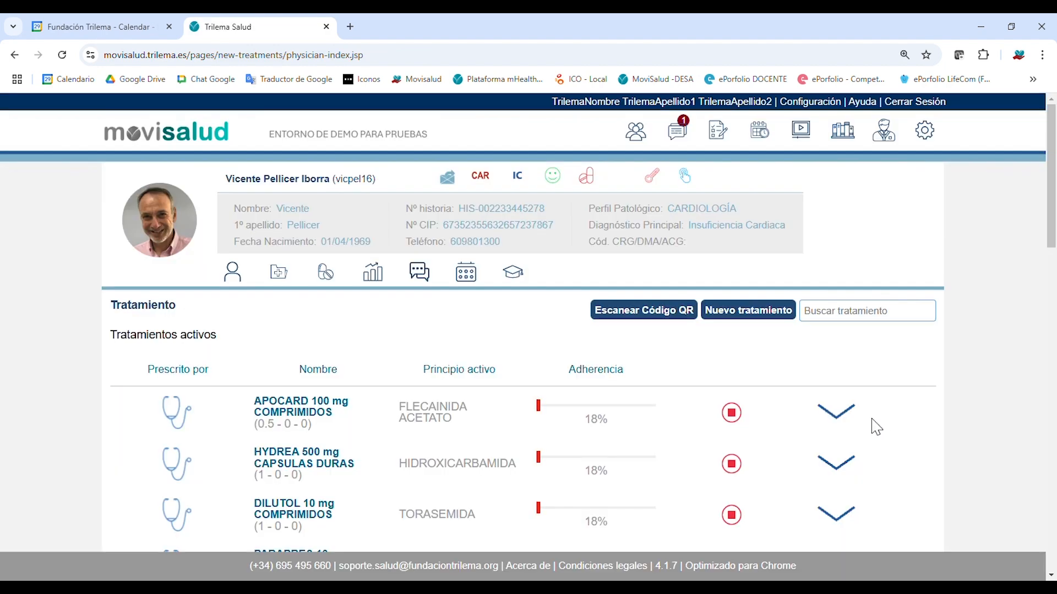
pyautogui.click(845, 420)
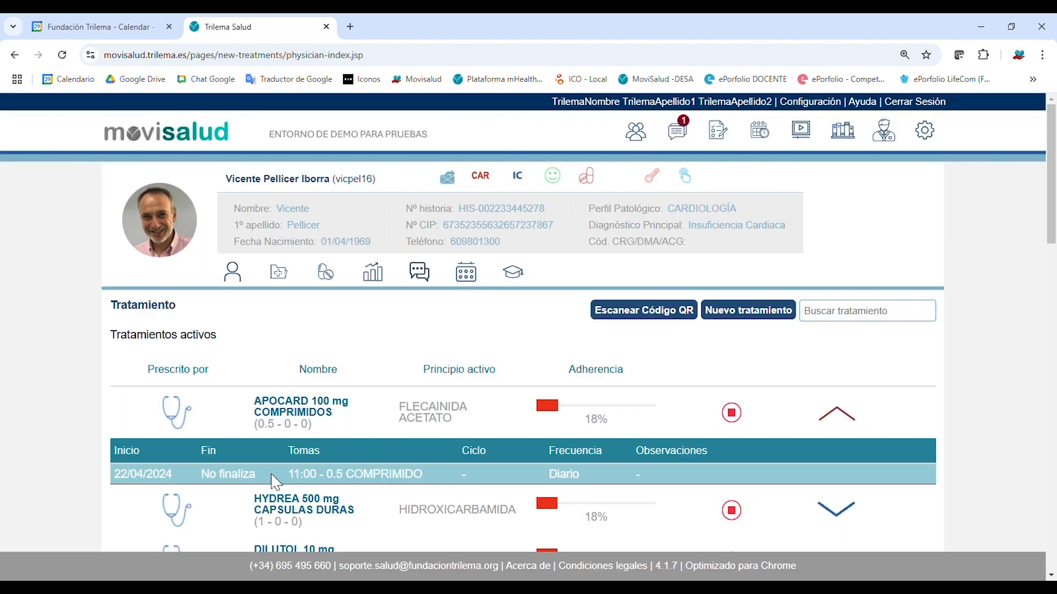
pyautogui.click(837, 509)
pyautogui.scroll(-3, 836, 512)
pyautogui.click(851, 431)
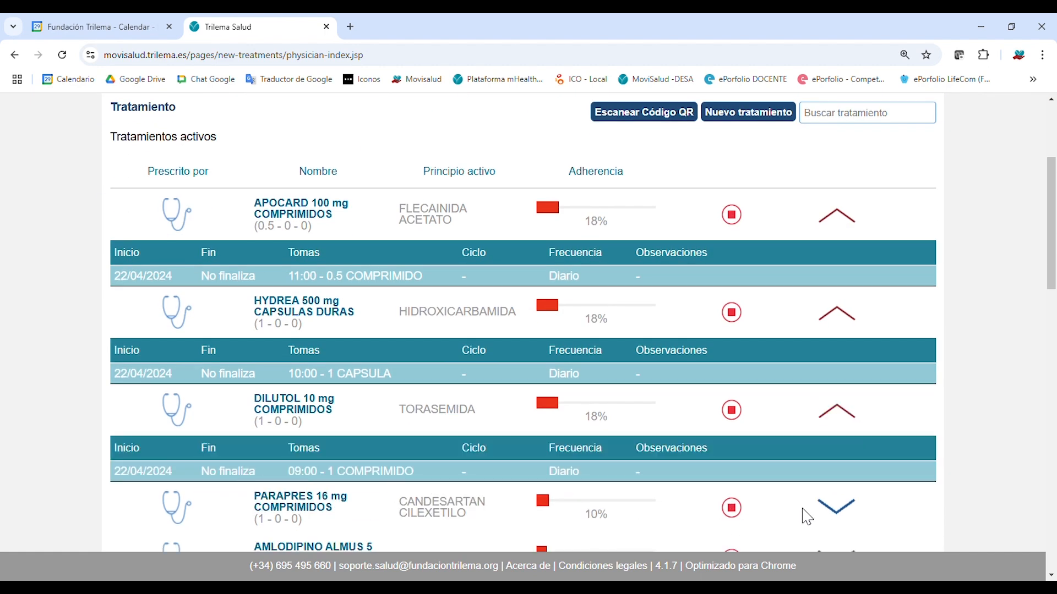
pyautogui.click(837, 506)
pyautogui.scroll(-4, 710, 493)
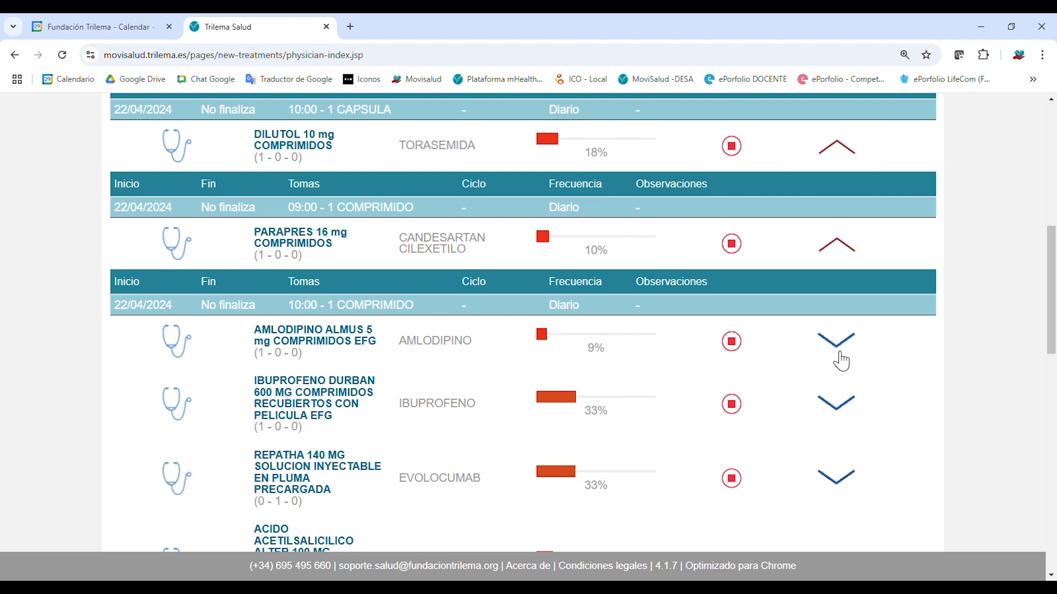
pyautogui.click(839, 353)
# Open the patient's Datos Personales page, showing Cardiología and Insuficiencia Cardiaca.
pyautogui.scroll(5, 596, 437)
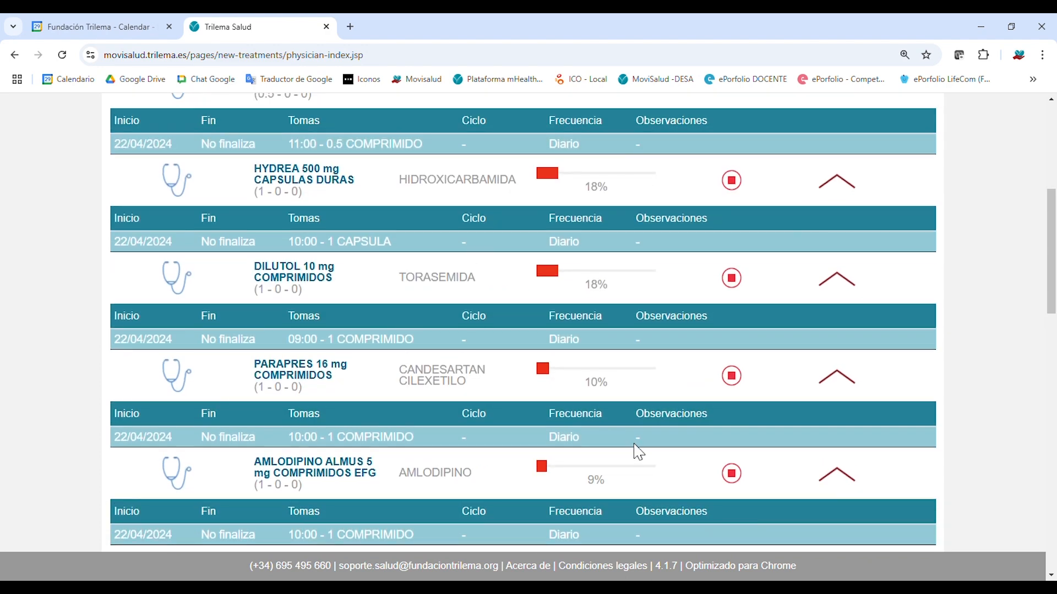
pyautogui.scroll(1, 415, 352)
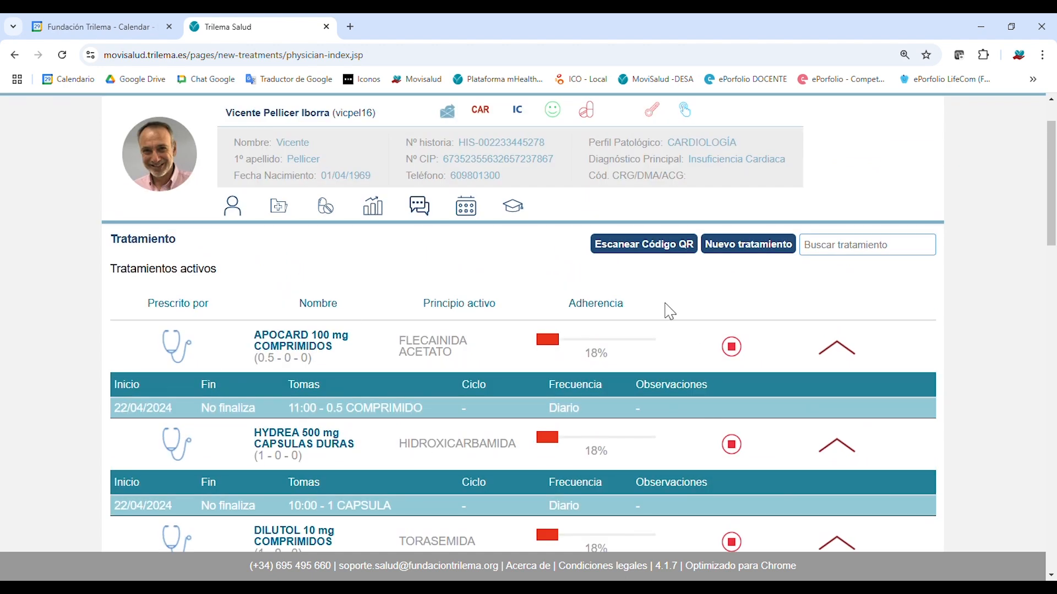
pyautogui.scroll(-9, 543, 475)
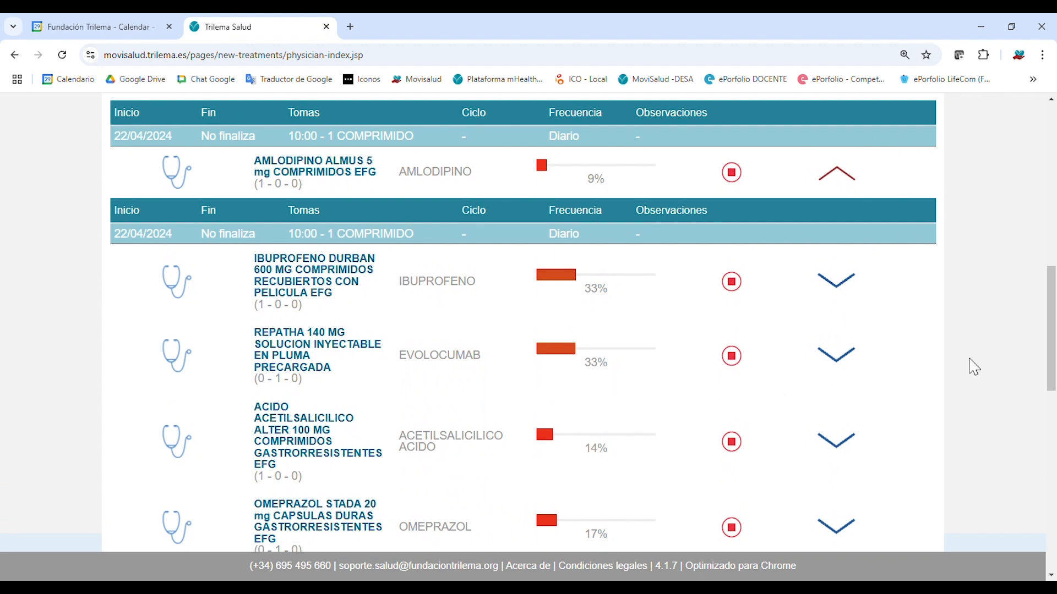
pyautogui.scroll(9, 1022, 192)
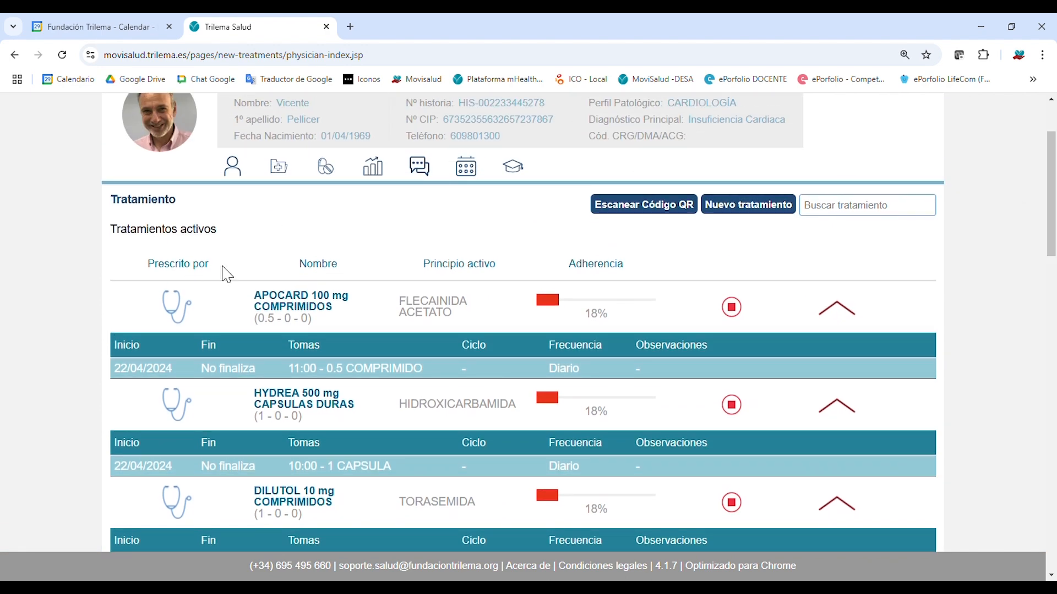
pyautogui.click(231, 176)
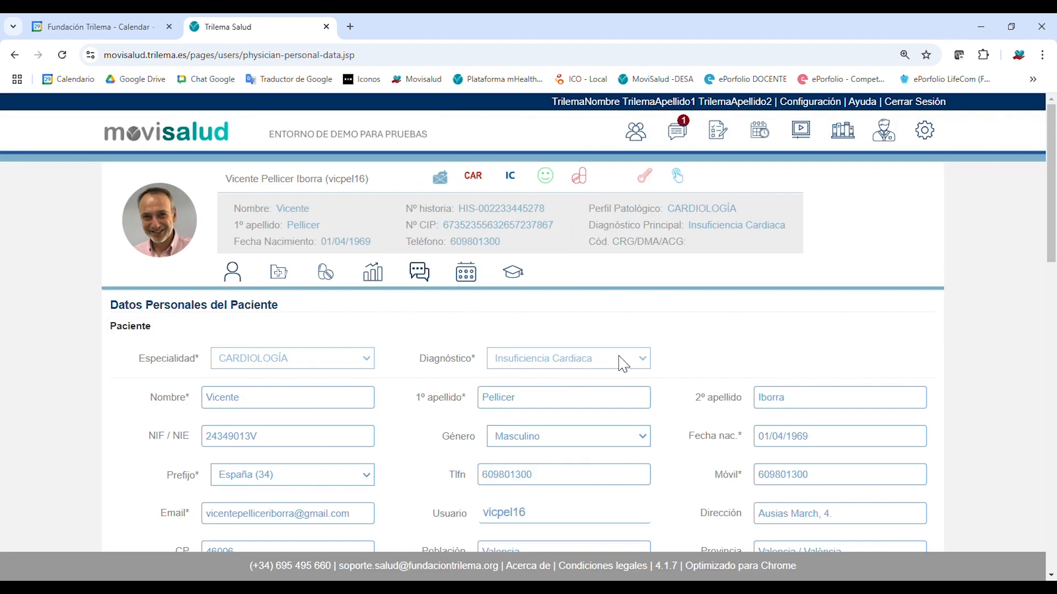
pyautogui.scroll(-3, 1053, 154)
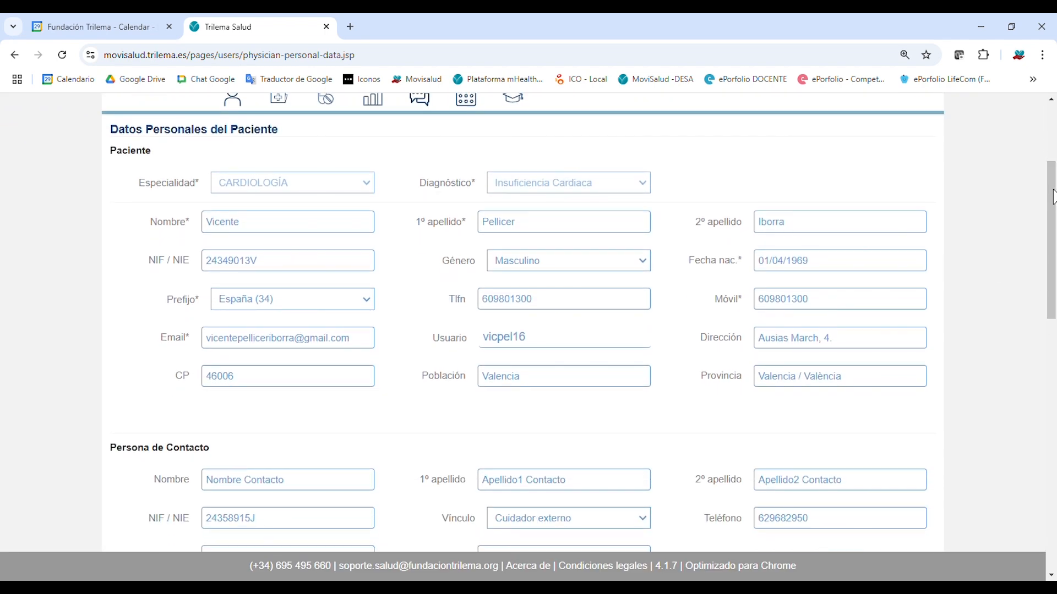
pyautogui.moveTo(1052, 197); pyautogui.dragTo(1054, 400)
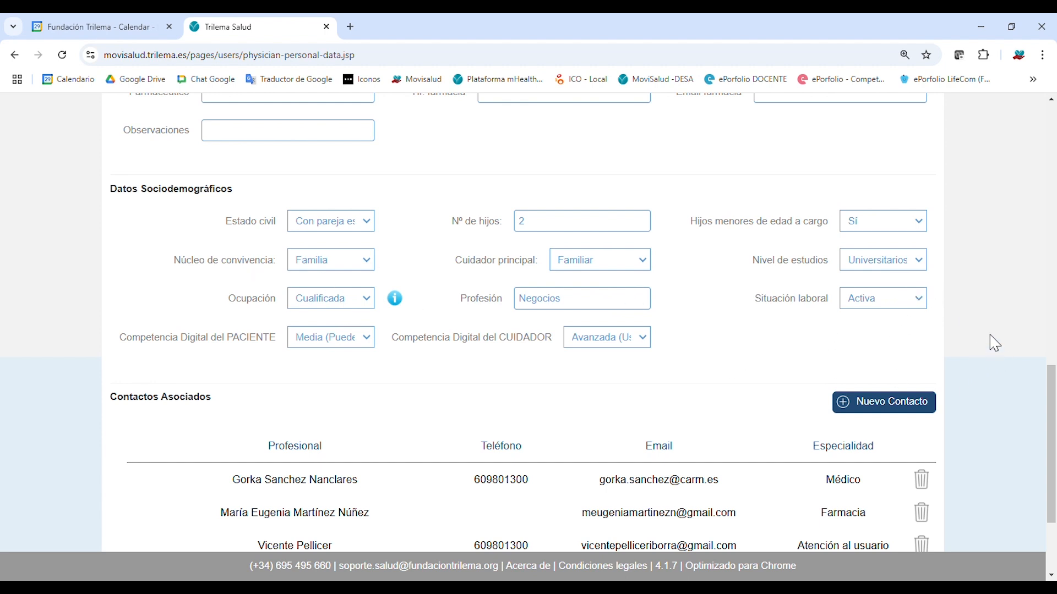
pyautogui.scroll(-3, 1053, 396)
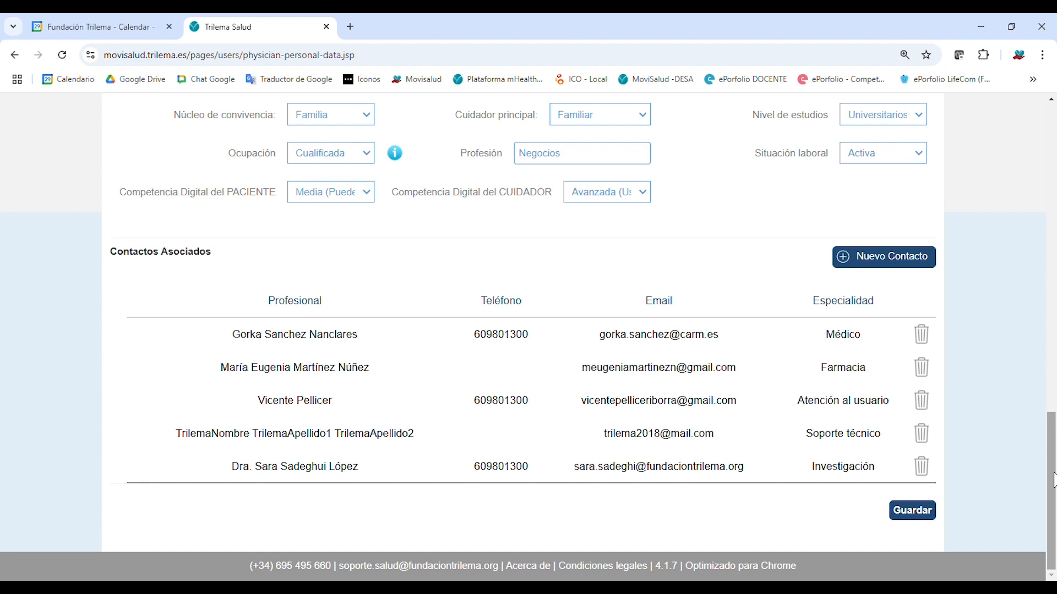
pyautogui.moveTo(823, 447); pyautogui.dragTo(885, 447)
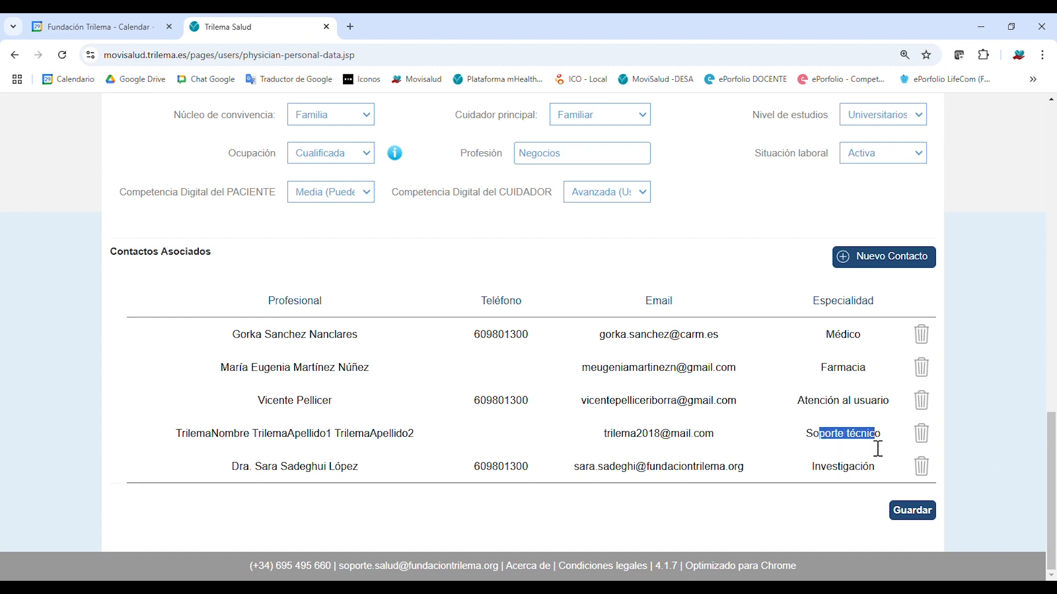
pyautogui.click(878, 449)
pyautogui.moveTo(1054, 488); pyautogui.dragTo(1049, 174)
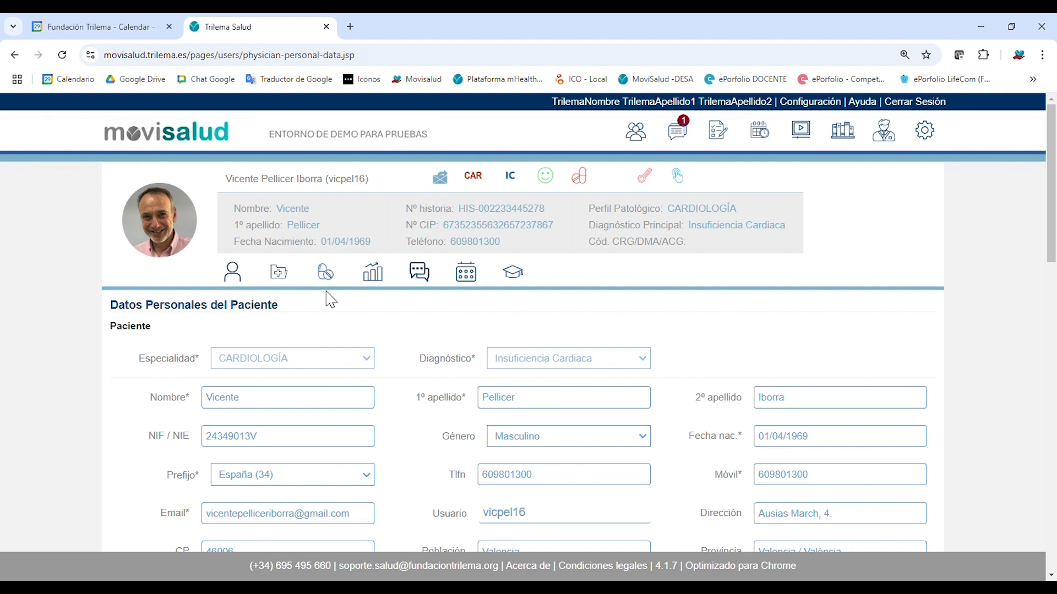
# In Datos Clínicos, expand Diagnóstico Activos: acute systolic heart failure since 09/12/2020 plus three secondary diagnoses.
pyautogui.click(280, 275)
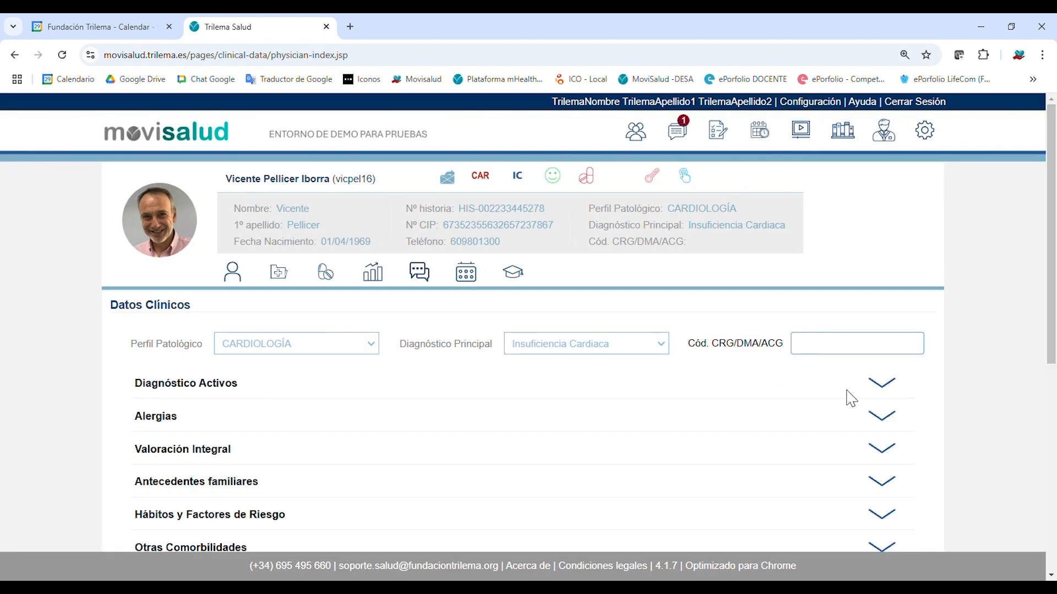
pyautogui.moveTo(1052, 297); pyautogui.dragTo(1051, 424)
pyautogui.click(892, 149)
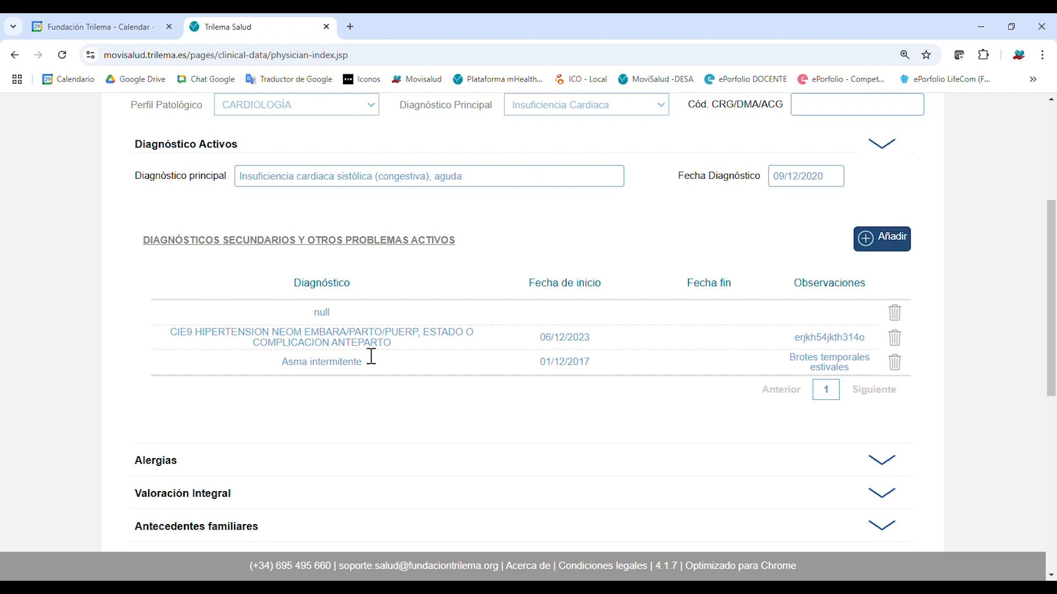
pyautogui.scroll(4, 417, 388)
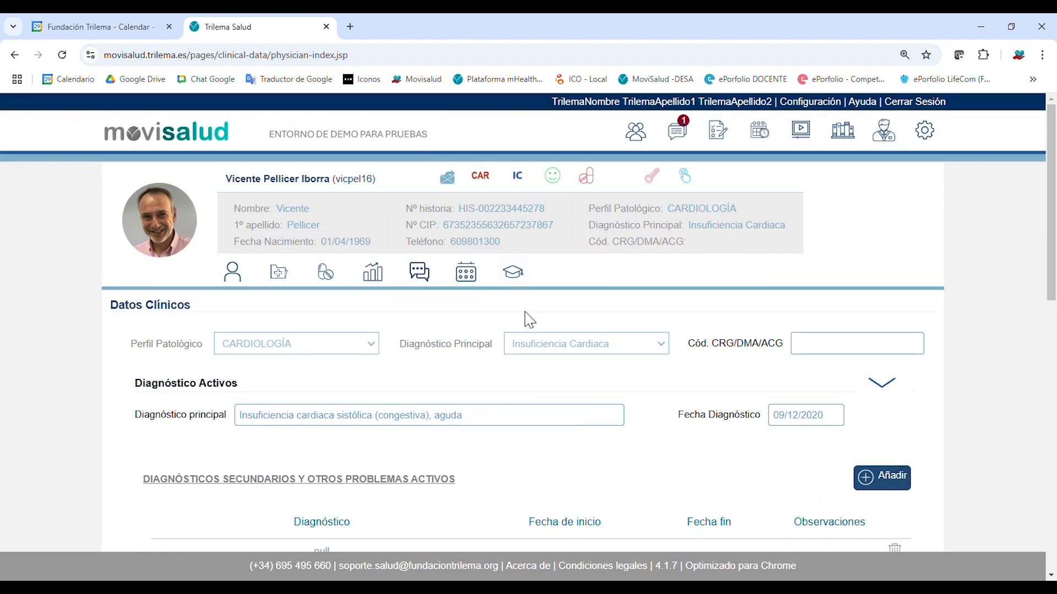
pyautogui.scroll(-1, 1041, 323)
pyautogui.moveTo(1050, 274); pyautogui.dragTo(1050, 337)
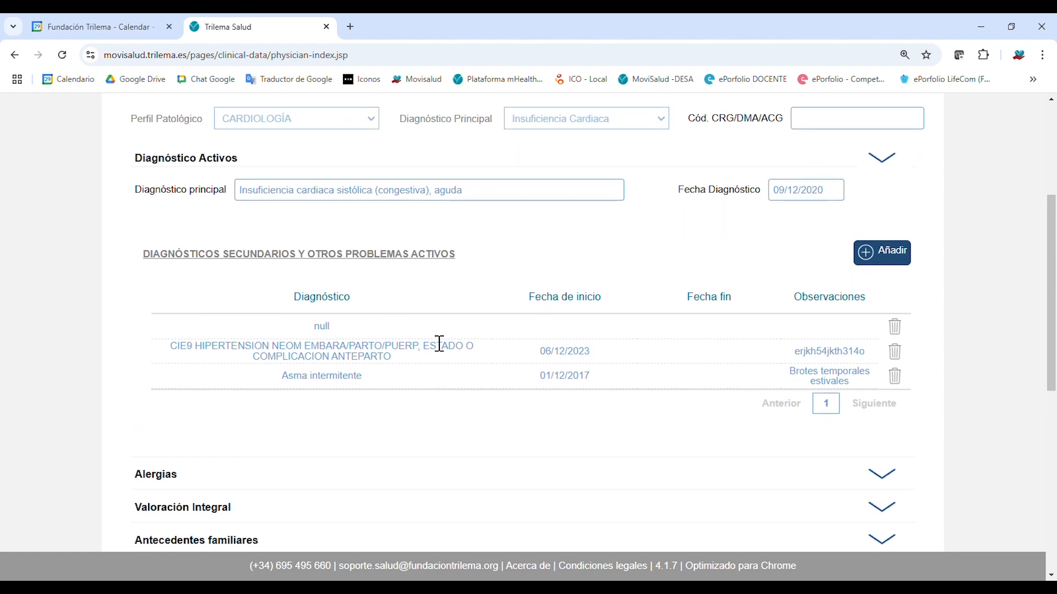
# Add a secondary diagnosis row with CIE9 SINDROME CORONARIO INTERMEDIO starting 25/12/2024.
pyautogui.click(895, 263)
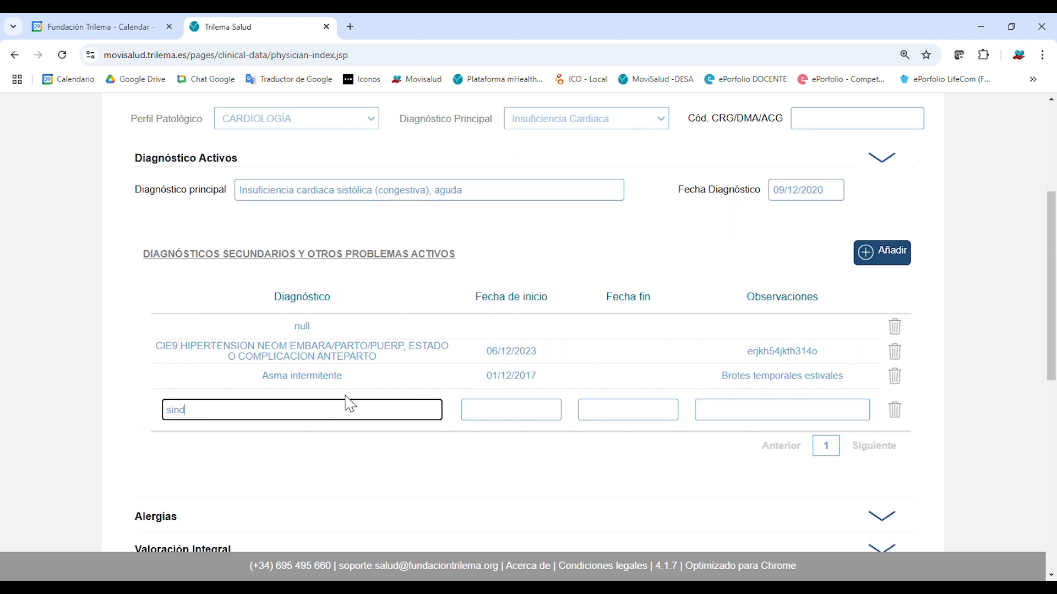
pyautogui.write('sindrome')
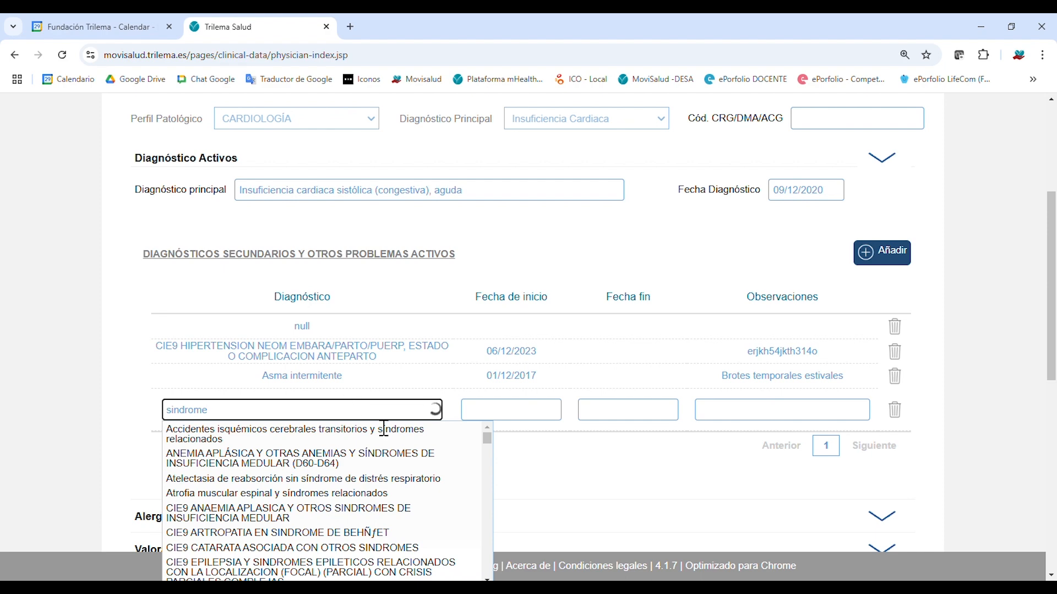
pyautogui.moveTo(492, 441); pyautogui.dragTo(493, 490)
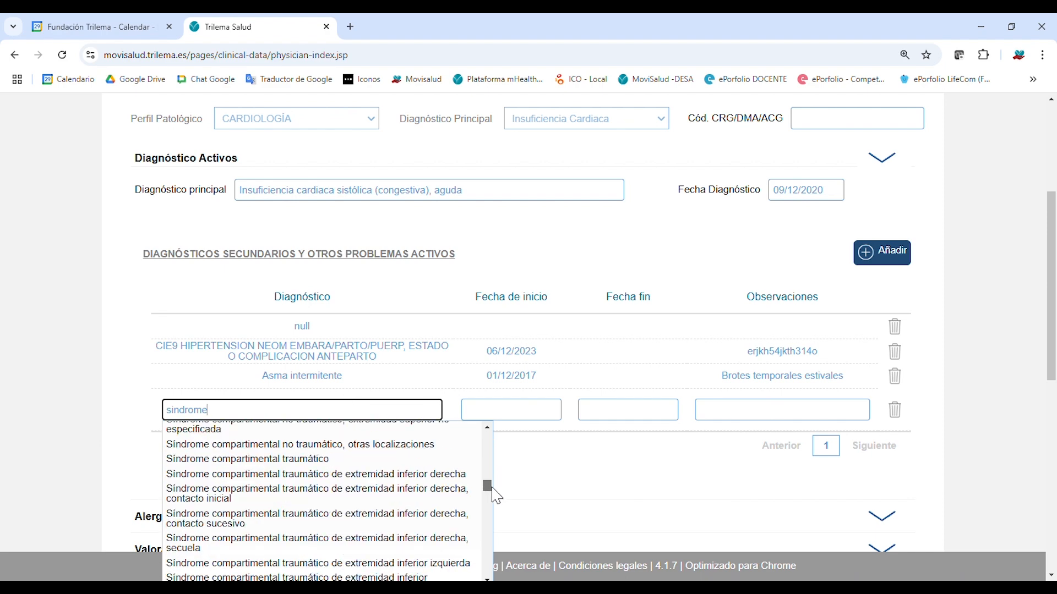
pyautogui.write('coronar')
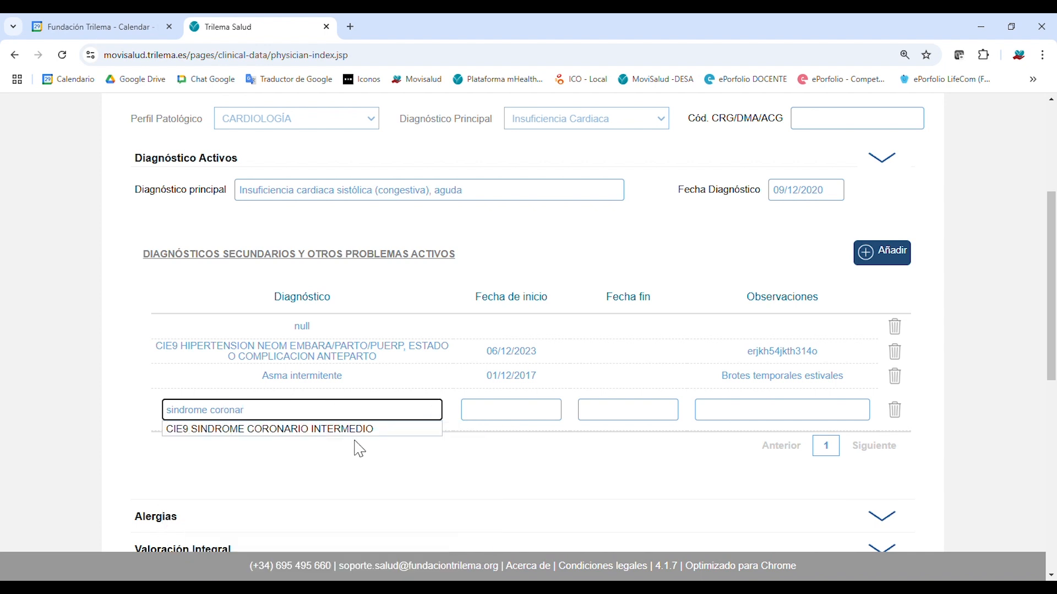
pyautogui.click(380, 429)
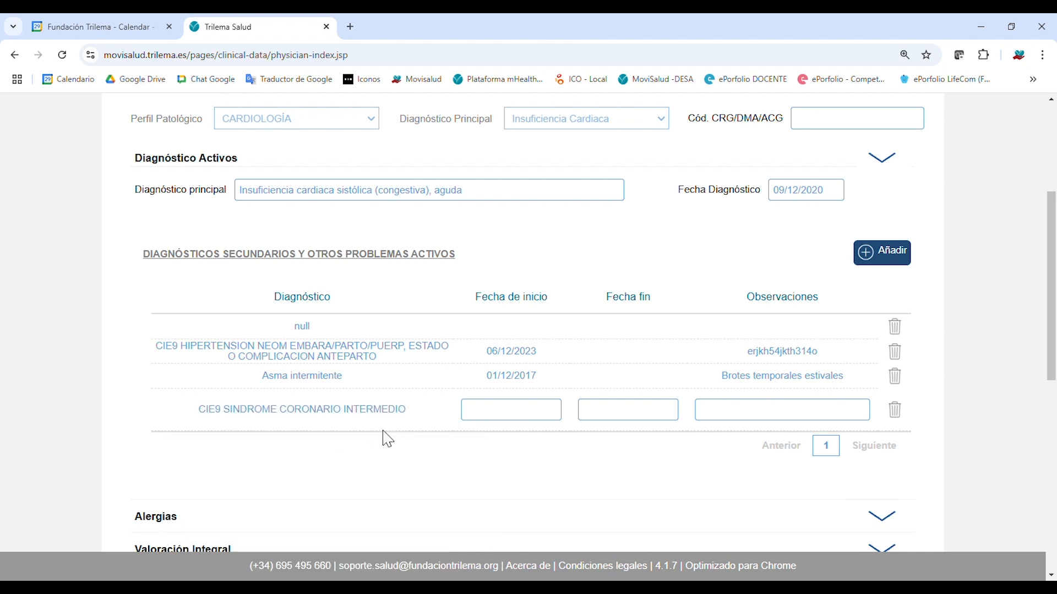
pyautogui.click(560, 413)
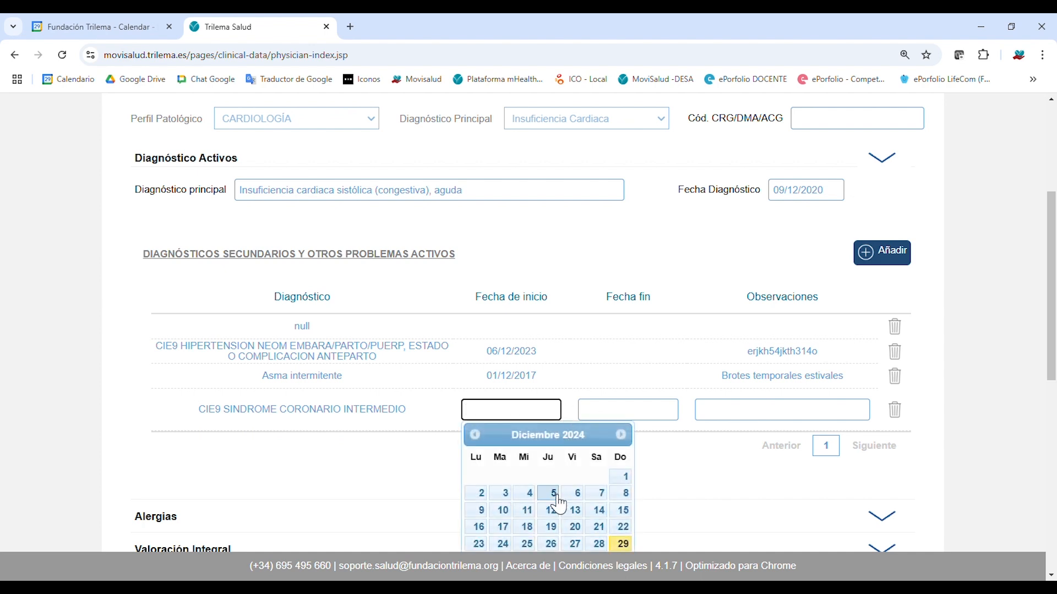
pyautogui.click(550, 544)
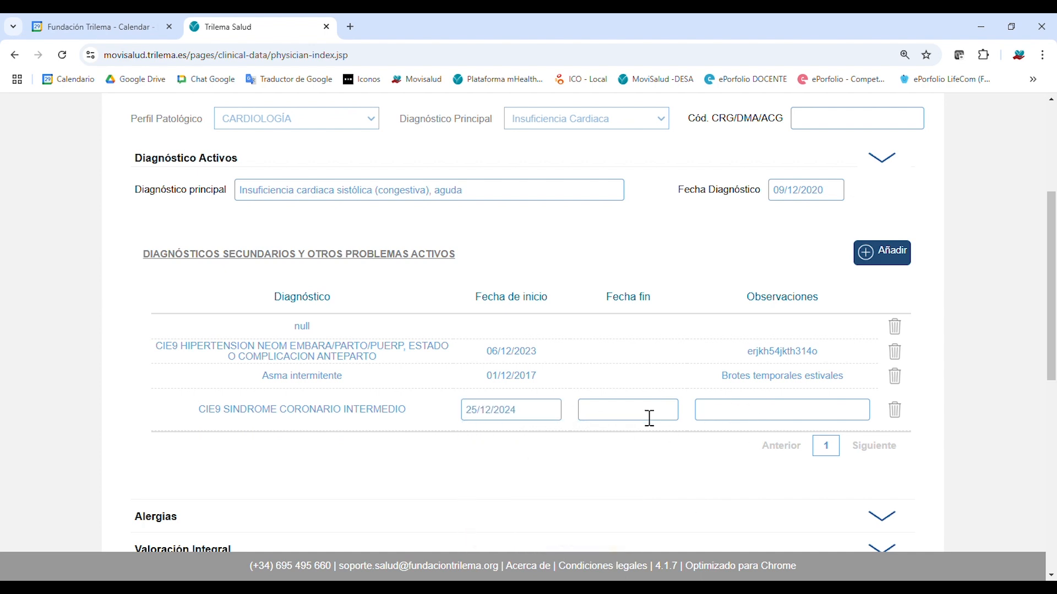
pyautogui.click(800, 422)
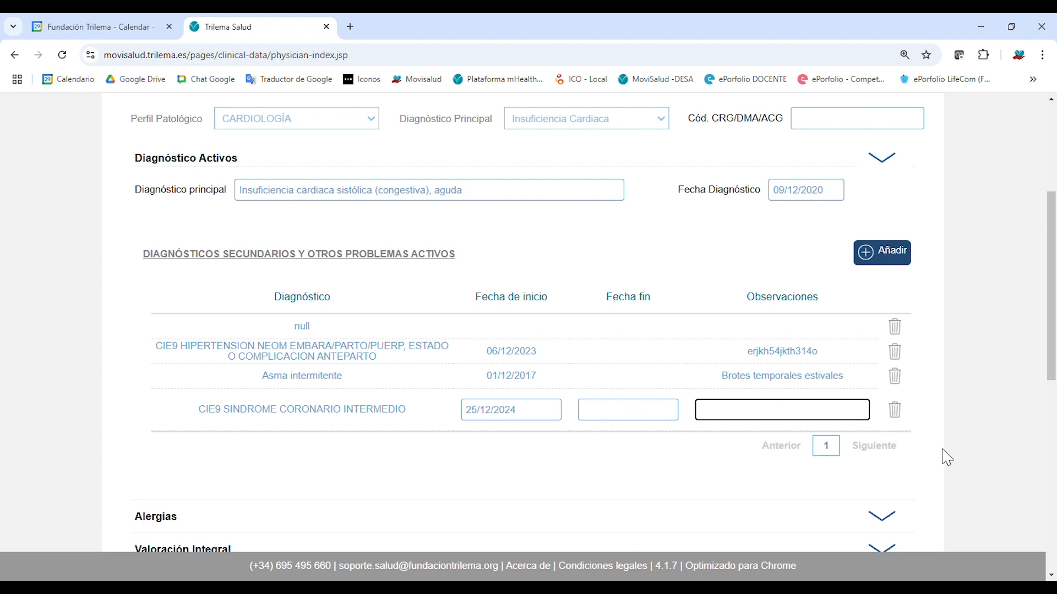
# Expand Alergias to confirm no allergies are recorded, and open Valoración Integral.
pyautogui.moveTo(1051, 292); pyautogui.dragTo(1054, 400)
pyautogui.click(894, 245)
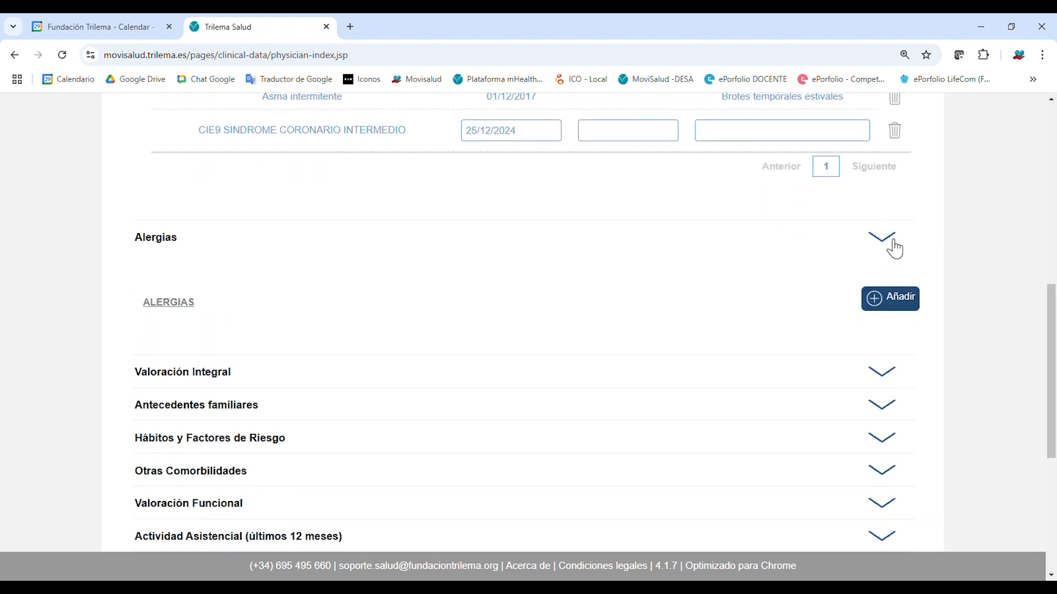
pyautogui.scroll(-2, 1054, 305)
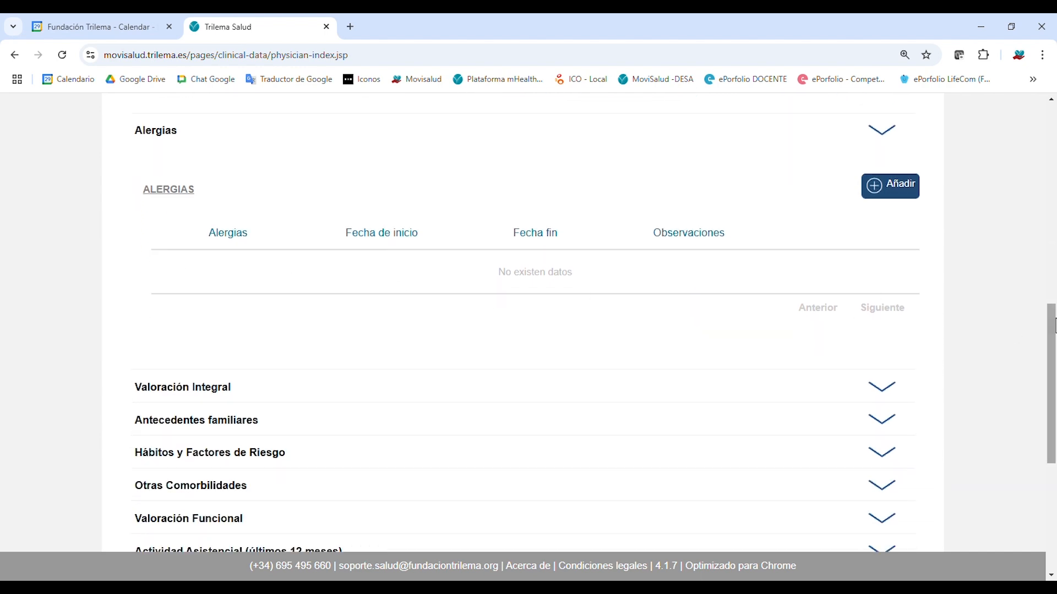
pyautogui.scroll(-3, 1054, 325)
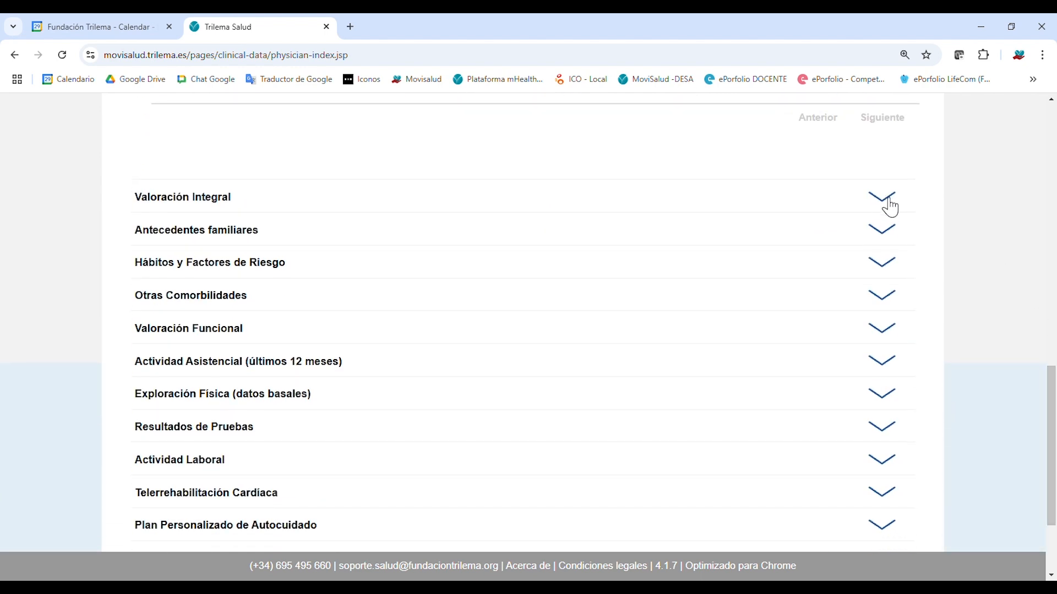
pyautogui.click(891, 208)
# Collapse the Alergias and Diagnóstico Activos sections.
pyautogui.scroll(6, 963, 297)
pyautogui.click(888, 274)
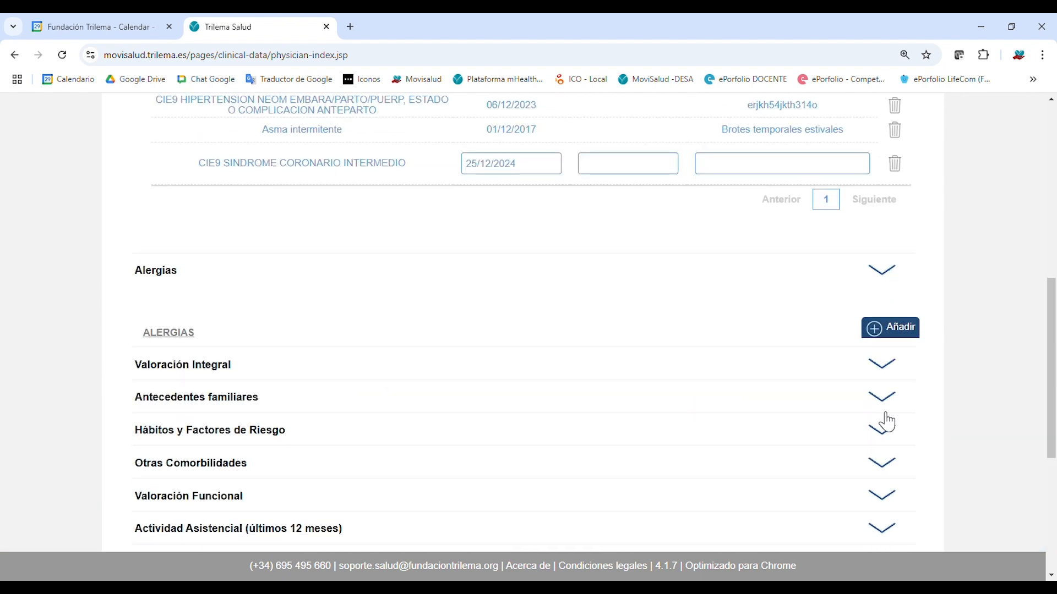
pyautogui.scroll(1, 887, 264)
pyautogui.scroll(4, 887, 259)
pyautogui.click(891, 180)
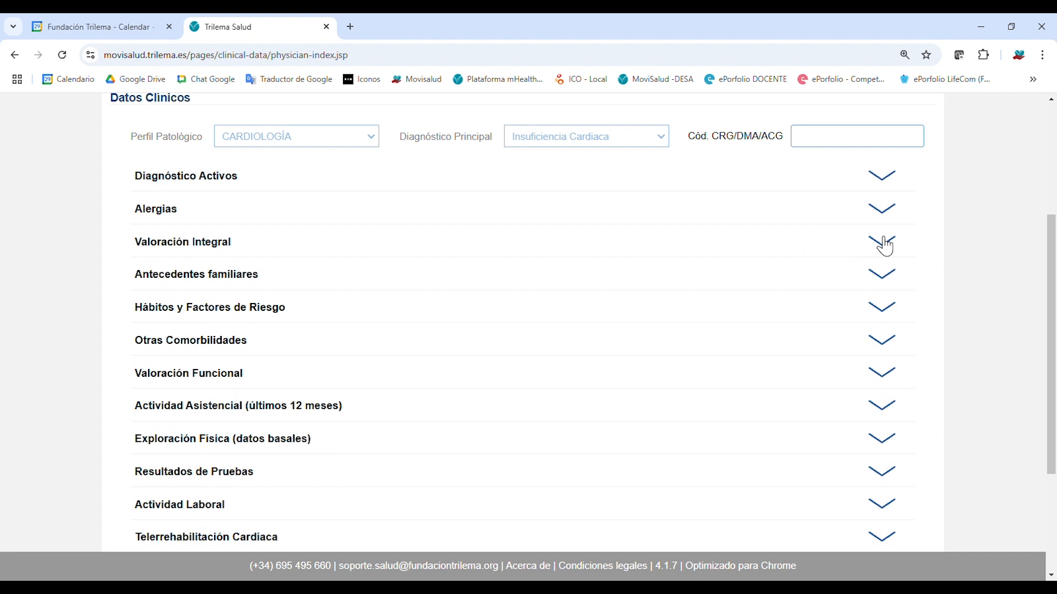
# Expand Valoración Integral to show the 01/02/2023 assessment: Zarit 56, Barthel 75, GRACE 96.
pyautogui.click(882, 242)
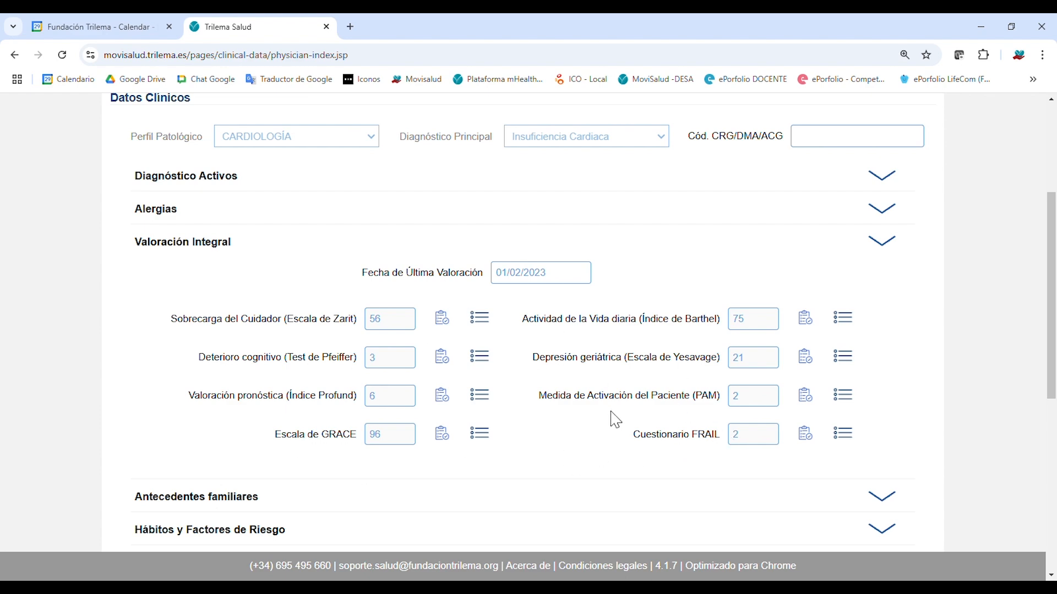
pyautogui.moveTo(1051, 282); pyautogui.dragTo(1054, 316)
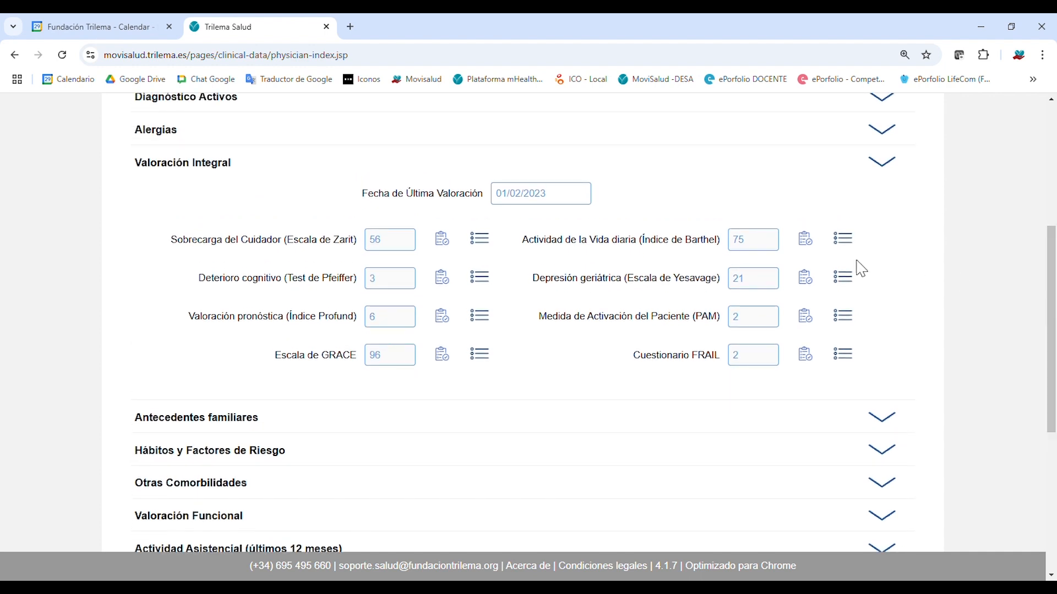
# Collapse Valoración Integral and expand Antecedentes familiares, Hábitos y Factores de Riesgo and Otras Comorbilidades.
pyautogui.click(891, 166)
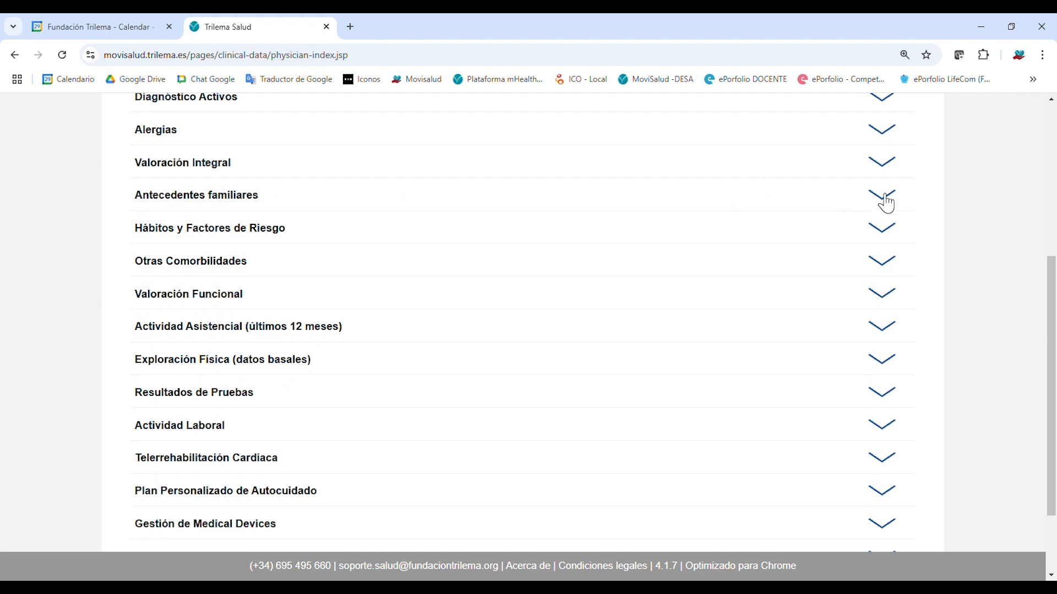
pyautogui.click(886, 201)
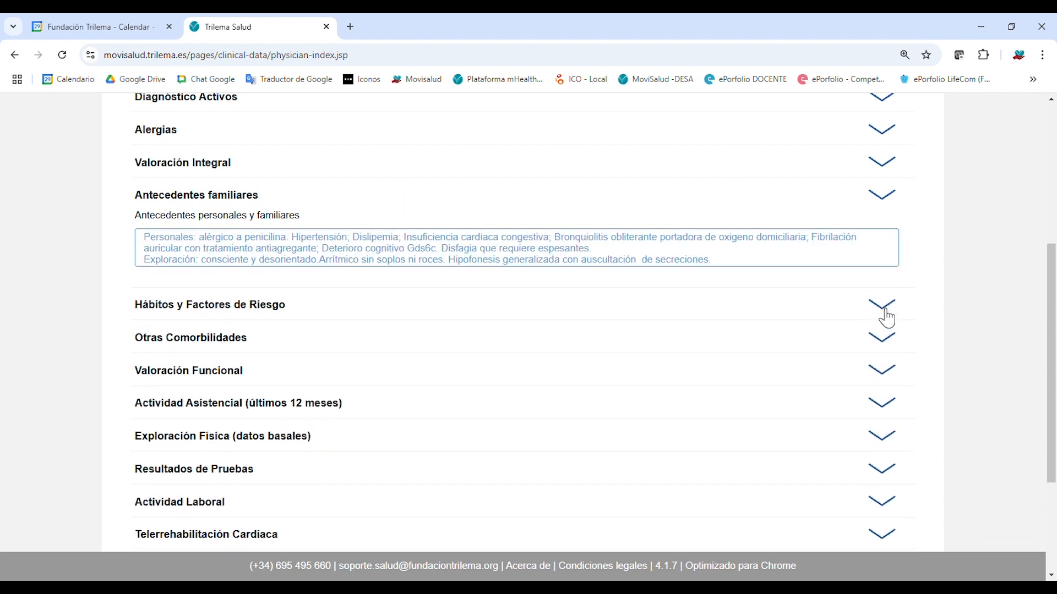
pyautogui.click(893, 315)
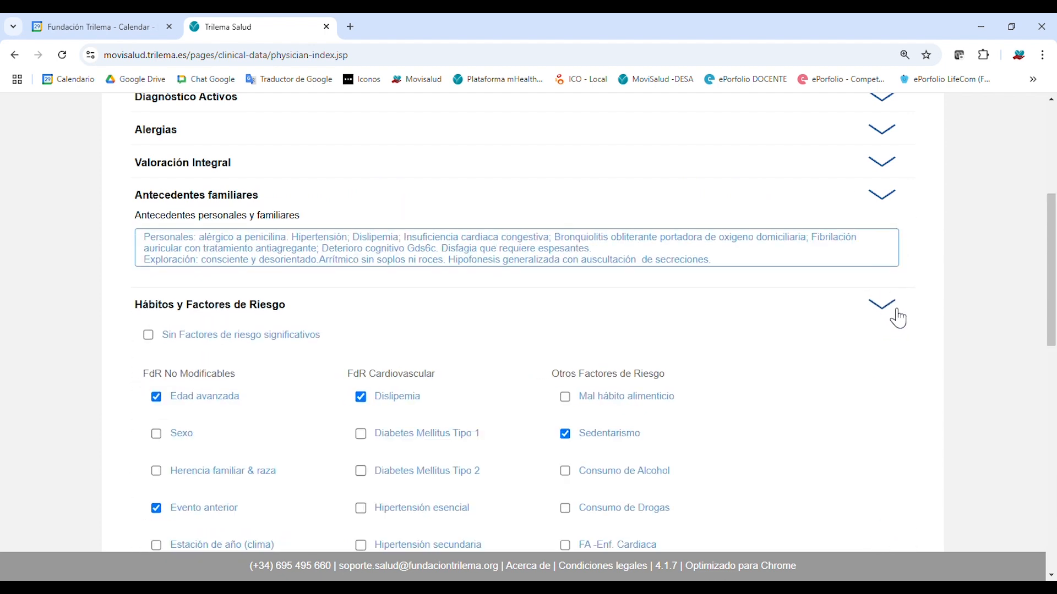
pyautogui.moveTo(1052, 261); pyautogui.dragTo(1052, 311)
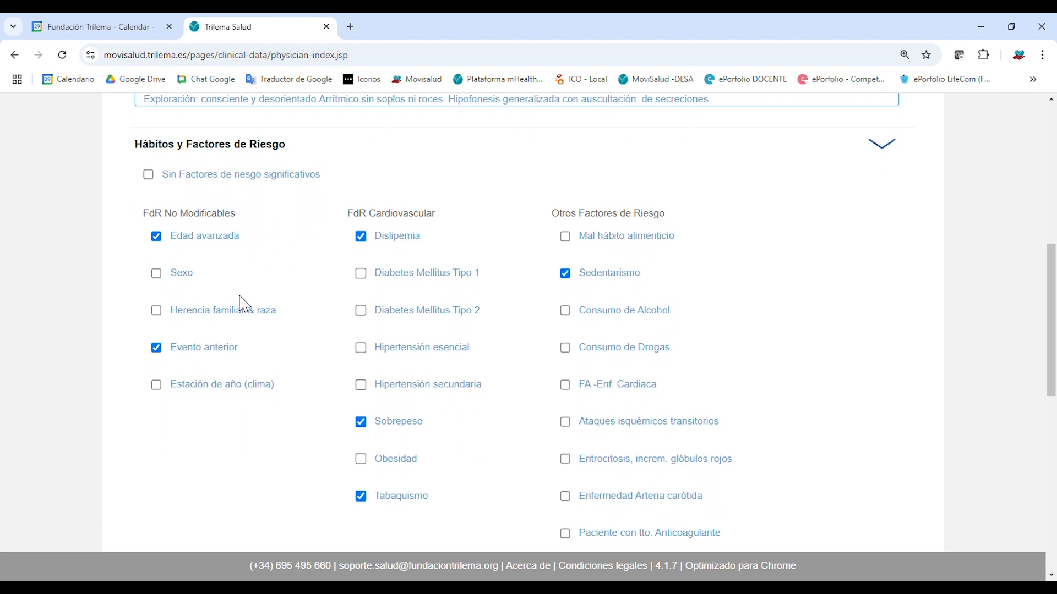
pyautogui.moveTo(1053, 270); pyautogui.dragTo(1052, 365)
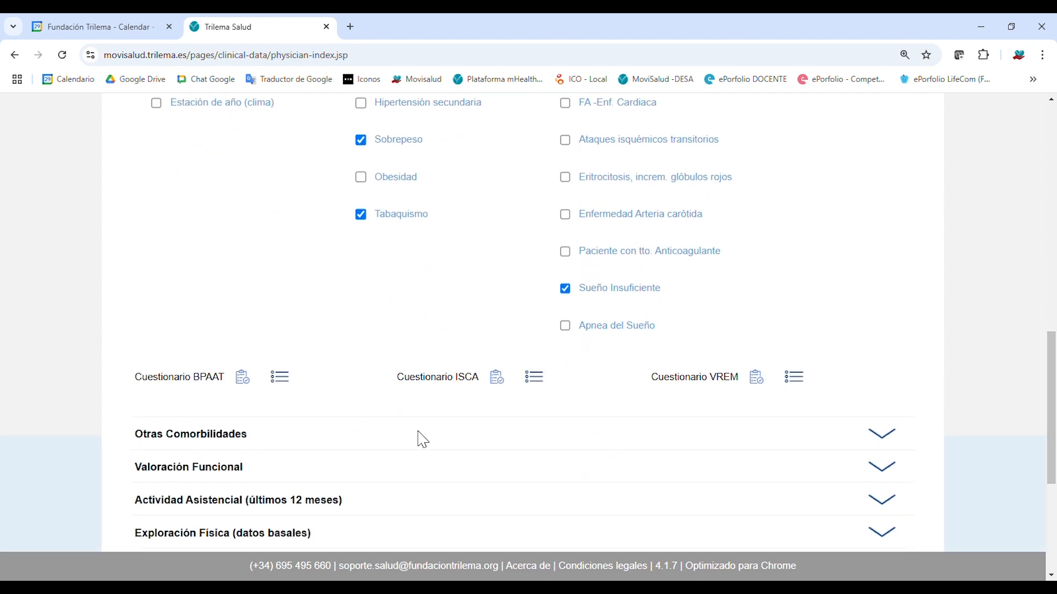
pyautogui.click(889, 437)
pyautogui.moveTo(1052, 354); pyautogui.dragTo(1054, 477)
# Expand Valoración Funcional to show NYHA Clase II, Disfunción sistólica and an active rehabilitation programme.
pyautogui.click(888, 227)
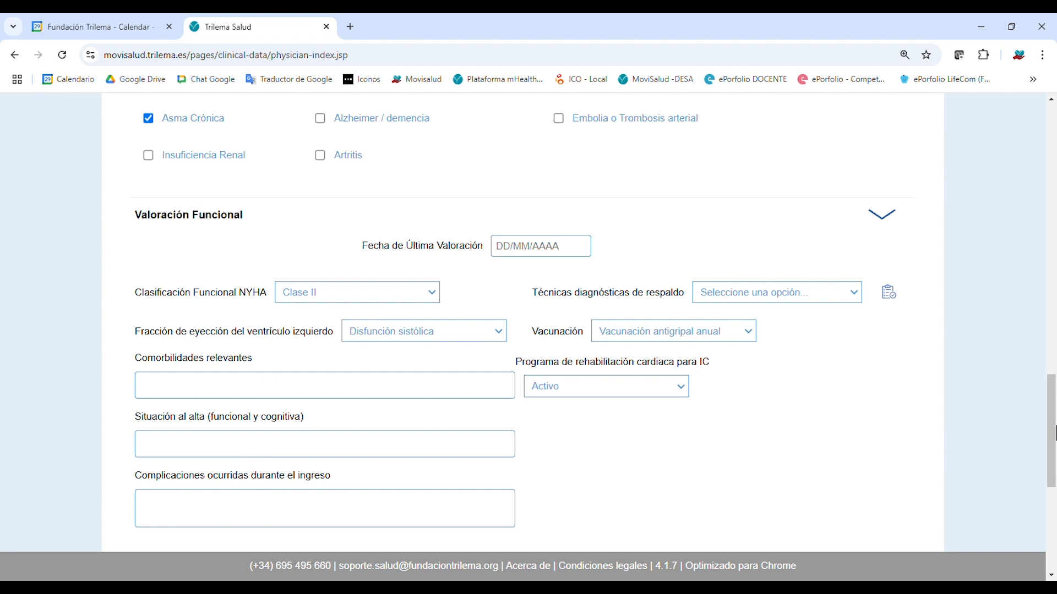
pyautogui.scroll(-3, 1054, 433)
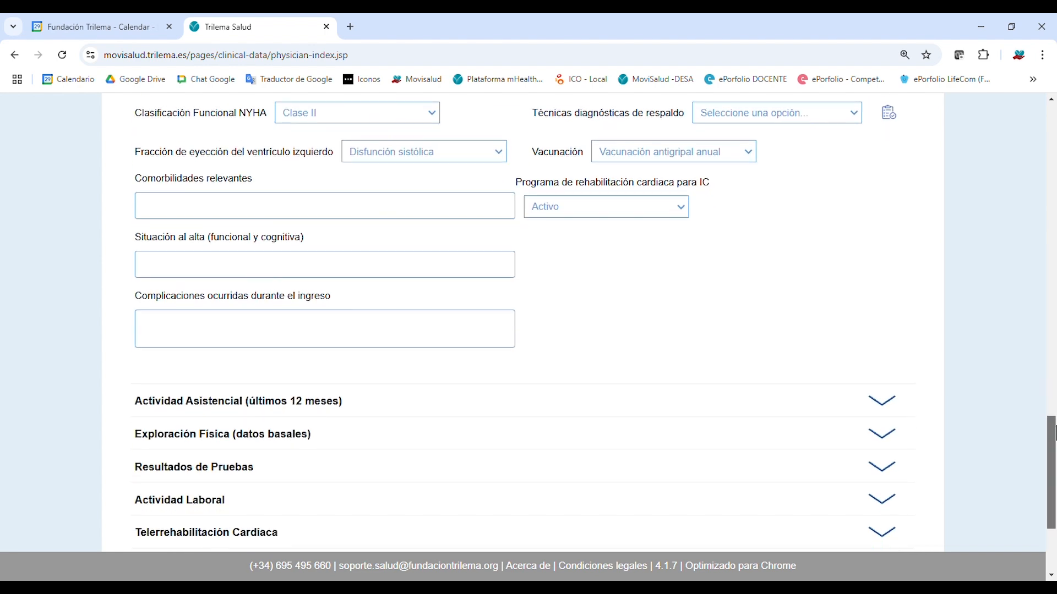
pyautogui.moveTo(1055, 432)
pyautogui.mouseDown()
pyautogui.moveTo(1055, 475)
pyautogui.moveTo(1052, 447)
pyautogui.mouseUp()
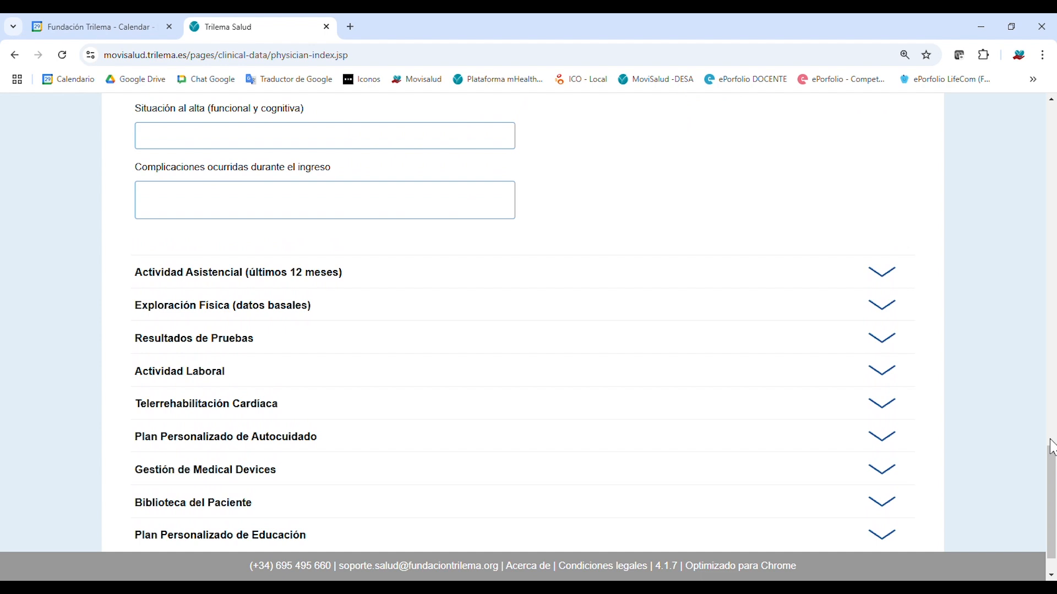
pyautogui.scroll(3, 1050, 440)
pyautogui.scroll(-4, 876, 412)
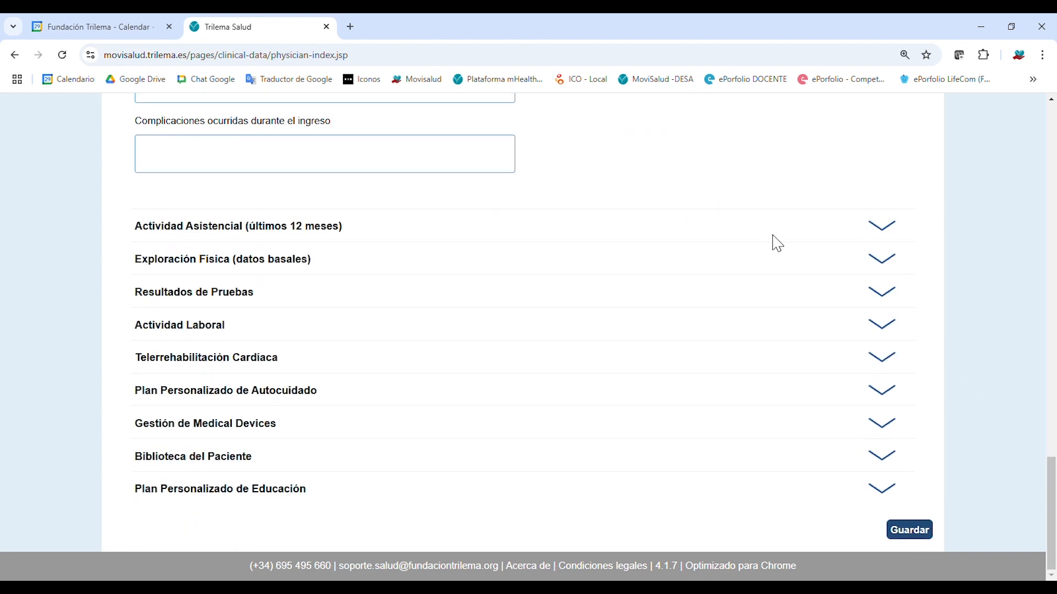
pyautogui.click(888, 228)
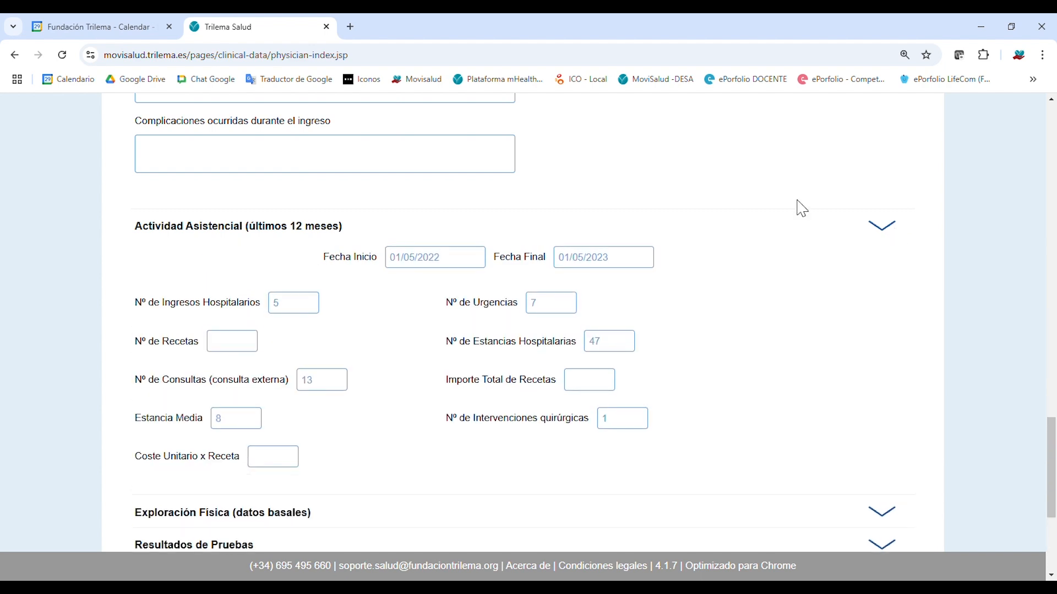
pyautogui.moveTo(1052, 431)
pyautogui.mouseDown()
pyautogui.moveTo(1052, 448)
pyautogui.moveTo(1053, 425)
pyautogui.mouseUp()
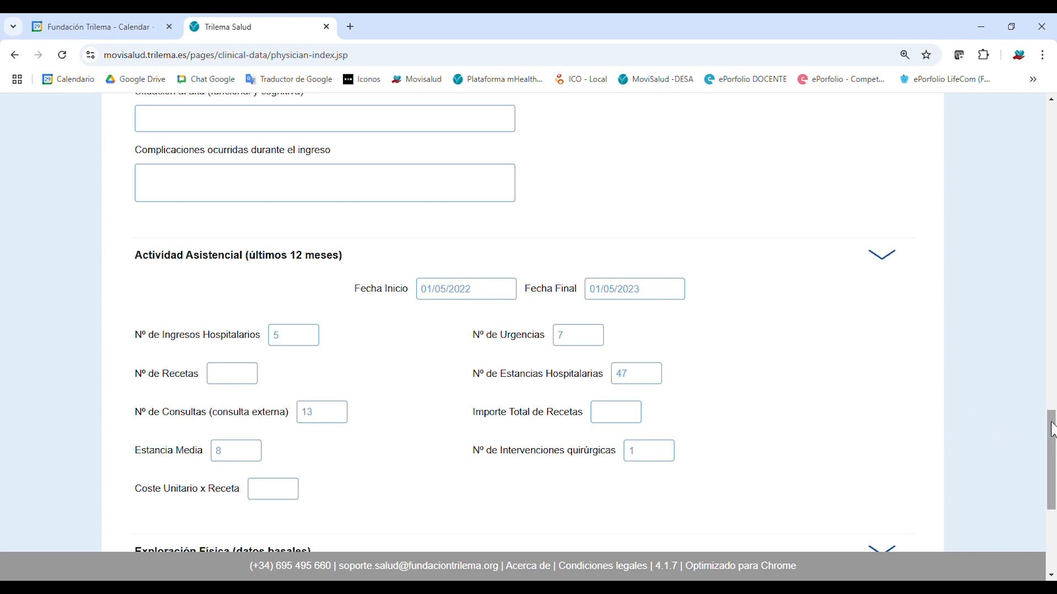
pyautogui.moveTo(1051, 427); pyautogui.dragTo(1052, 438)
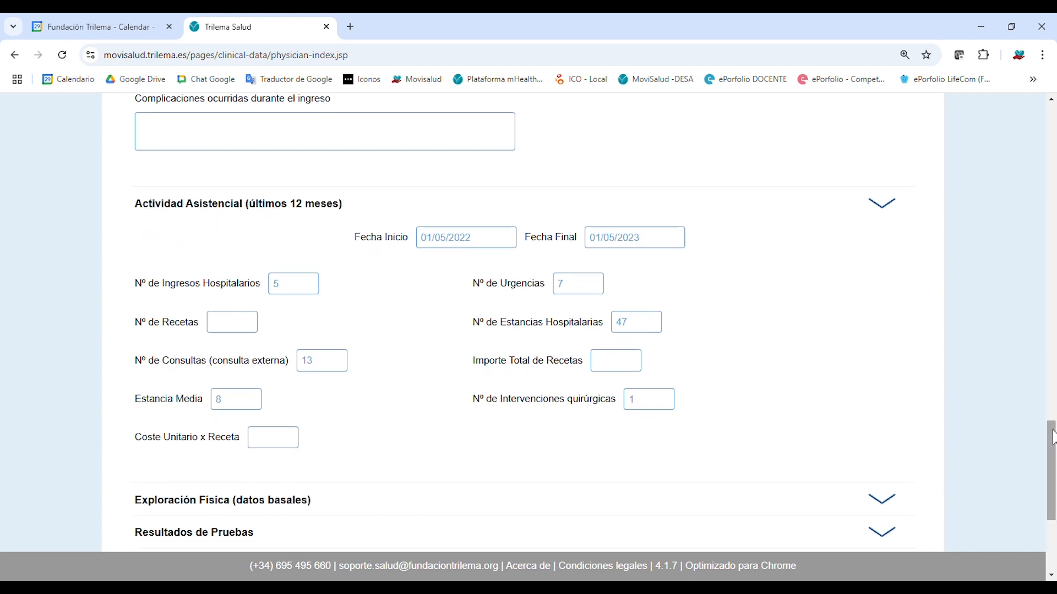
pyautogui.click(893, 213)
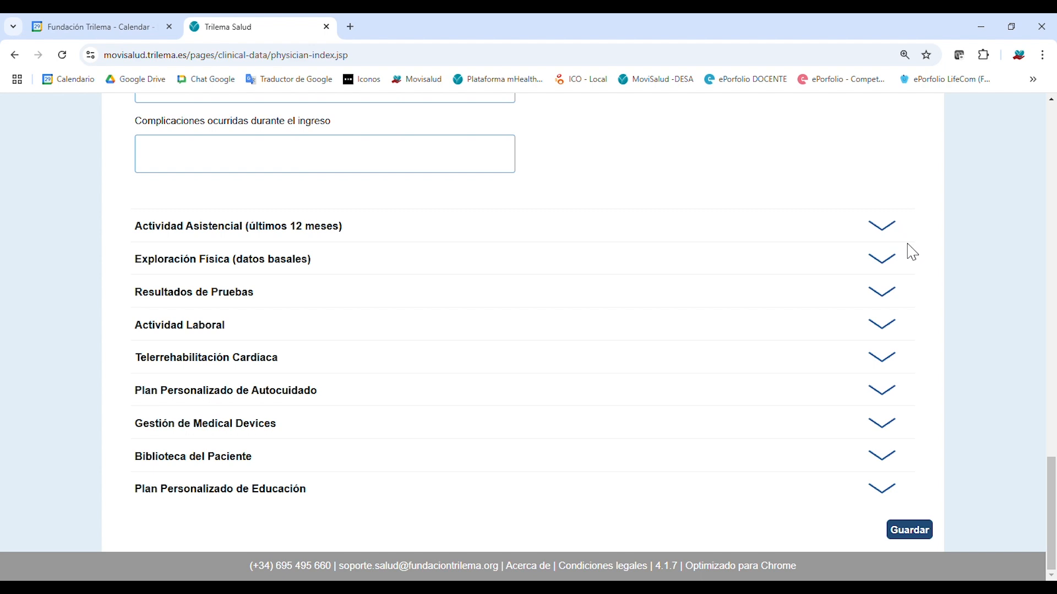
# Review Exploración Física baseline values, then expand Resultados de Pruebas down to the empty Analítica table.
pyautogui.click(886, 261)
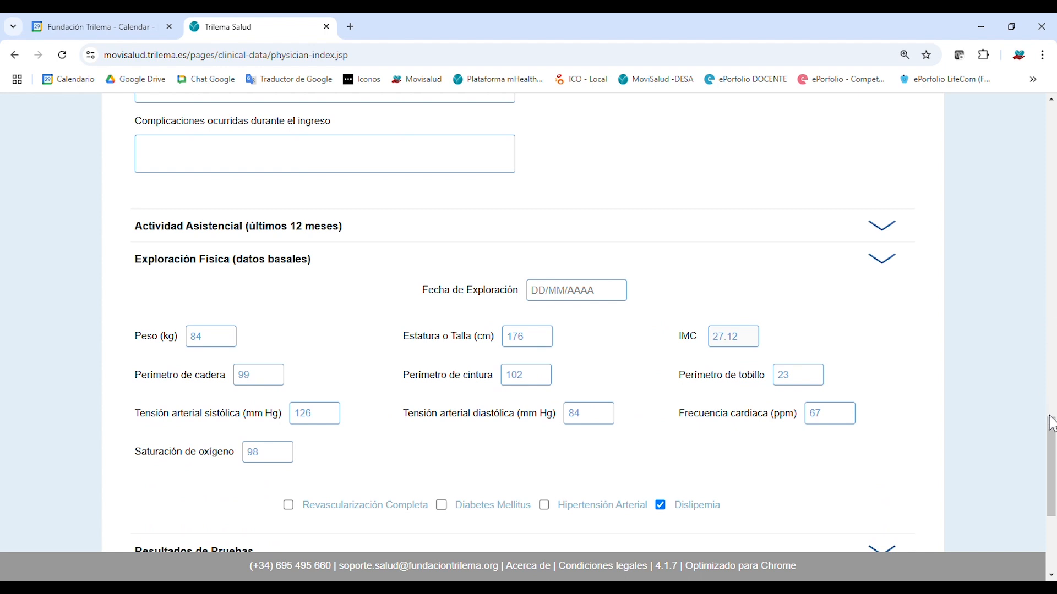
pyautogui.scroll(-1, 1051, 414)
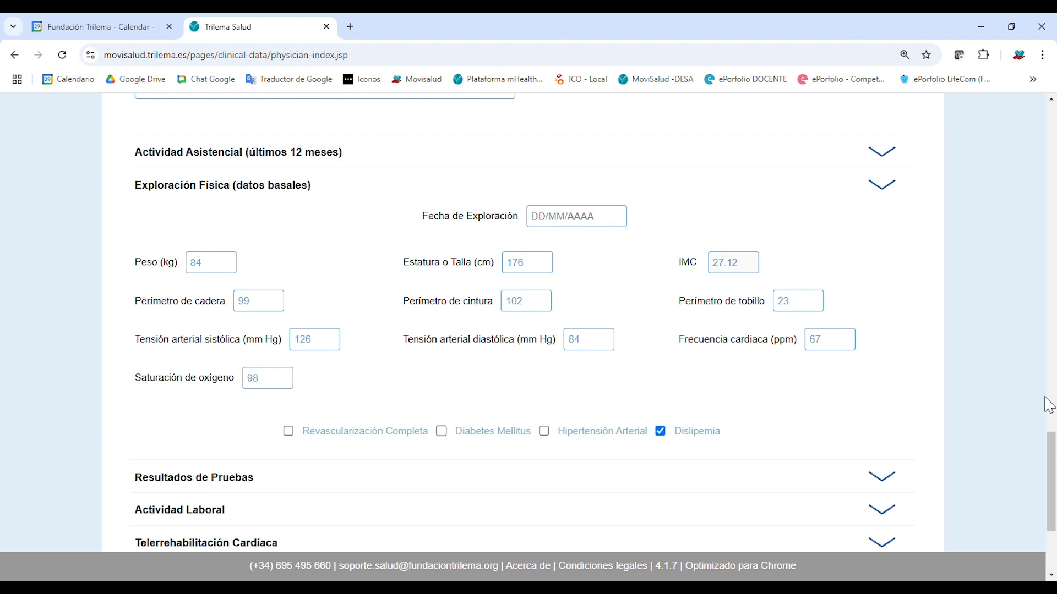
pyautogui.scroll(-1, 1050, 457)
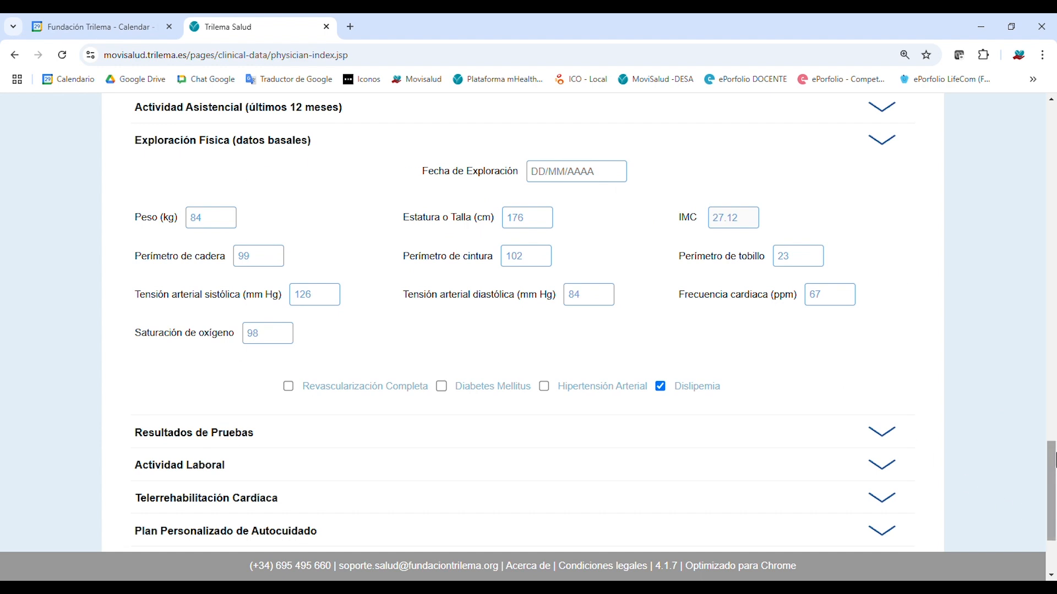
pyautogui.moveTo(1054, 460); pyautogui.dragTo(1053, 490)
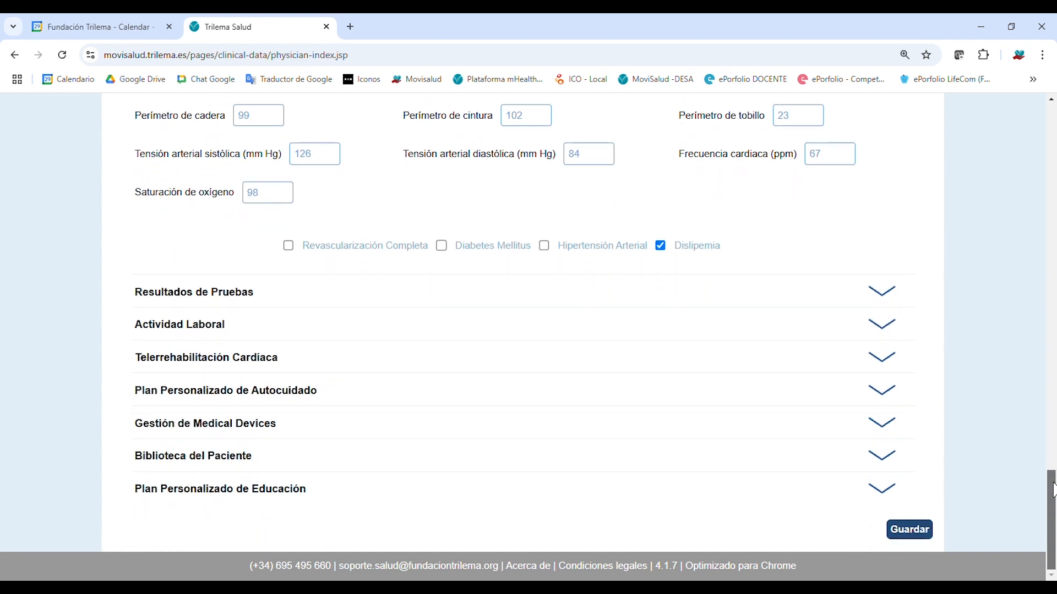
pyautogui.scroll(1, 842, 328)
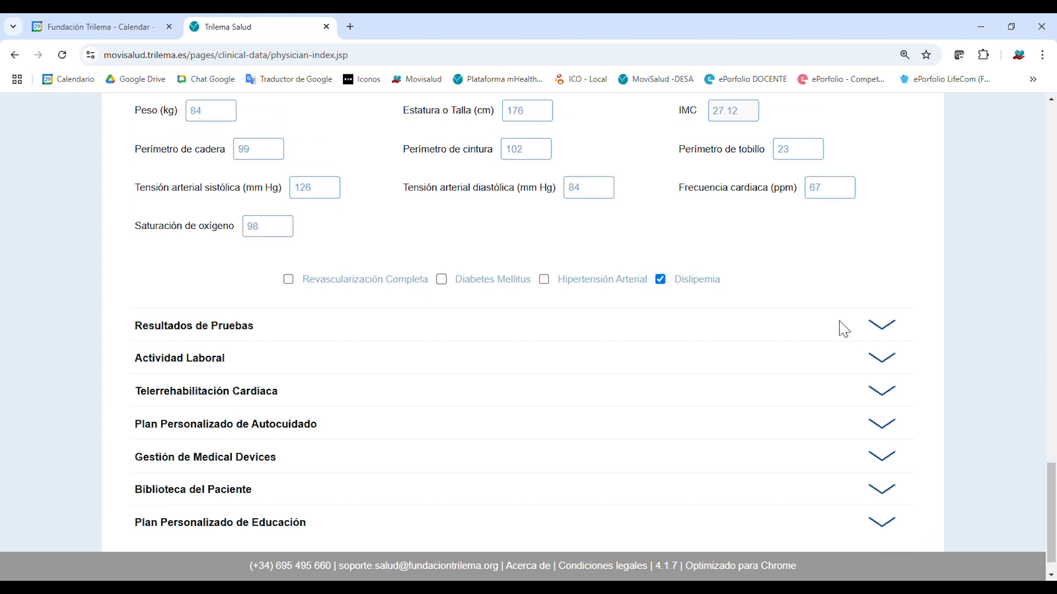
pyautogui.click(894, 364)
pyautogui.moveTo(1053, 407); pyautogui.dragTo(1049, 517)
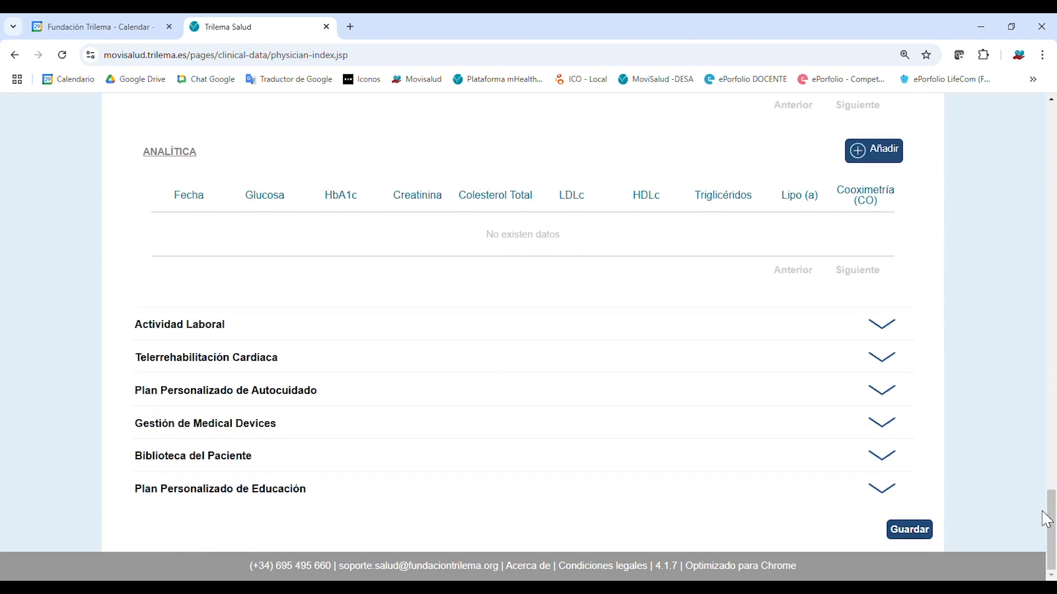
# Expand Actividad Laboral and Telerrehabilitación Cardiaca to show the SCASET profile and phase 1–4 heart-rate targets.
pyautogui.click(896, 334)
pyautogui.moveTo(1052, 488); pyautogui.dragTo(1053, 509)
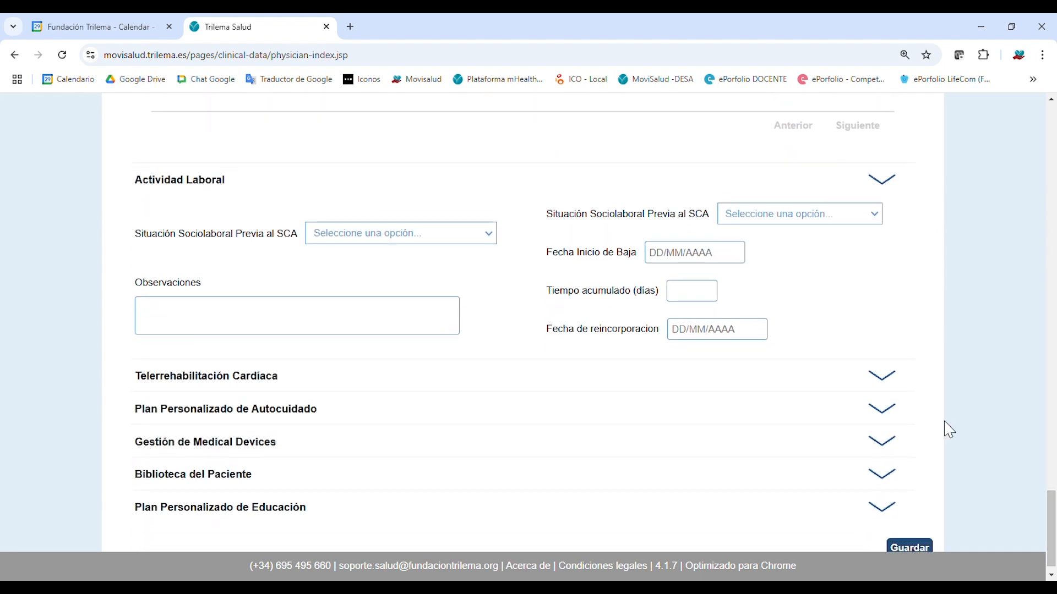
pyautogui.click(893, 380)
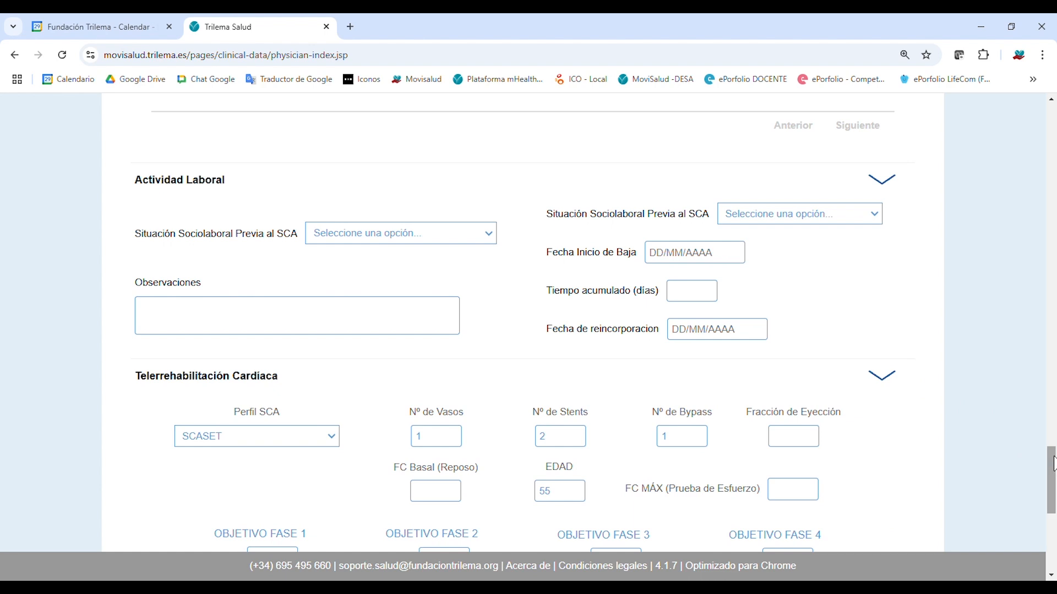
pyautogui.moveTo(1052, 464); pyautogui.dragTo(1053, 494)
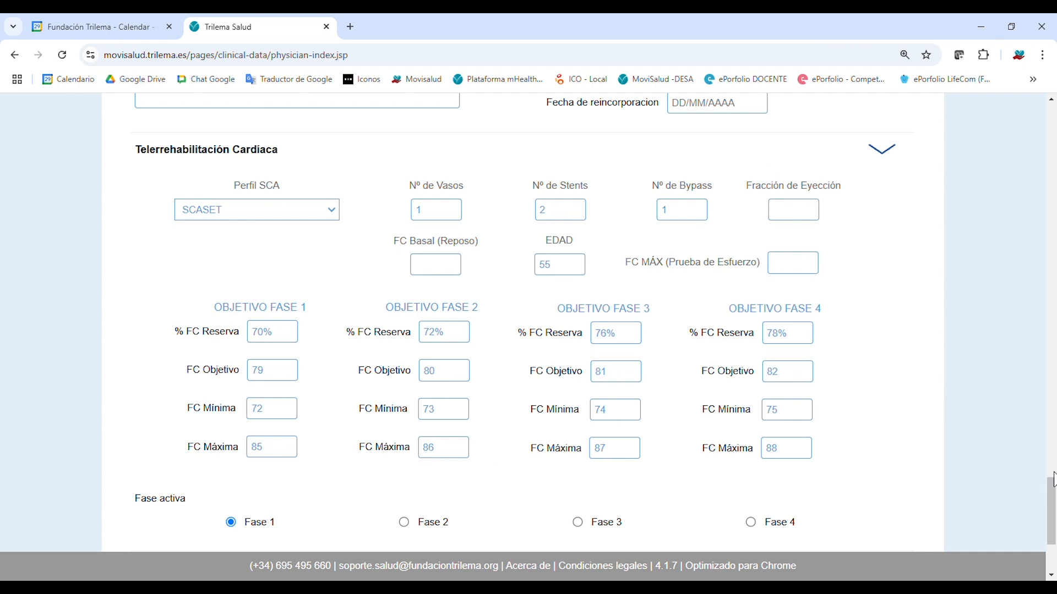
pyautogui.moveTo(1053, 494); pyautogui.dragTo(1052, 516)
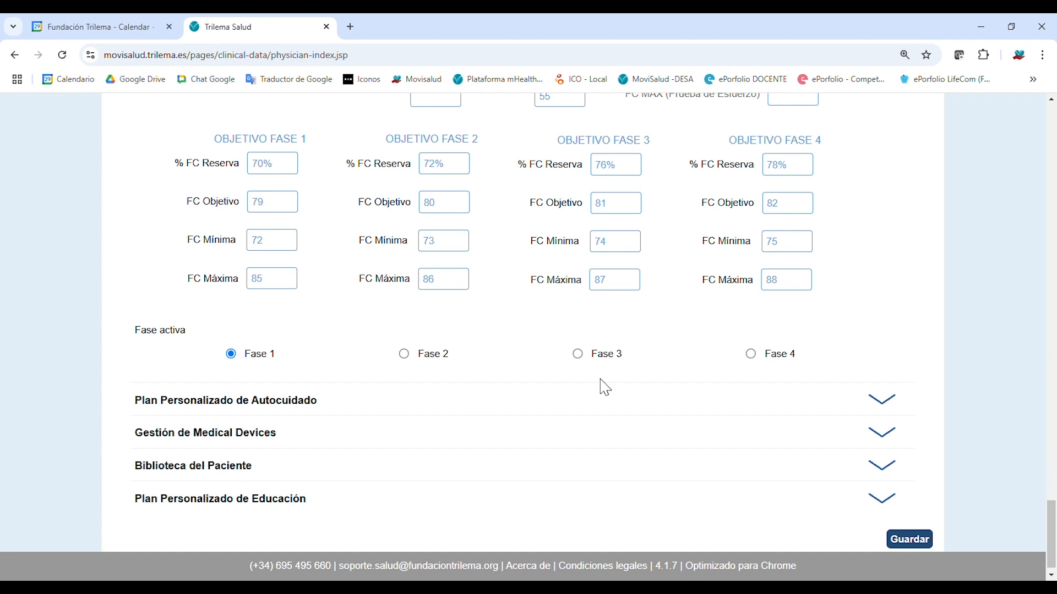
# Expand Plan Personalizado de Autocuidado and tick Tabaco under Selección de Autocontroles.
pyautogui.click(884, 401)
pyautogui.scroll(-3, 903, 394)
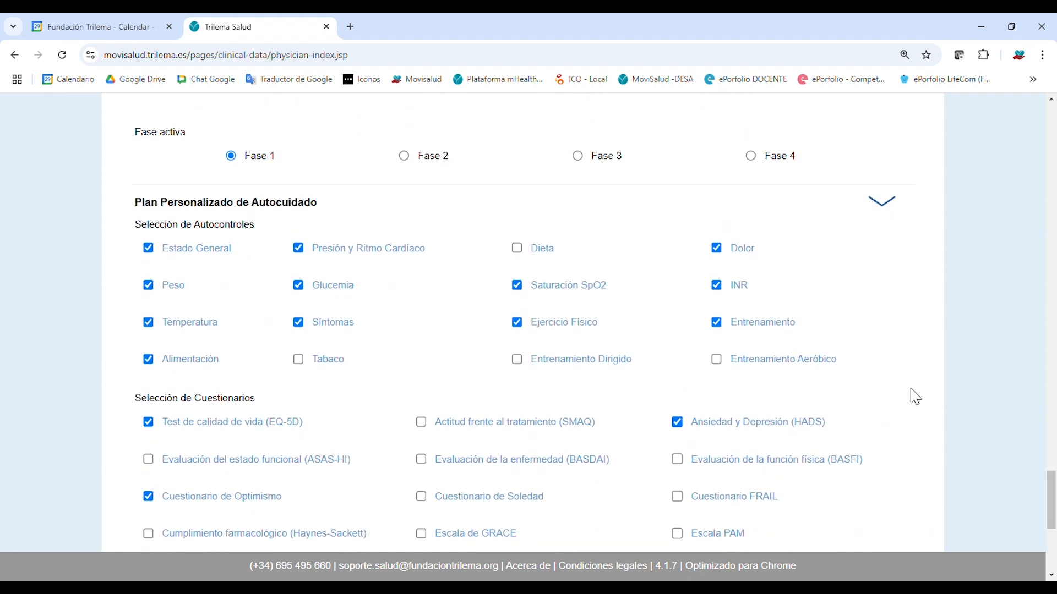
pyautogui.scroll(1, 919, 399)
pyautogui.scroll(-2, 1053, 493)
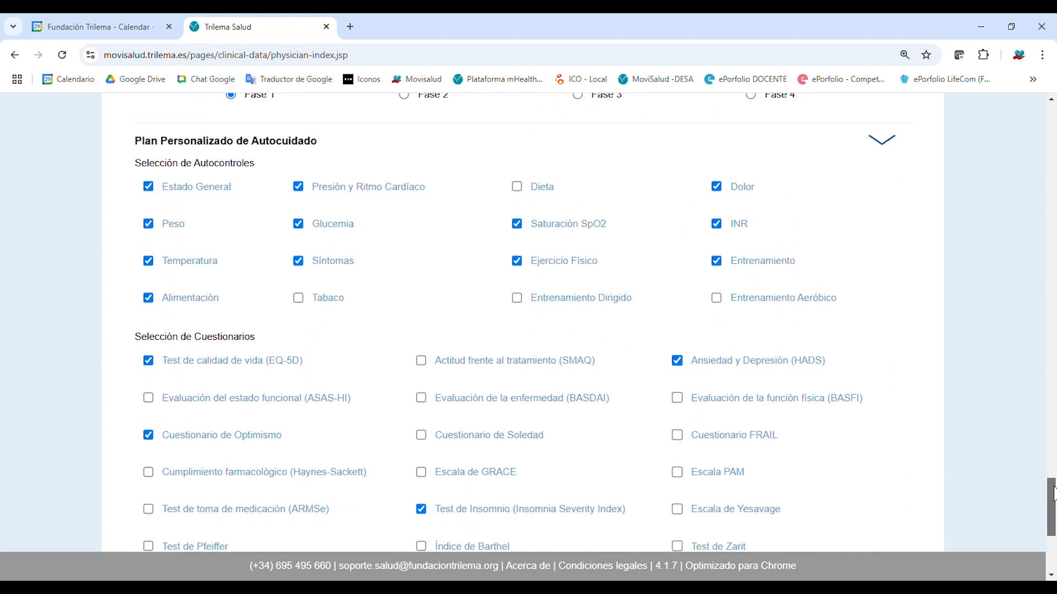
pyautogui.scroll(1, 1053, 493)
pyautogui.scroll(-1, 1053, 494)
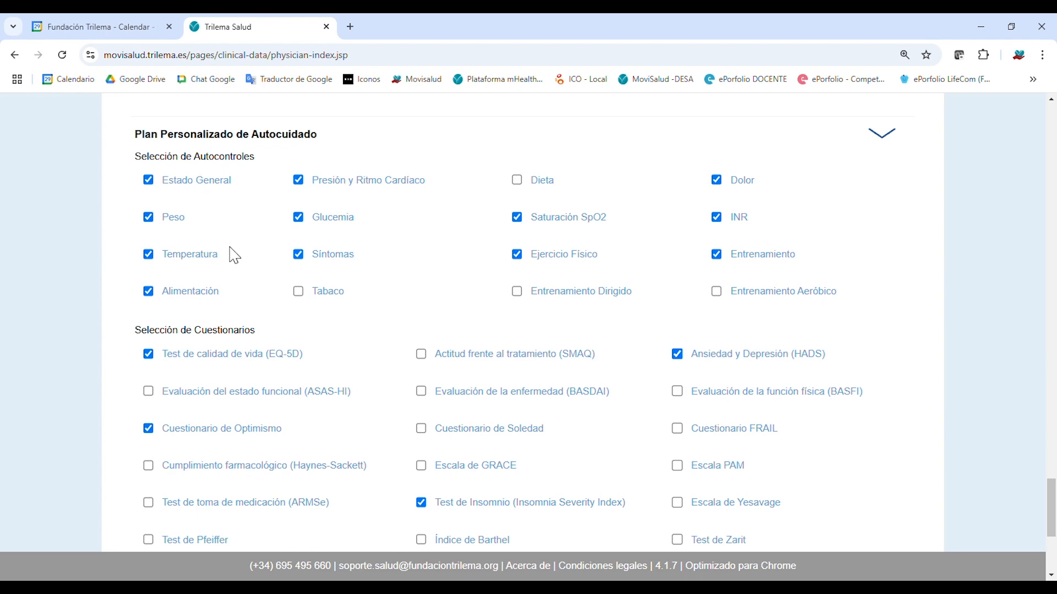
pyautogui.click(300, 293)
pyautogui.scroll(10, 720, 342)
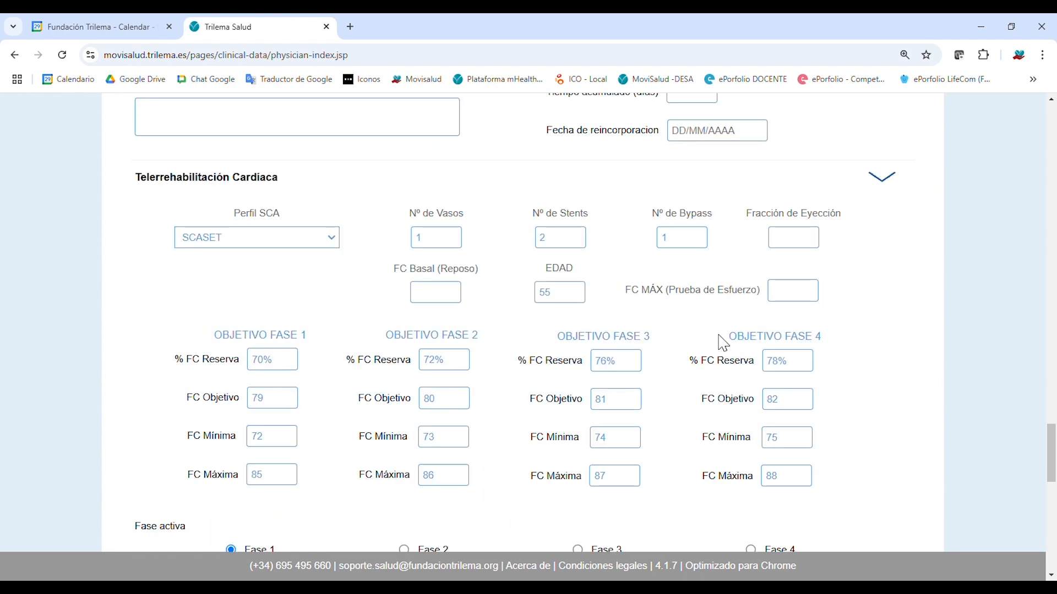
pyautogui.scroll(-7, 958, 429)
pyautogui.scroll(-2, 988, 428)
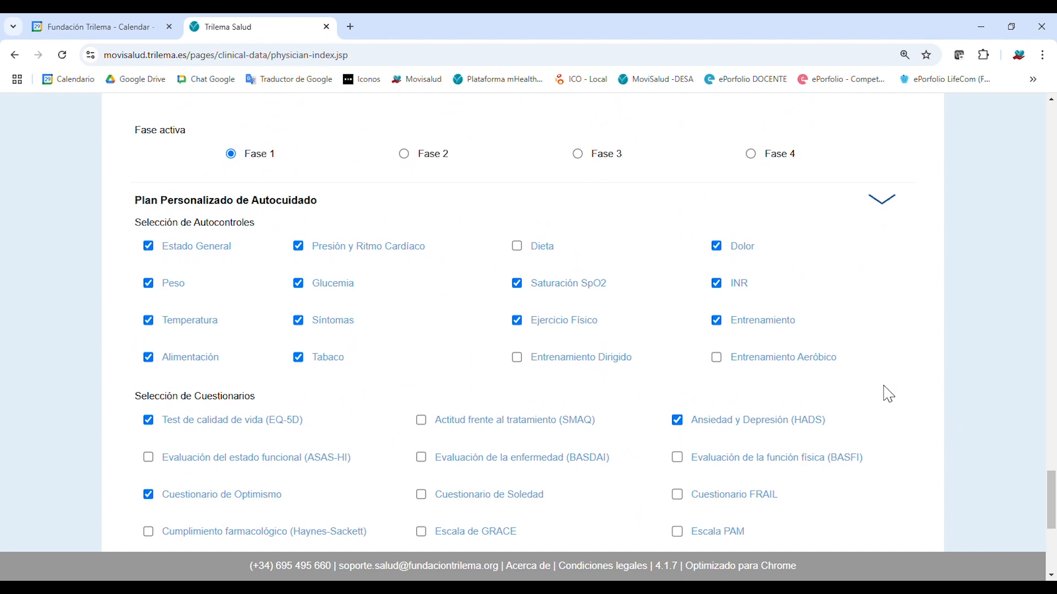
# Remove INR, Dolor and Glucemia from the patient's self-monitoring items.
pyautogui.click(717, 284)
pyautogui.click(718, 248)
pyautogui.click(298, 285)
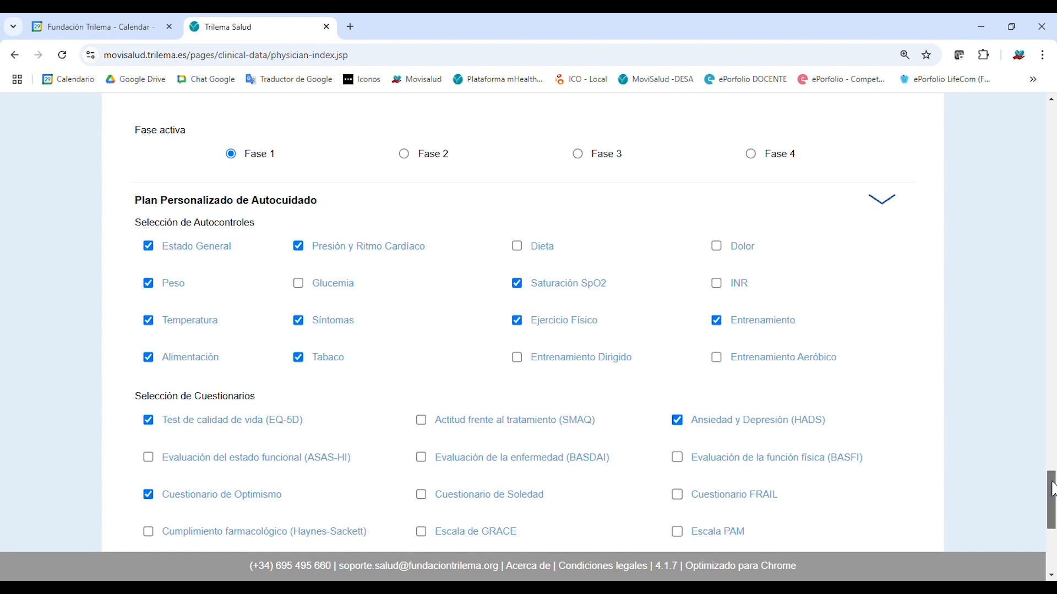
pyautogui.scroll(-3, 1052, 489)
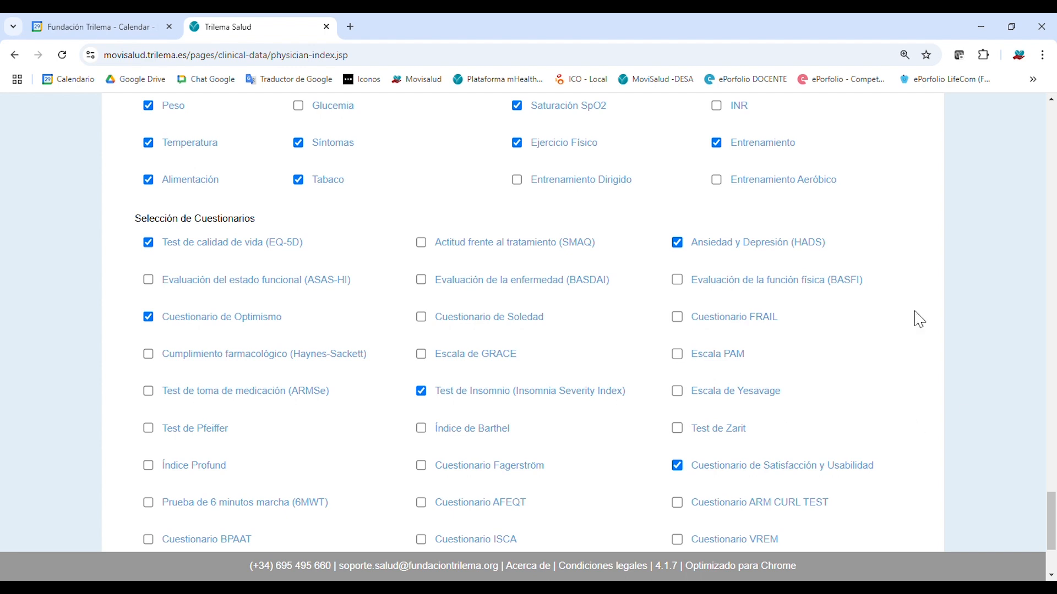
pyautogui.scroll(-1, 387, 385)
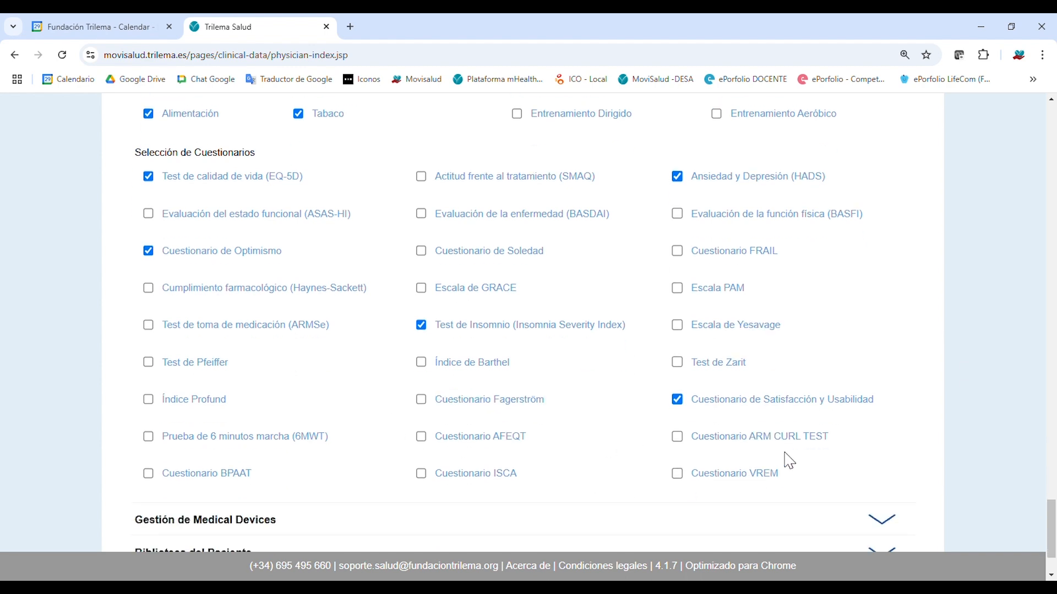
# Toggle Ansiedad y Depresión (HADS) off and back on, then tick Cuestionario Fagerström.
pyautogui.click(682, 178)
pyautogui.click(682, 178)
pyautogui.click(422, 400)
pyautogui.scroll(5, 555, 417)
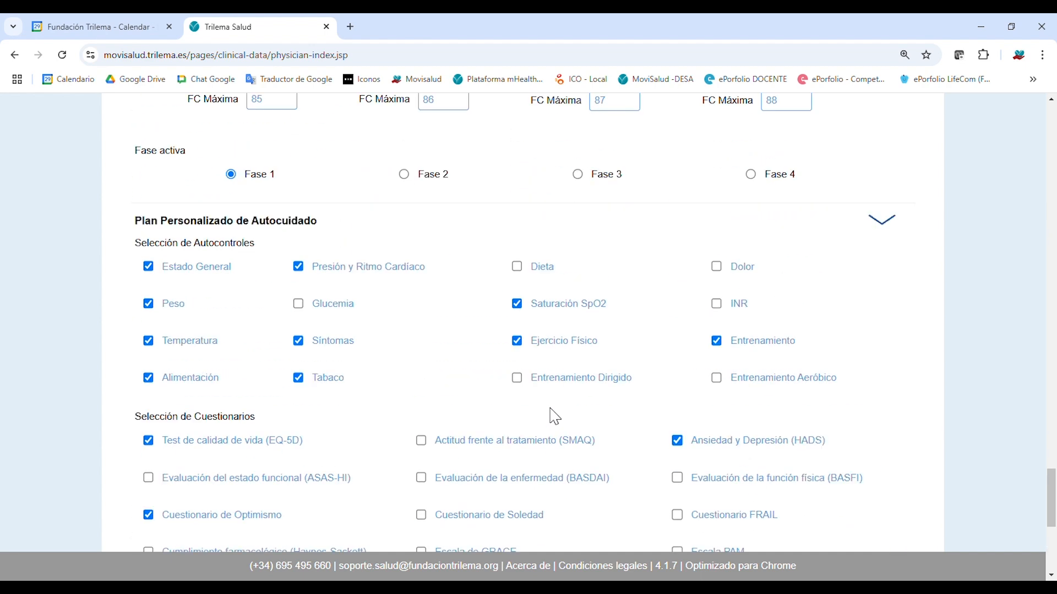
pyautogui.scroll(-2, 555, 417)
pyautogui.scroll(-2, 555, 417)
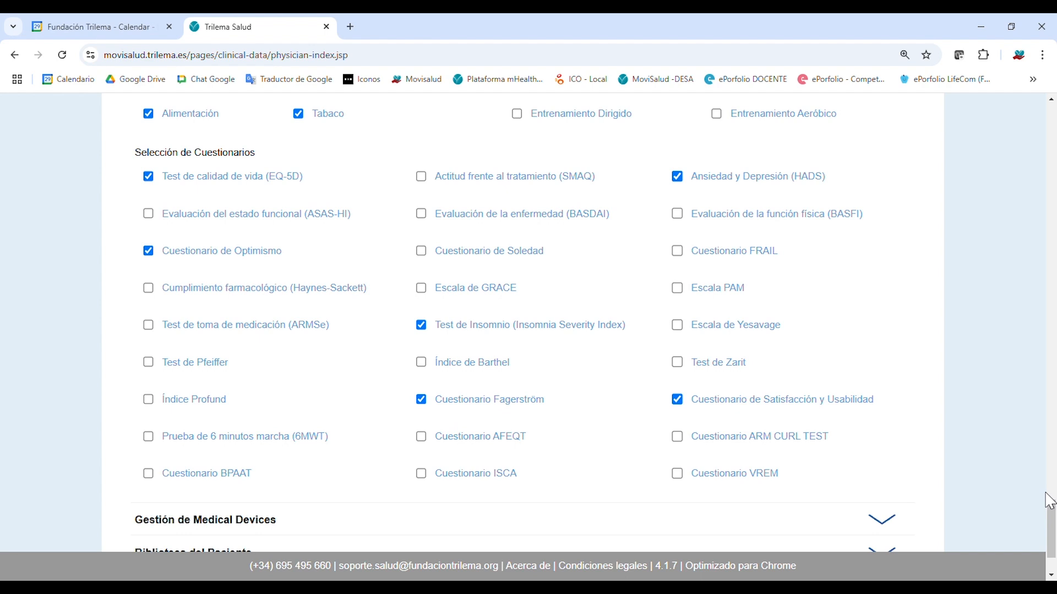
pyautogui.moveTo(1051, 517); pyautogui.dragTo(1045, 479)
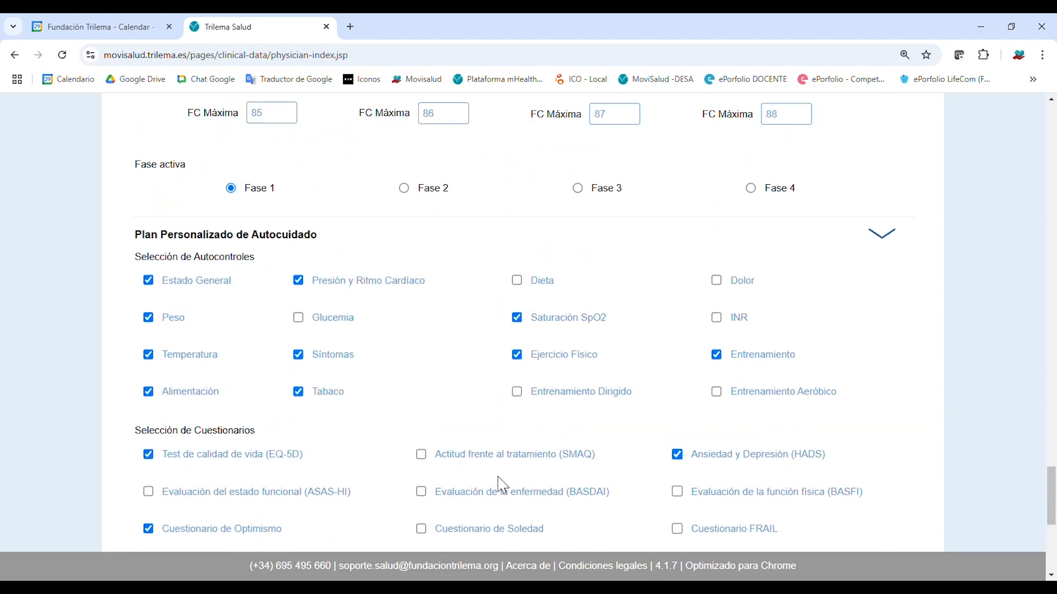
pyautogui.moveTo(1050, 502); pyautogui.dragTo(1055, 553)
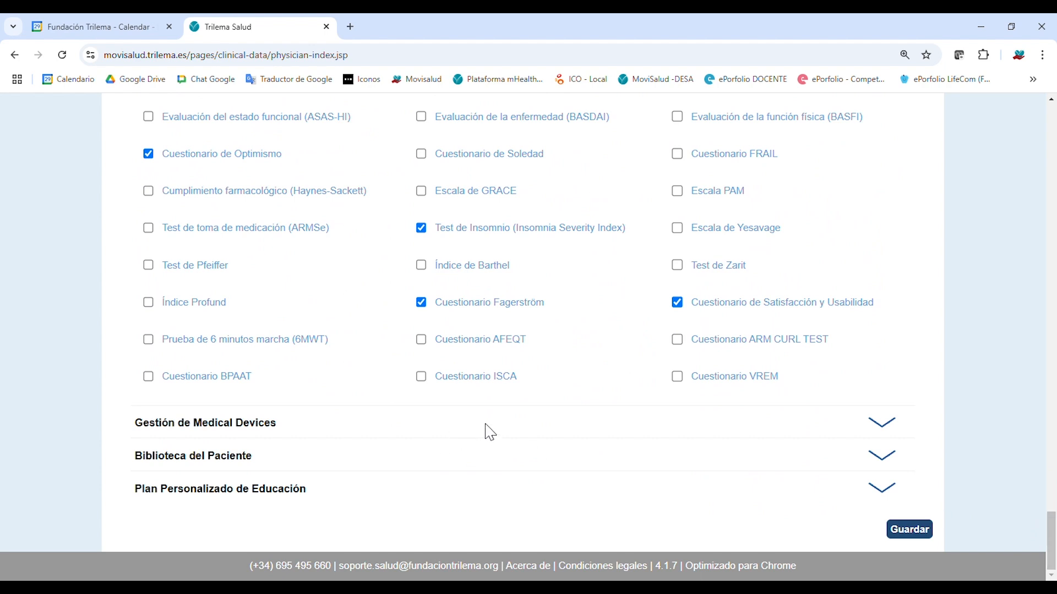
# Expand the Gestión de Medical Devices section to show the patient's device.
pyautogui.click(882, 425)
pyautogui.scroll(2, 762, 424)
pyautogui.scroll(-2, 763, 428)
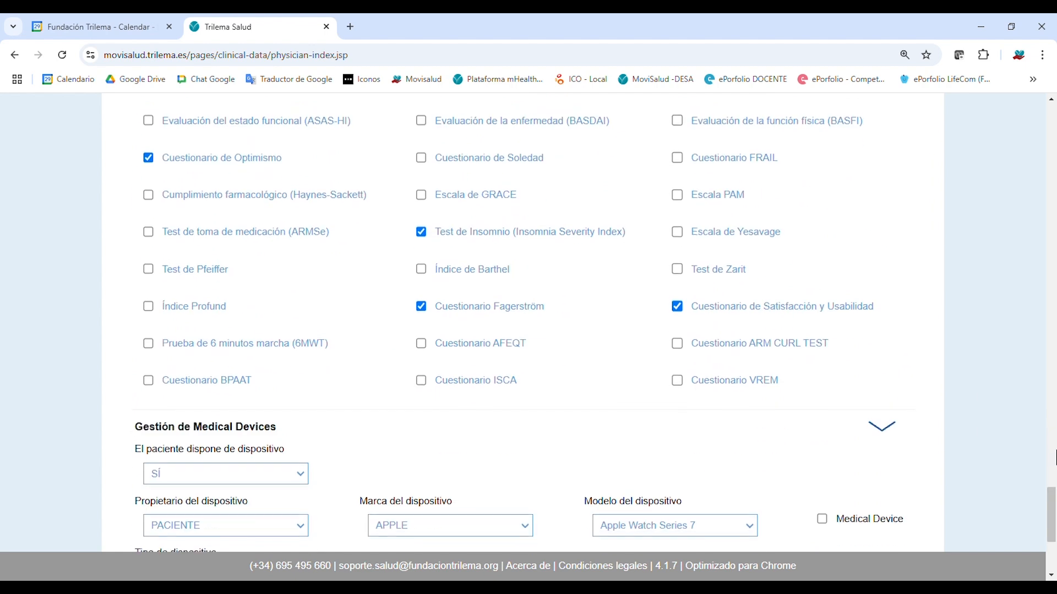
pyautogui.scroll(-4, 1010, 489)
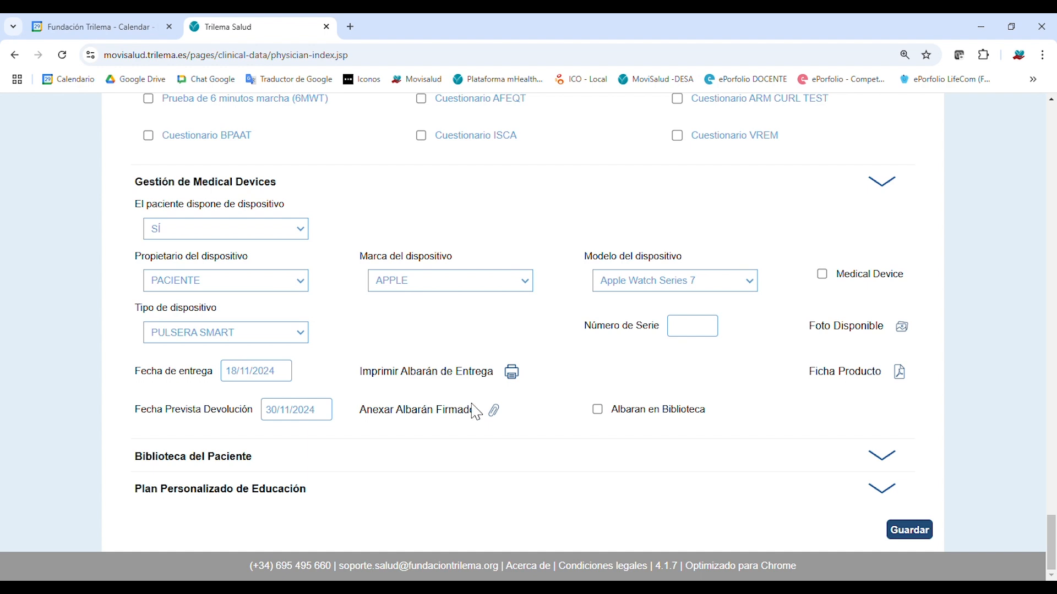
# Switch the device brand from APPLE to FITBIT, leaving the medical-device mark unchecked.
pyautogui.click(460, 286)
pyautogui.click(488, 365)
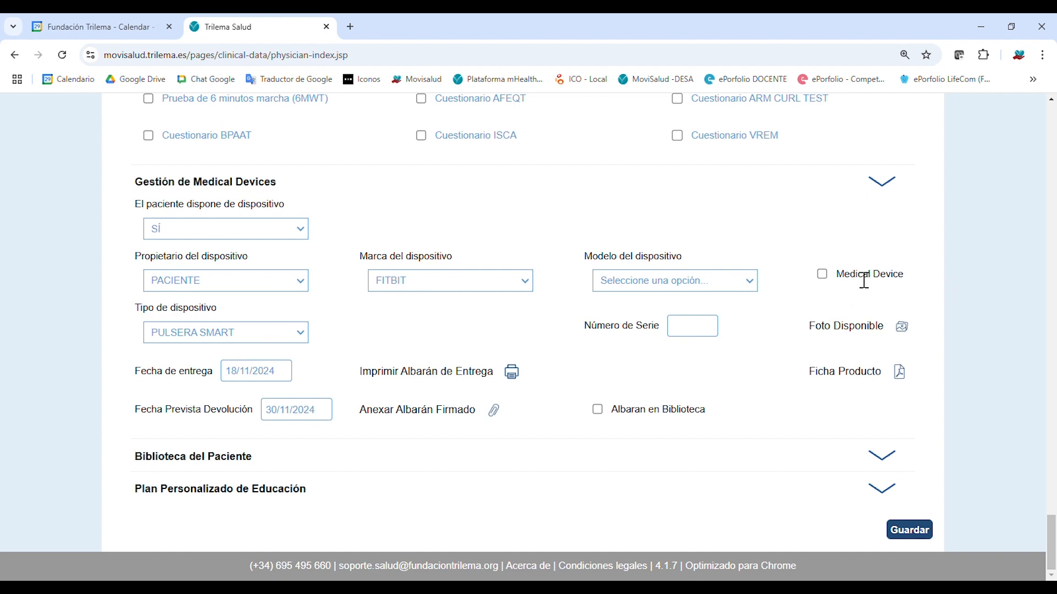
pyautogui.click(824, 276)
pyautogui.click(824, 277)
pyautogui.click(881, 461)
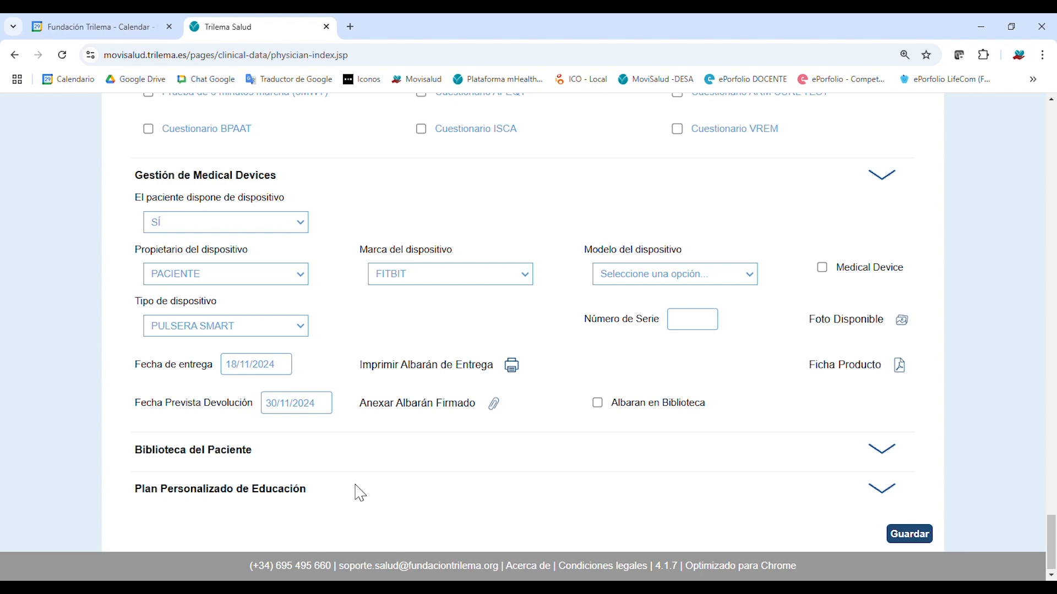
pyautogui.scroll(6, 361, 494)
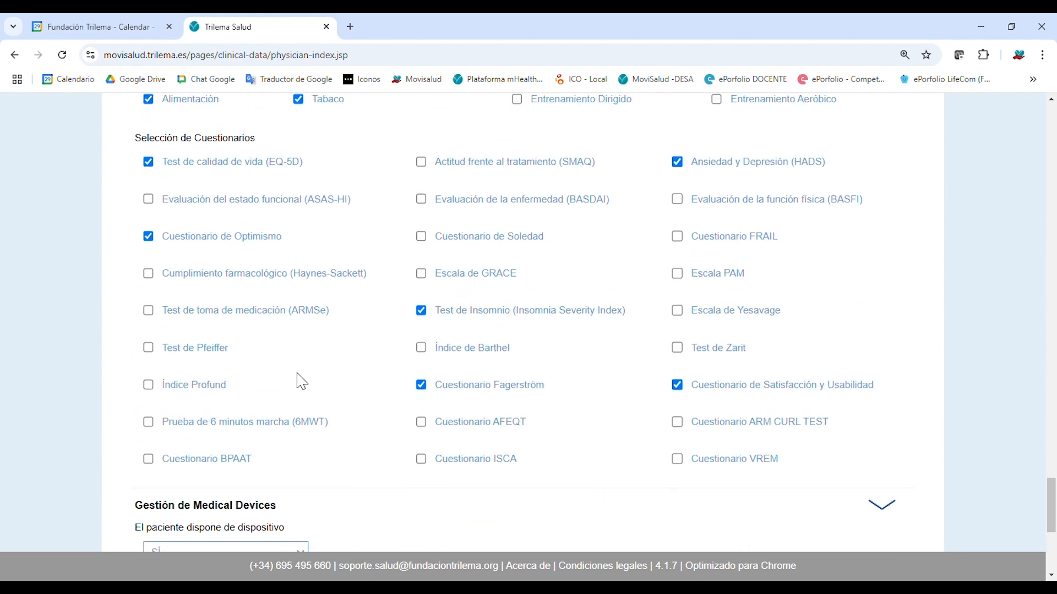
pyautogui.scroll(5, 297, 378)
pyautogui.scroll(-2, 309, 370)
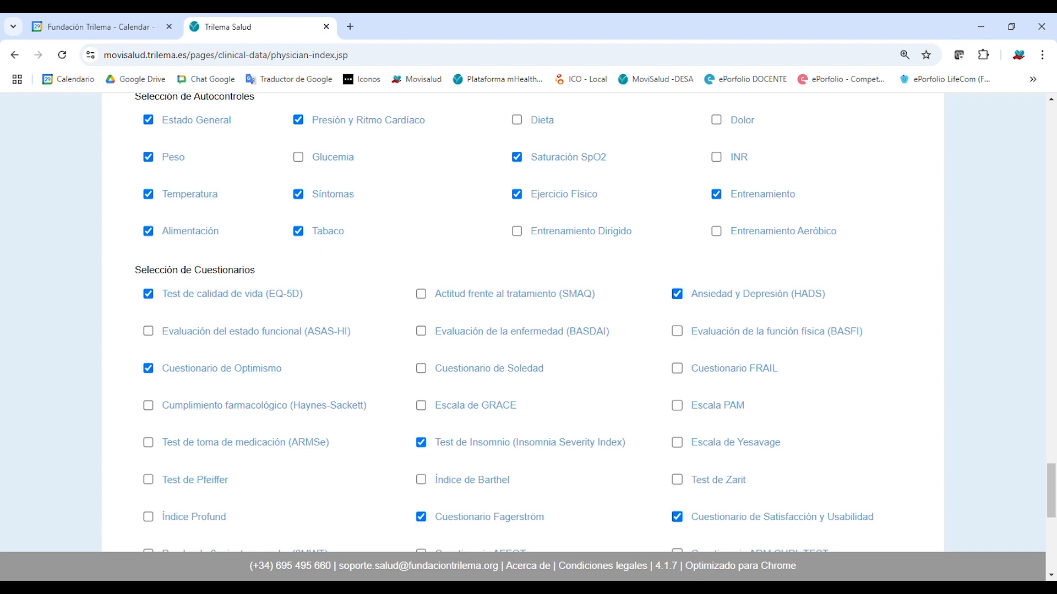
pyautogui.scroll(1, 385, 308)
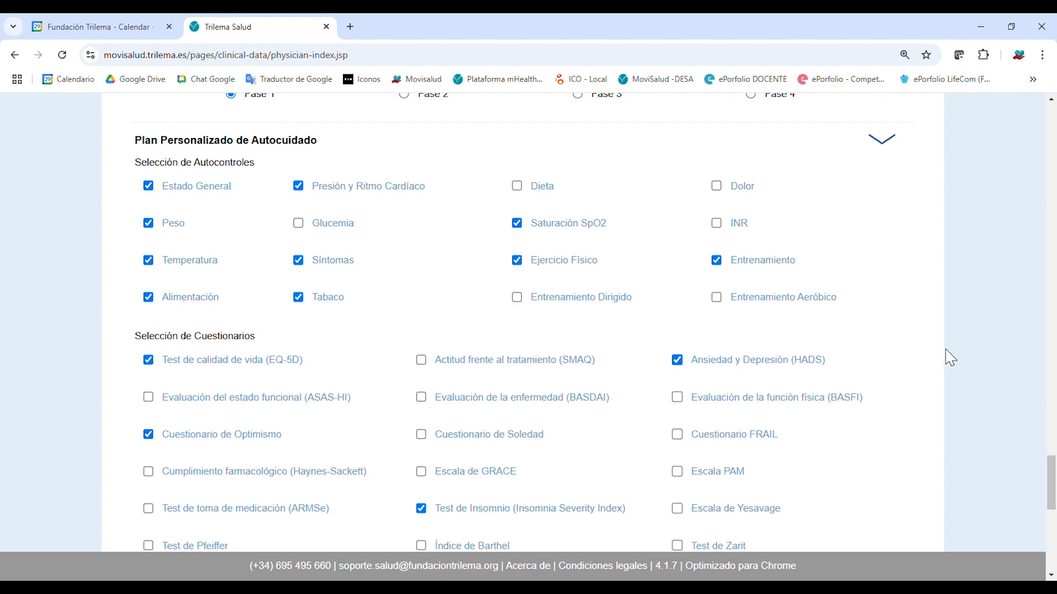
pyautogui.scroll(-8, 947, 369)
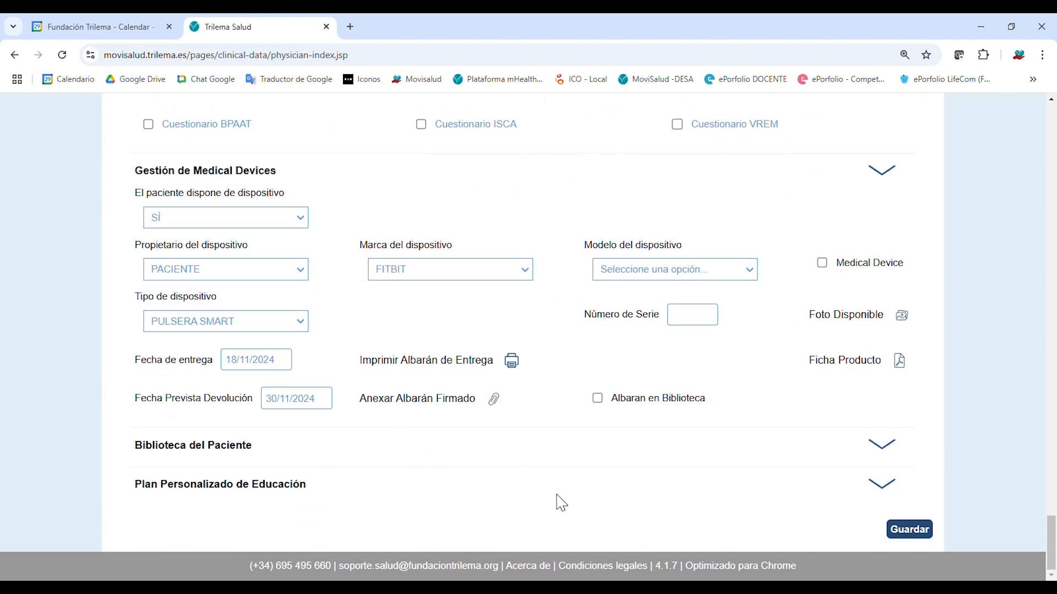
pyautogui.scroll(4, 595, 488)
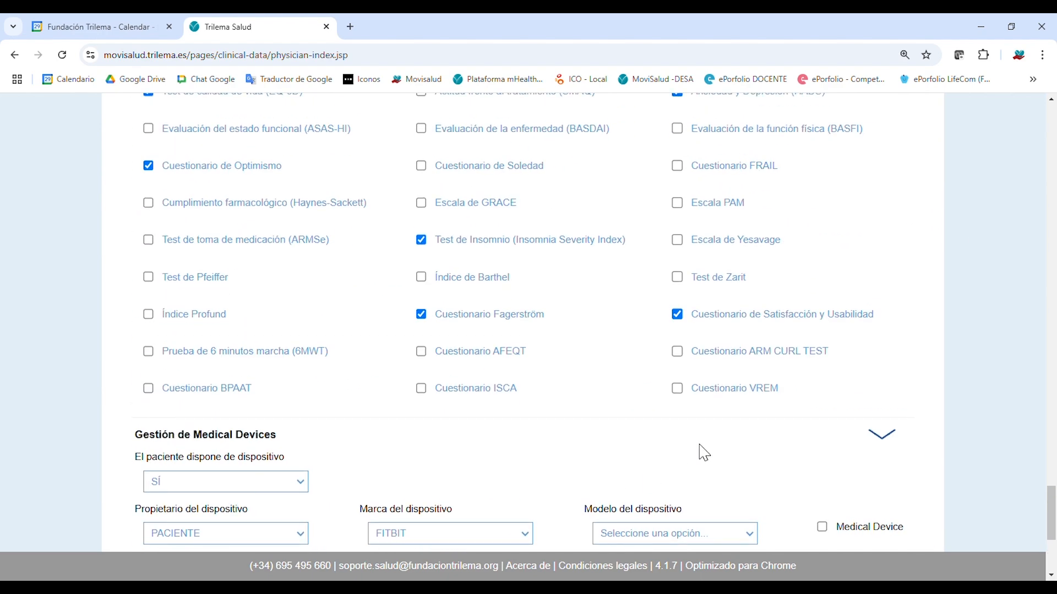
pyautogui.scroll(7, 704, 453)
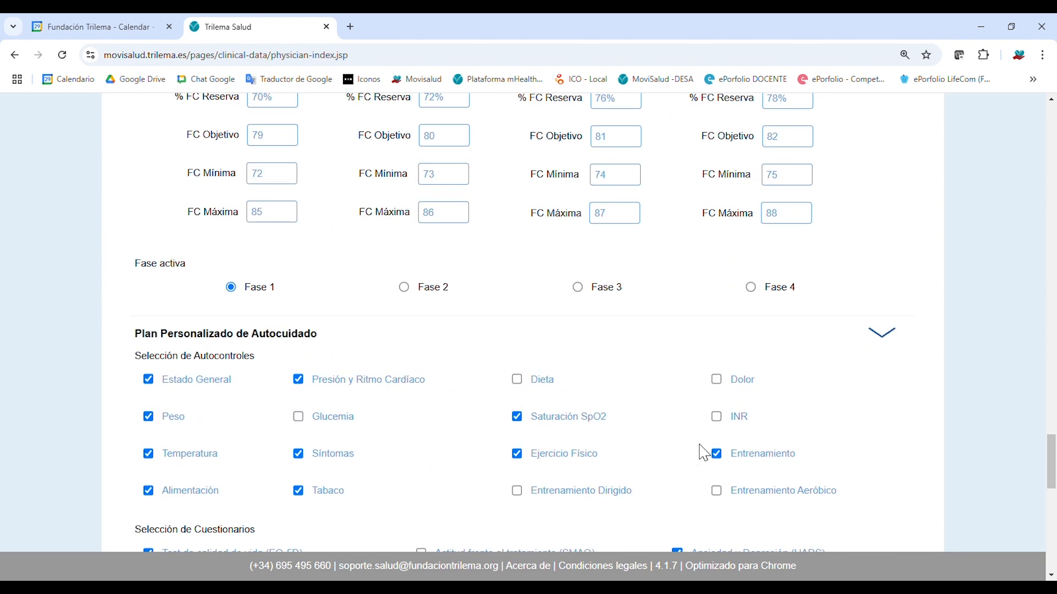
pyautogui.scroll(5, 704, 453)
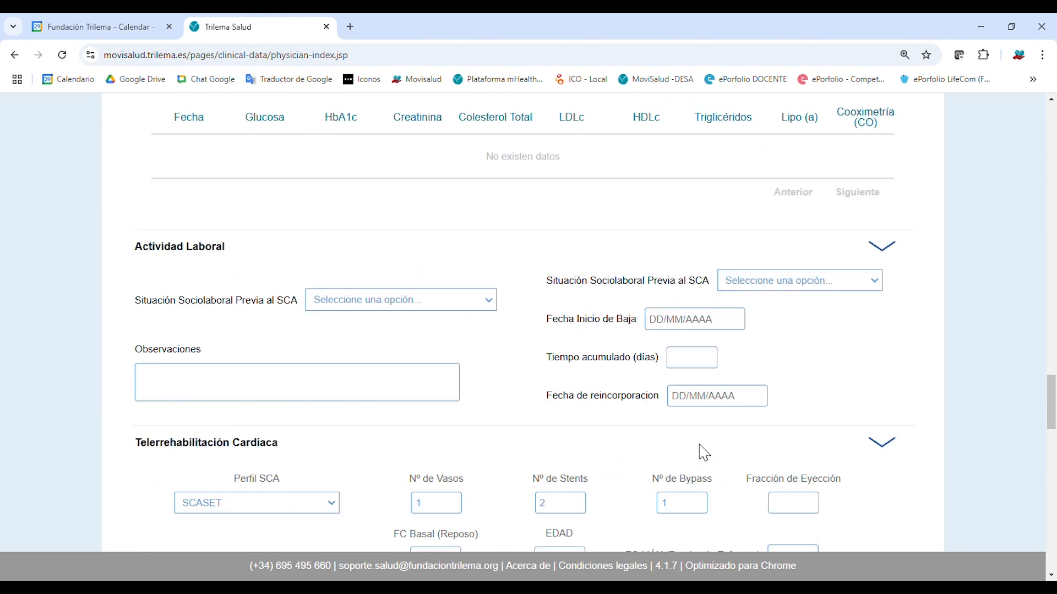
# Collapse Actividad Laboral, Telerrehabilitación Cardiaca, Plan Personalizado de Autocuidado and Gestión de Medical Devices.
pyautogui.click(899, 258)
pyautogui.click(891, 289)
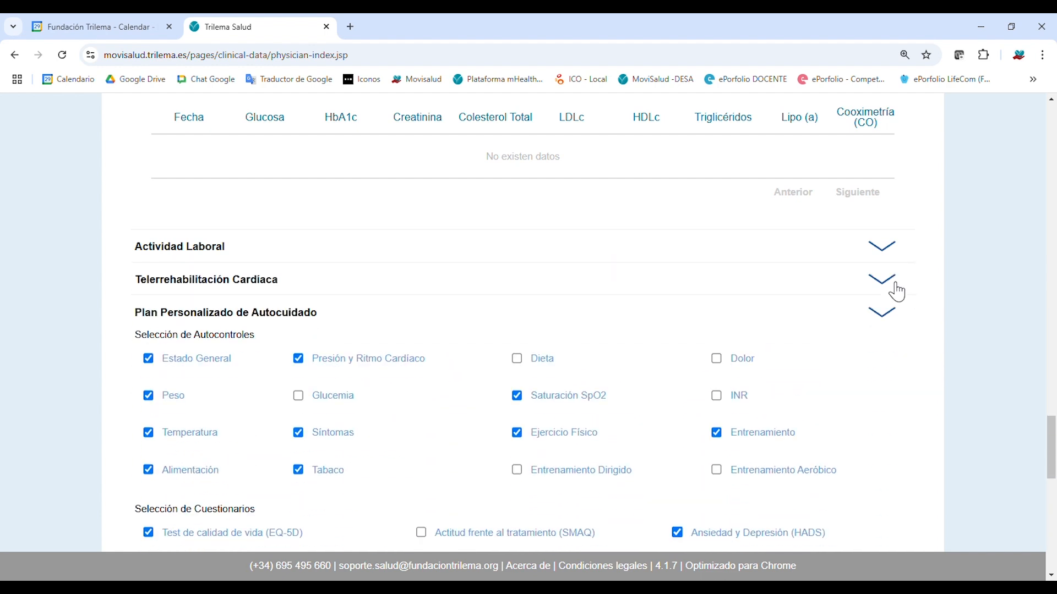
pyautogui.click(892, 322)
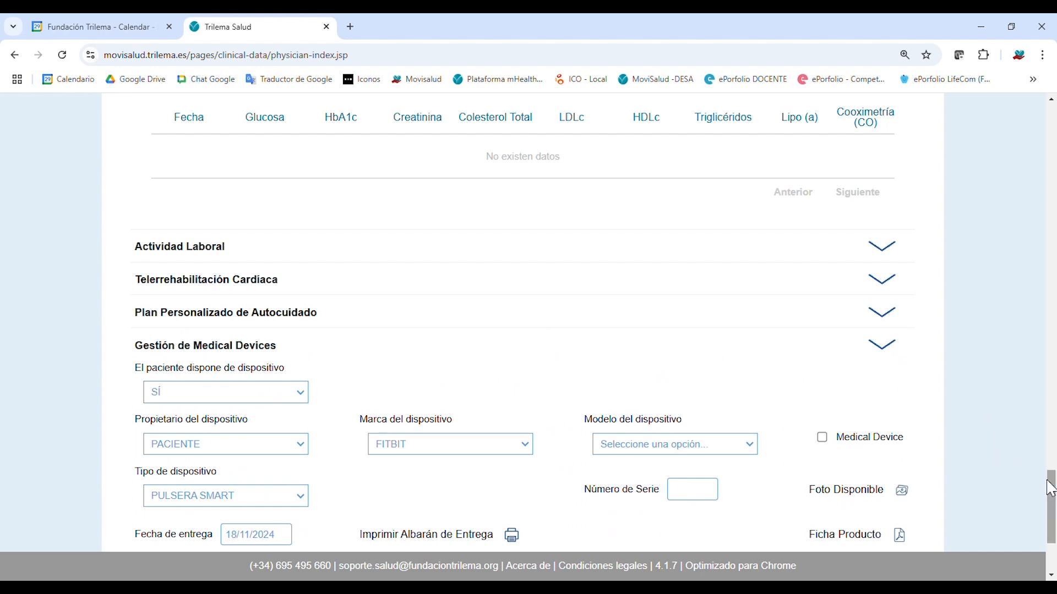
pyautogui.scroll(-3, 1030, 495)
pyautogui.click(891, 174)
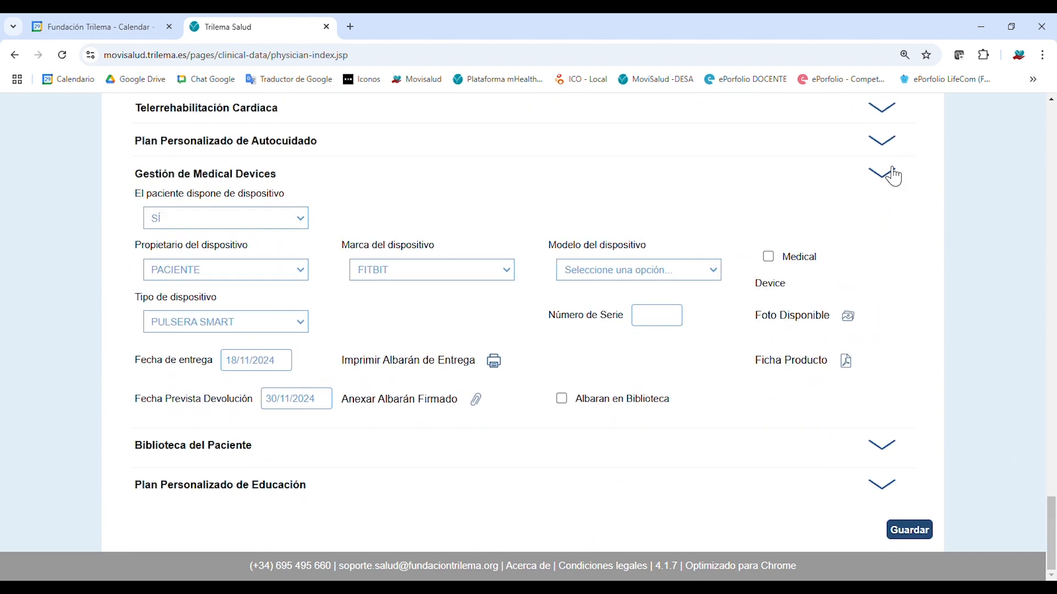
pyautogui.scroll(8, 930, 242)
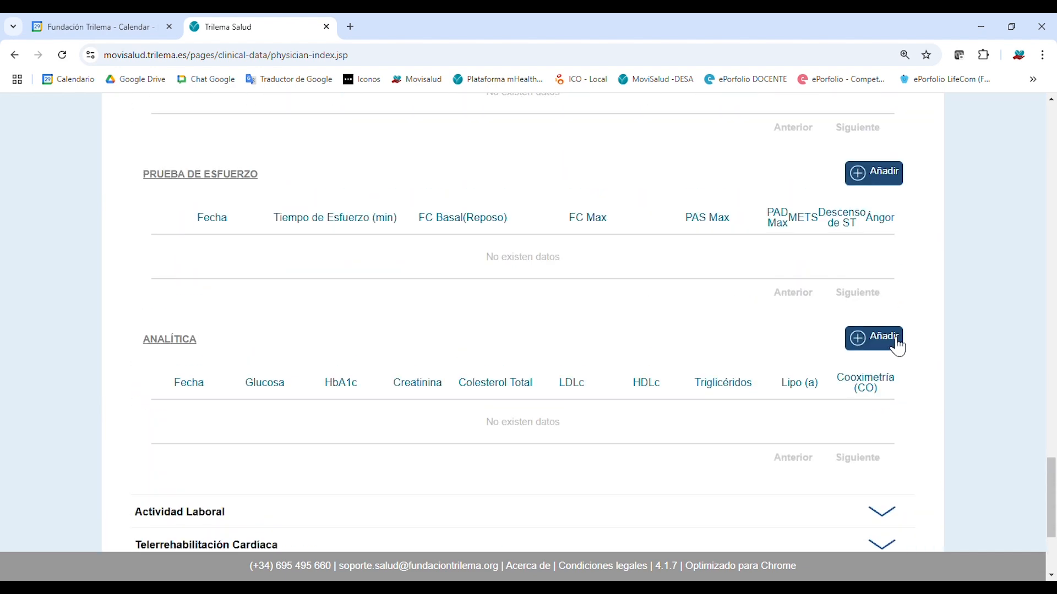
pyautogui.scroll(2, 938, 239)
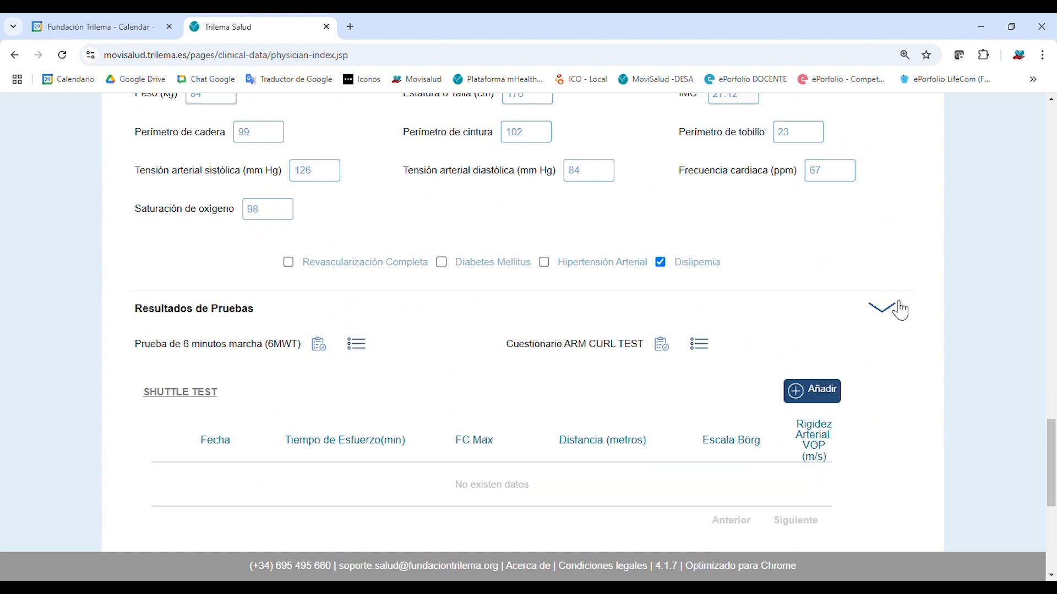
# Collapse the Resultados de Pruebas, Exploración Física (datos basales) and Valoración Funcional sections.
pyautogui.click(899, 308)
pyautogui.scroll(2, 907, 237)
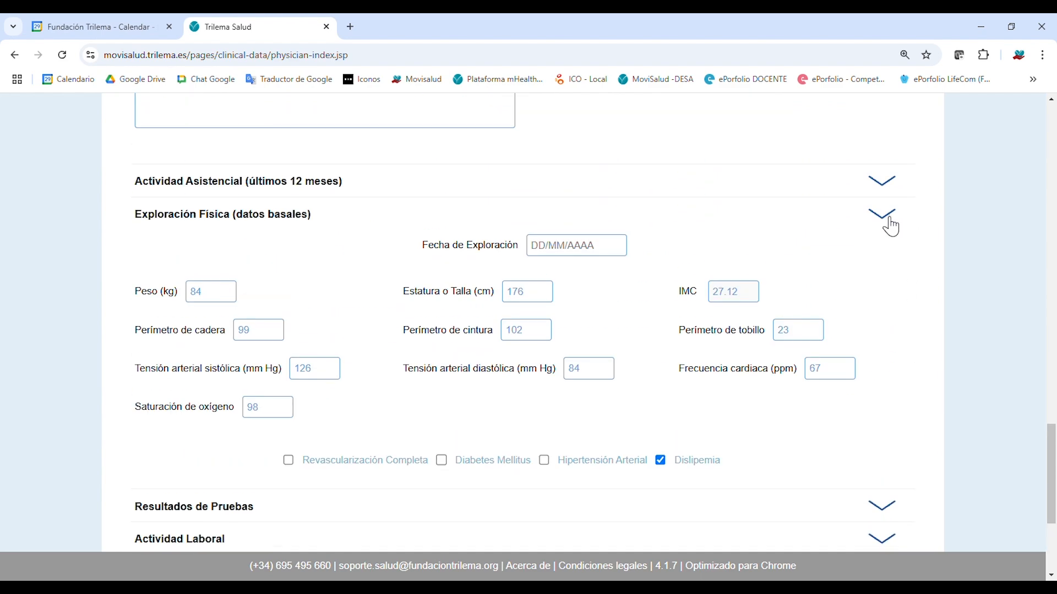
pyautogui.click(889, 220)
pyautogui.scroll(6, 897, 225)
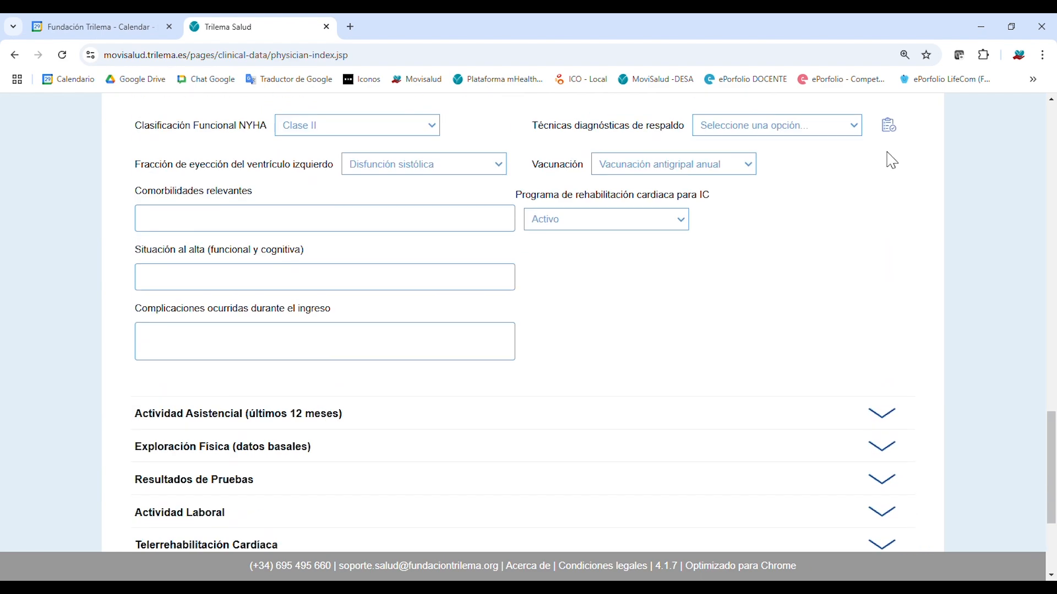
pyautogui.click(897, 257)
pyautogui.scroll(5, 903, 239)
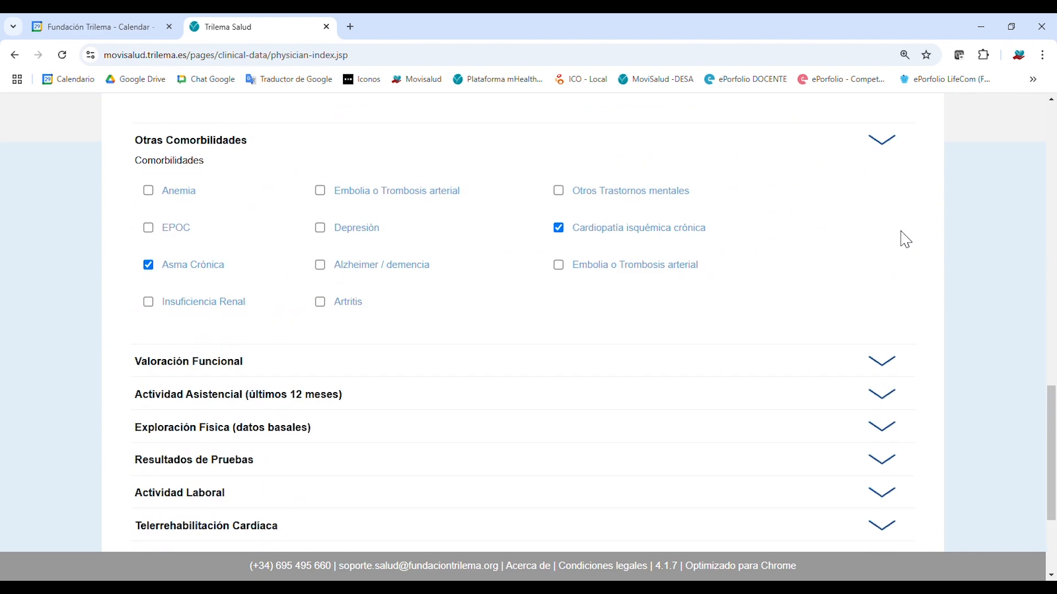
pyautogui.scroll(-3, 872, 295)
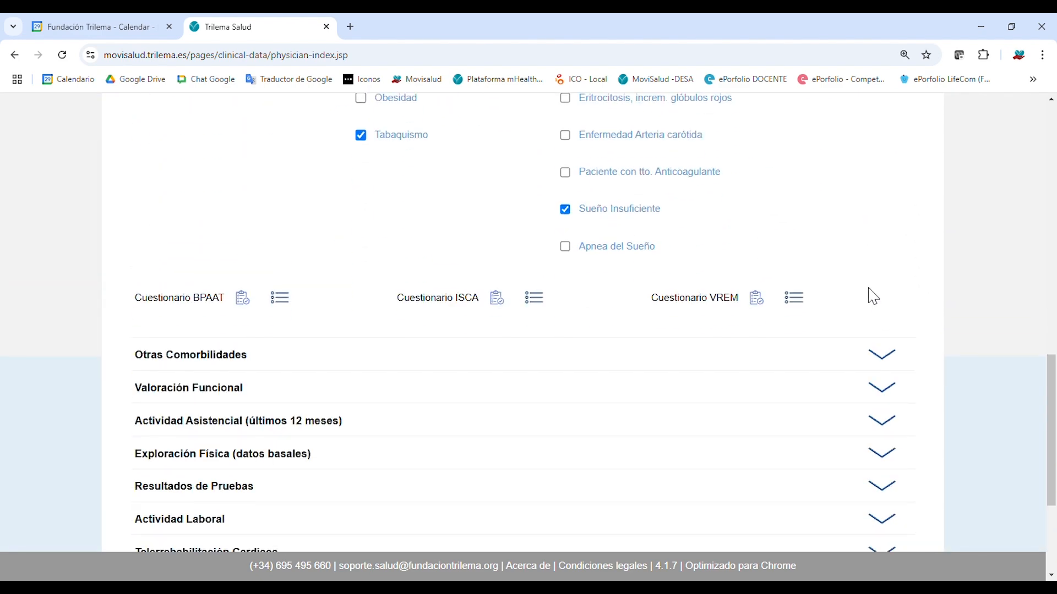
pyautogui.scroll(8, 881, 295)
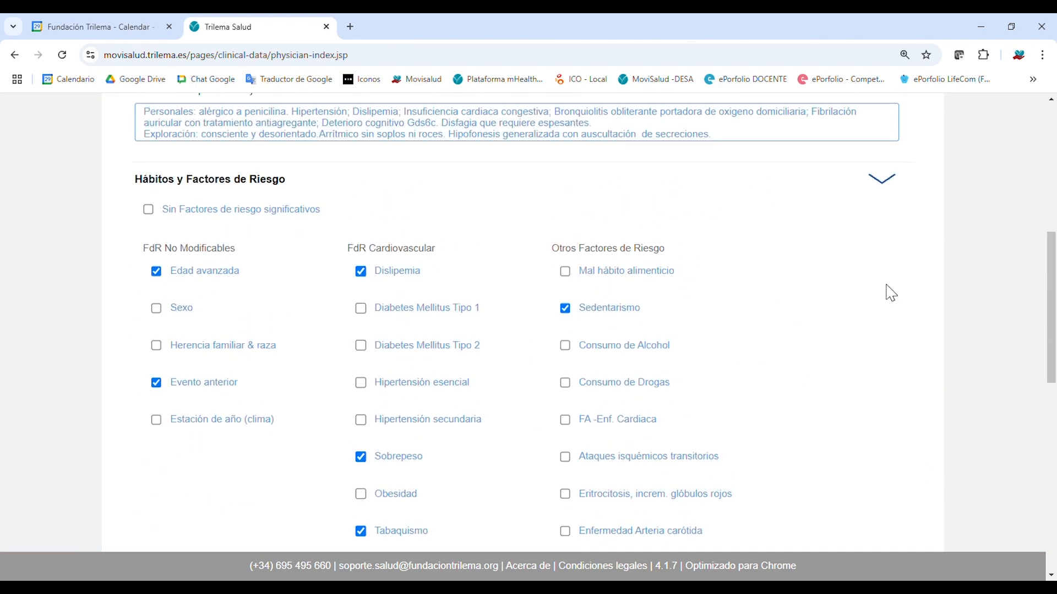
# Collapse Hábitos y Factores de Riesgo and Antecedentes familiares, returning to the top.
pyautogui.click(892, 182)
pyautogui.scroll(2, 977, 245)
pyautogui.scroll(2, 977, 245)
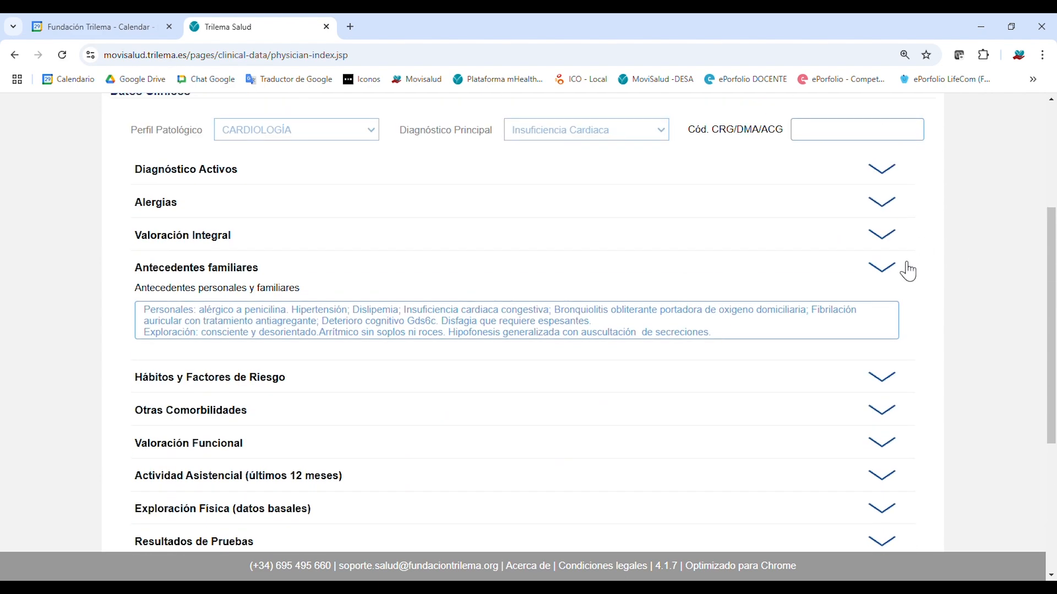
pyautogui.click(906, 272)
pyautogui.scroll(1, 932, 265)
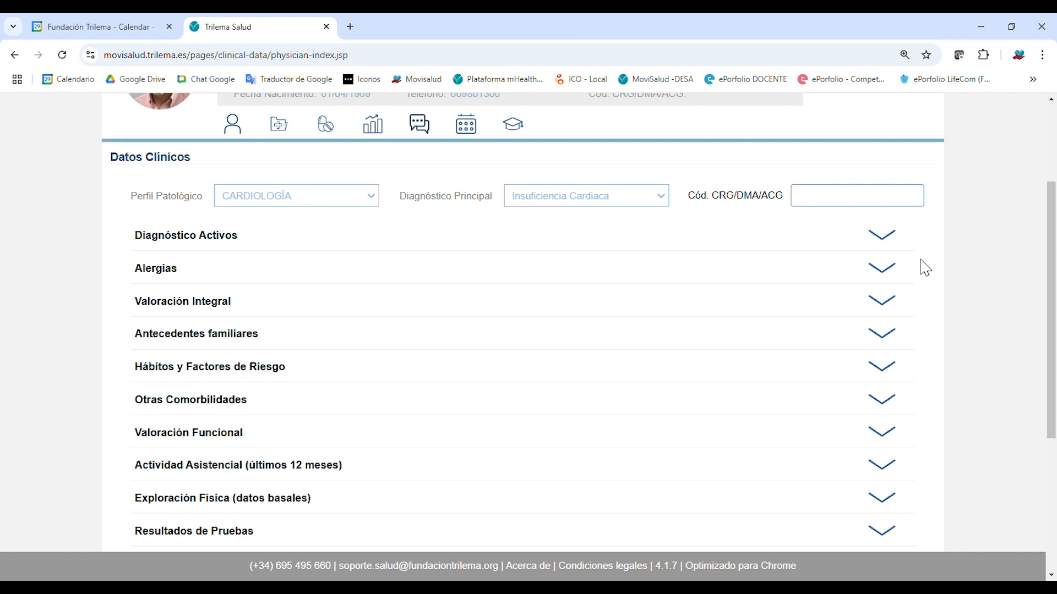
pyautogui.scroll(1, 930, 272)
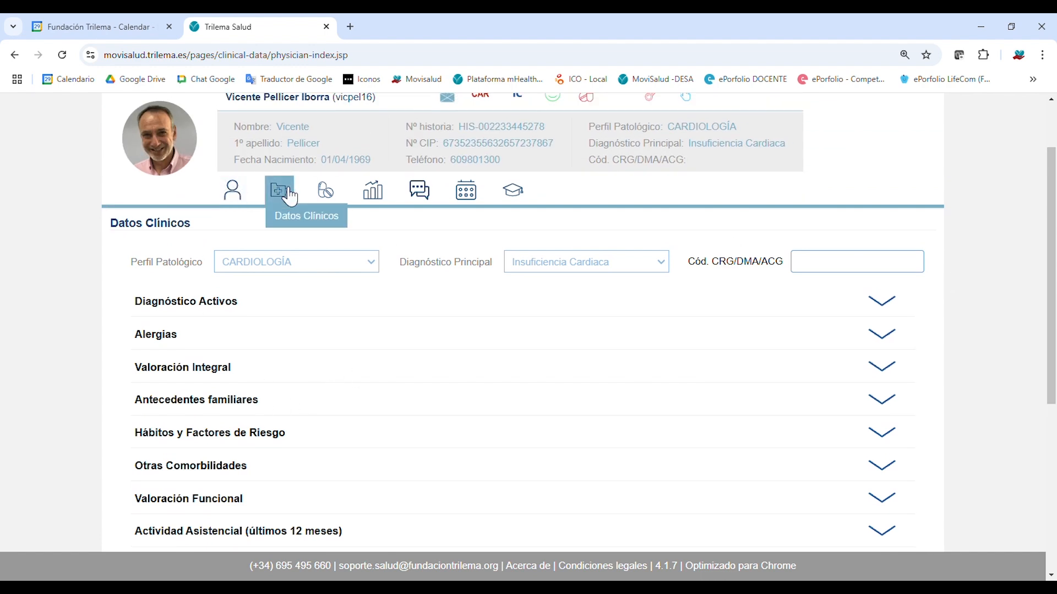
pyautogui.scroll(-2, 341, 287)
pyautogui.scroll(4, 365, 313)
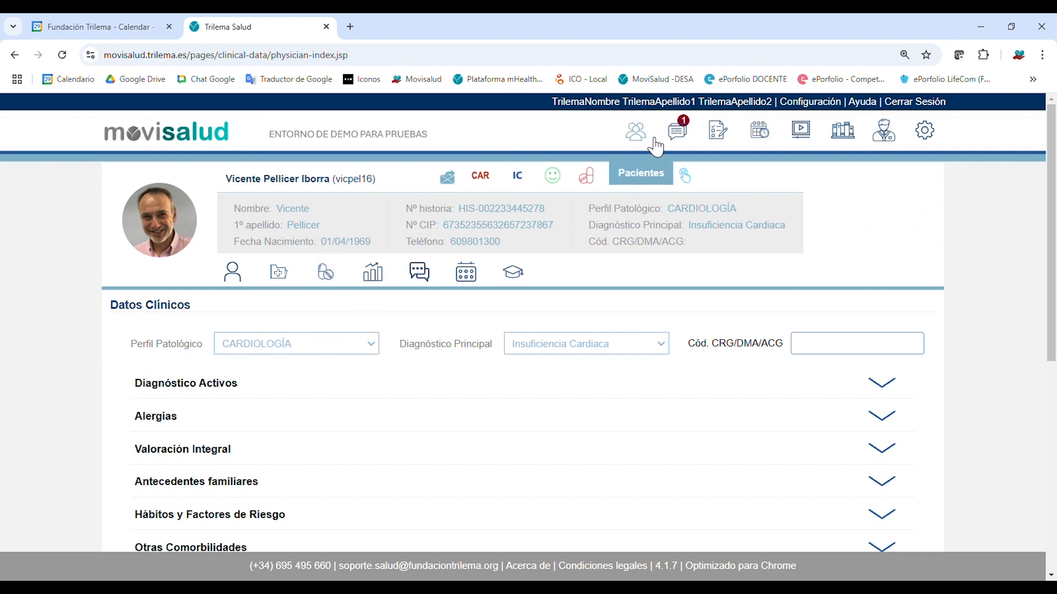
# Open the EPOC patient's record from the patient list and show its Datos Clínicos.
pyautogui.click(638, 135)
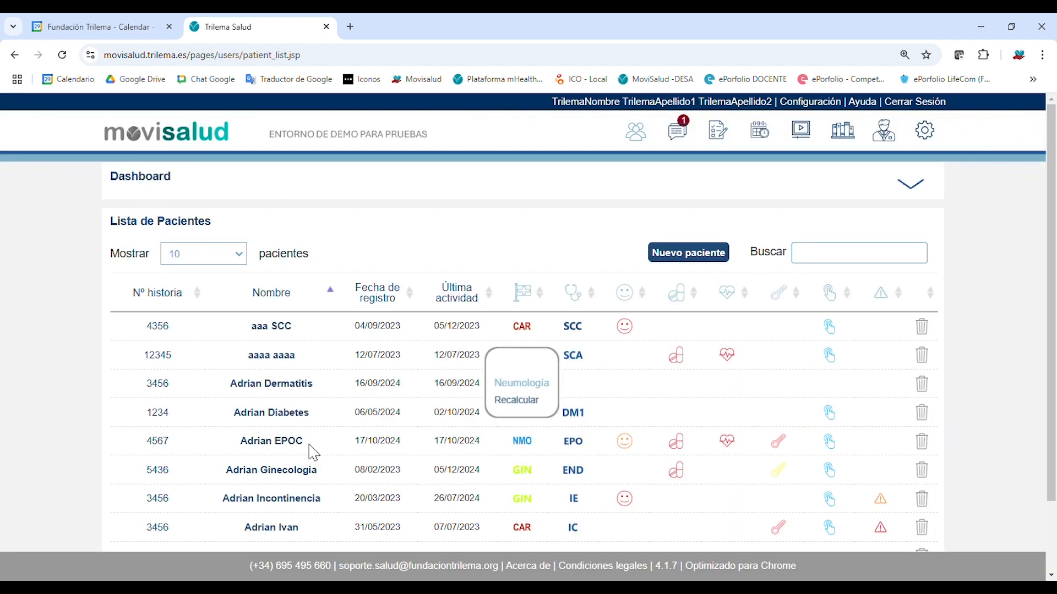
pyautogui.click(297, 447)
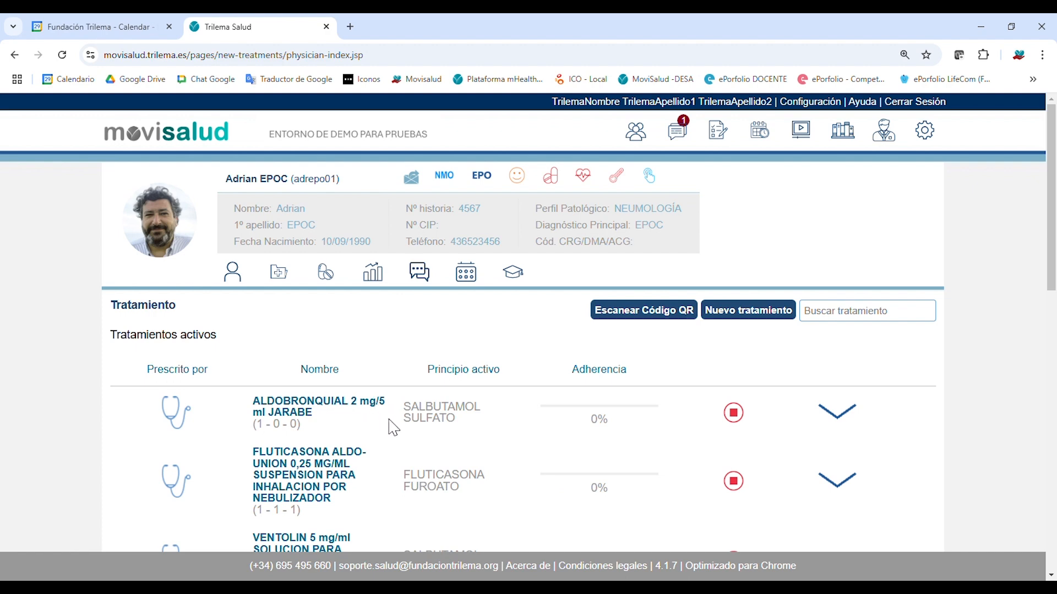
pyautogui.scroll(-5, 400, 431)
pyautogui.scroll(5, 400, 432)
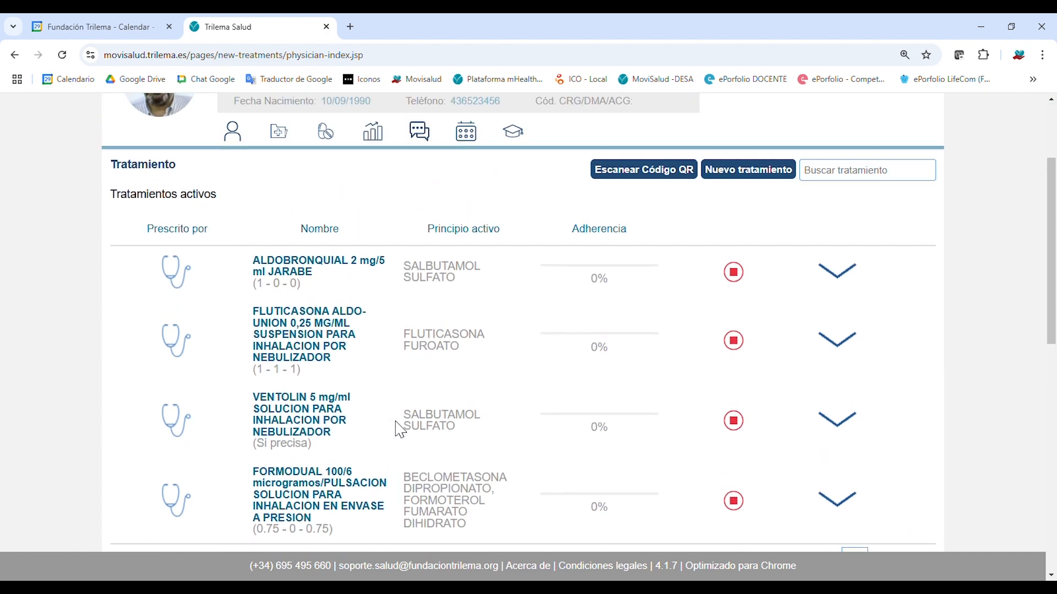
pyautogui.scroll(1, 286, 212)
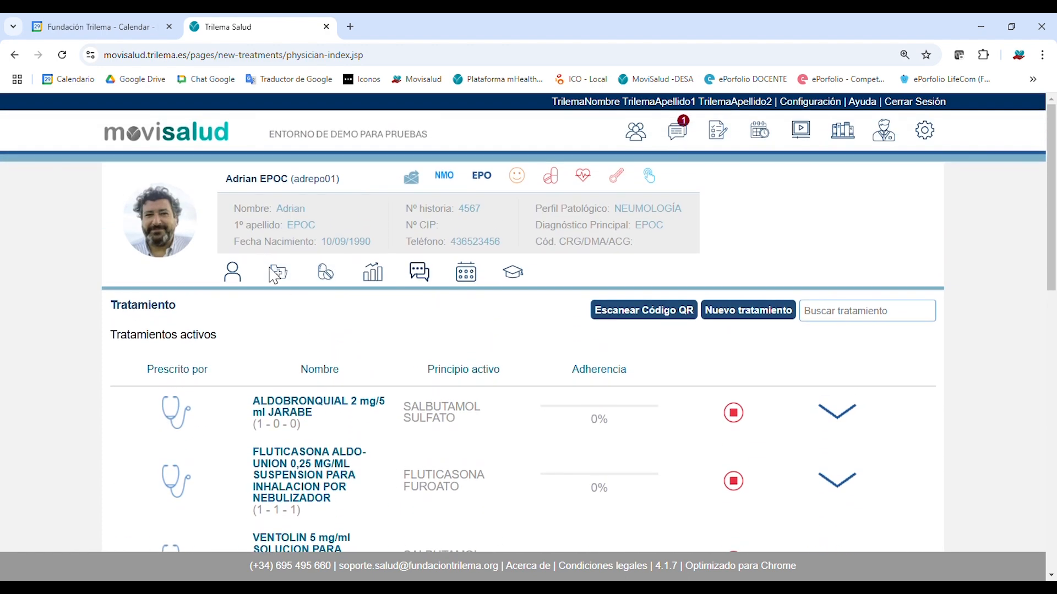
pyautogui.click(276, 270)
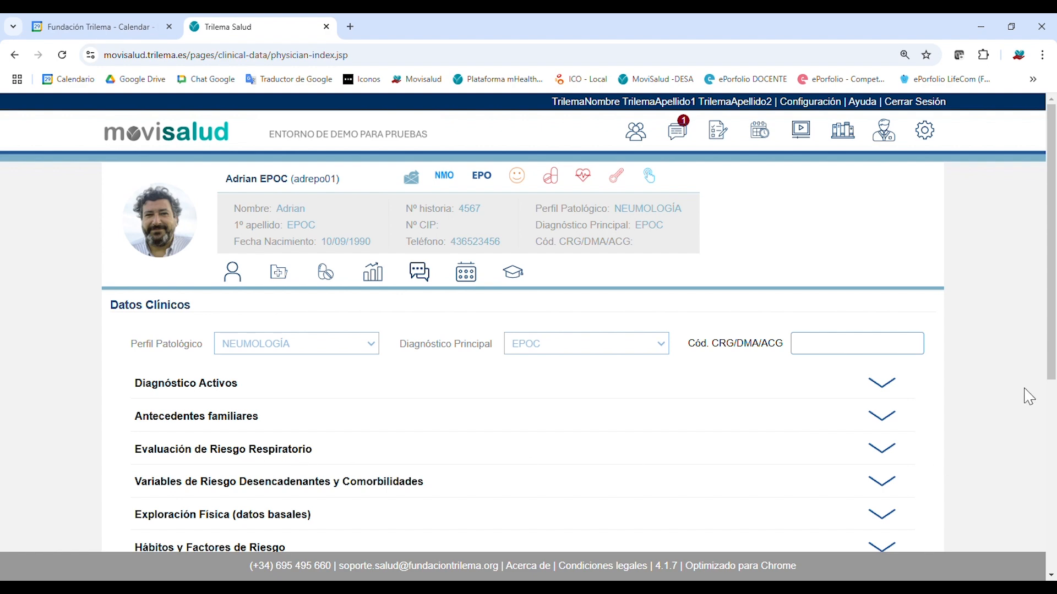
# Expand Evaluación de Riesgo Respiratorio and briefly check the risk variables and comorbidities section.
pyautogui.moveTo(1051, 376); pyautogui.dragTo(1052, 463)
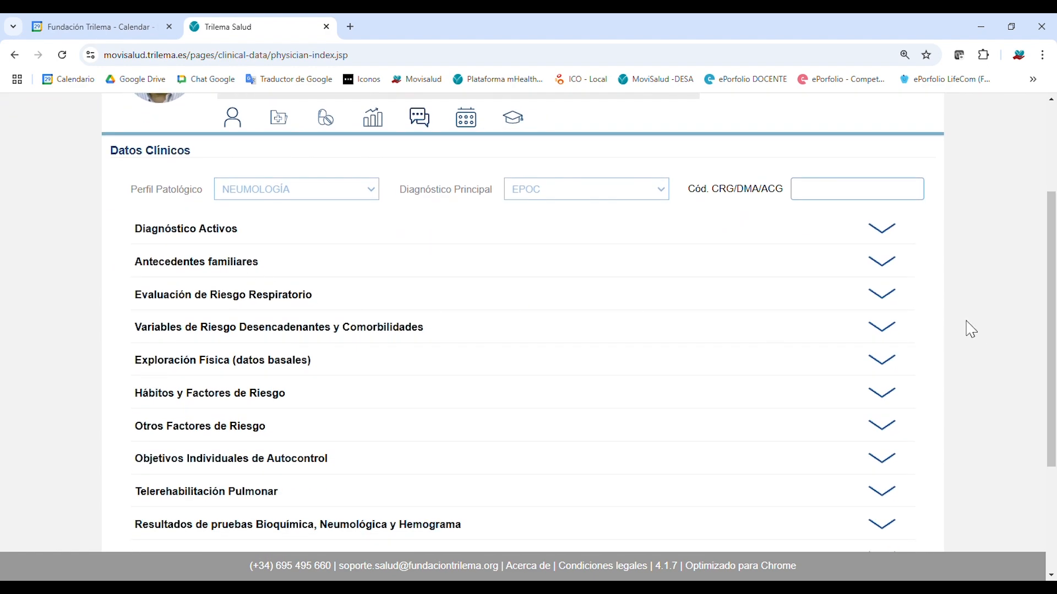
pyautogui.click(884, 302)
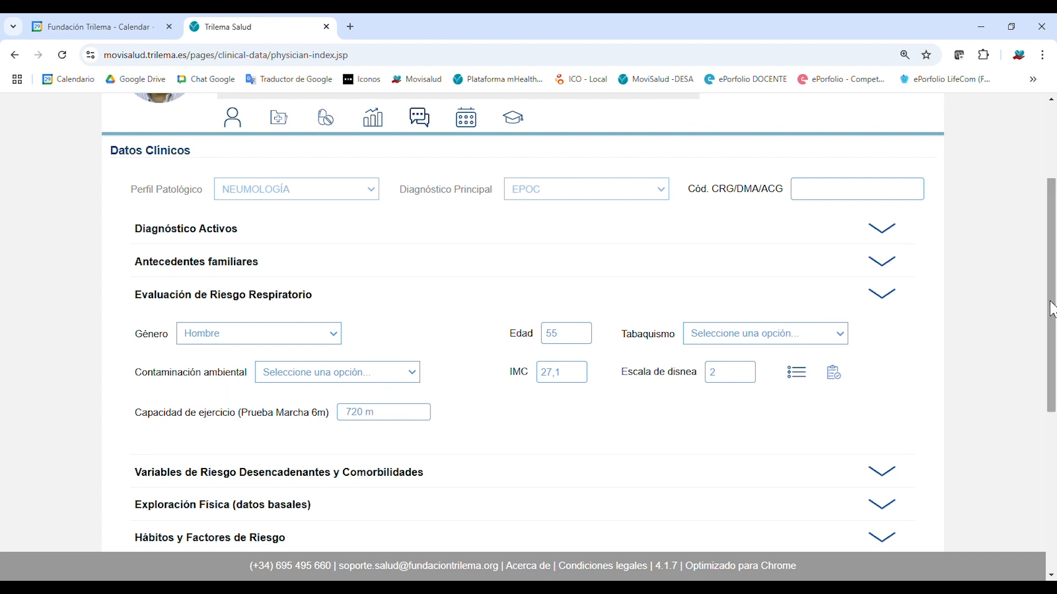
pyautogui.scroll(1, 1053, 309)
pyautogui.scroll(-3, 1053, 341)
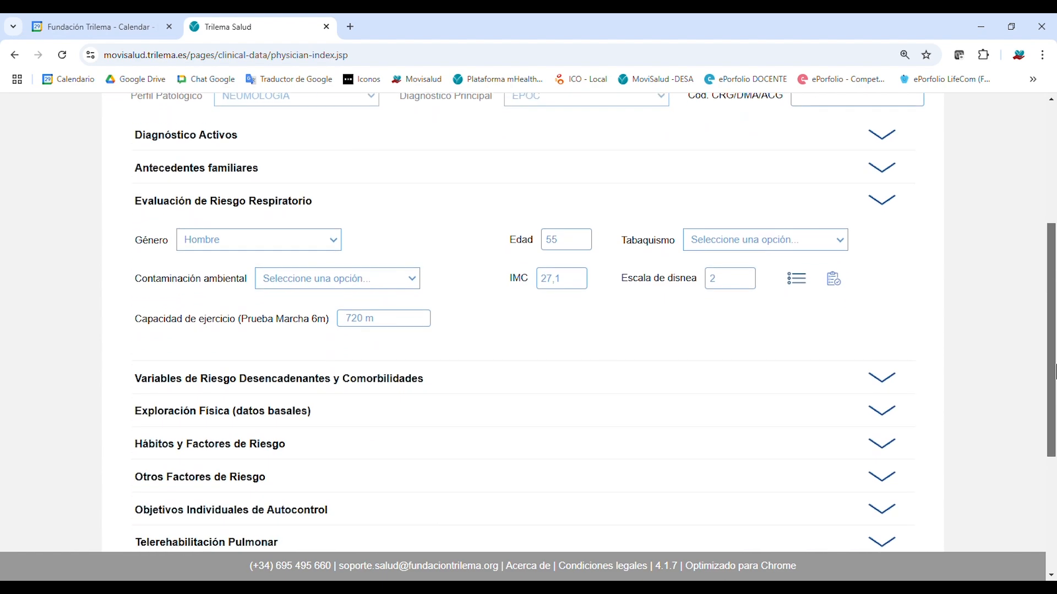
pyautogui.scroll(-2, 1054, 372)
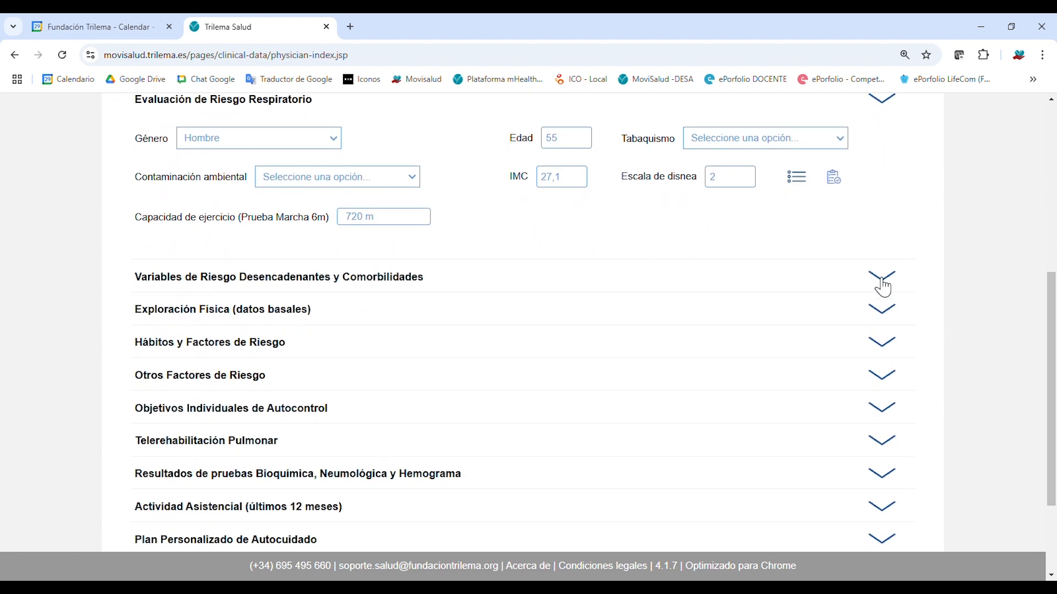
pyautogui.click(887, 282)
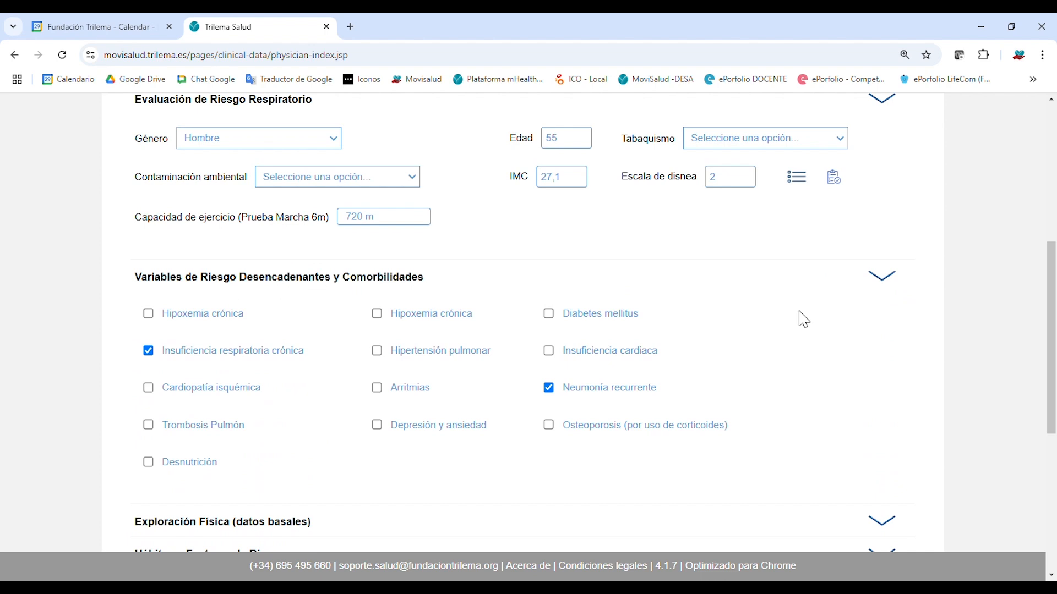
pyautogui.click(886, 280)
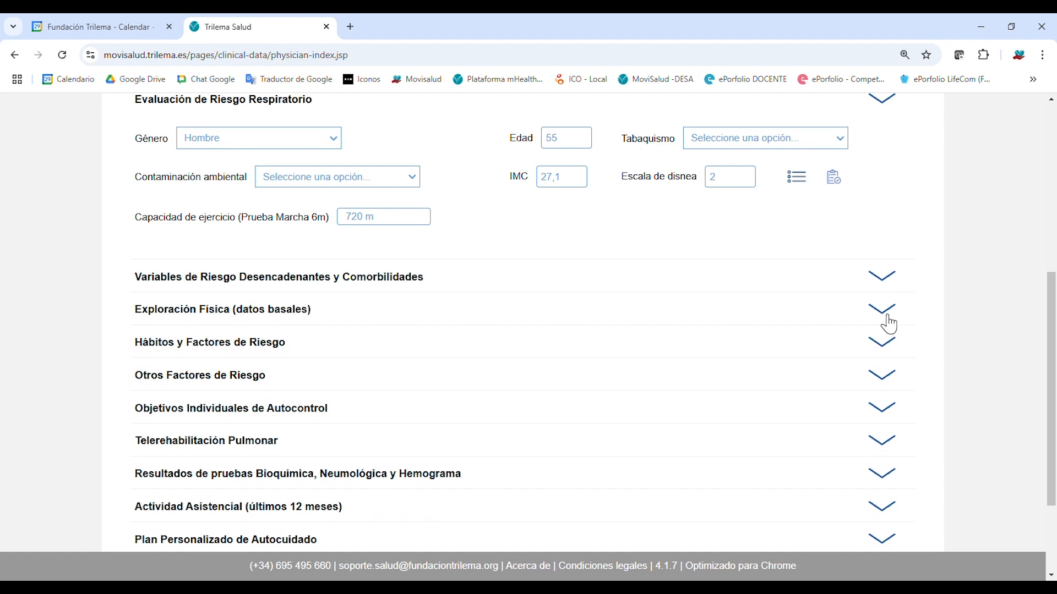
# Expand Hábitos y Factores de Riesgo and Objetivos Individuales de Autocontrol (SpO2 >96%, PAS 115–135).
pyautogui.click(886, 348)
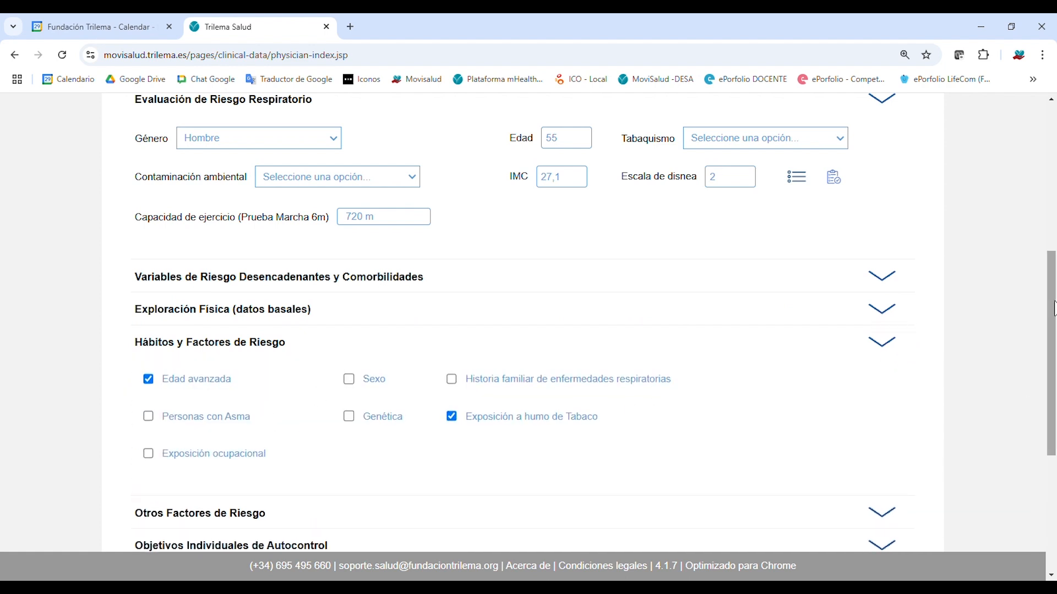
pyautogui.moveTo(1054, 310); pyautogui.dragTo(1054, 424)
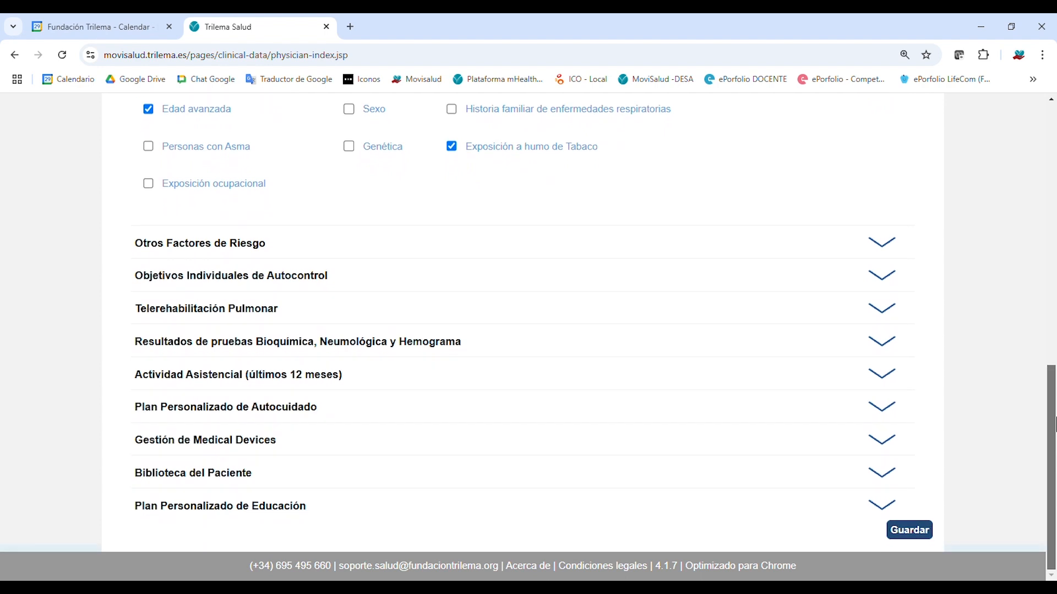
pyautogui.click(897, 286)
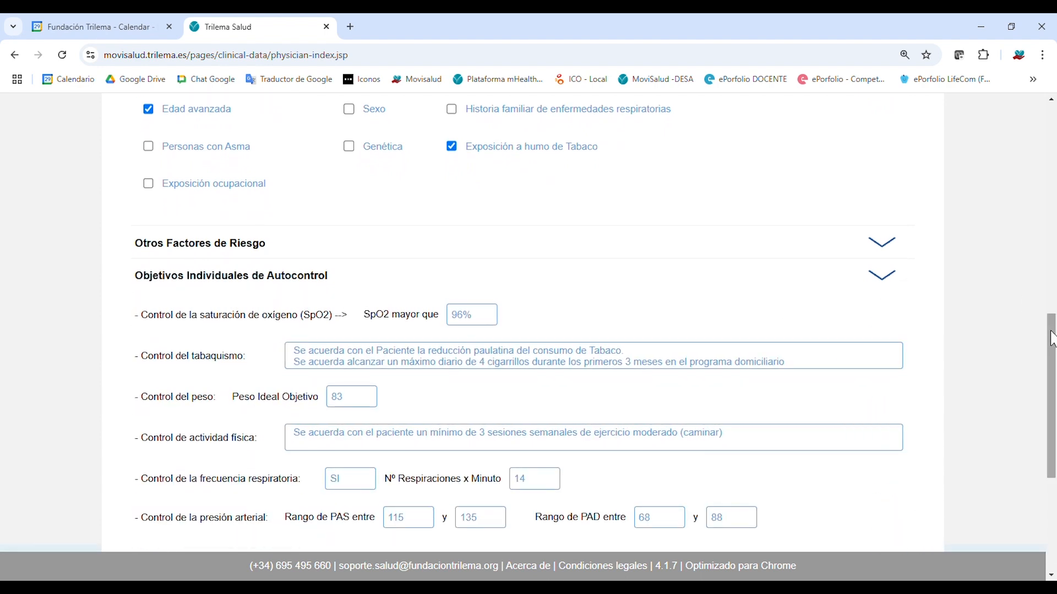
pyautogui.moveTo(1054, 341); pyautogui.dragTo(1054, 365)
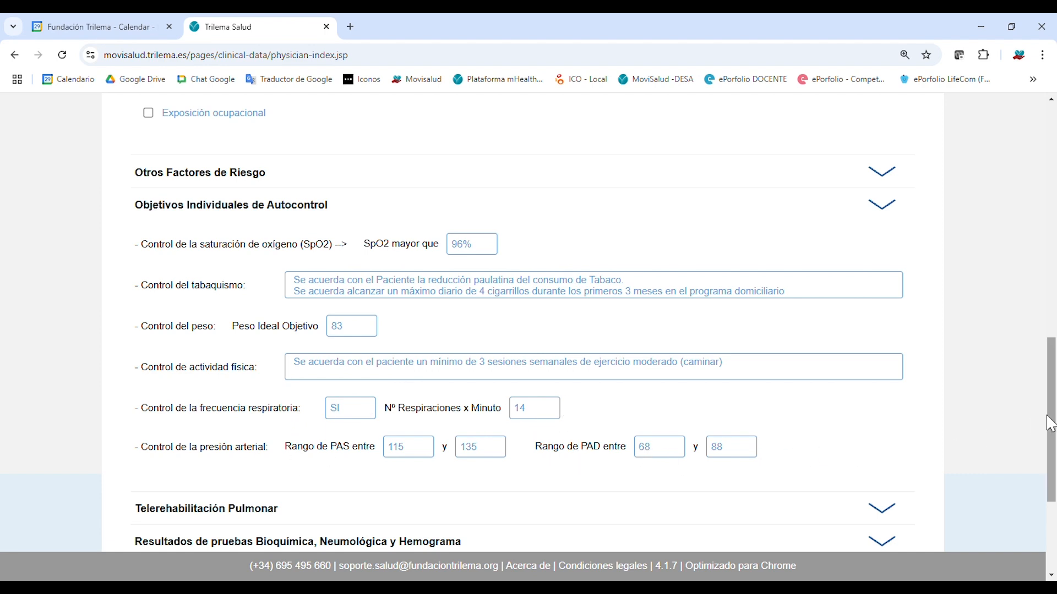
pyautogui.moveTo(1052, 406); pyautogui.dragTo(1053, 474)
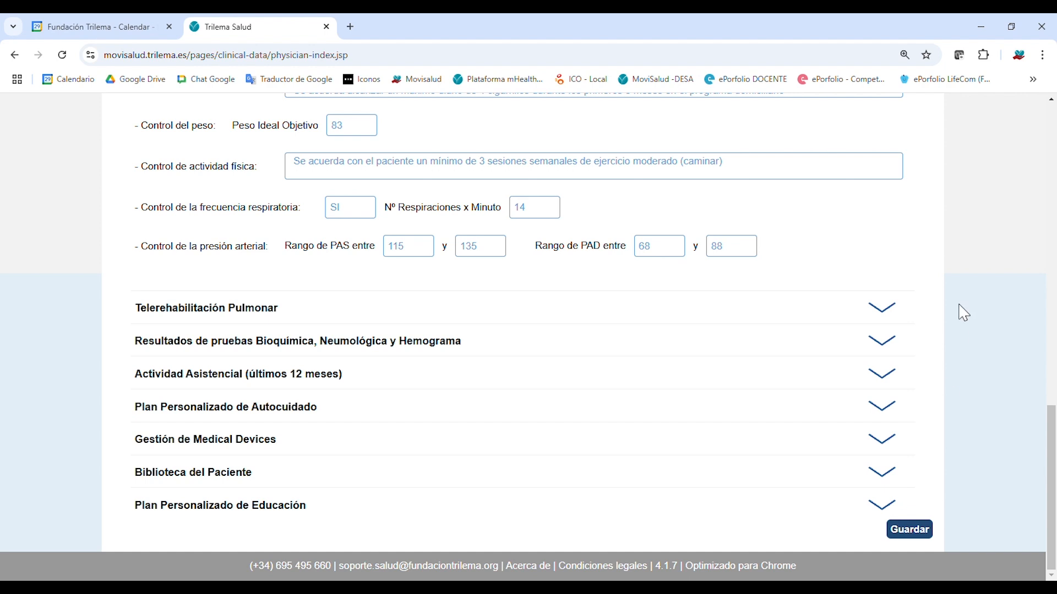
# Expand the Telerehabilitación Pulmonar section and scroll through its contents.
pyautogui.click(892, 319)
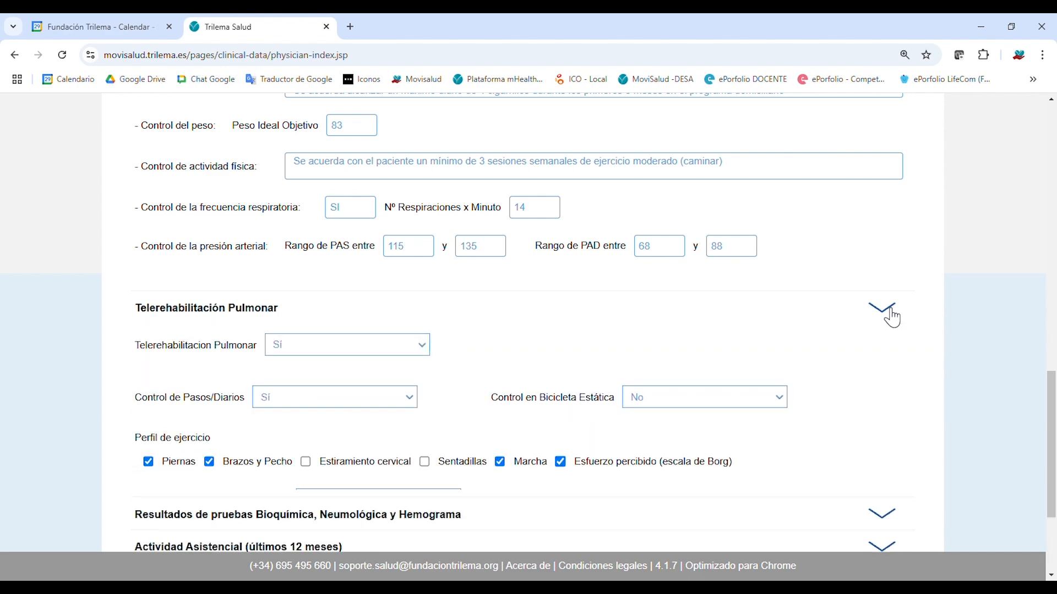
pyautogui.scroll(-2, 1052, 379)
pyautogui.scroll(-2, 1052, 379)
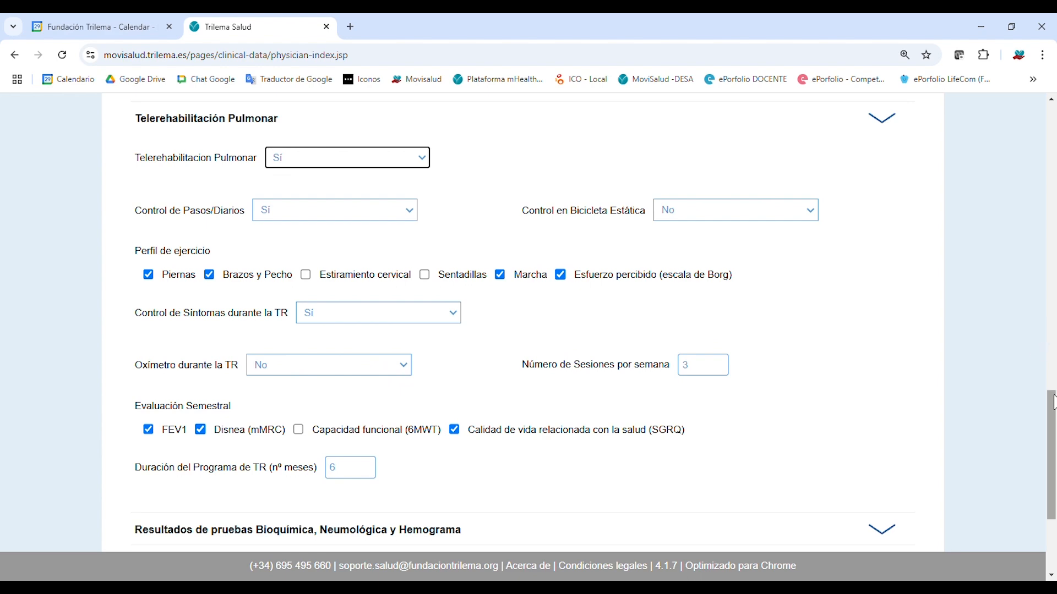
pyautogui.moveTo(1052, 401); pyautogui.dragTo(1054, 446)
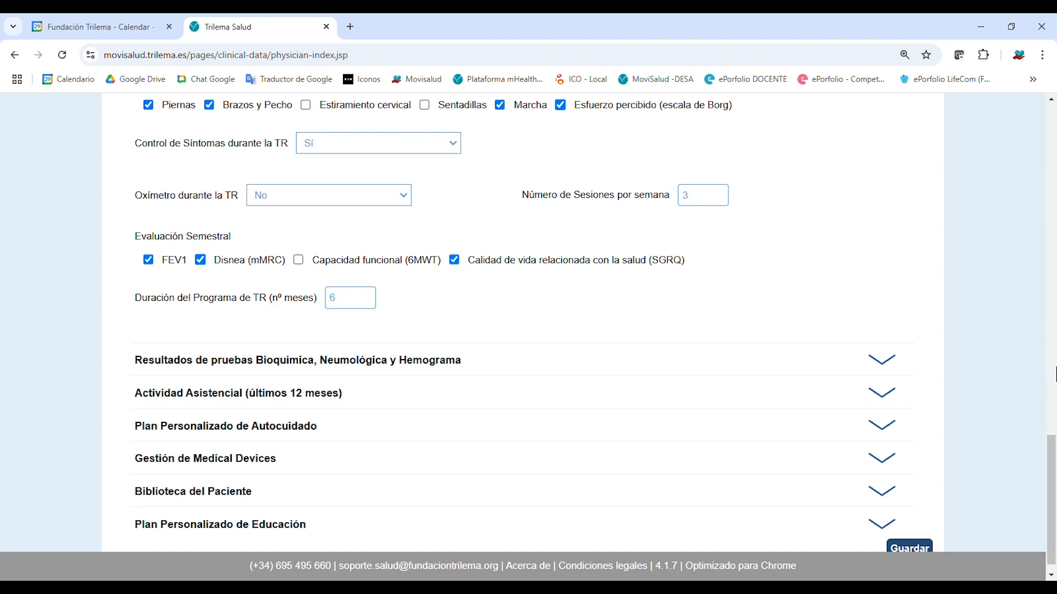
# Expand Resultados de pruebas and Plan Personalizado de Autocuidado and scroll through both.
pyautogui.click(884, 368)
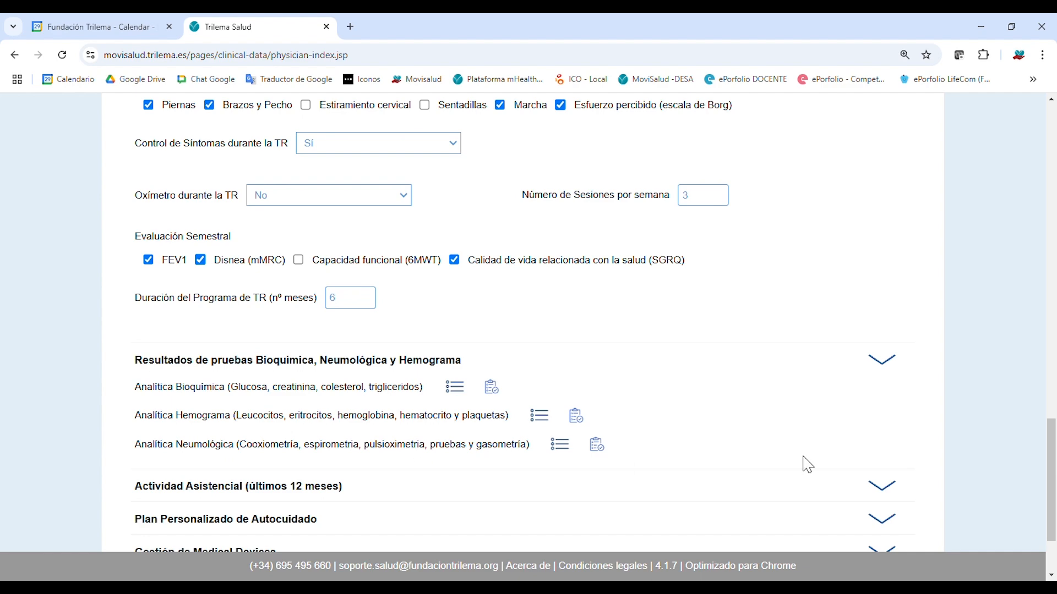
pyautogui.moveTo(1052, 451); pyautogui.dragTo(1055, 479)
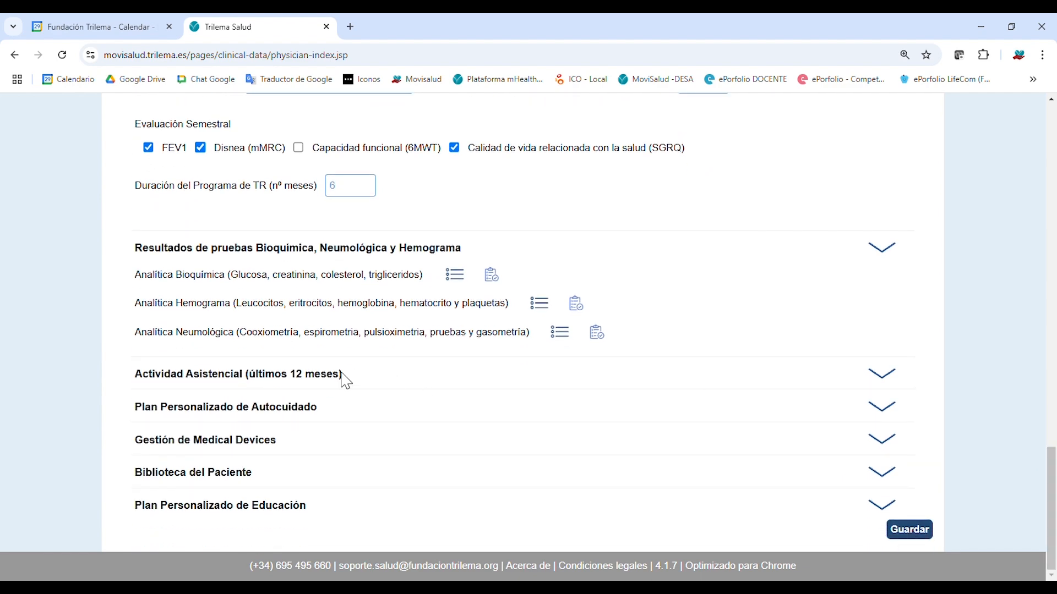
pyautogui.scroll(1, 172, 407)
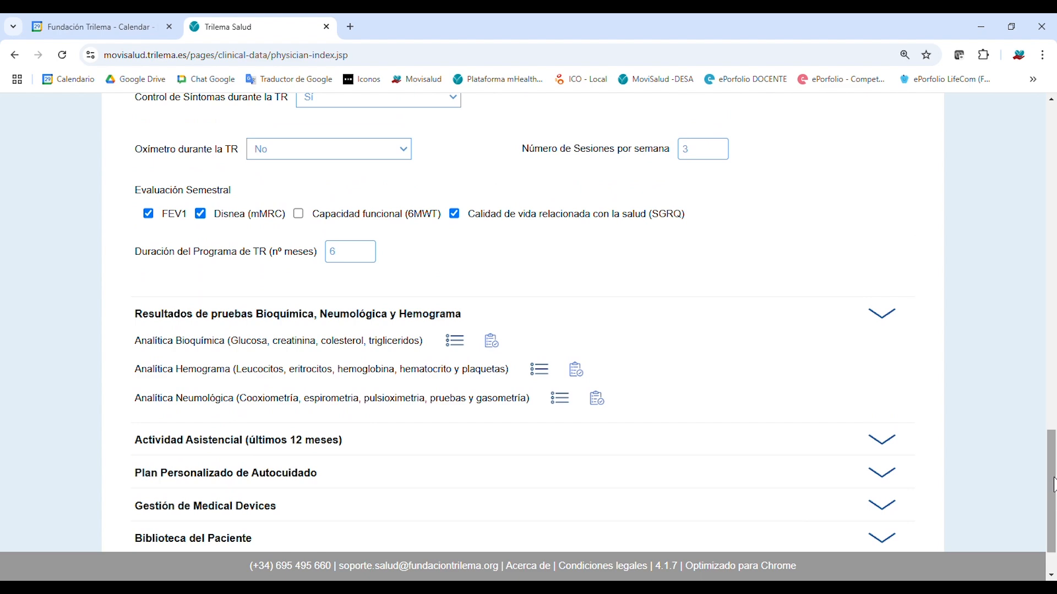
pyautogui.click(896, 477)
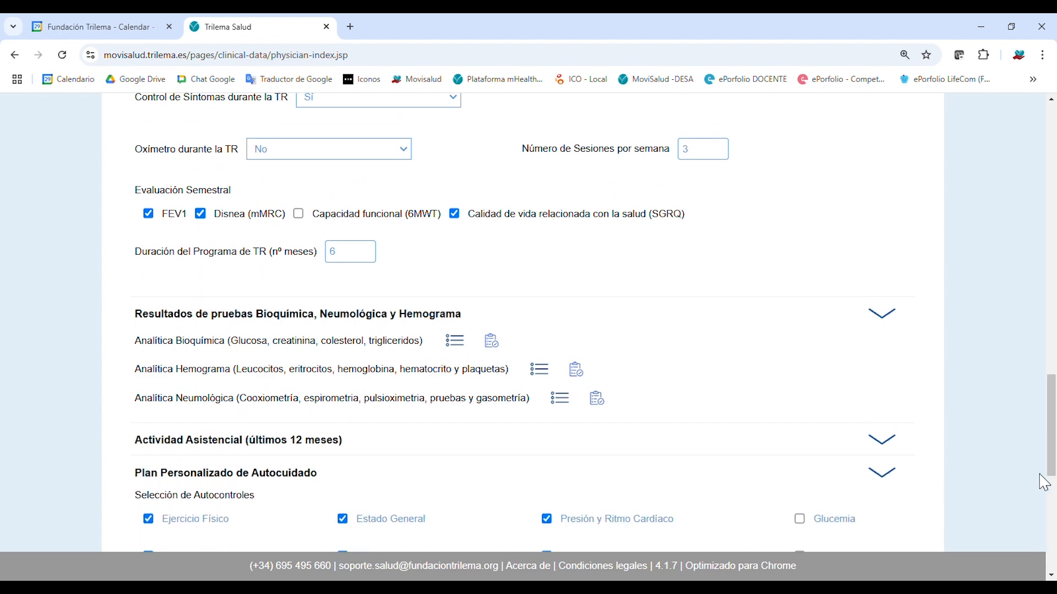
pyautogui.scroll(-5, 1054, 490)
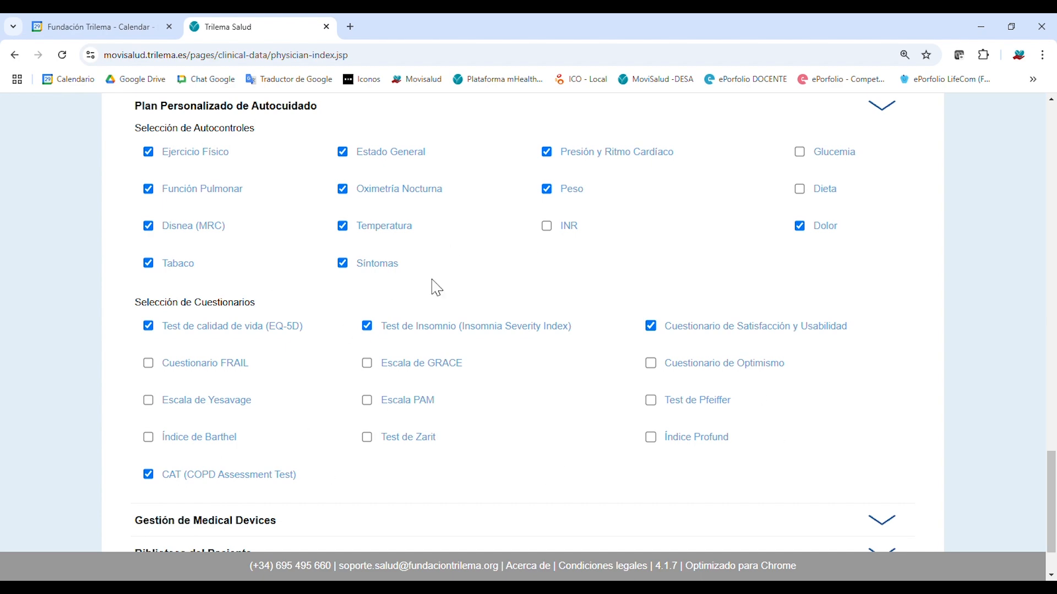
pyautogui.moveTo(1055, 453); pyautogui.dragTo(1055, 138)
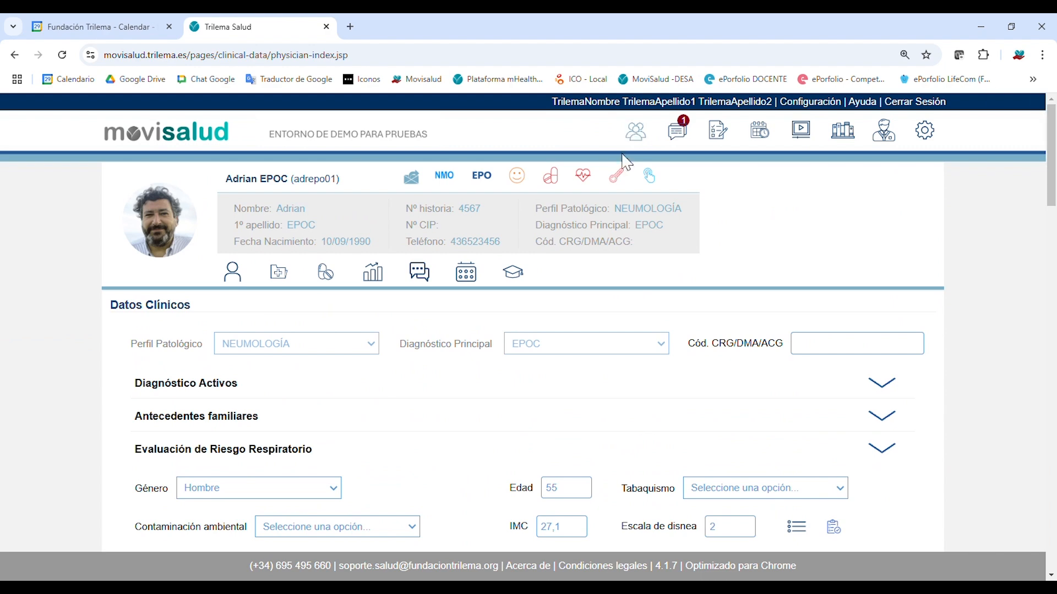
# Filter the patient list by 'vic' and open the DM2 patient's Datos Clínicos.
pyautogui.click(645, 143)
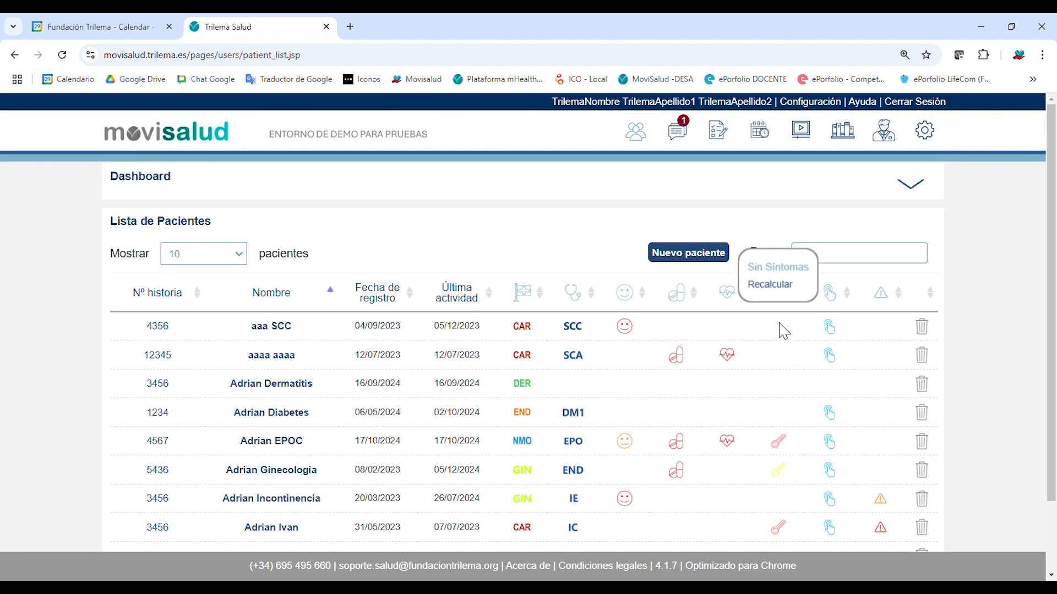
pyautogui.click(884, 260)
pyautogui.write('vic')
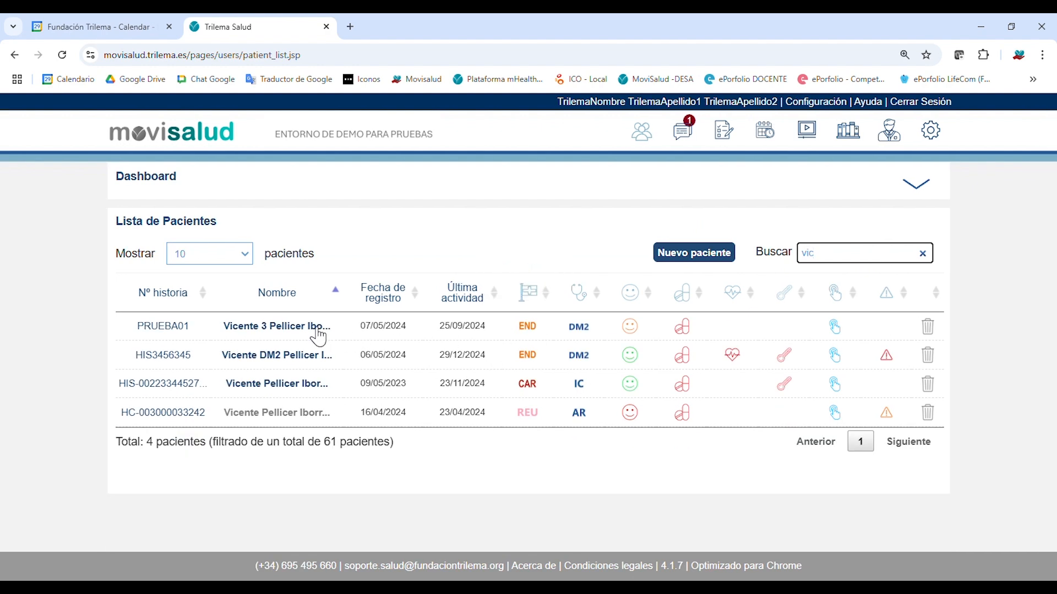
pyautogui.click(304, 356)
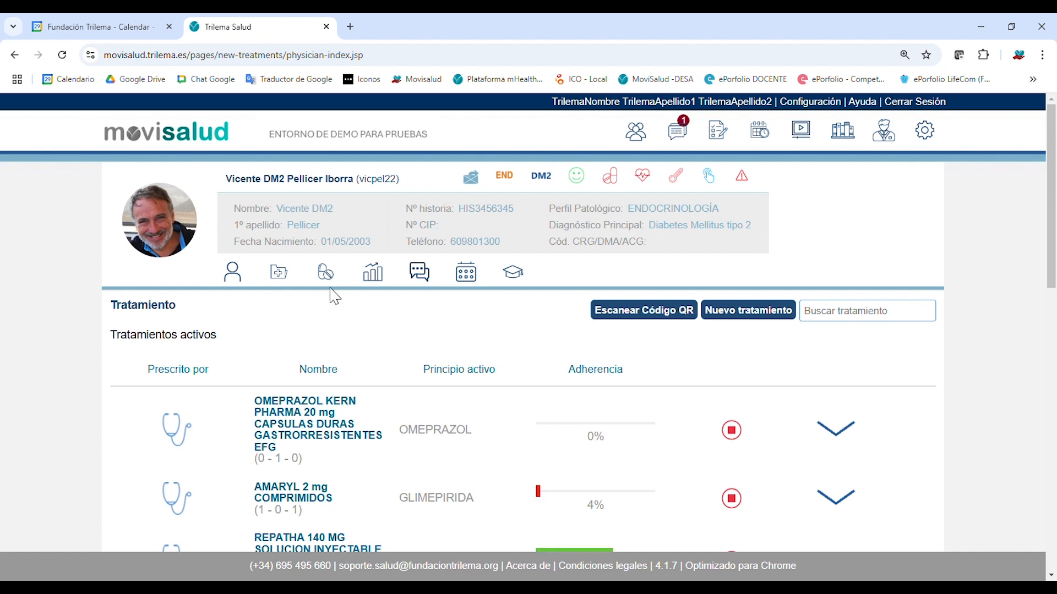
pyautogui.click(279, 271)
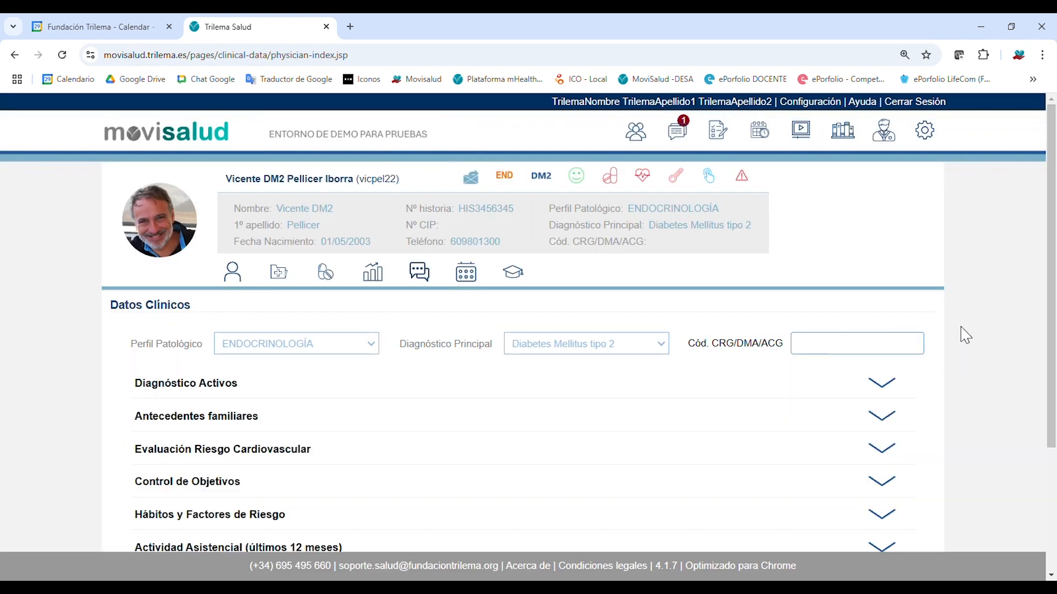
pyautogui.moveTo(1055, 253); pyautogui.dragTo(1055, 302)
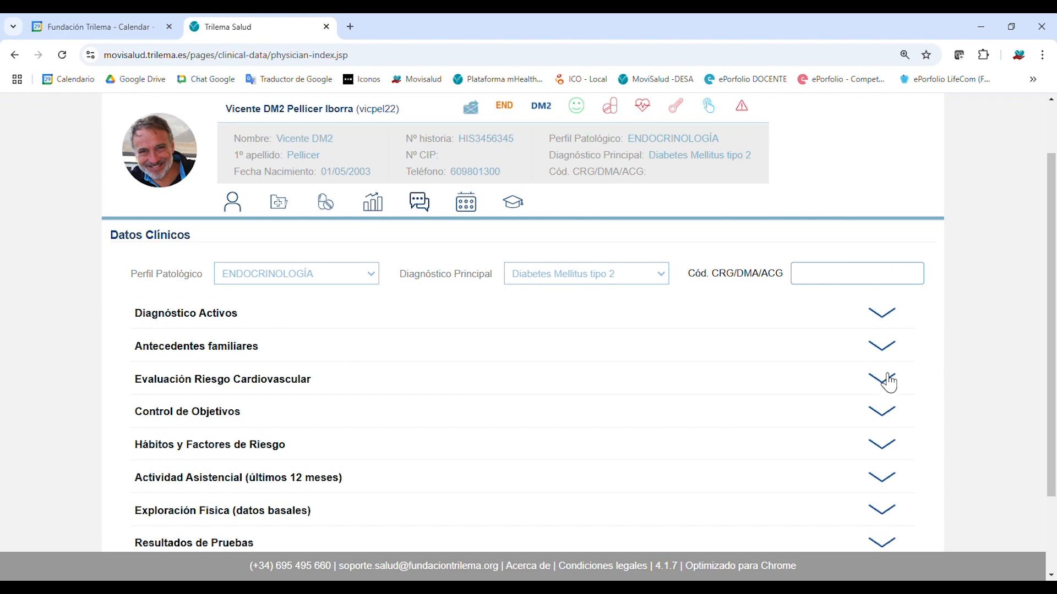
# Expand the diabetes patient's Evaluación Riesgo Cardiovascular section.
pyautogui.click(883, 379)
pyautogui.moveTo(1053, 215); pyautogui.dragTo(1056, 320)
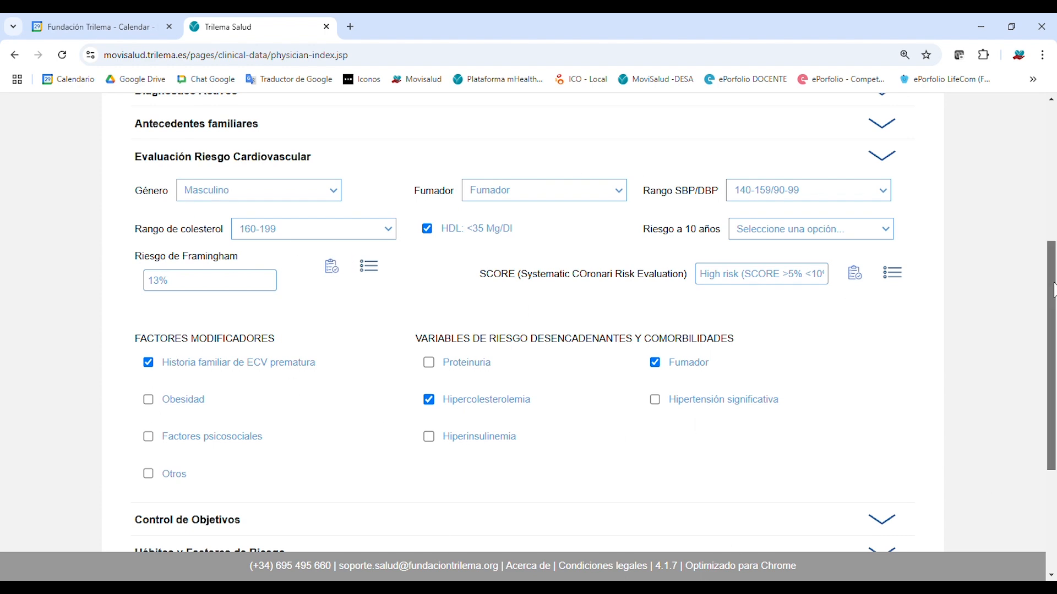
pyautogui.scroll(-3, 1053, 291)
# Expand Control de Objetivos, tick Control Glicémico, enter 3, and review the HbA1c and LDL targets.
pyautogui.click(895, 352)
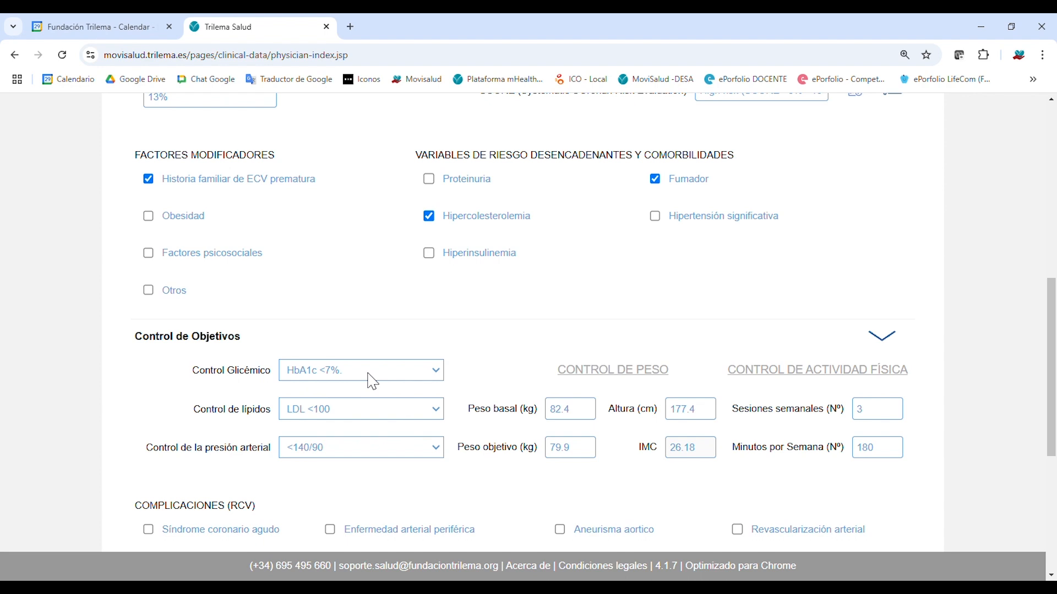
pyautogui.click(373, 381)
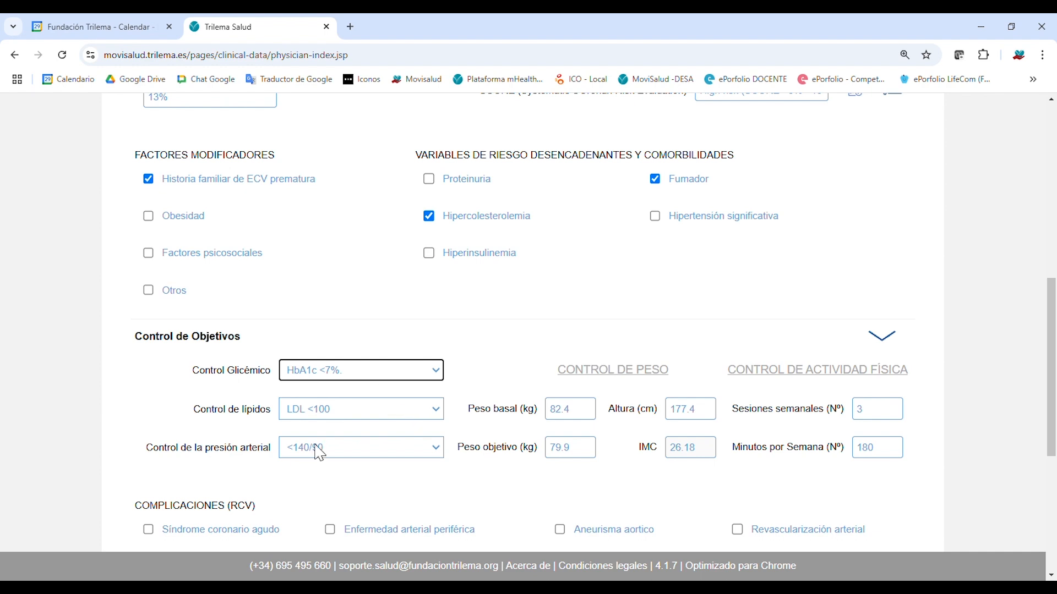
pyautogui.click(863, 406)
pyautogui.write('3')
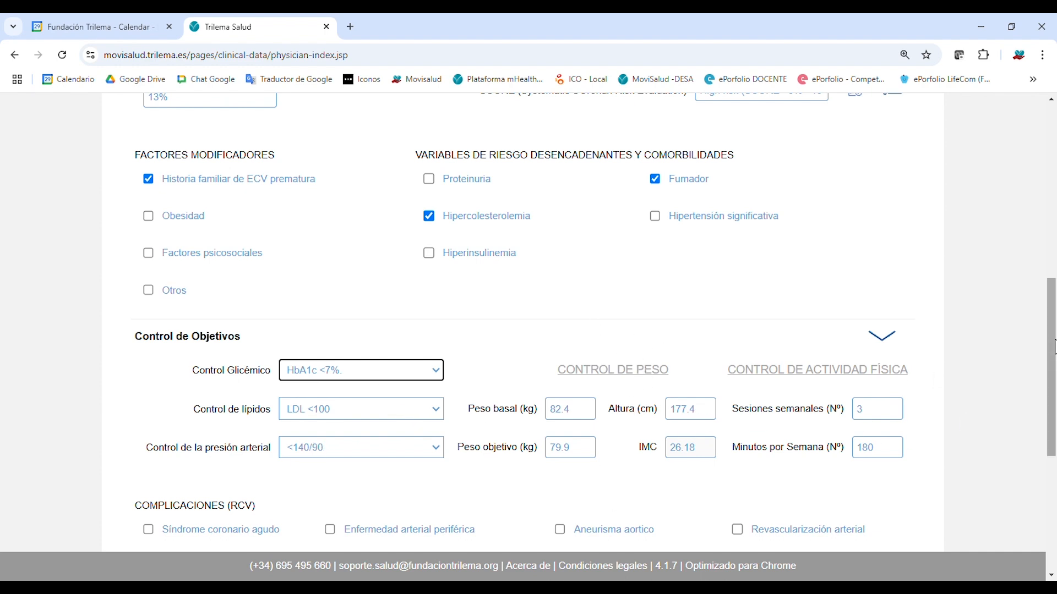
pyautogui.scroll(-4, 1054, 411)
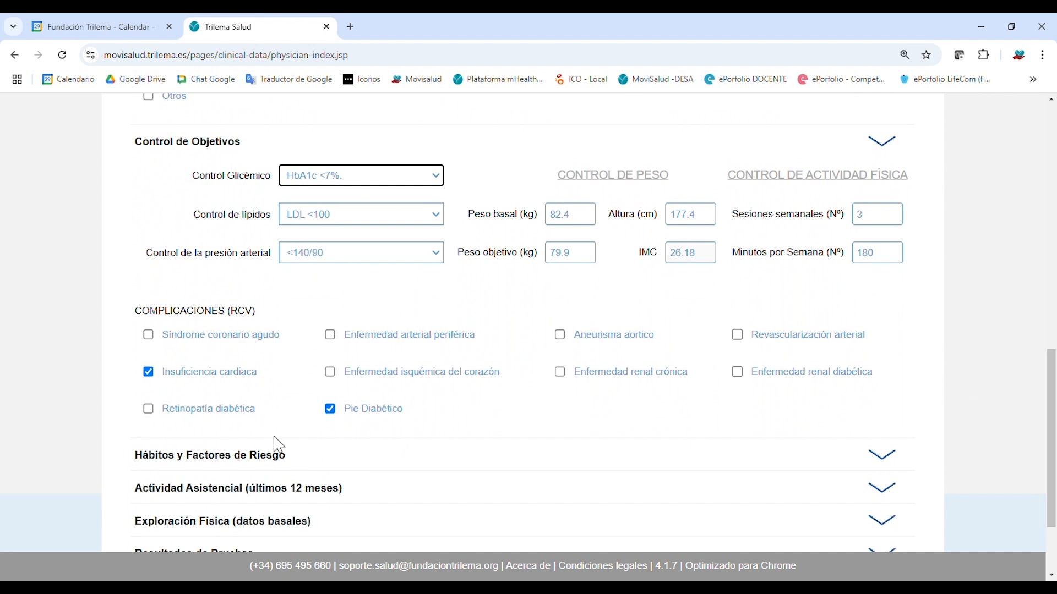
pyautogui.moveTo(1052, 372); pyautogui.dragTo(1054, 427)
pyautogui.scroll(1, 1054, 428)
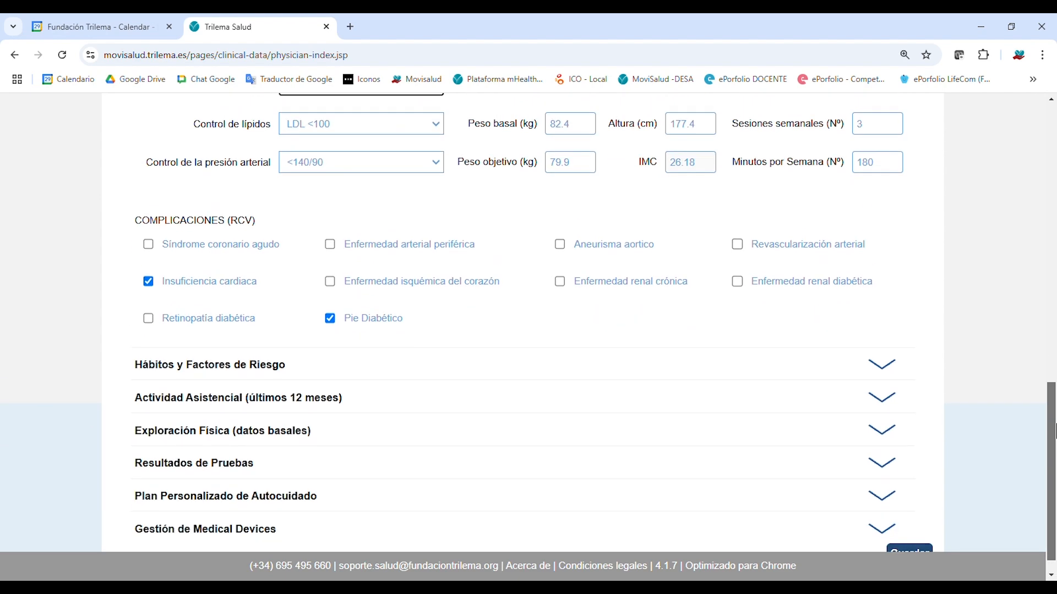
pyautogui.scroll(-1, 119, 456)
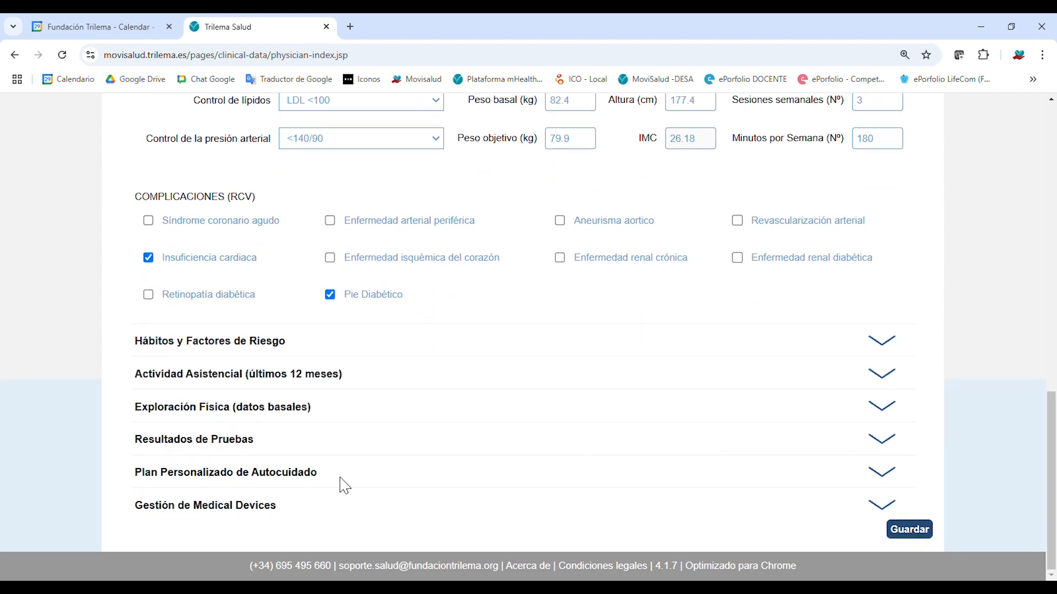
pyautogui.scroll(12, 516, 470)
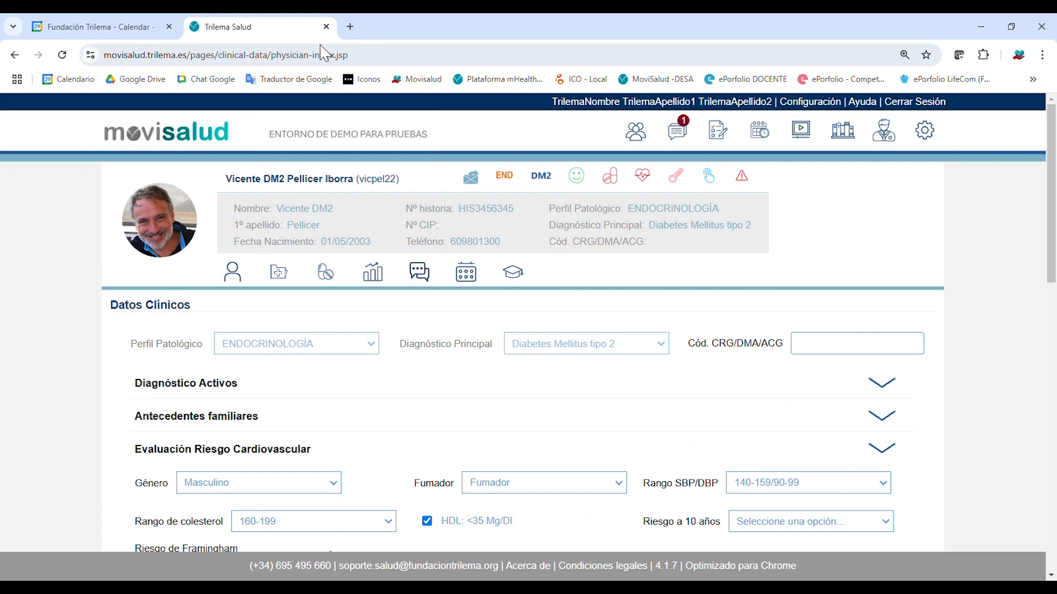
# Search the patient list for 'vic' and open the cardiology (CAR/IC) heart-failure patient.
pyautogui.click(636, 131)
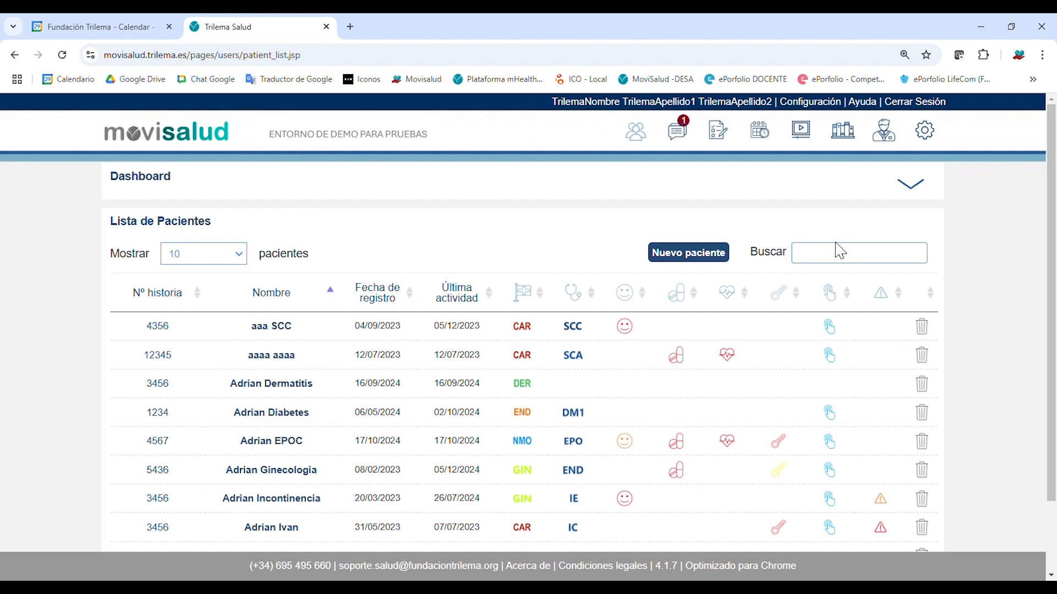
pyautogui.click(849, 262)
pyautogui.write('vic')
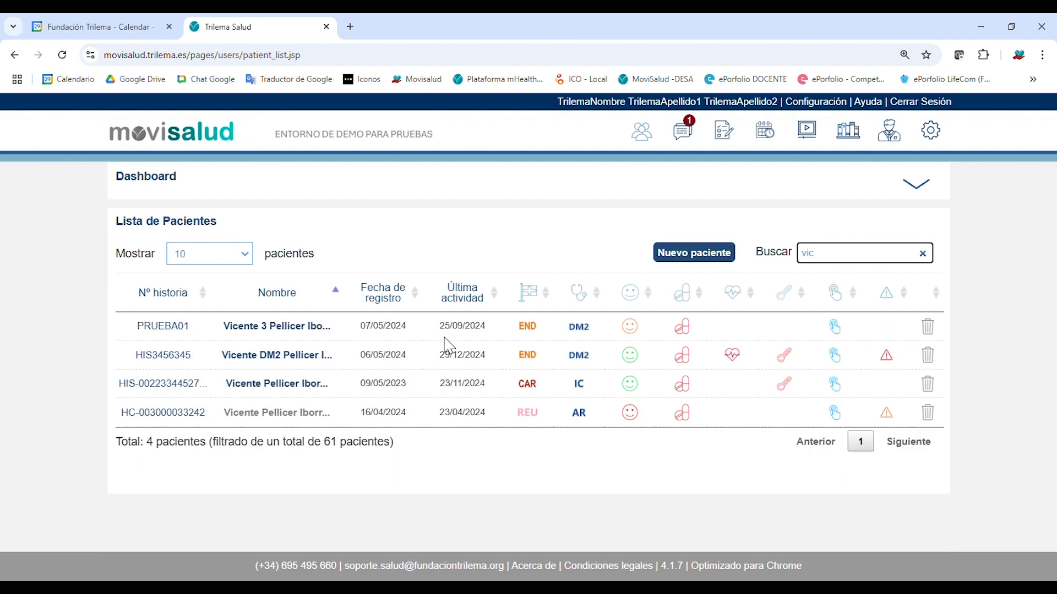
pyautogui.click(304, 385)
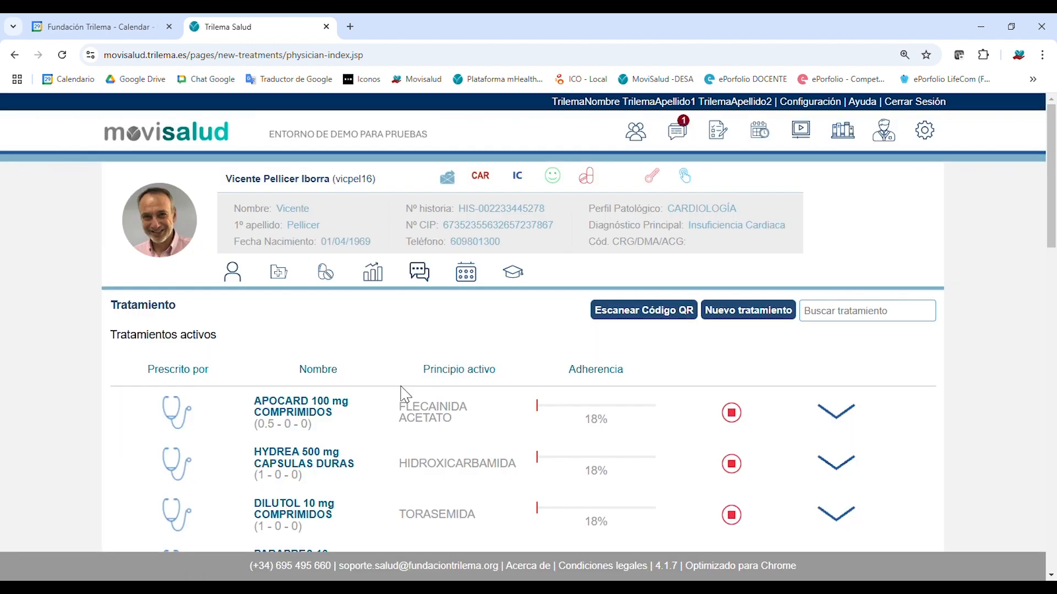
# Bring up the patient's Evolutivo tracking and scroll through the Ejercicio Físico chart.
pyautogui.click(377, 274)
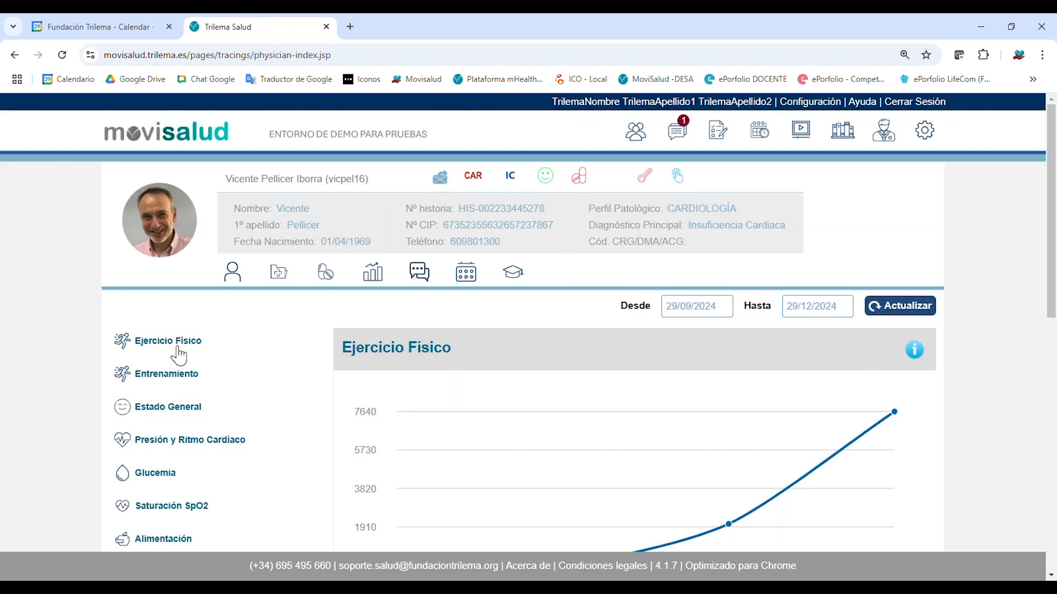
pyautogui.scroll(-3, 177, 353)
pyautogui.scroll(-6, 170, 413)
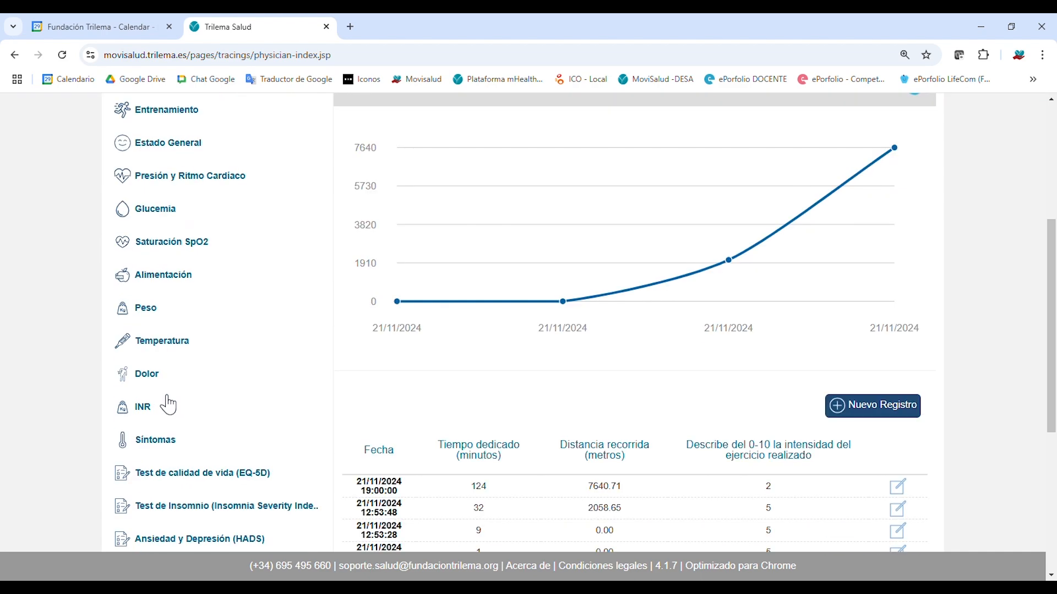
pyautogui.scroll(6, 196, 264)
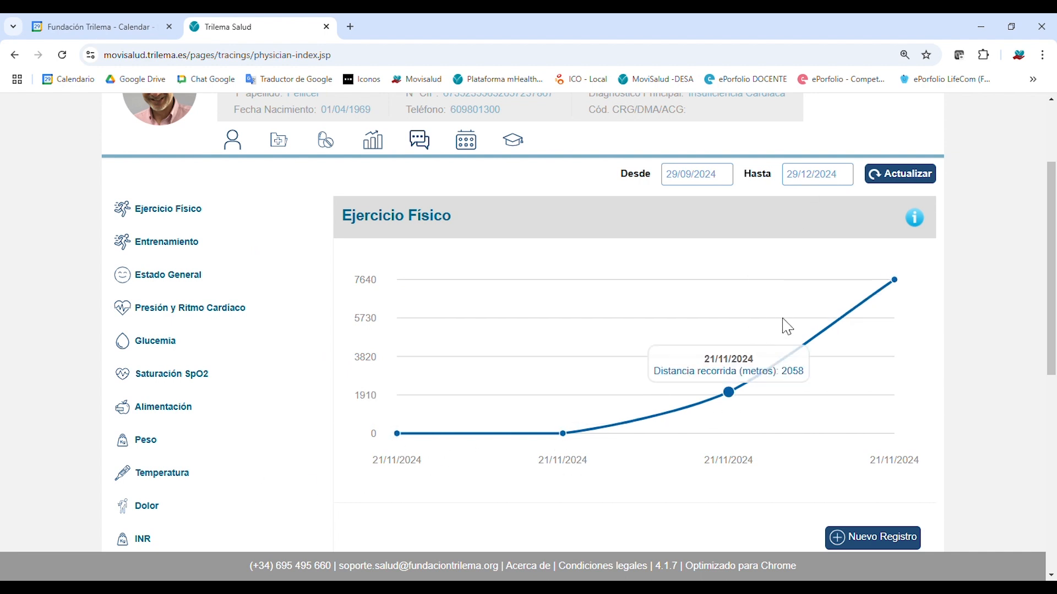
pyautogui.scroll(-4, 633, 357)
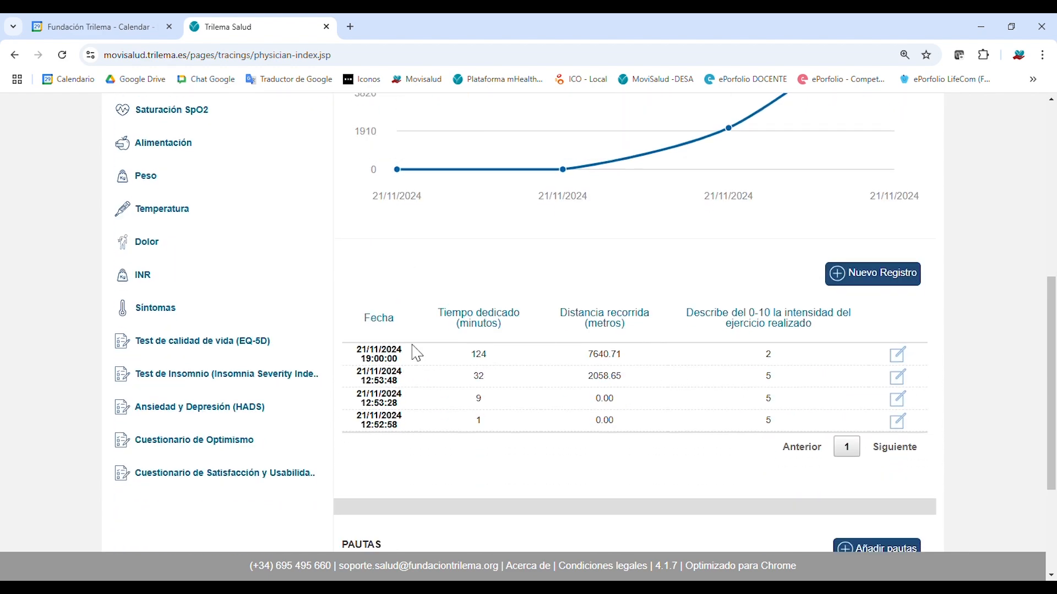
# Inspect the 21/11/2024 12:53:48 exercise record's details, then close them.
pyautogui.click(899, 377)
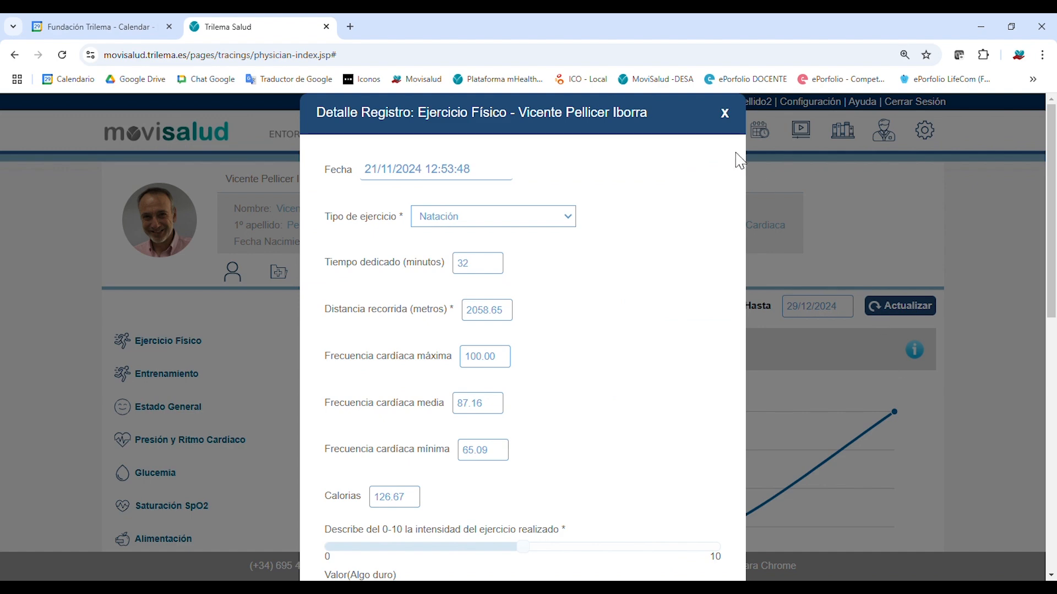
pyautogui.scroll(-3, 620, 332)
pyautogui.scroll(3, 627, 336)
pyautogui.click(734, 128)
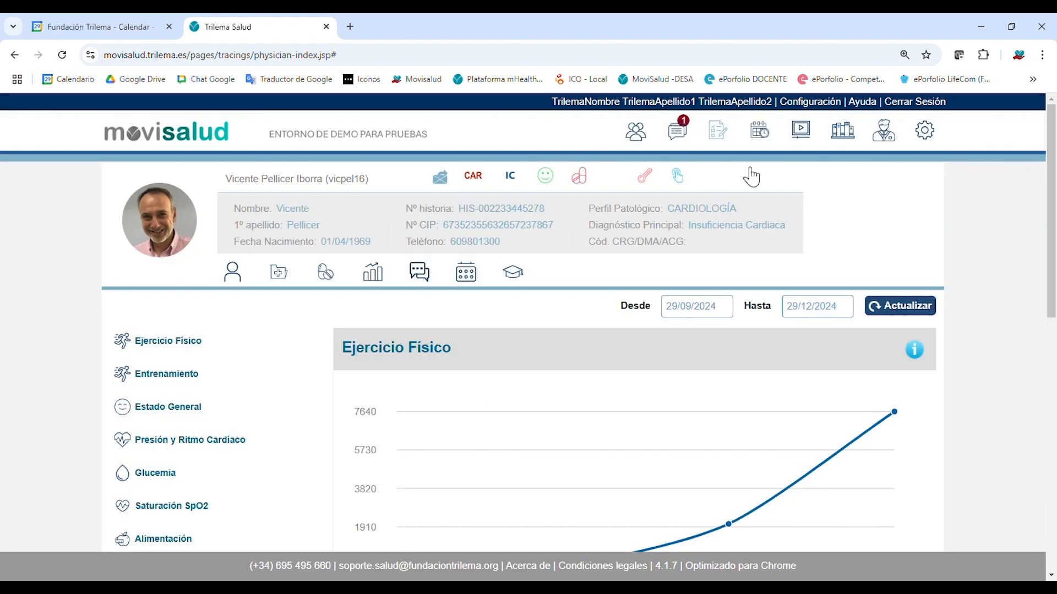
# Scroll down to the PAUTAS guidelines and check the DIARIO frequency.
pyautogui.scroll(-5, 807, 337)
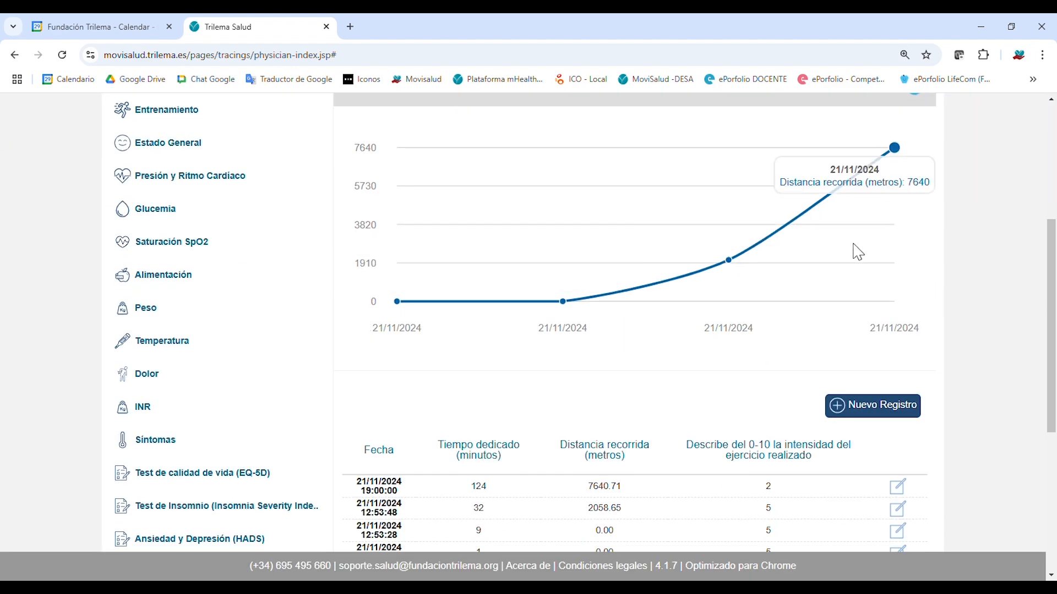
pyautogui.scroll(-3, 677, 306)
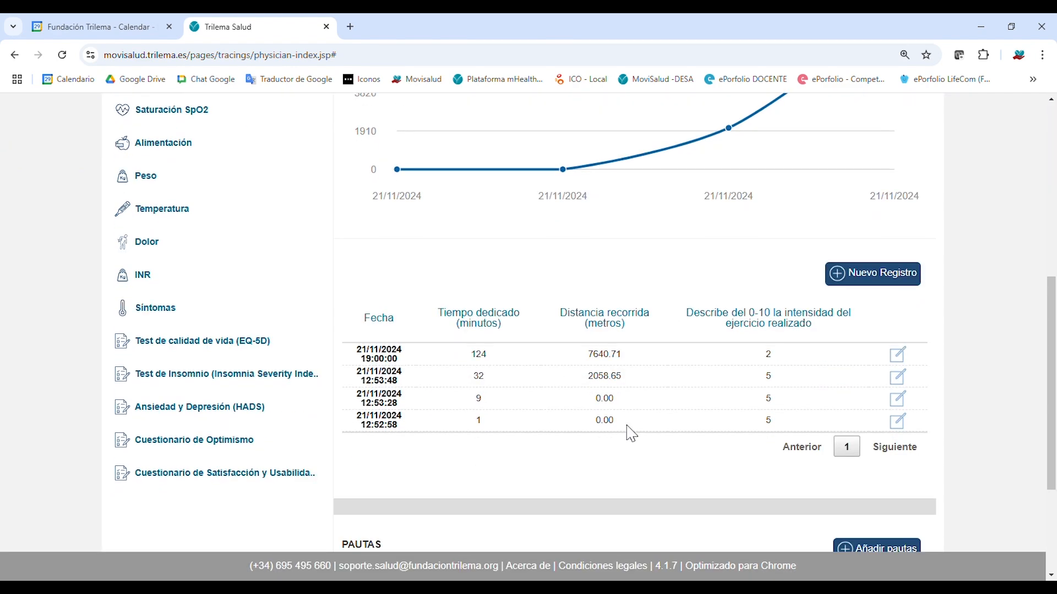
pyautogui.scroll(-4, 967, 401)
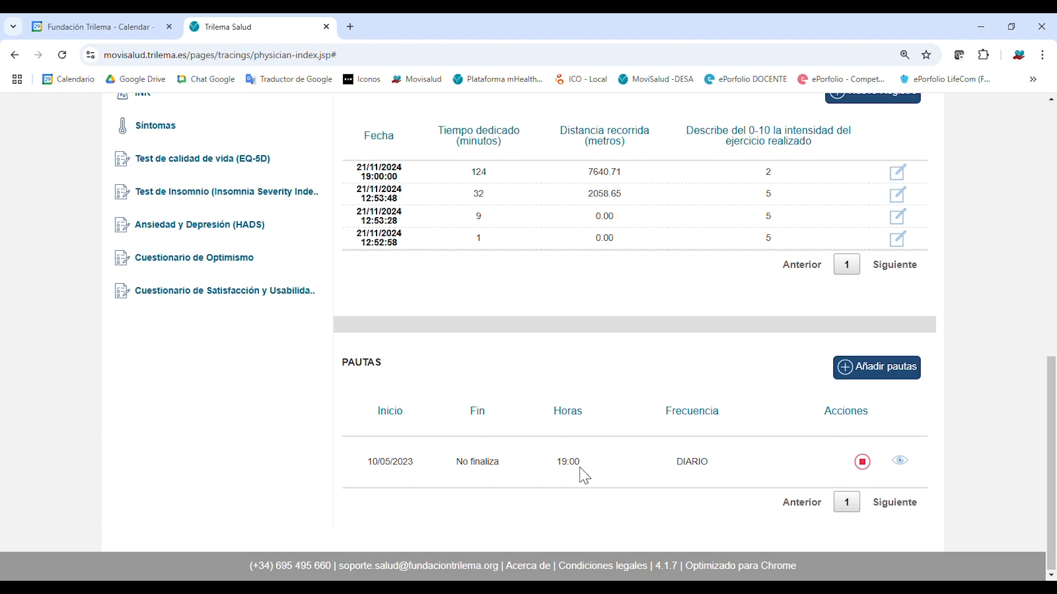
pyautogui.doubleClick(688, 467)
pyautogui.click(583, 474)
pyautogui.scroll(15, 605, 462)
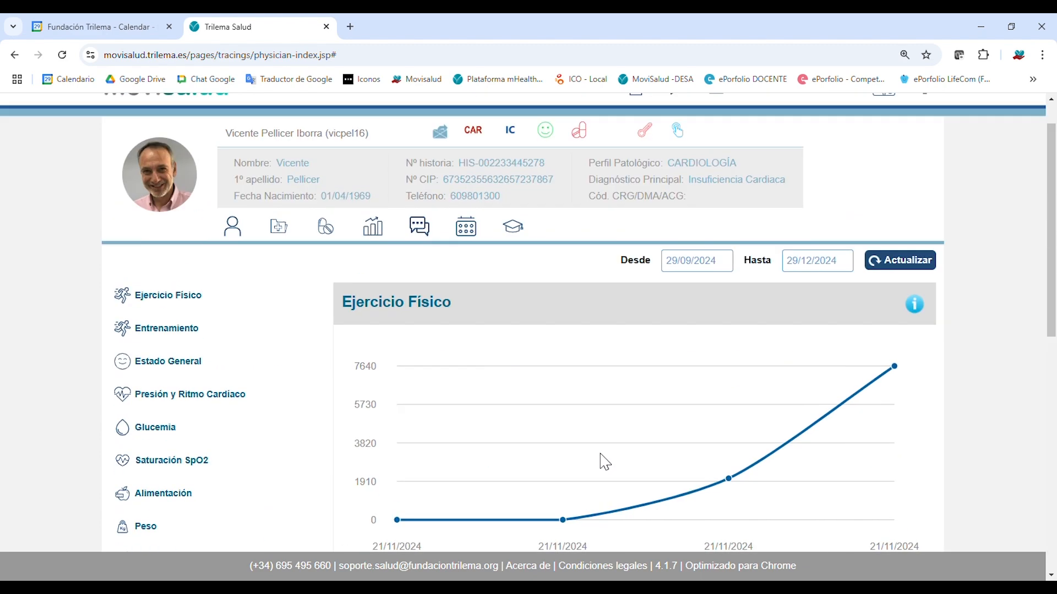
pyautogui.scroll(-1, 198, 383)
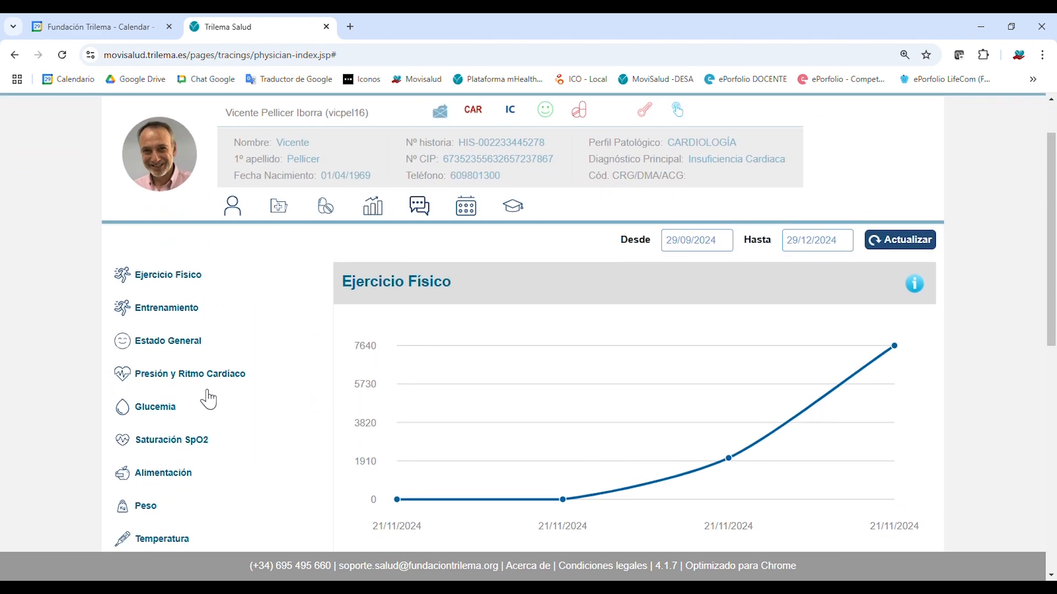
# Add and save an Estado General record for 29/12/2024 22:32 rated 3 (Mal).
pyautogui.click(195, 344)
pyautogui.scroll(-9, 861, 496)
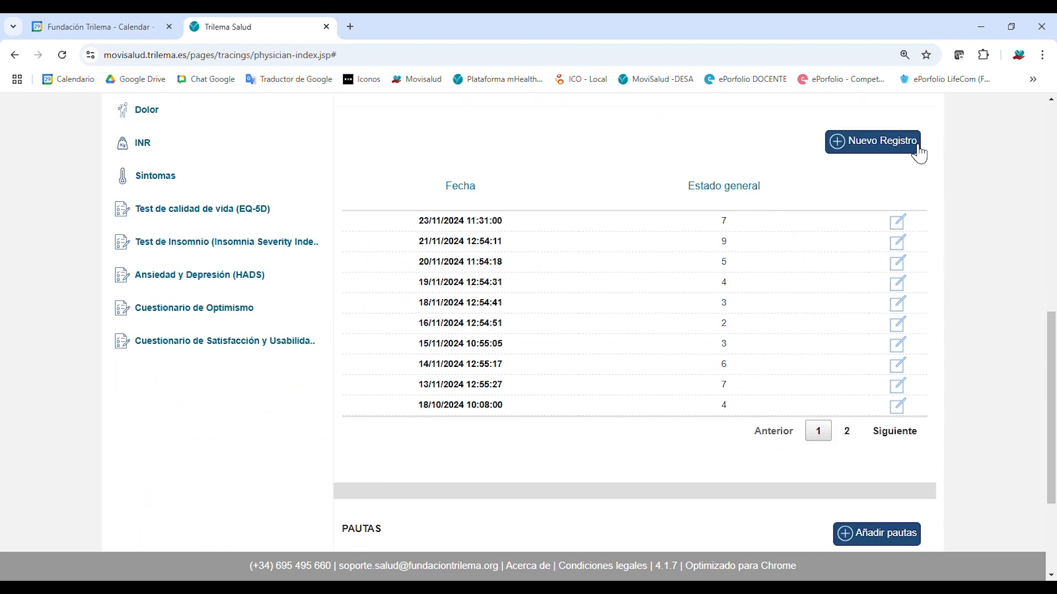
pyautogui.click(917, 153)
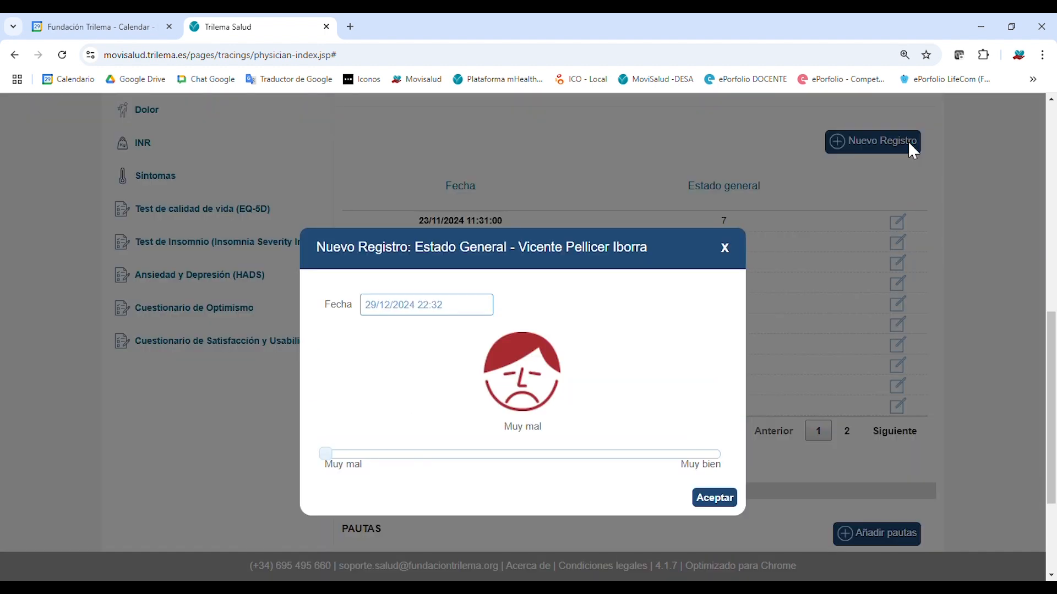
pyautogui.moveTo(326, 455); pyautogui.dragTo(620, 464)
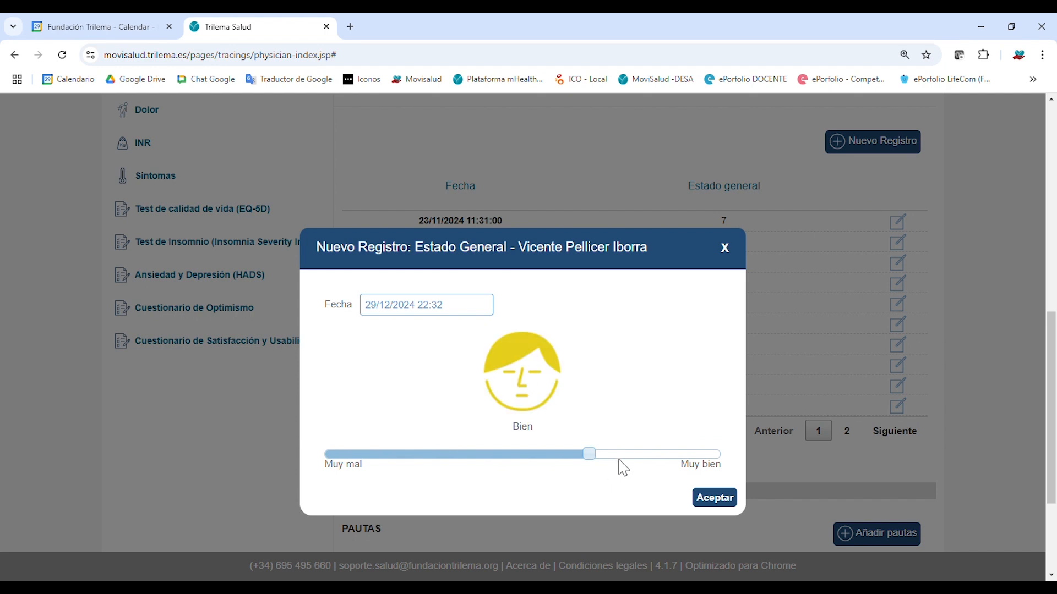
pyautogui.click(633, 456)
pyautogui.click(424, 455)
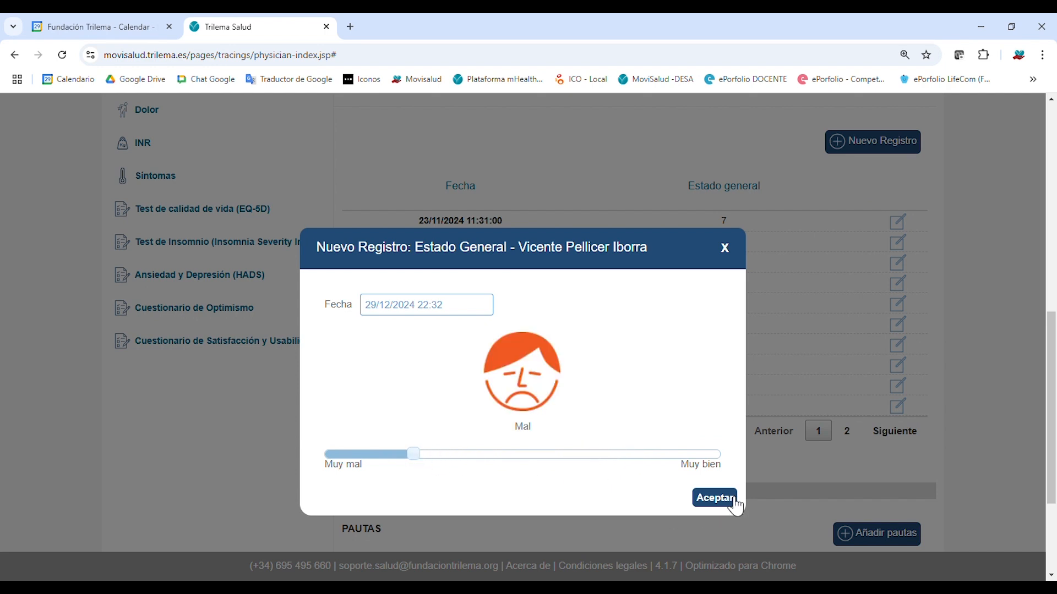
pyautogui.click(715, 498)
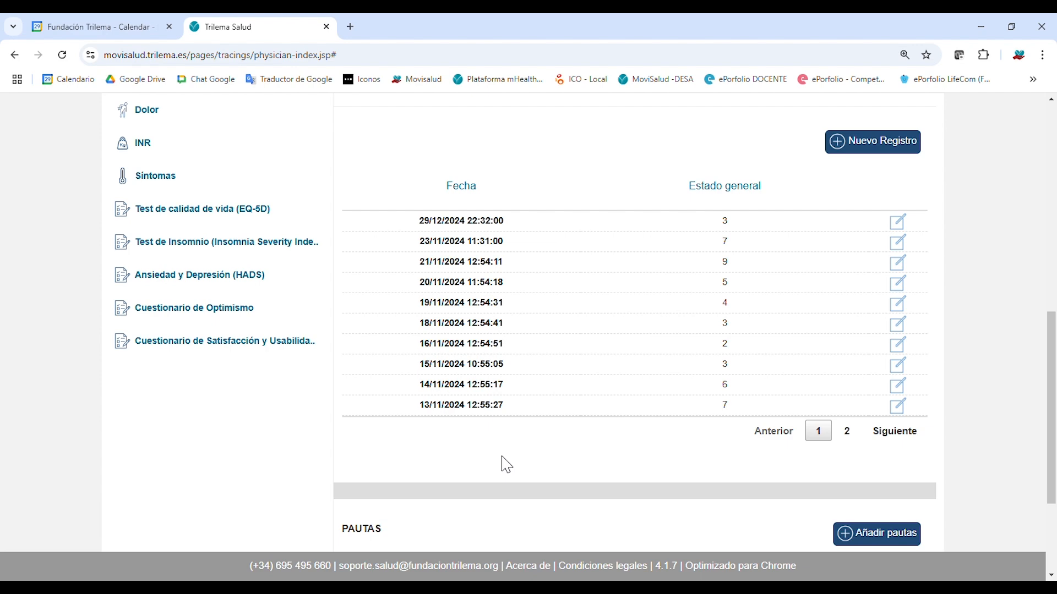
pyautogui.scroll(5, 724, 250)
pyautogui.scroll(-3, 603, 434)
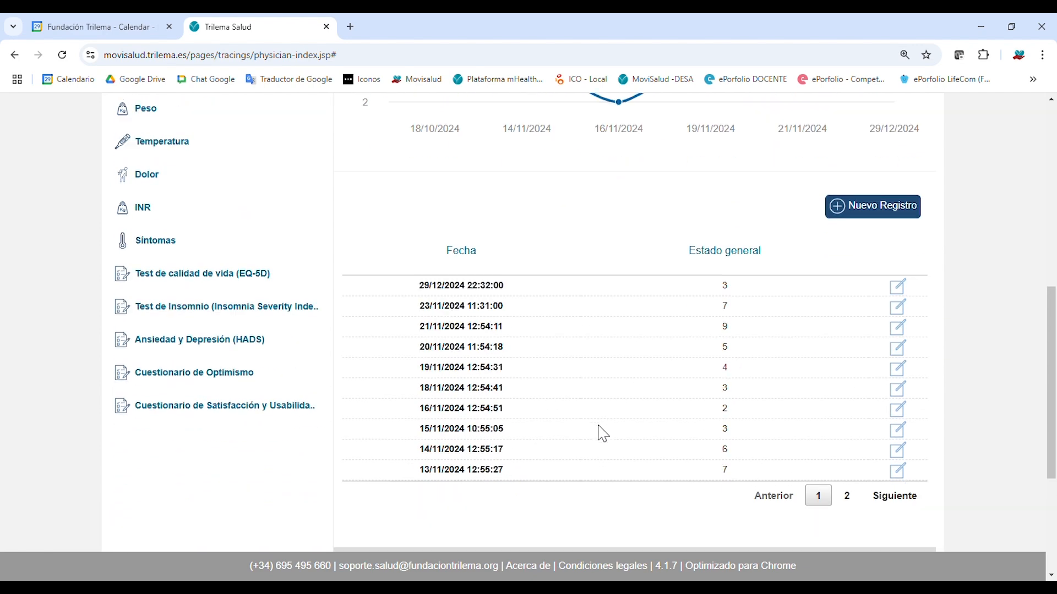
pyautogui.scroll(-1, 604, 435)
pyautogui.scroll(3, 596, 393)
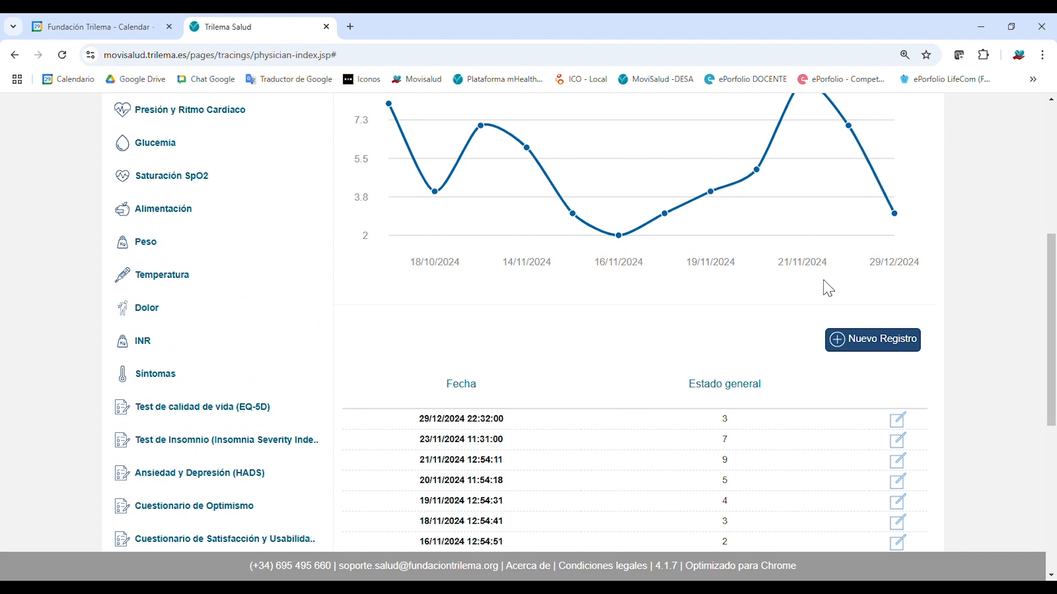
pyautogui.scroll(3, 829, 288)
pyautogui.moveTo(873, 335)
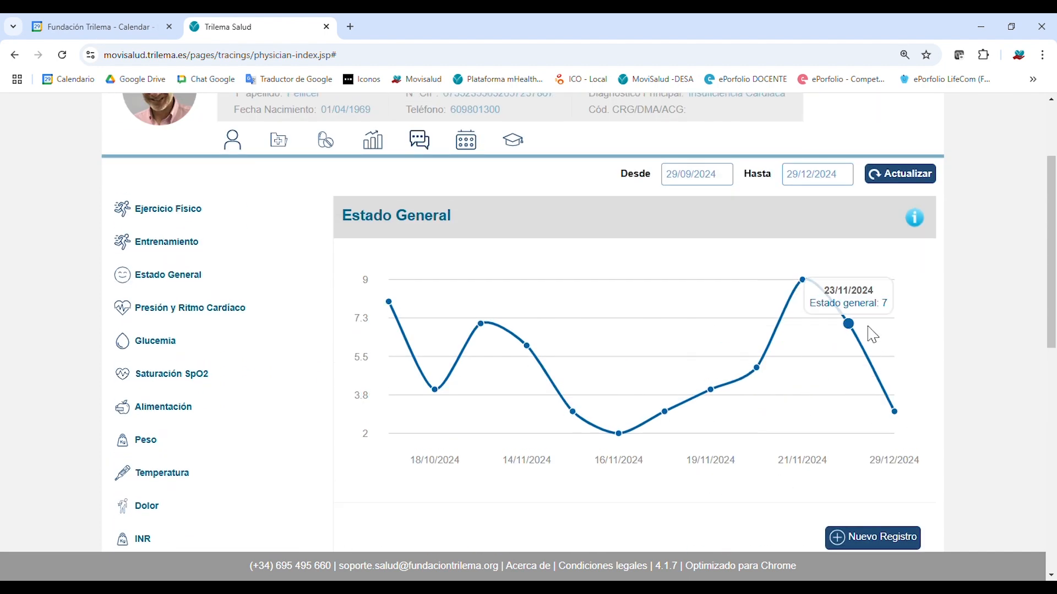
pyautogui.scroll(-2, 637, 488)
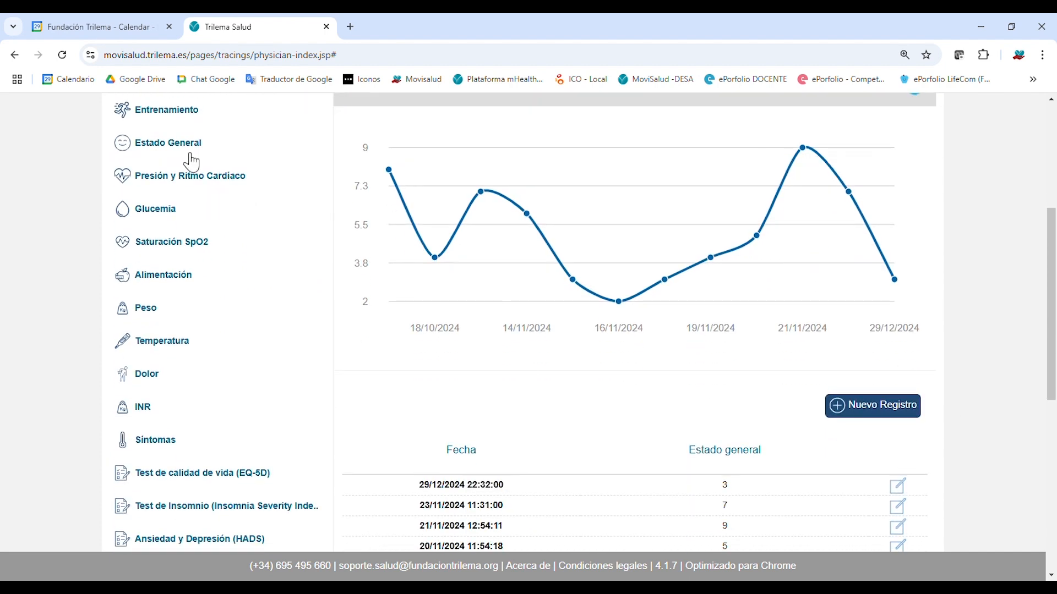
pyautogui.scroll(2, 269, 373)
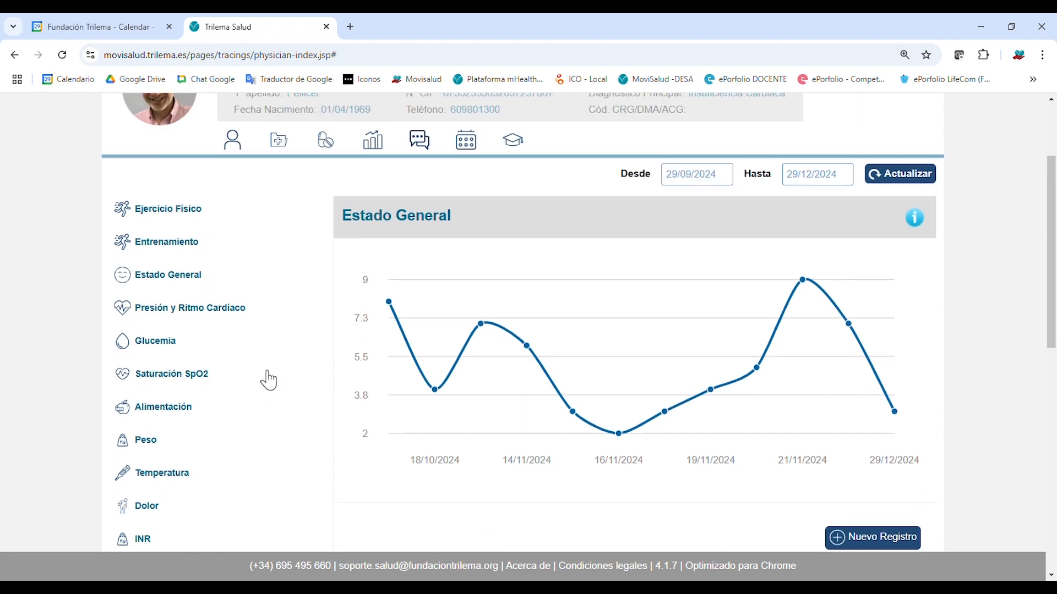
# Show Presión y Ritmo Cardíaco readings from 01/12/2023 onward and review the table through the latest 21/11/2024 entry.
pyautogui.click(197, 314)
pyautogui.click(705, 179)
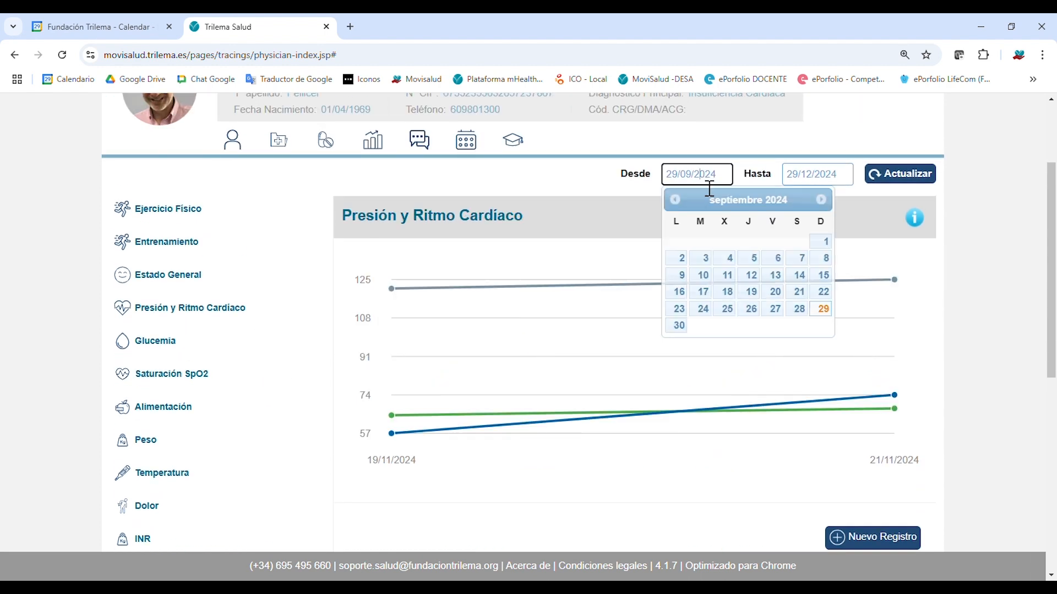
pyautogui.click(676, 199)
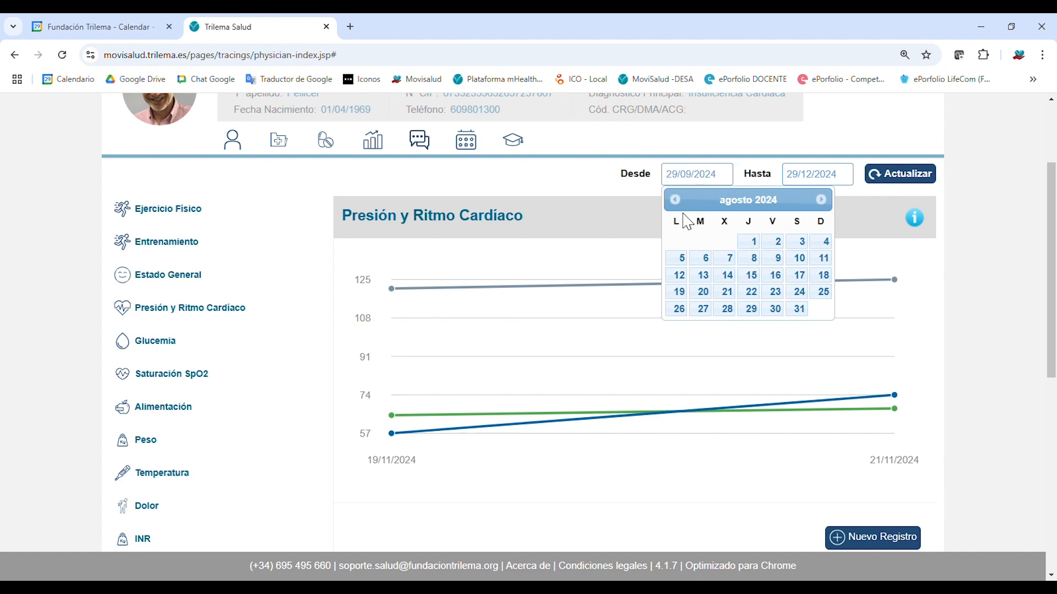
pyautogui.click(676, 200)
pyautogui.click(675, 199)
pyautogui.click(677, 200)
pyautogui.click(677, 200)
pyautogui.click(677, 200)
pyautogui.click(677, 200)
pyautogui.click(677, 200)
pyautogui.click(677, 200)
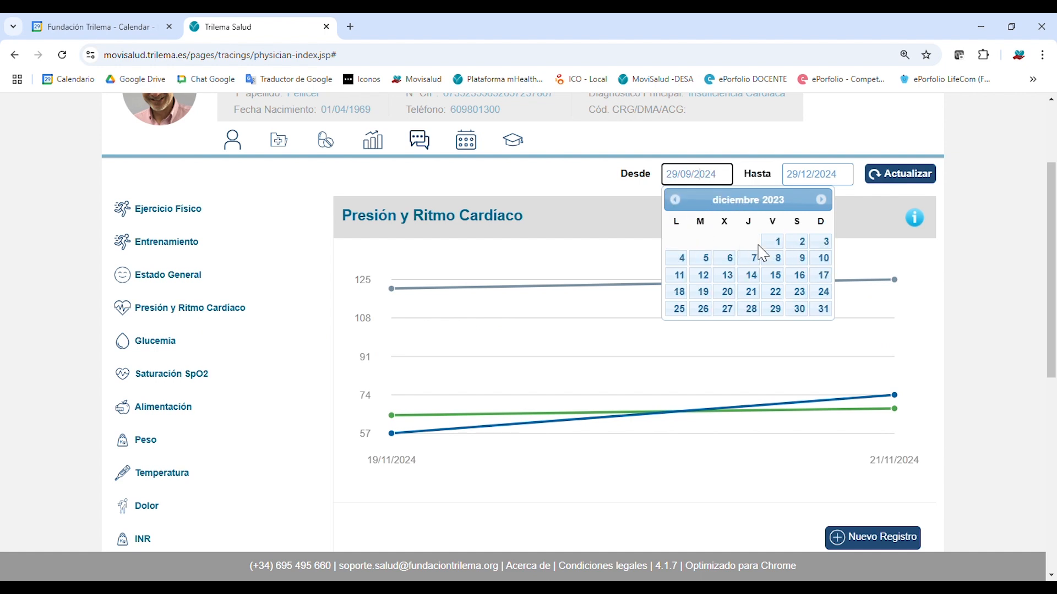
pyautogui.click(771, 243)
pyautogui.click(892, 175)
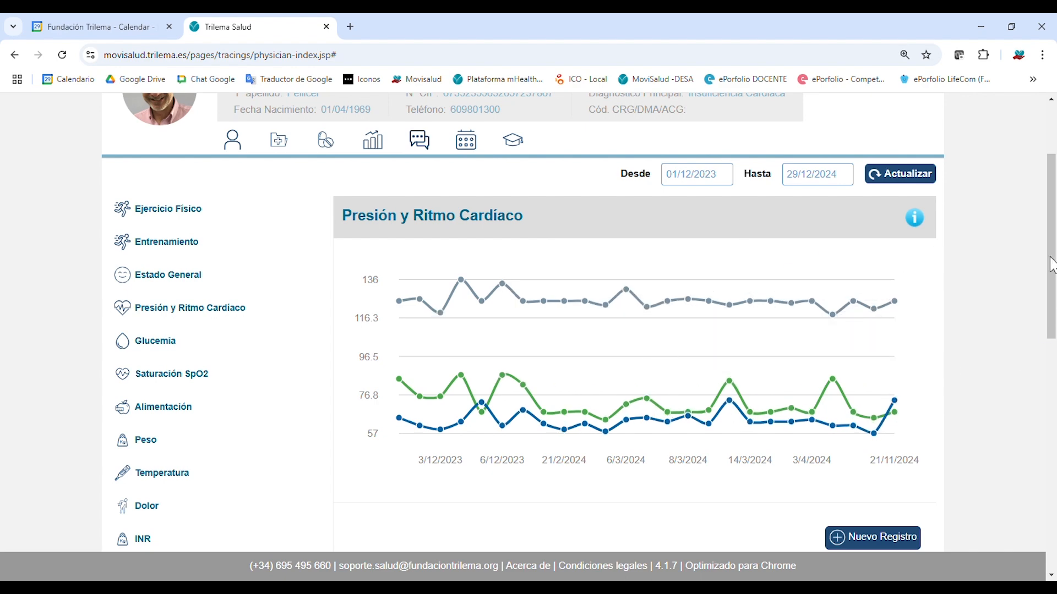
pyautogui.moveTo(1052, 265); pyautogui.dragTo(1054, 407)
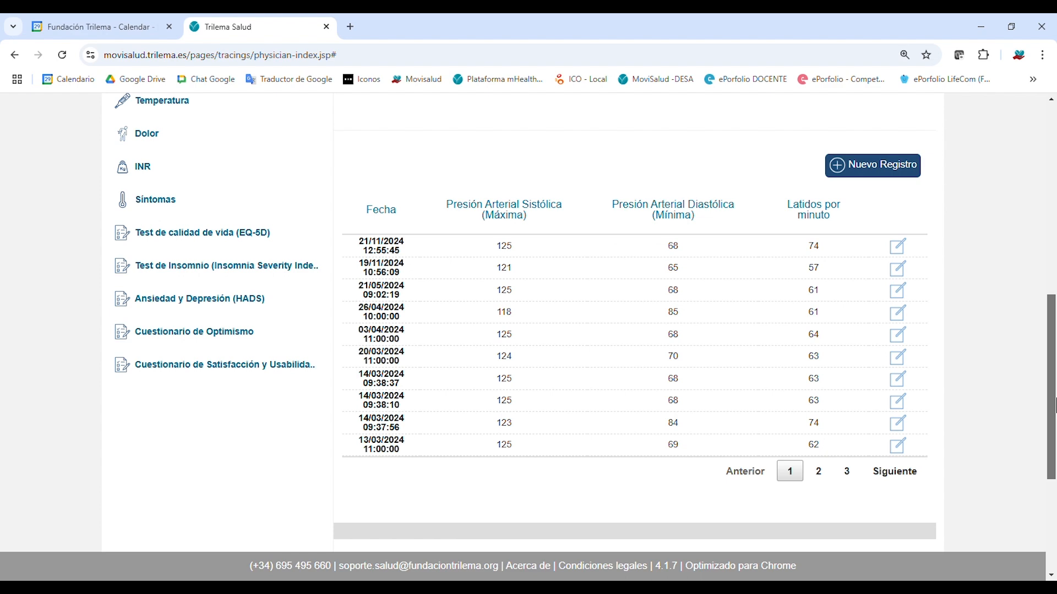
pyautogui.moveTo(1055, 407); pyautogui.dragTo(1055, 495)
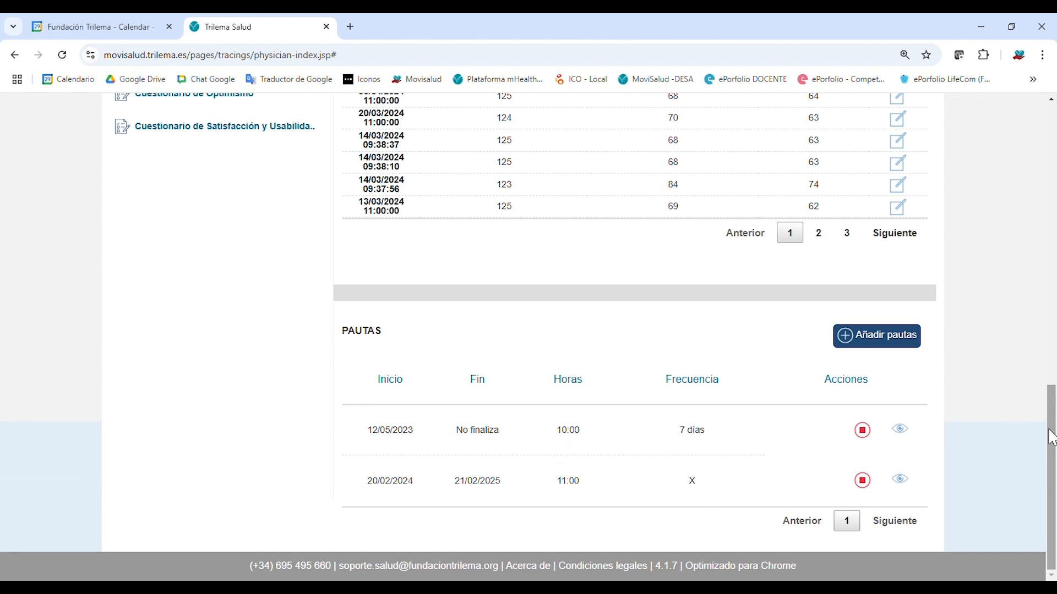
pyautogui.moveTo(1052, 437); pyautogui.dragTo(1052, 246)
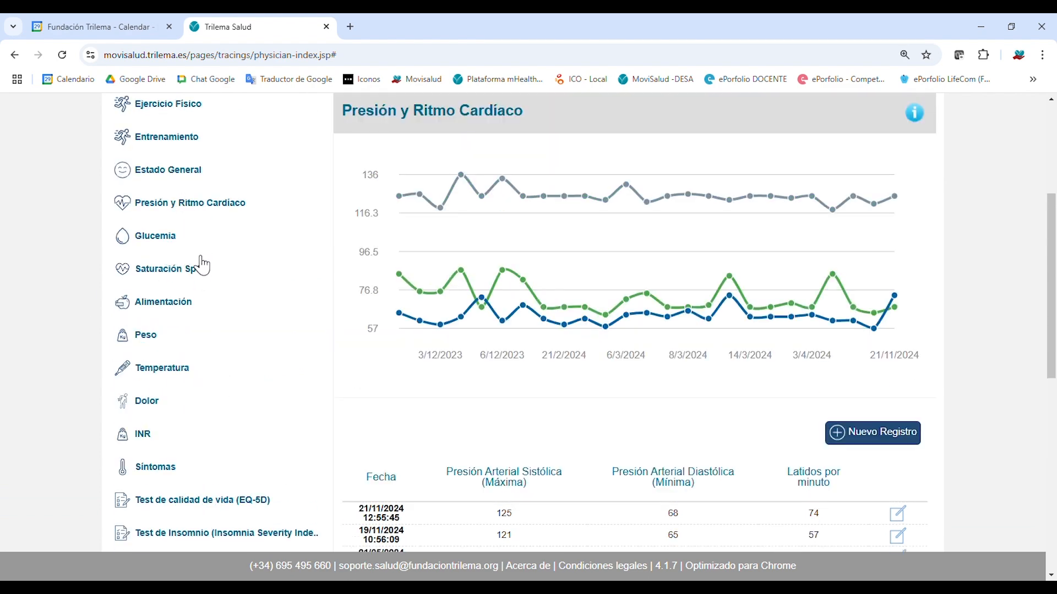
pyautogui.scroll(-3, 209, 413)
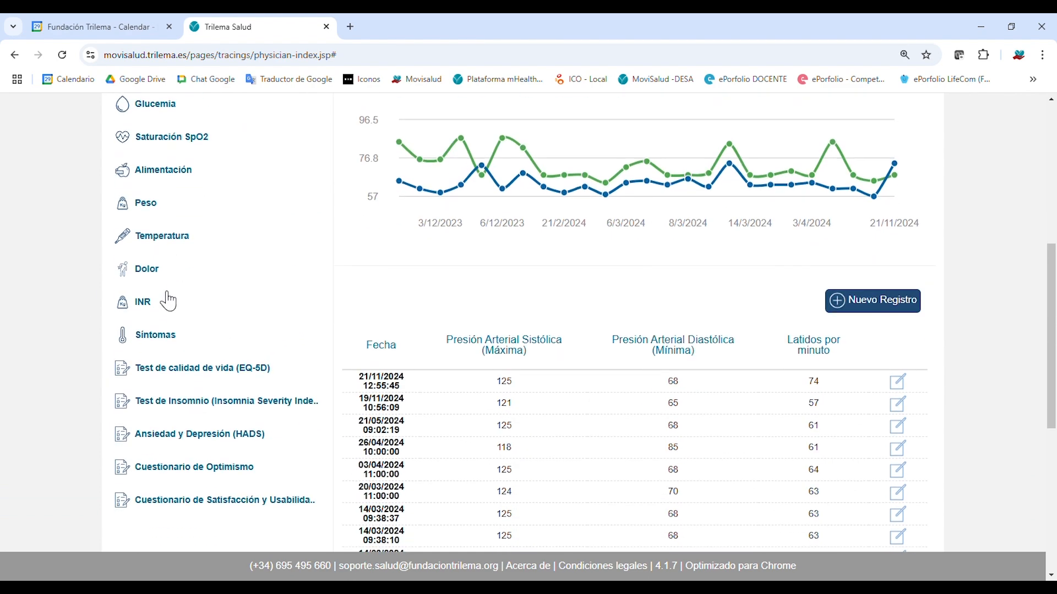
# Filter the Síntomas section to records from 01/01/2024 onward.
pyautogui.click(164, 341)
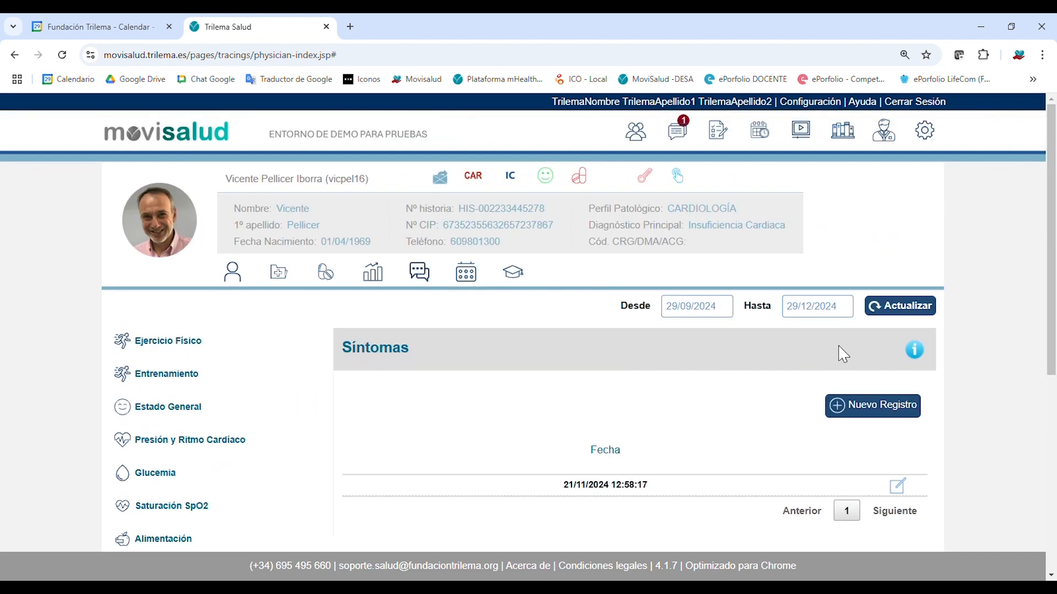
pyautogui.scroll(-1, 785, 382)
pyautogui.click(721, 247)
pyautogui.click(676, 267)
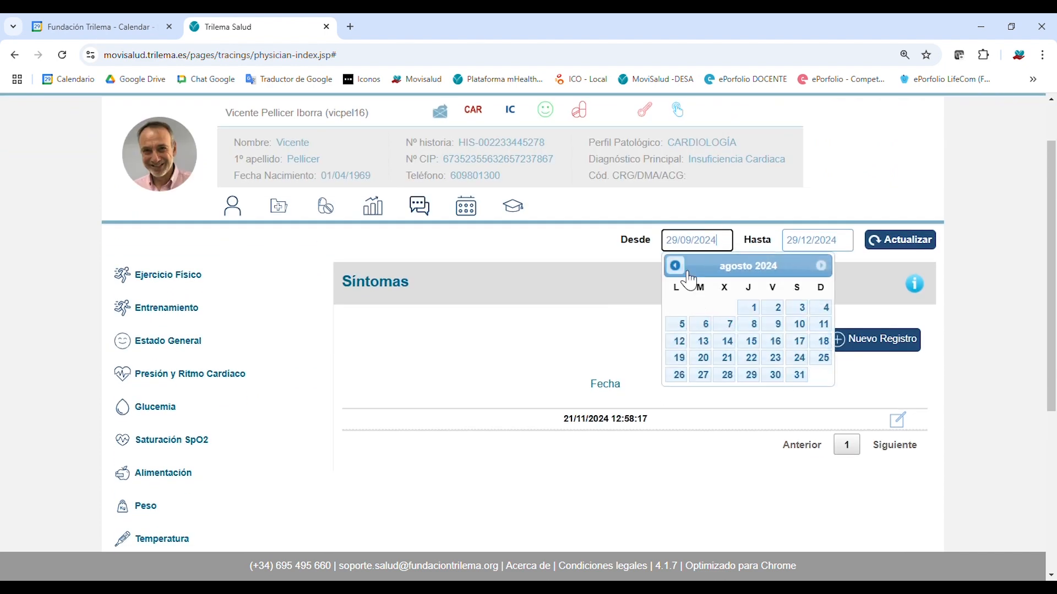
pyautogui.click(675, 267)
pyautogui.click(676, 268)
pyautogui.click(676, 267)
pyautogui.click(676, 268)
pyautogui.click(676, 268)
pyautogui.click(676, 267)
pyautogui.click(676, 268)
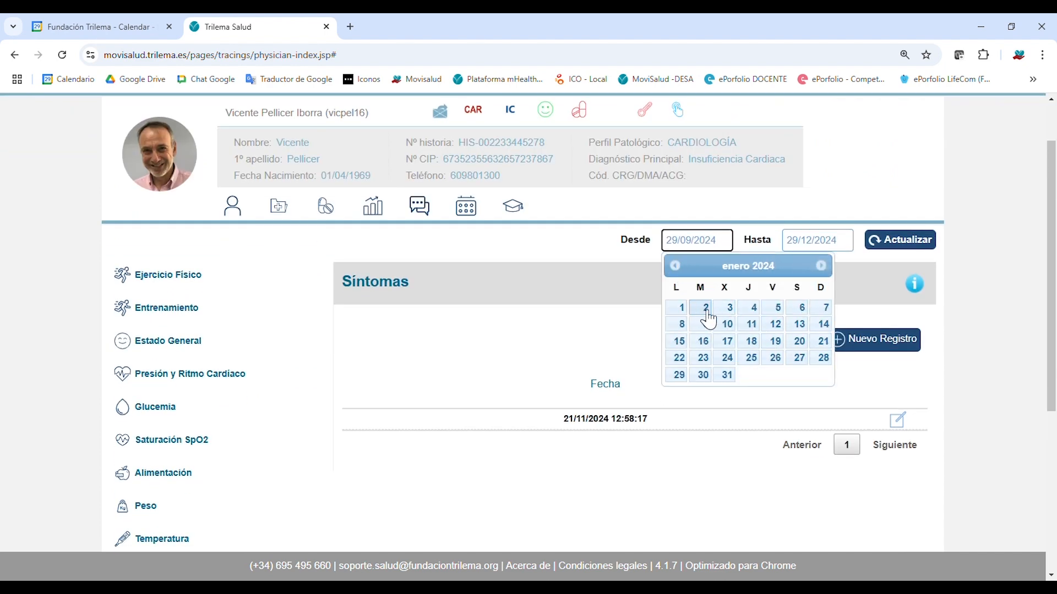
pyautogui.click(680, 307)
pyautogui.click(877, 253)
pyautogui.click(889, 251)
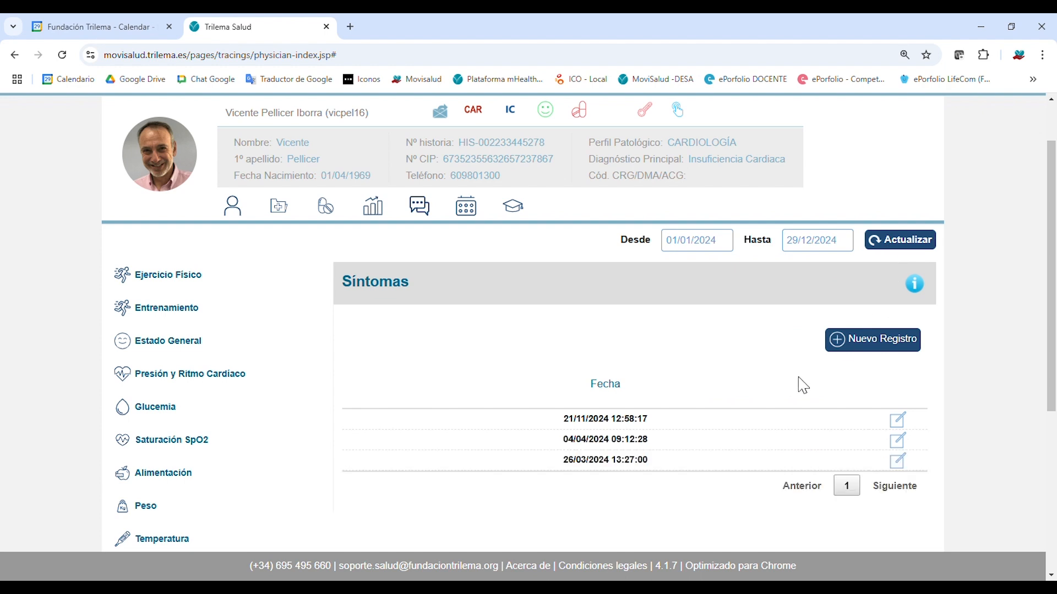
# Inspect the details of the 04/04/2024, 21/11/2024 and 26/03/2024 symptom records.
pyautogui.click(898, 440)
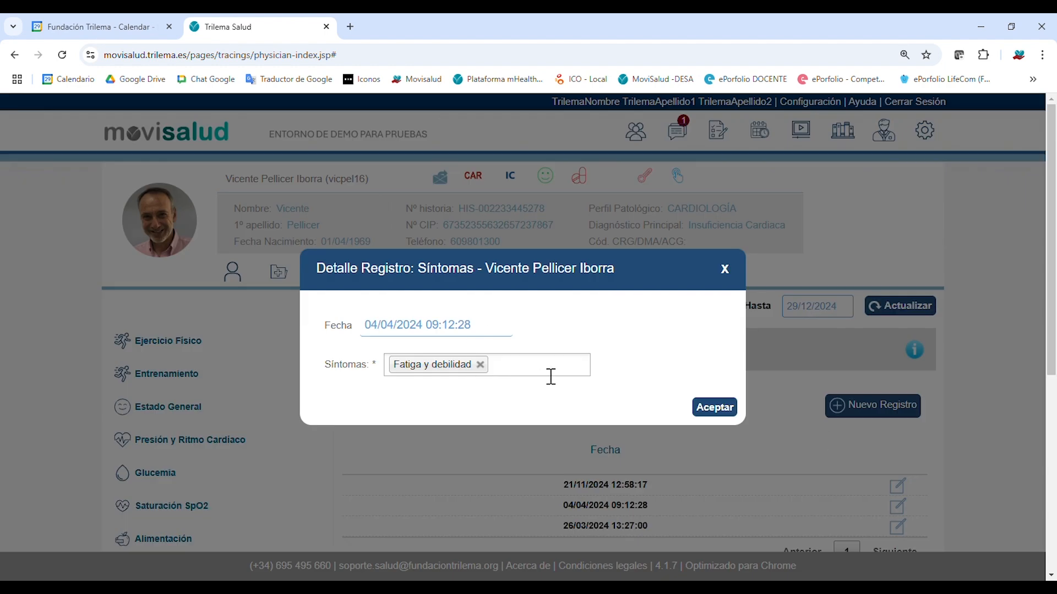
pyautogui.click(733, 269)
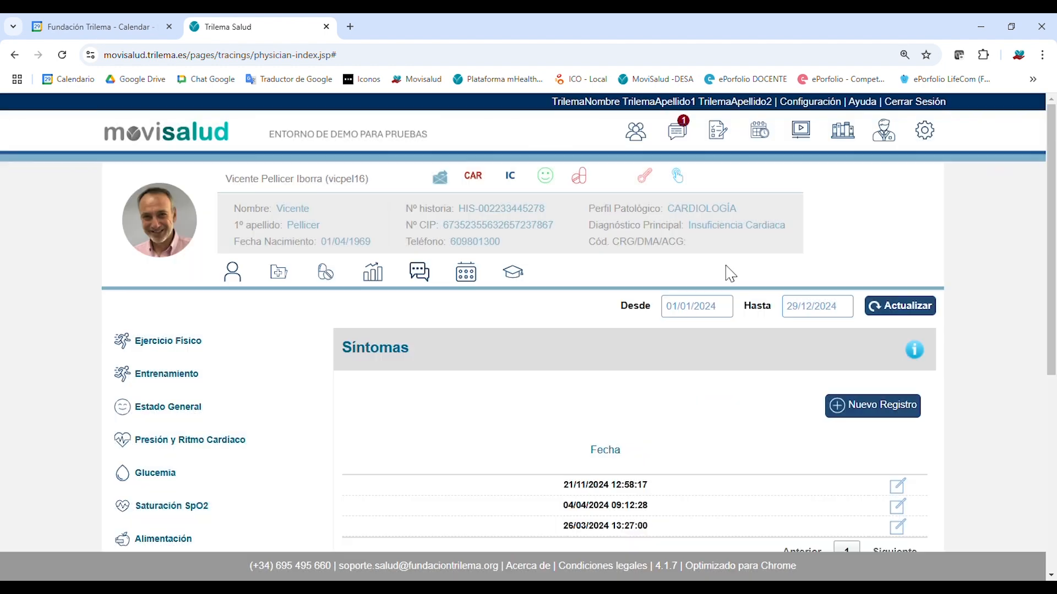
pyautogui.click(897, 487)
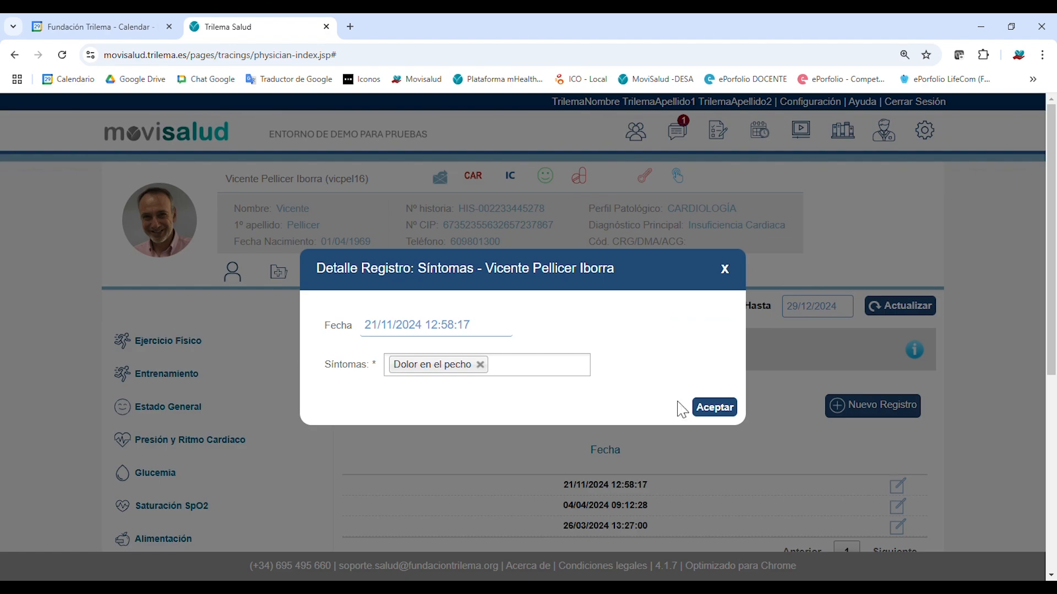
pyautogui.click(730, 276)
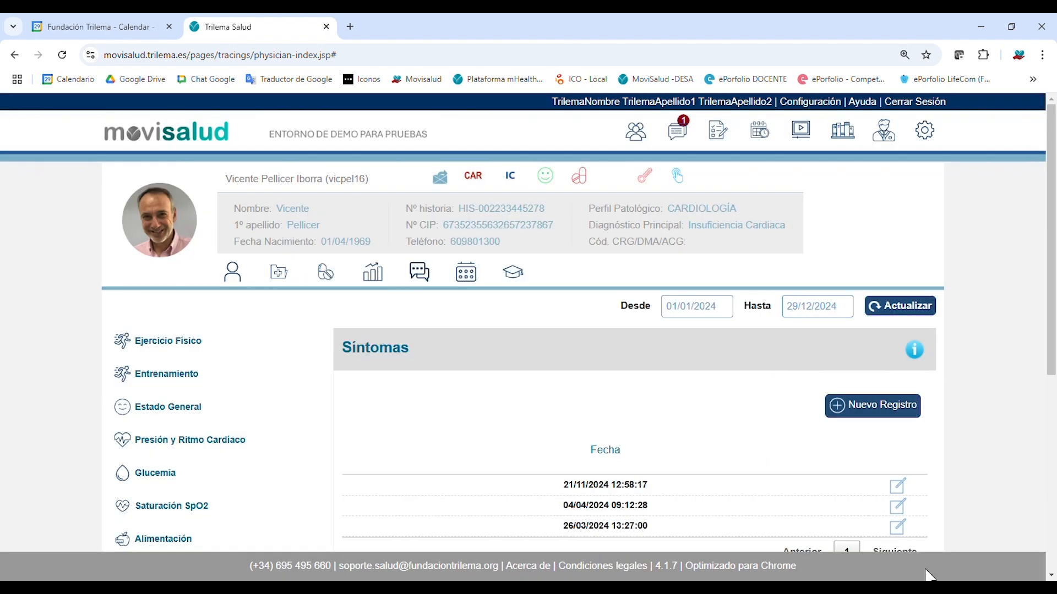
pyautogui.click(898, 527)
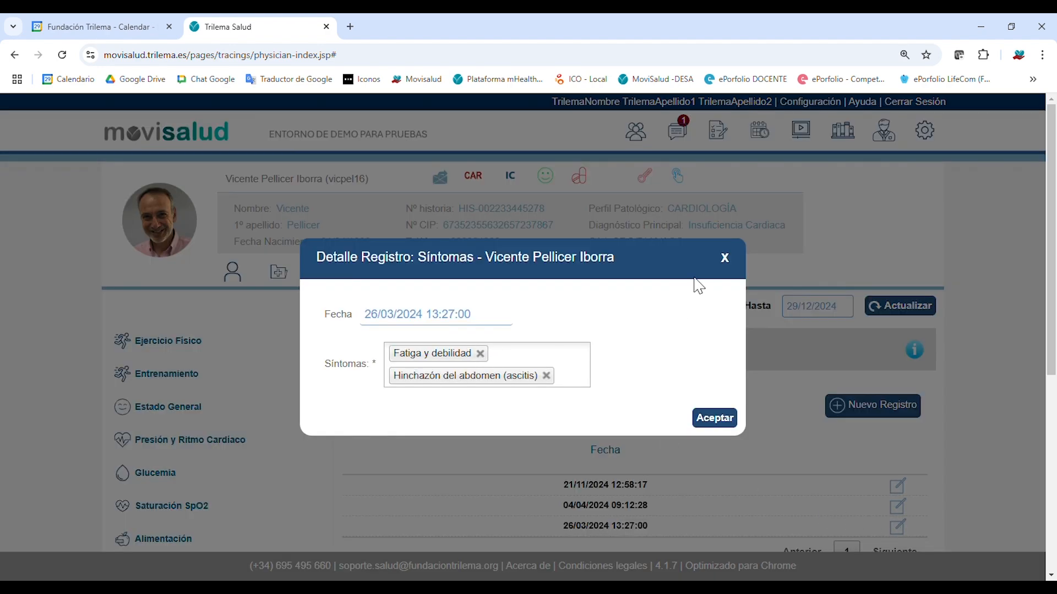
pyautogui.click(728, 259)
pyautogui.scroll(-3, 335, 409)
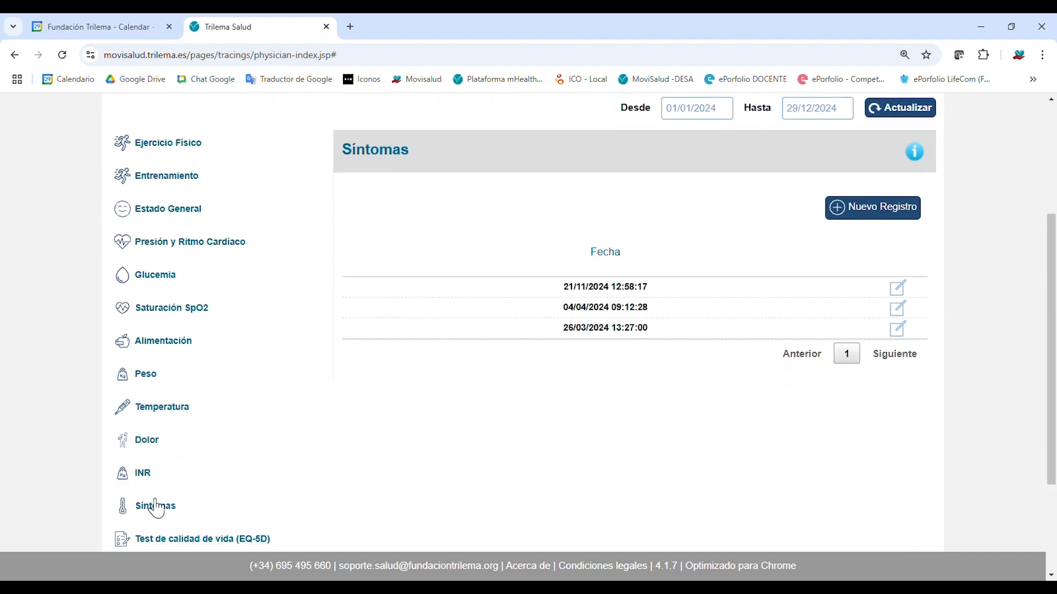
pyautogui.scroll(-1, 188, 497)
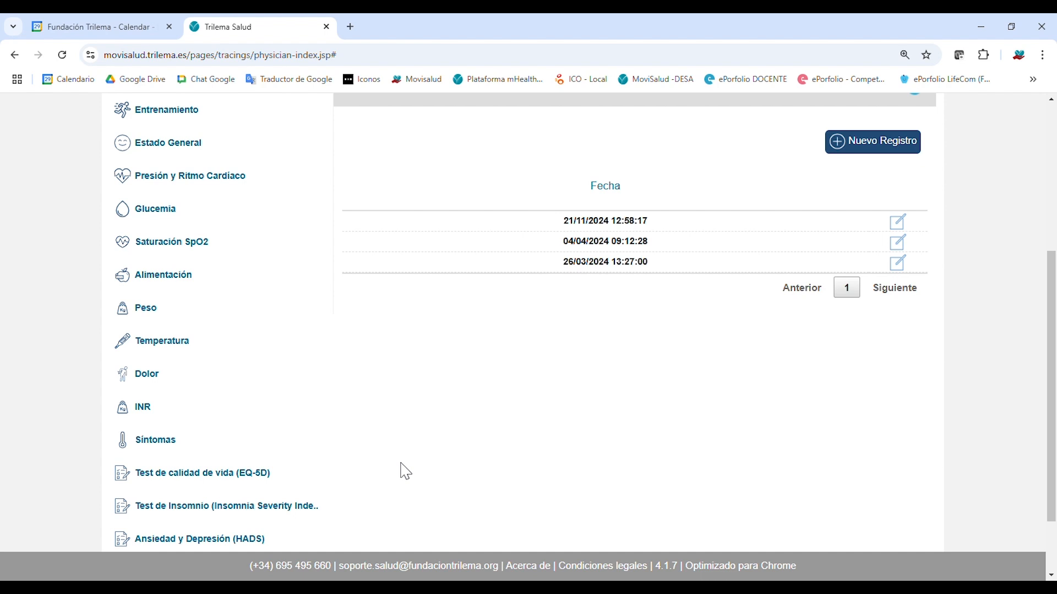
# Open the Test de calidad de vida (EQ-5D) results section.
pyautogui.scroll(-2, 418, 470)
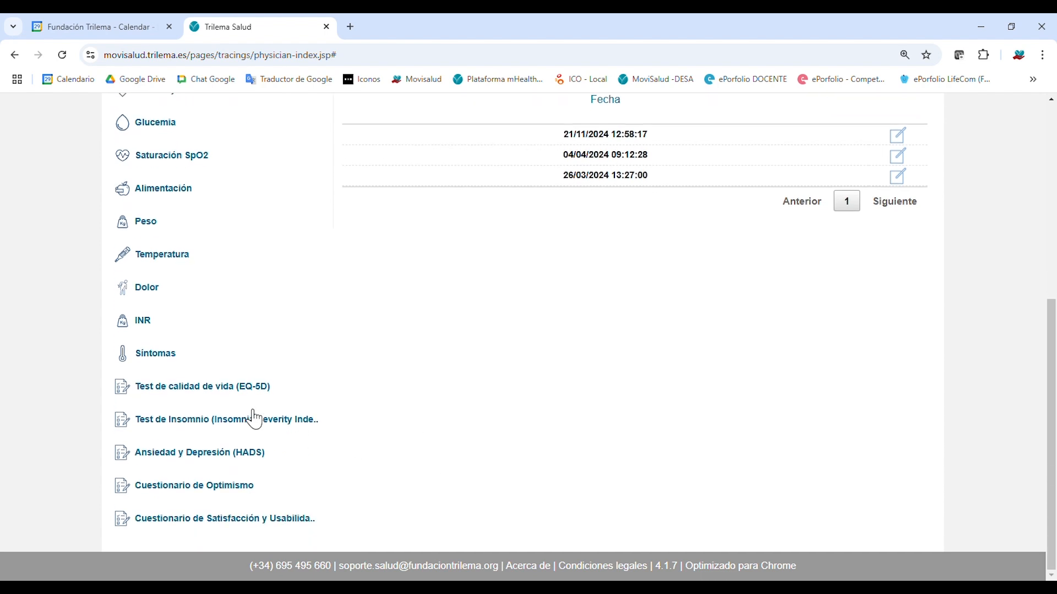
pyautogui.click(238, 395)
pyautogui.scroll(-5, 501, 431)
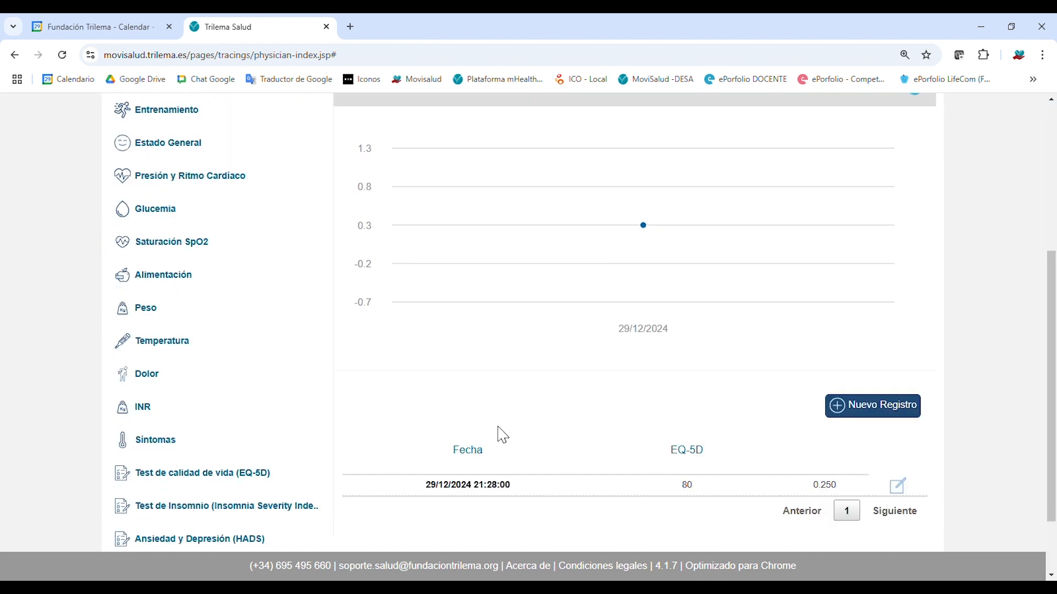
pyautogui.moveTo(636, 221)
pyautogui.scroll(4, 519, 349)
# Set Desde to 01/12/2023, update, and review the six results through 29/12/2024.
pyautogui.click(698, 241)
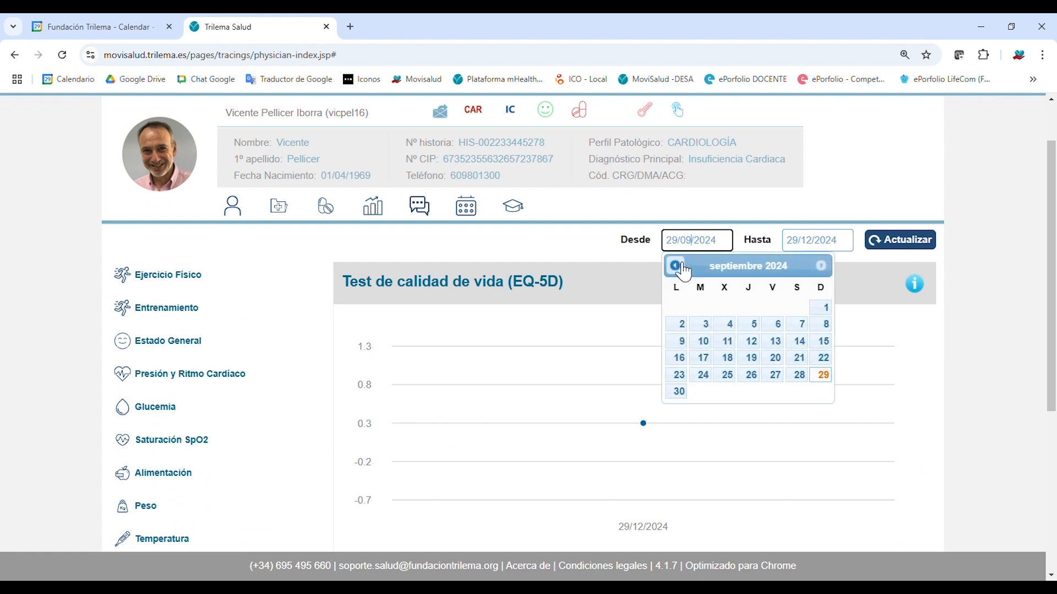
pyautogui.click(682, 267)
pyautogui.click(682, 267)
pyautogui.click(682, 267)
pyautogui.click(676, 266)
pyautogui.click(676, 267)
pyautogui.click(676, 266)
pyautogui.click(676, 267)
pyautogui.click(676, 267)
pyautogui.click(676, 266)
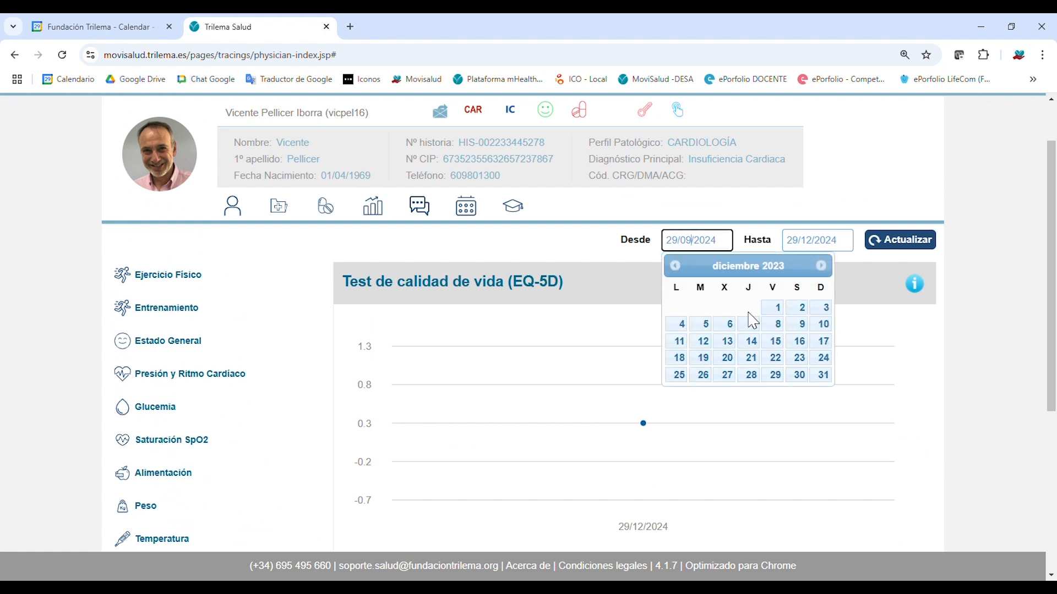
pyautogui.click(776, 308)
pyautogui.click(887, 252)
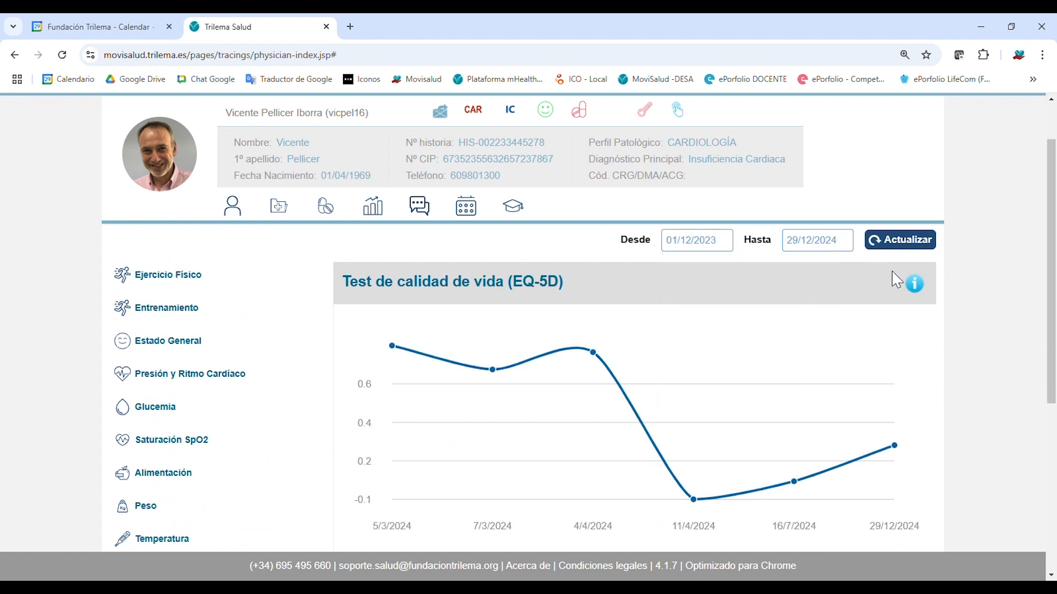
pyautogui.scroll(-4, 888, 364)
pyautogui.scroll(-1, 887, 364)
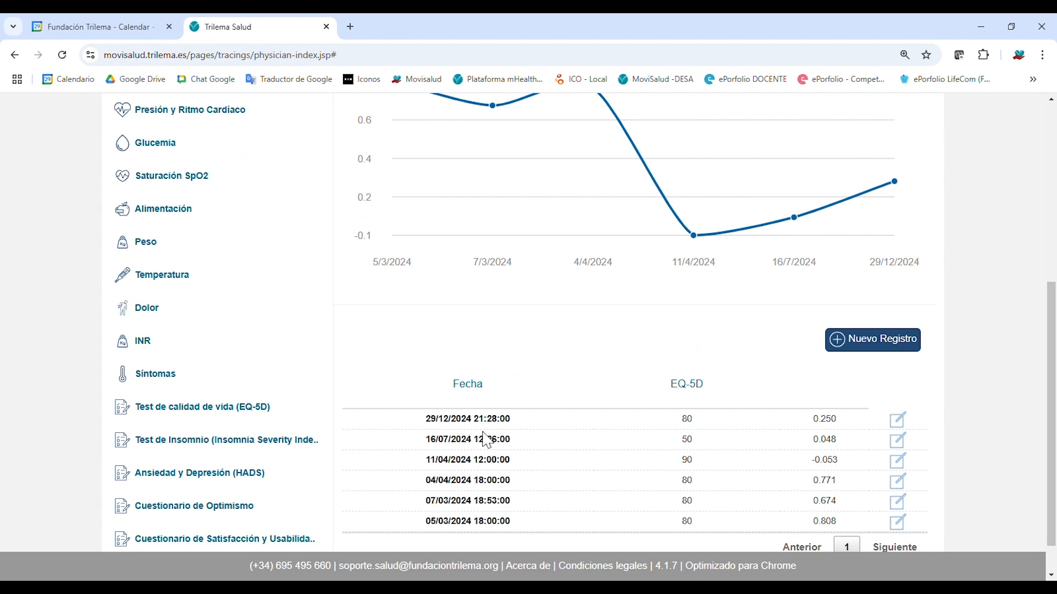
pyautogui.scroll(1, 566, 434)
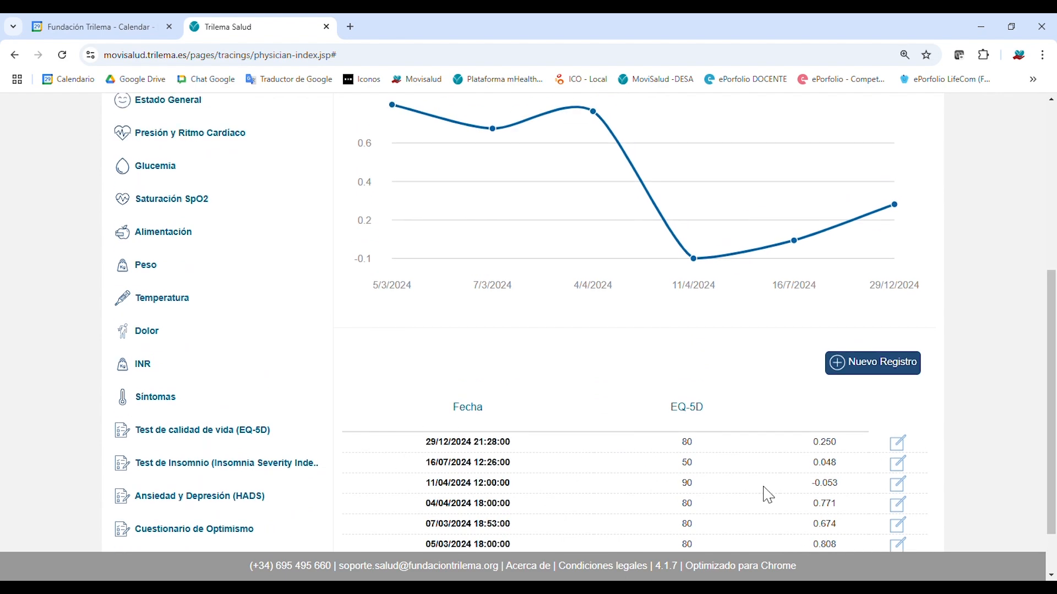
pyautogui.scroll(-1, 682, 490)
pyautogui.scroll(1, 705, 474)
pyautogui.scroll(-1, 709, 502)
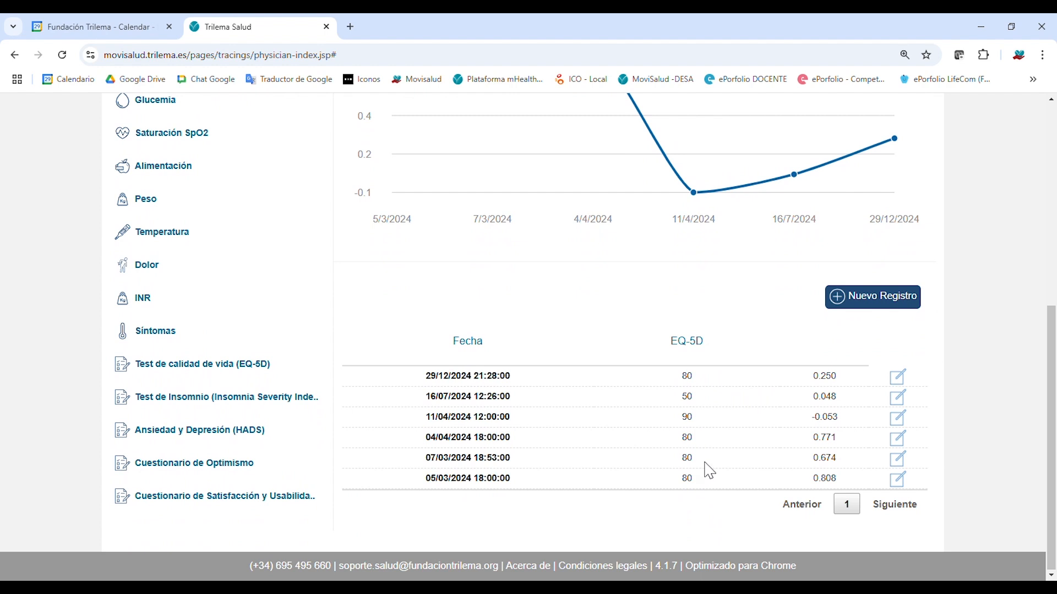
pyautogui.scroll(2, 698, 383)
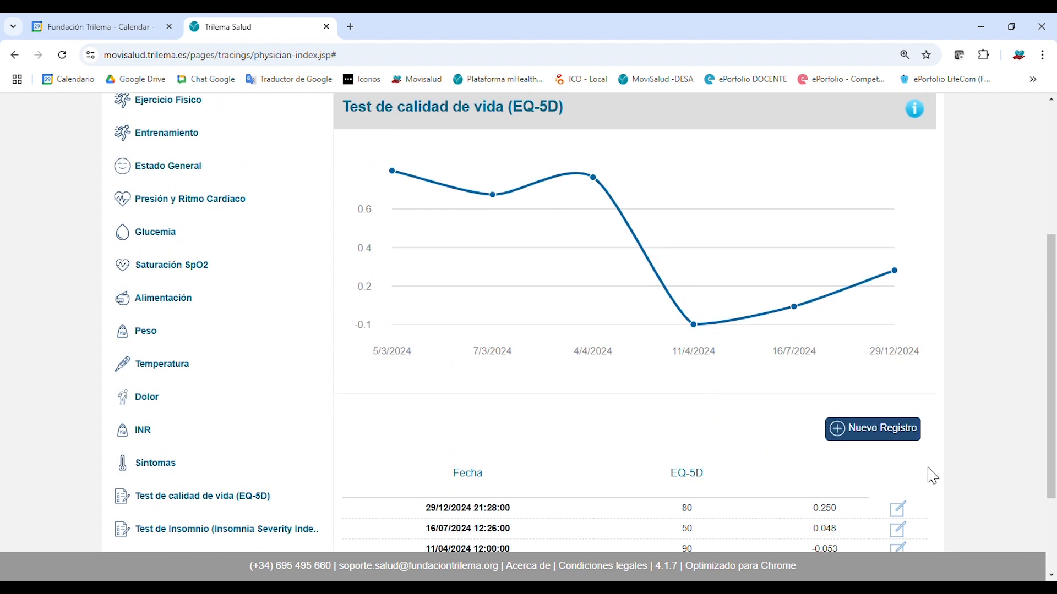
# Start a new EQ-5D record answering 2, 2, 2, 1 and 3 across the five dimensions.
pyautogui.click(911, 442)
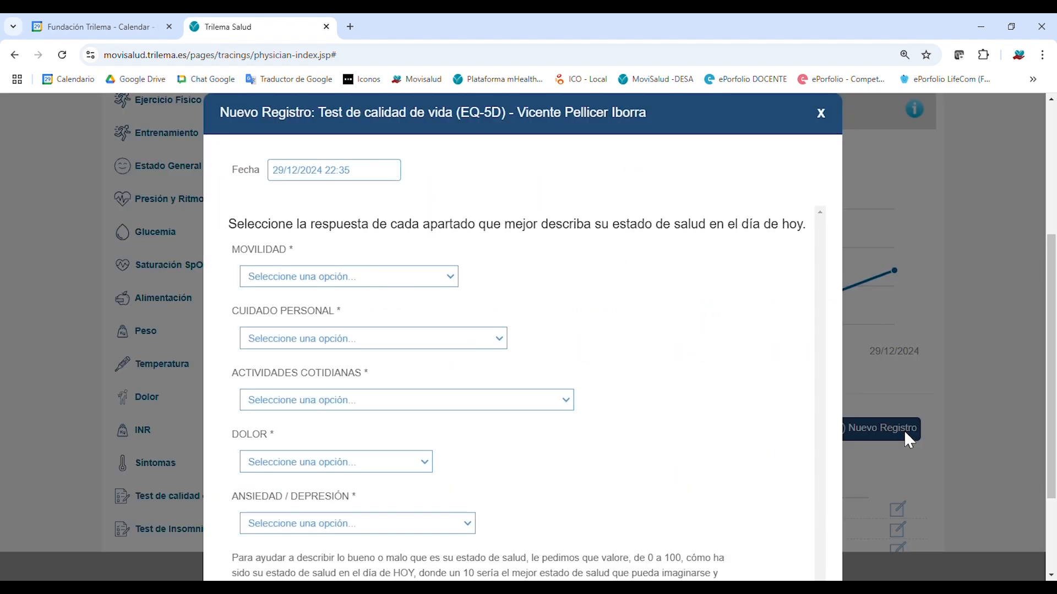
pyautogui.click(367, 278)
pyautogui.click(358, 338)
pyautogui.click(359, 396)
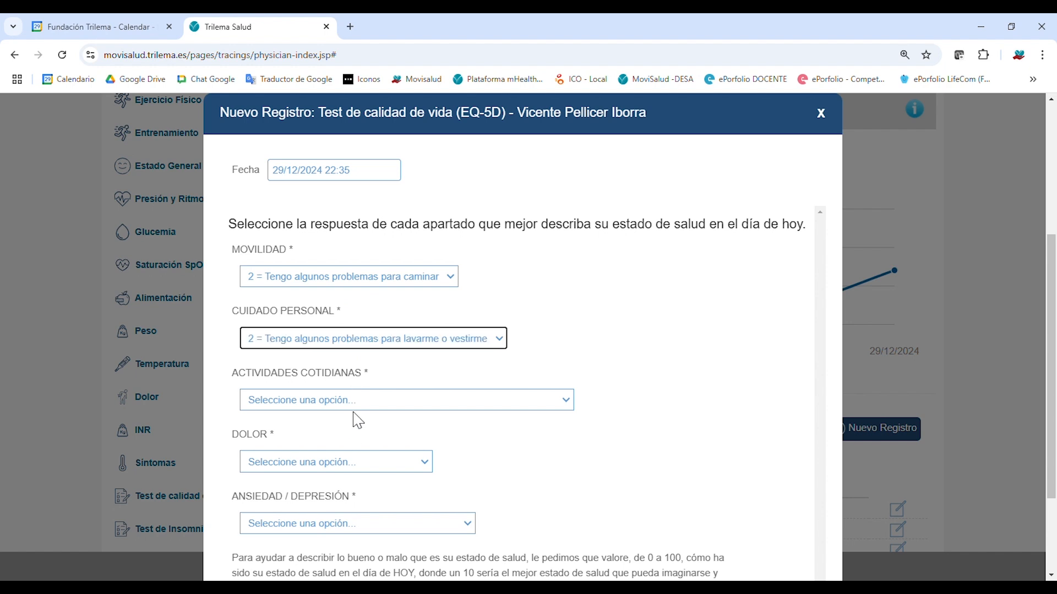
pyautogui.click(361, 407)
pyautogui.click(373, 462)
pyautogui.click(404, 468)
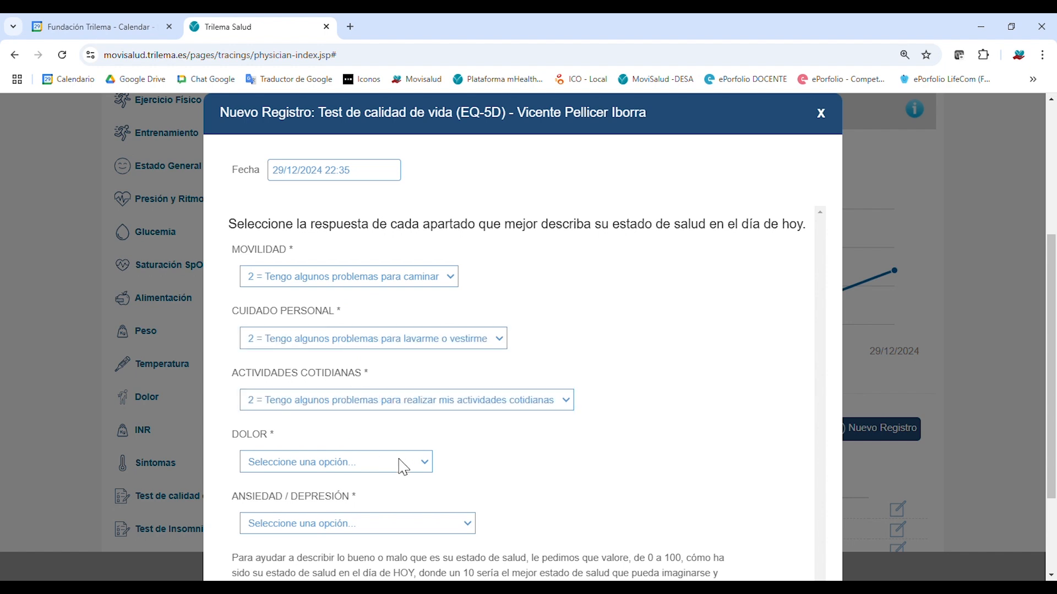
pyautogui.click(387, 510)
pyautogui.click(395, 525)
pyautogui.click(393, 510)
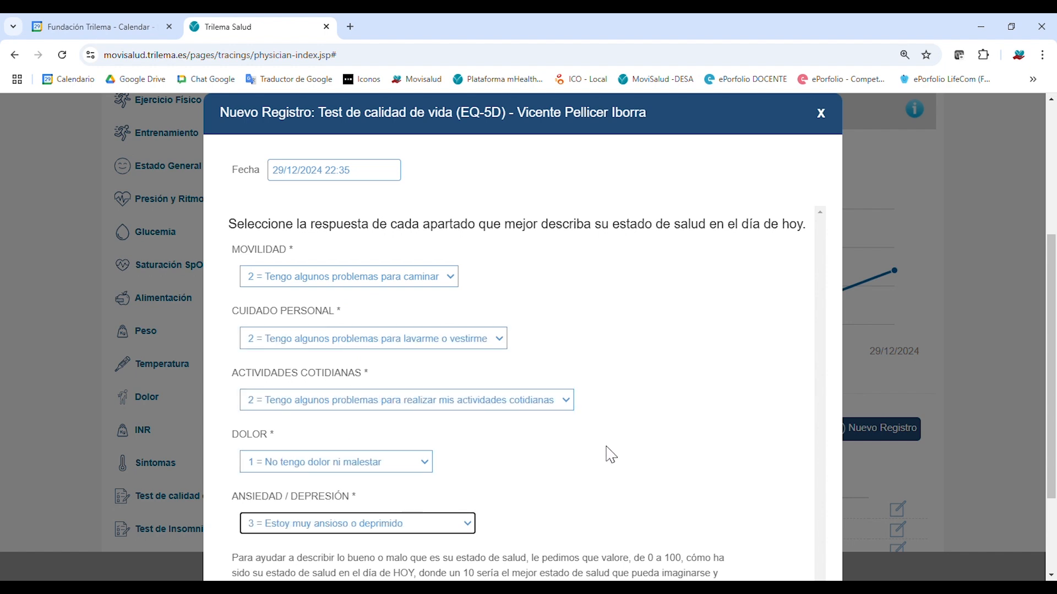
# Rate today's health at 70 and save the record.
pyautogui.scroll(1, 791, 486)
pyautogui.scroll(-2, 815, 441)
pyautogui.scroll(-1, 820, 383)
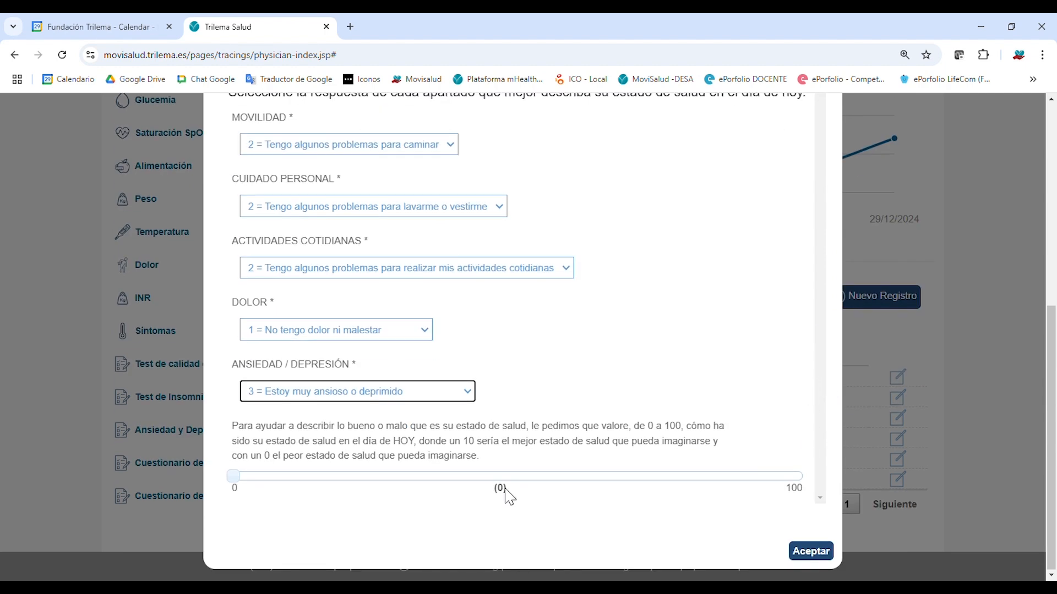
pyautogui.click(485, 477)
pyautogui.click(648, 479)
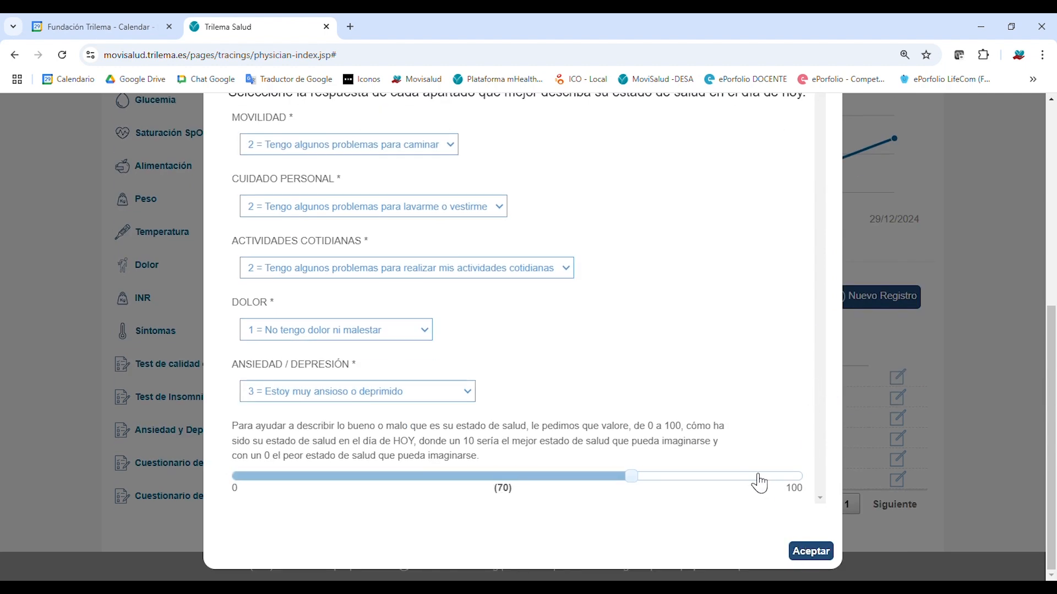
pyautogui.click(813, 552)
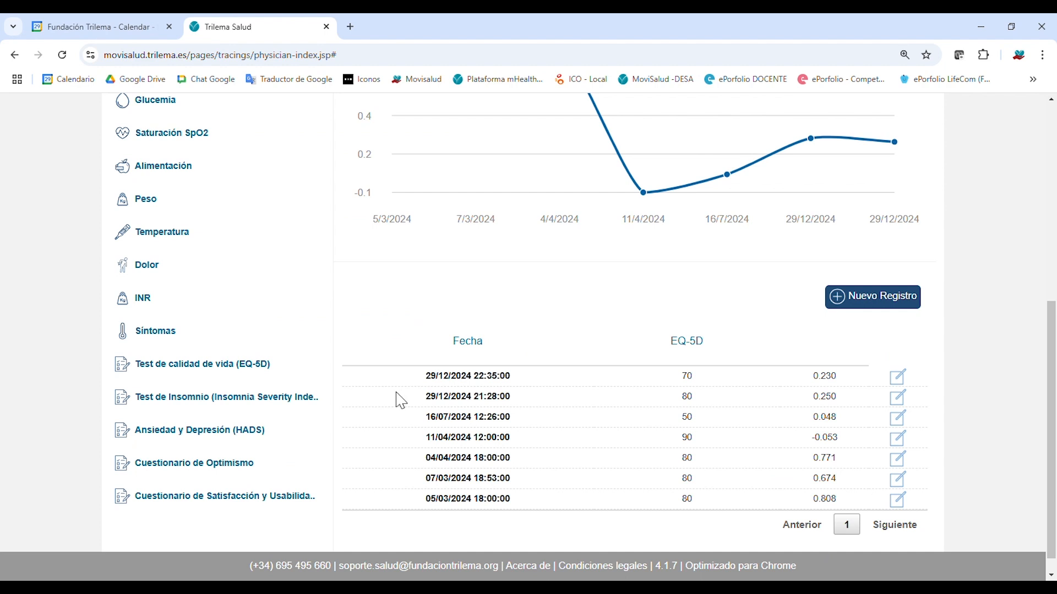
# Scroll over the EQ-5D chart, now plotting seven points ending with 29/12/2024 at 0.230.
pyautogui.scroll(7, 401, 401)
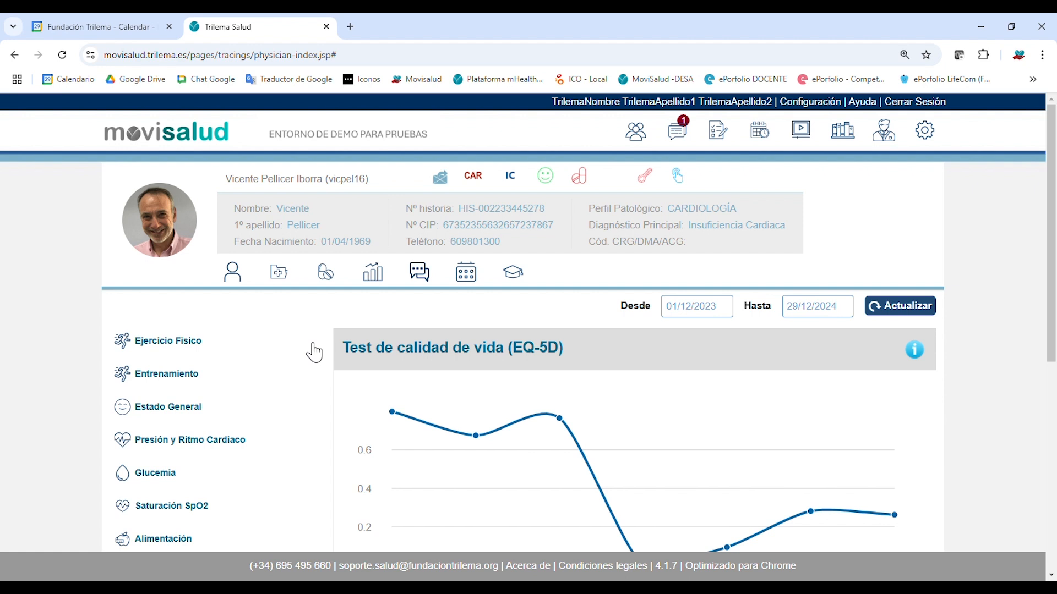
pyautogui.scroll(-2, 1000, 421)
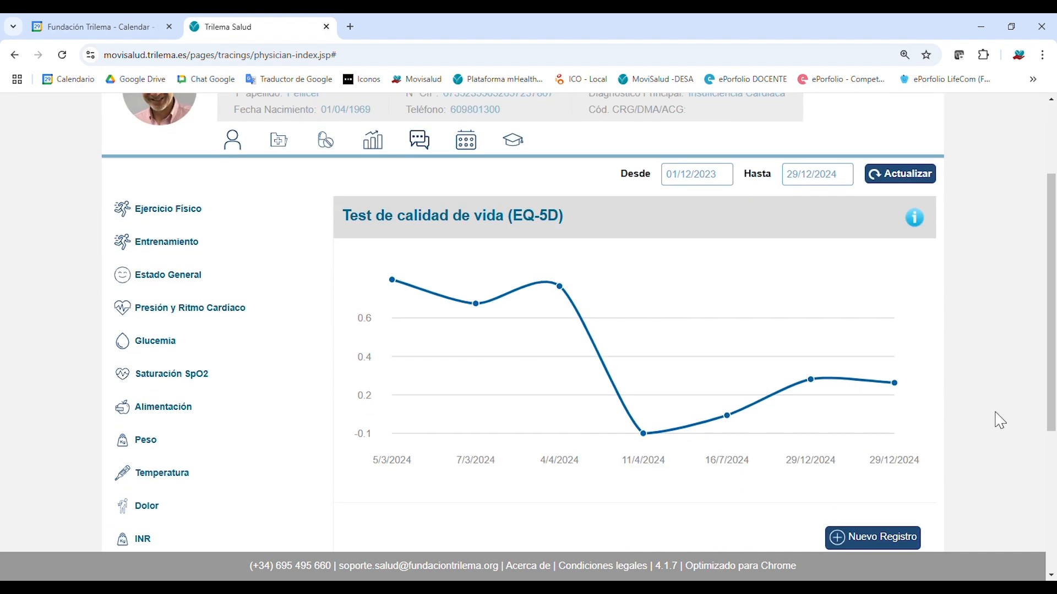
pyautogui.scroll(2, 1000, 421)
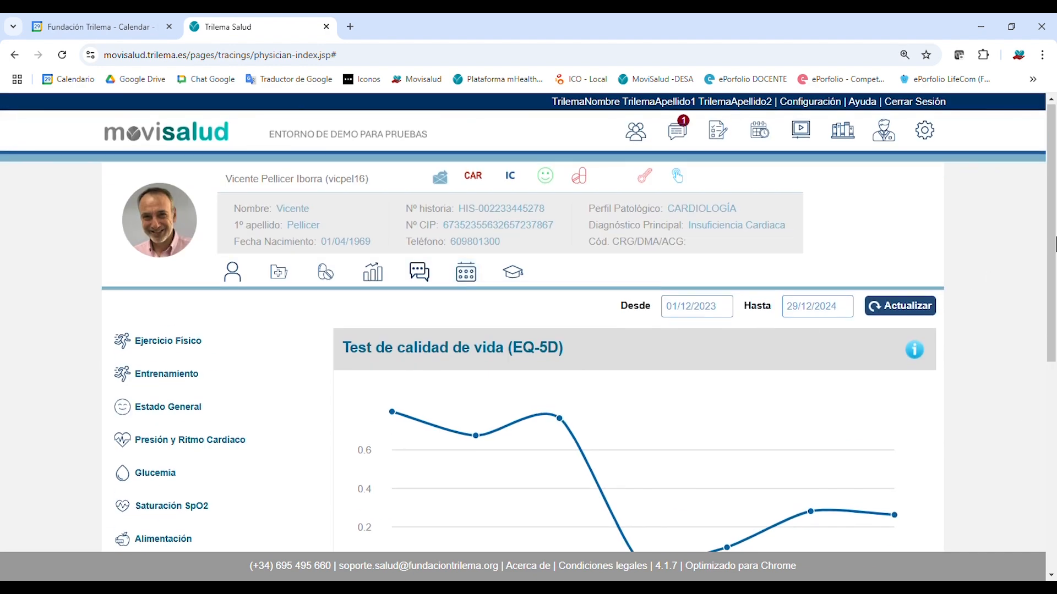
pyautogui.scroll(-4, 1030, 388)
pyautogui.scroll(4, 1031, 388)
pyautogui.scroll(-6, 1031, 388)
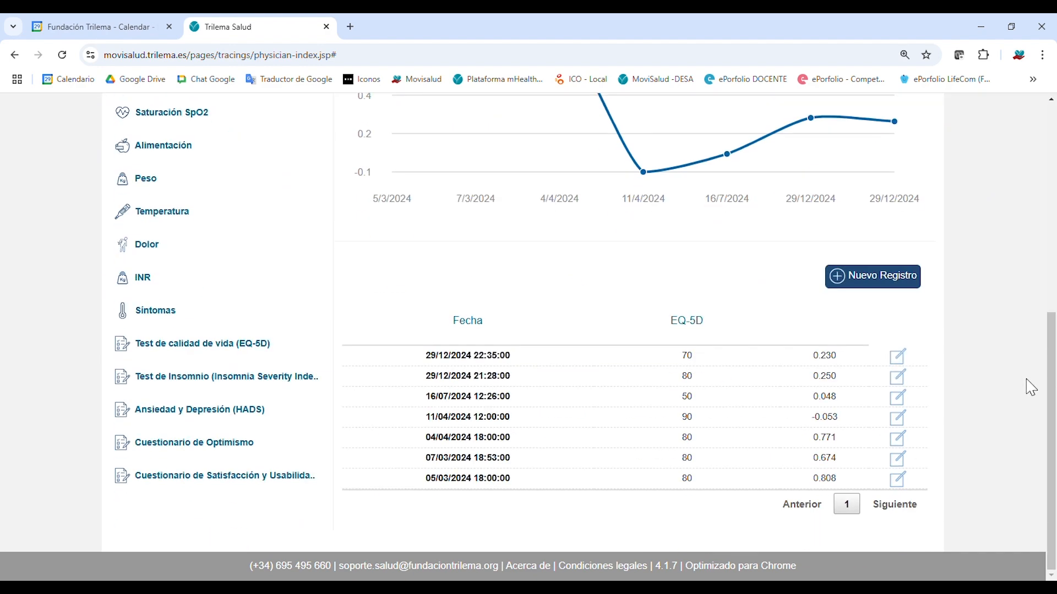
pyautogui.scroll(4, 1023, 385)
pyautogui.scroll(2, 731, 338)
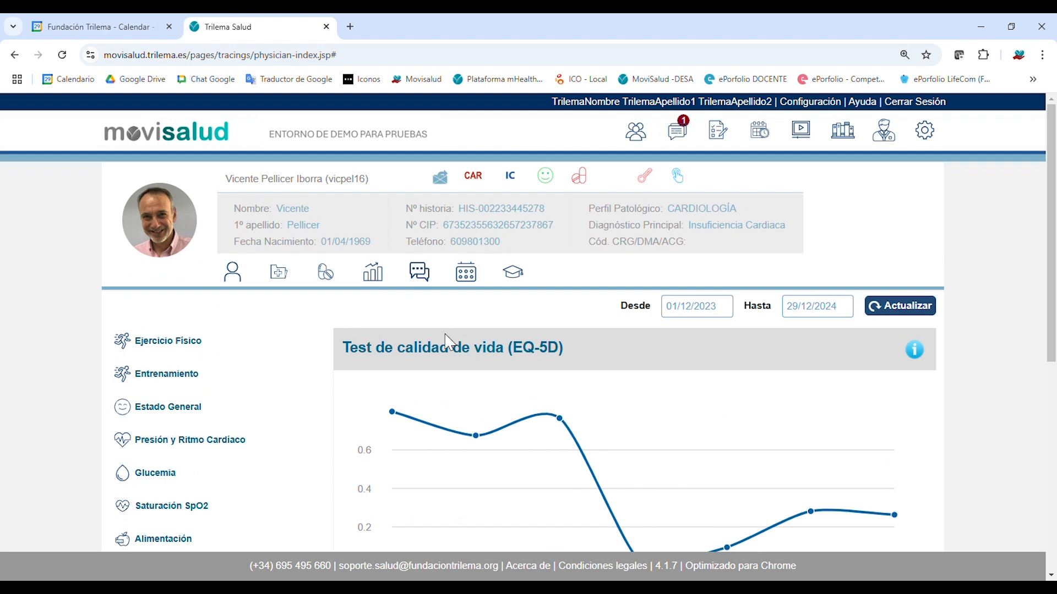
# Open Mensajes and browse the Recibidos list, from the password-change reminder down through read messages.
pyautogui.click(429, 286)
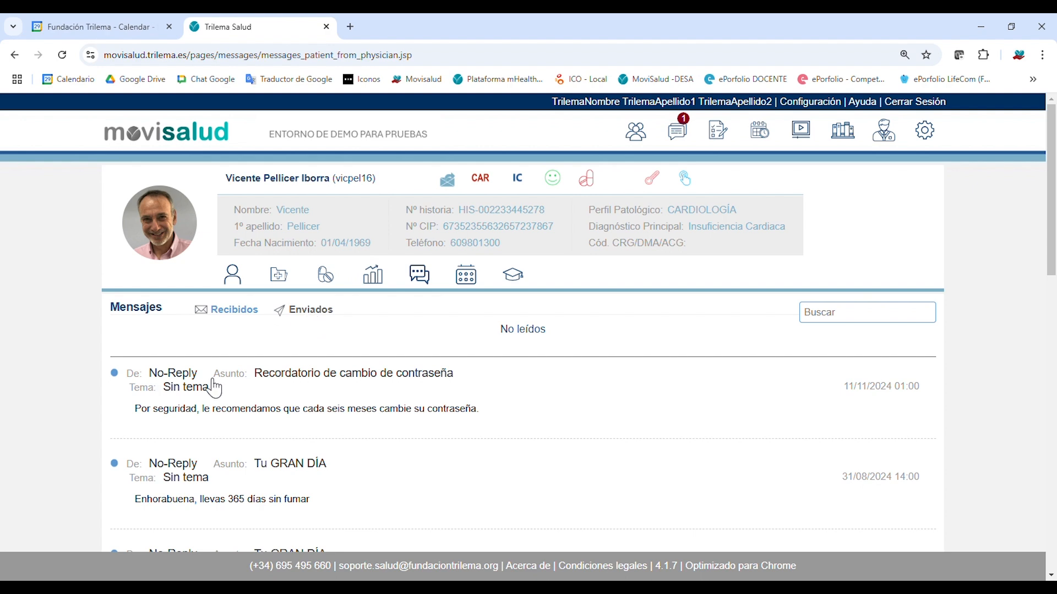
pyautogui.scroll(-2, 181, 369)
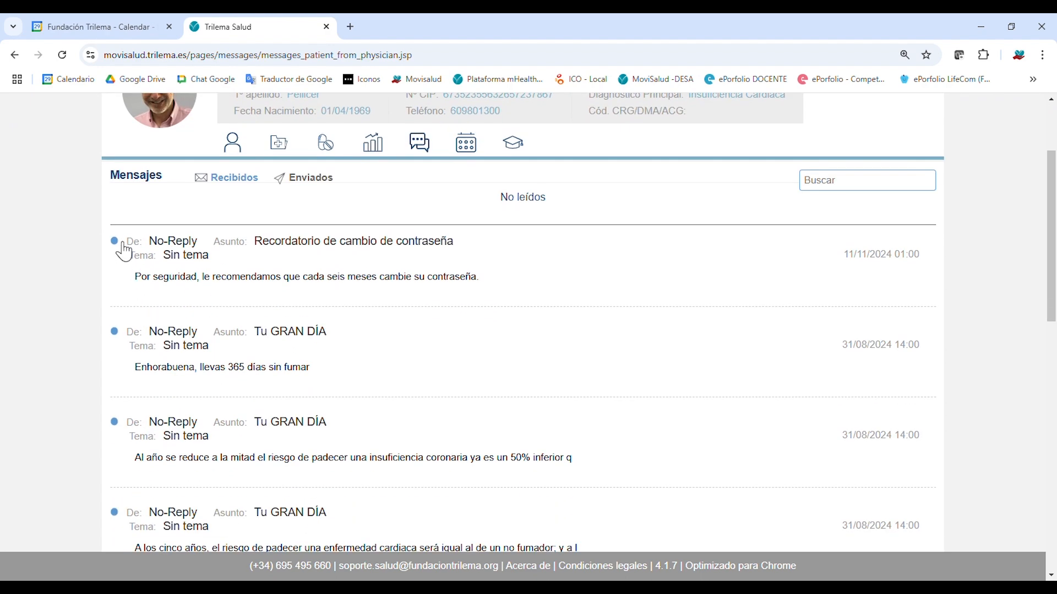
pyautogui.scroll(-1, 165, 479)
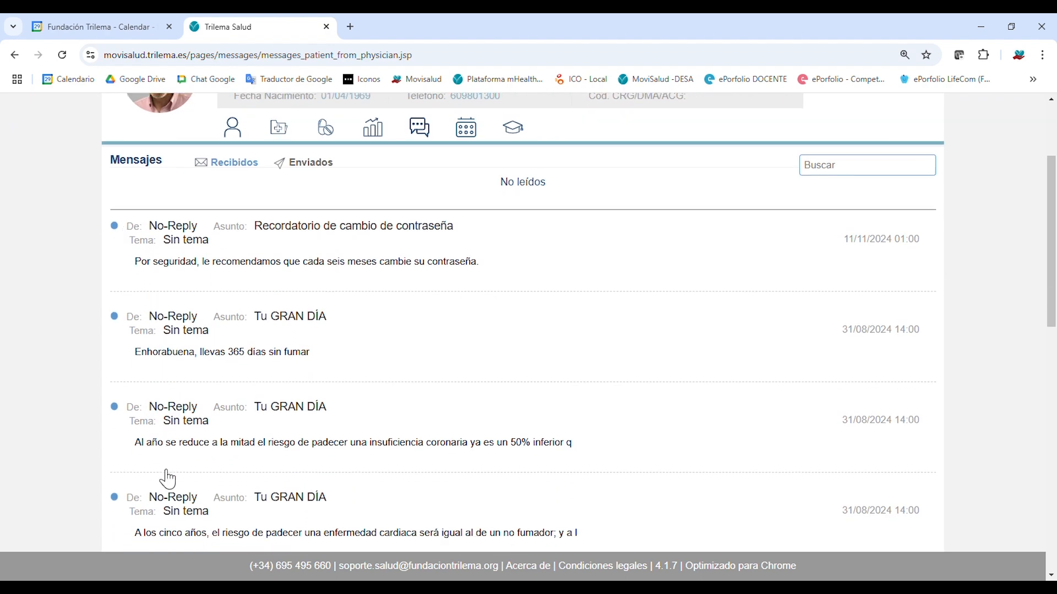
pyautogui.scroll(2, 187, 400)
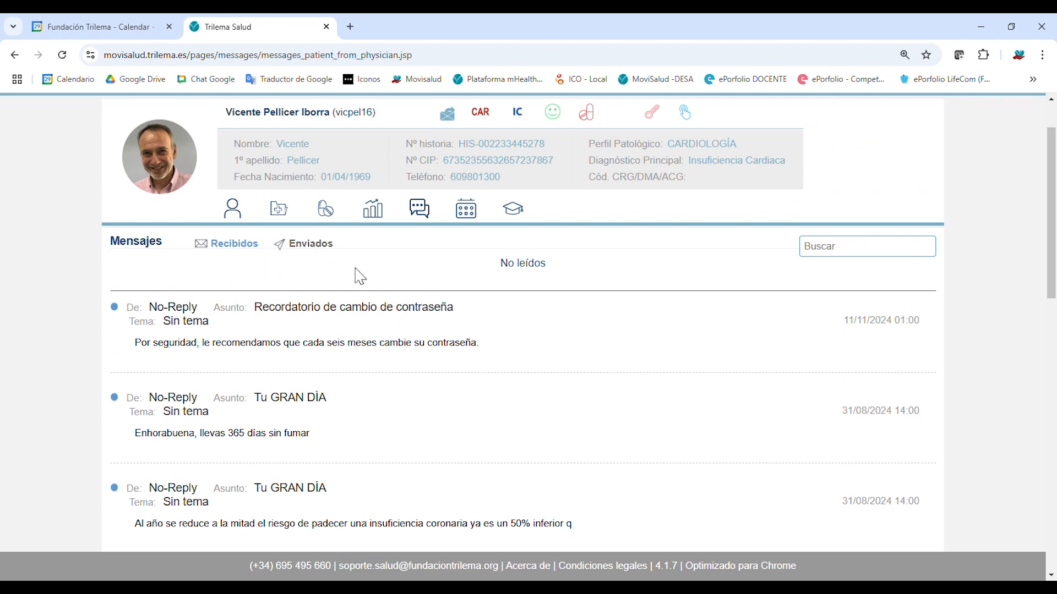
pyautogui.scroll(-5, 510, 302)
pyautogui.scroll(-2, 637, 391)
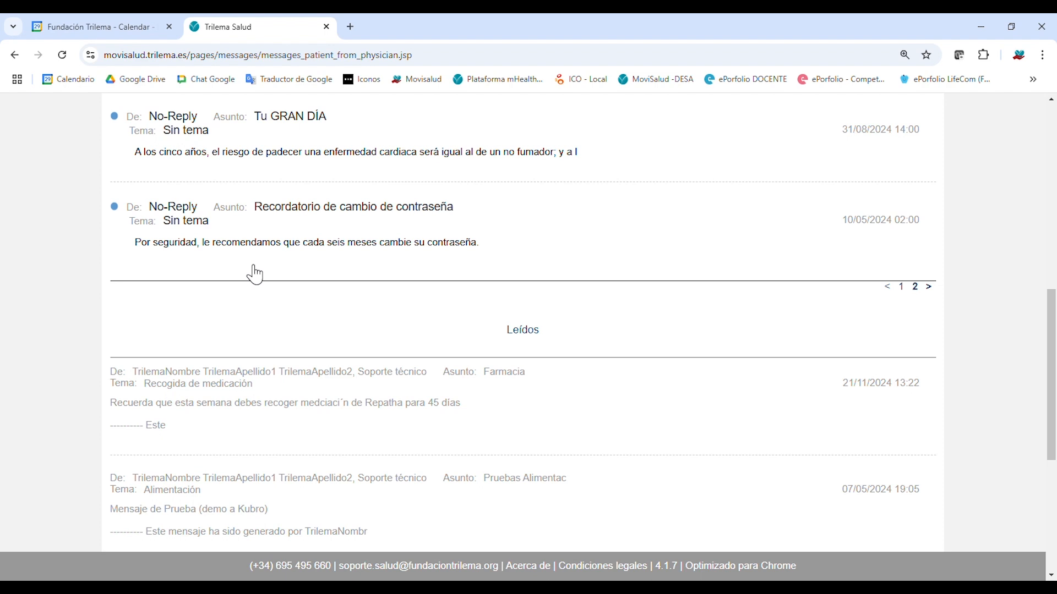
pyautogui.scroll(-2, 276, 281)
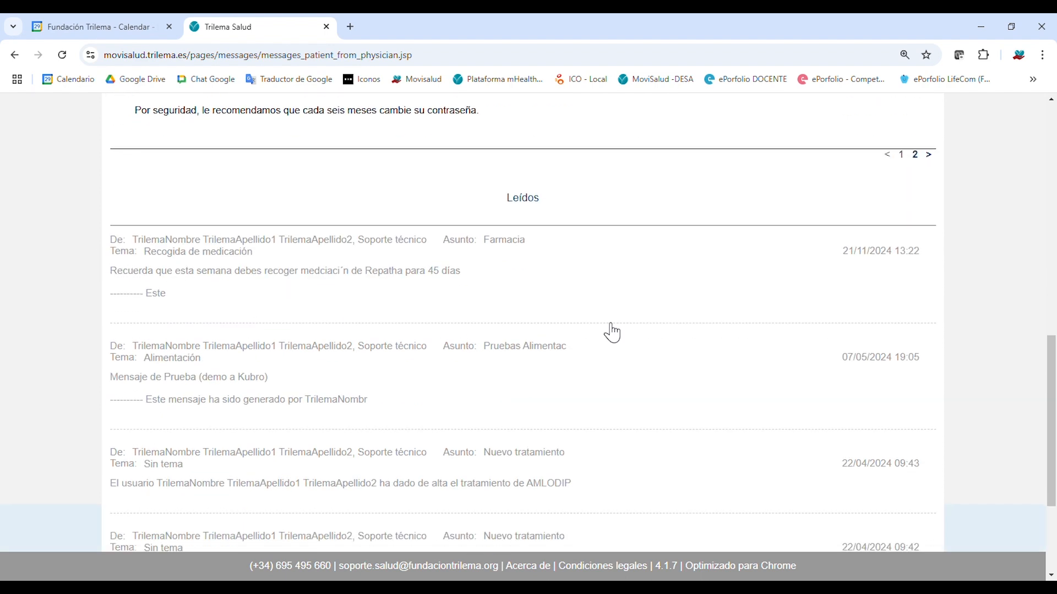
pyautogui.scroll(-2, 616, 339)
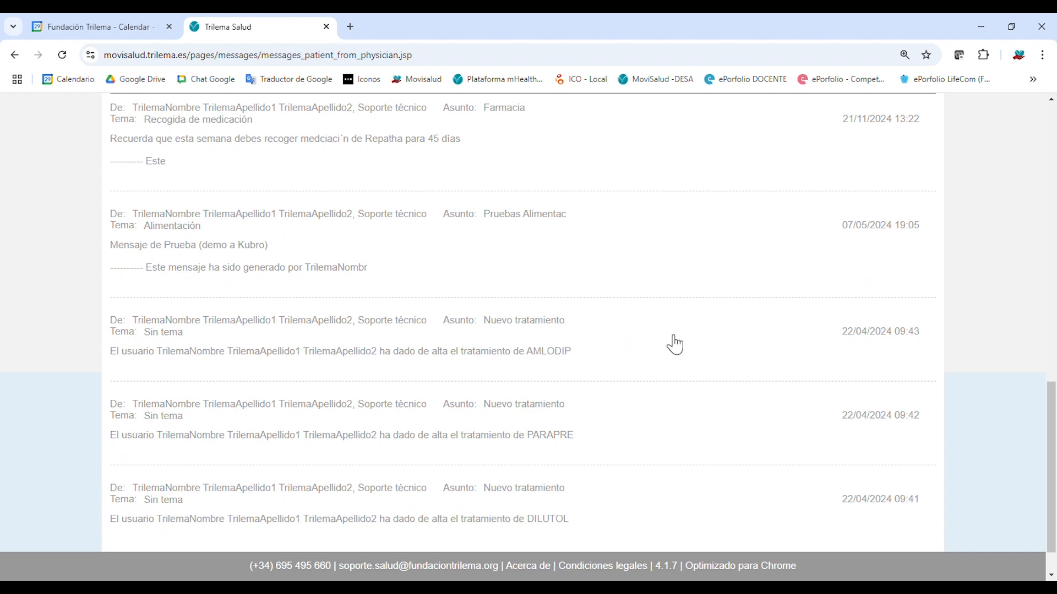
pyautogui.scroll(-1, 716, 358)
pyautogui.scroll(10, 732, 363)
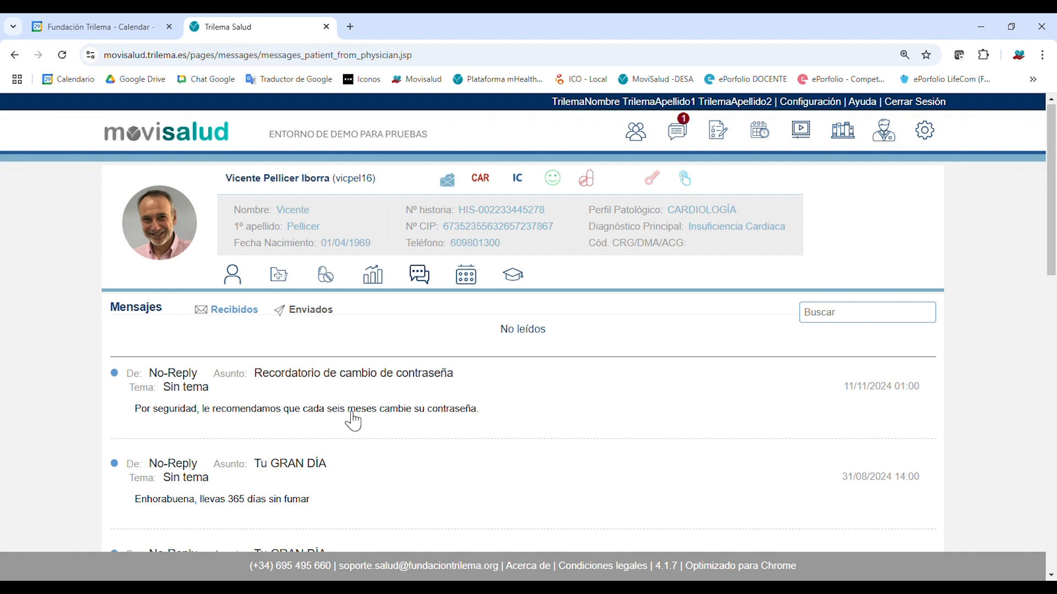
pyautogui.scroll(-1, 274, 417)
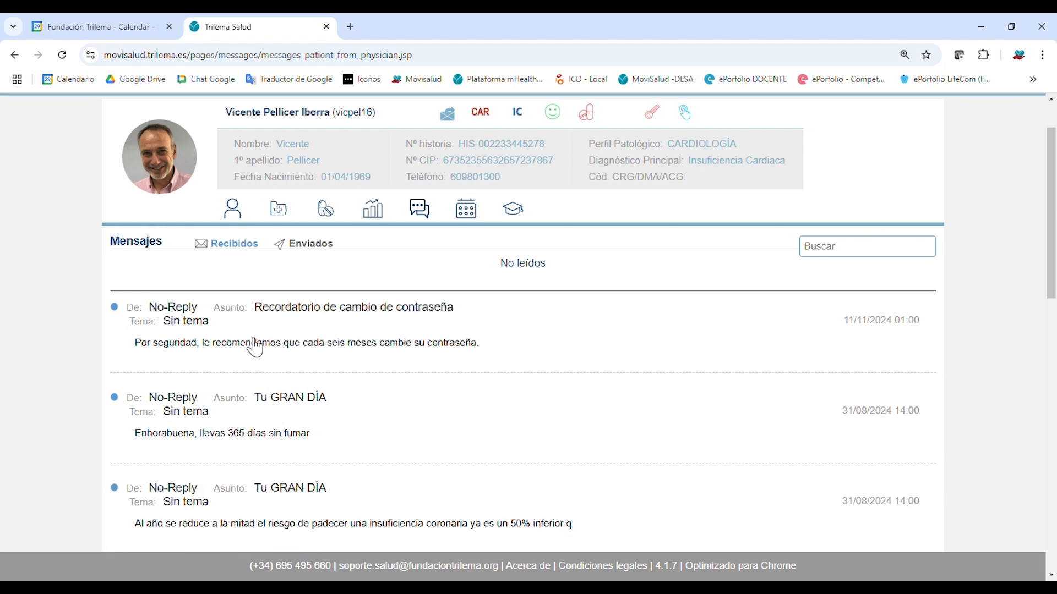
# Open the patient's Agenda for December 2024.
pyautogui.click(467, 208)
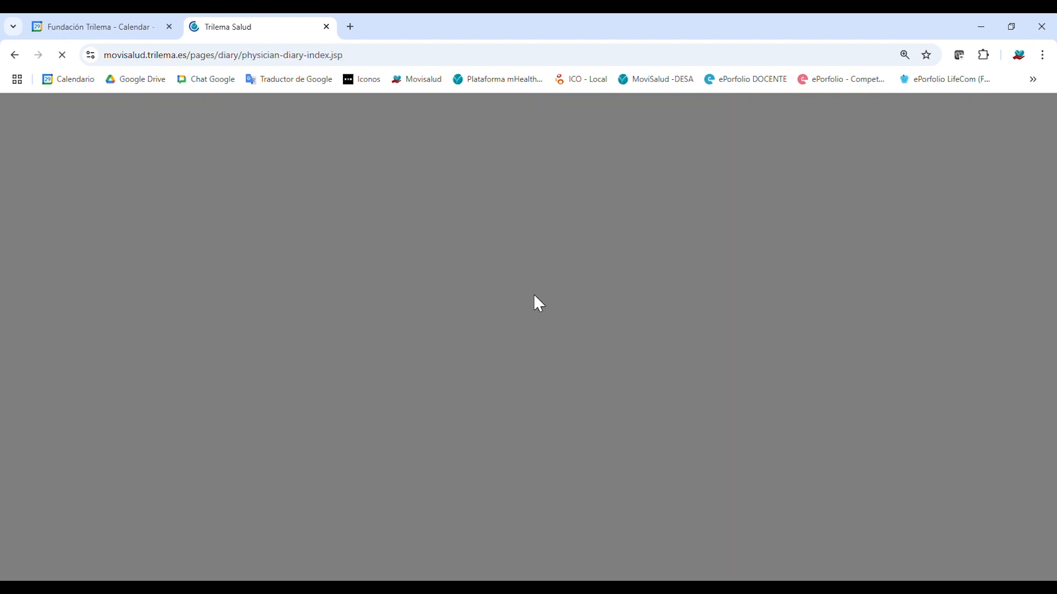
pyautogui.scroll(-1, 892, 311)
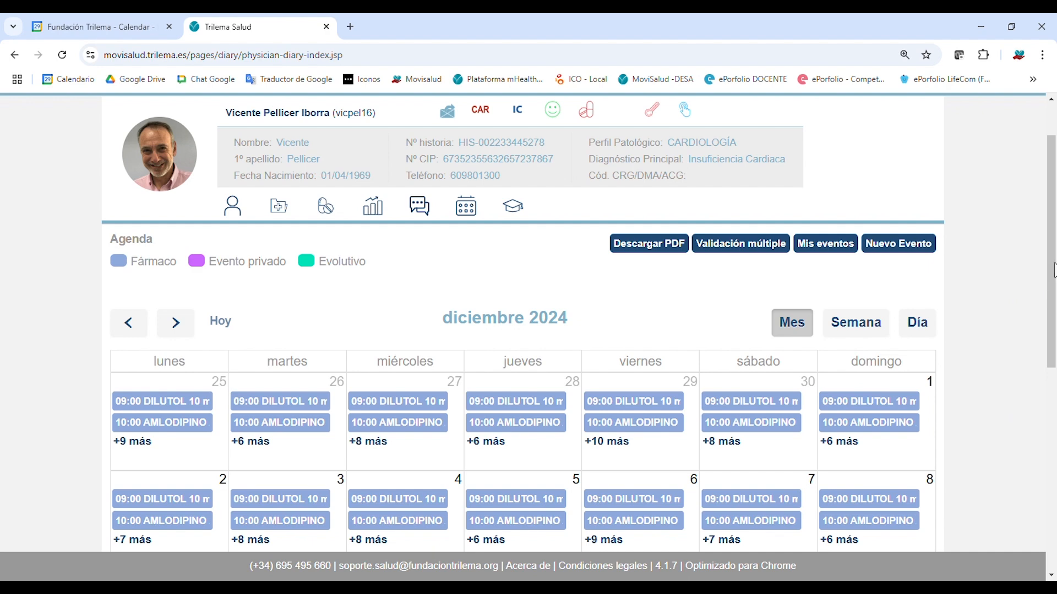
pyautogui.scroll(-1, 1054, 270)
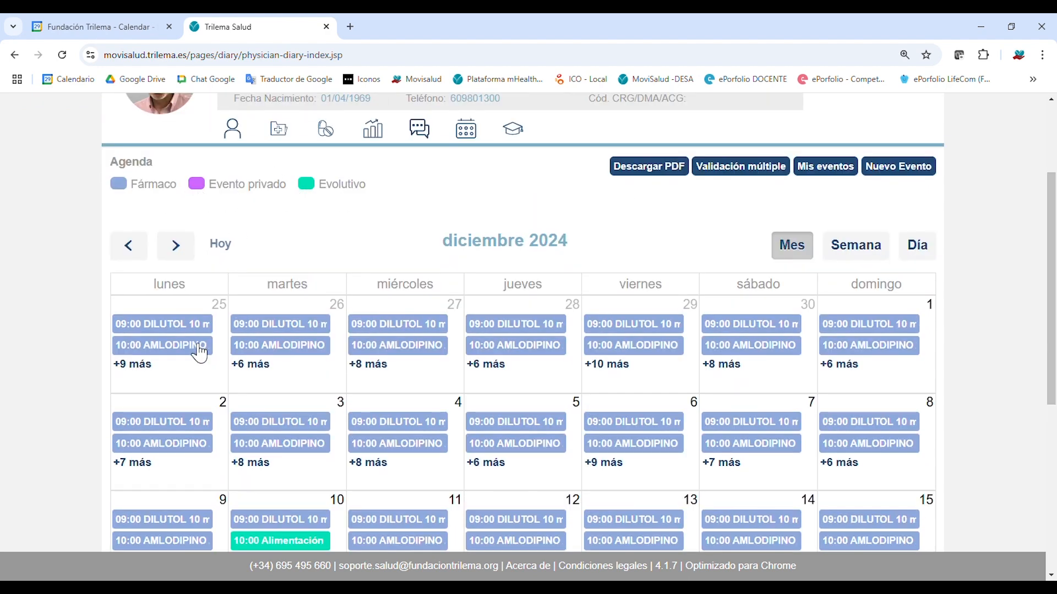
pyautogui.scroll(-1, 501, 445)
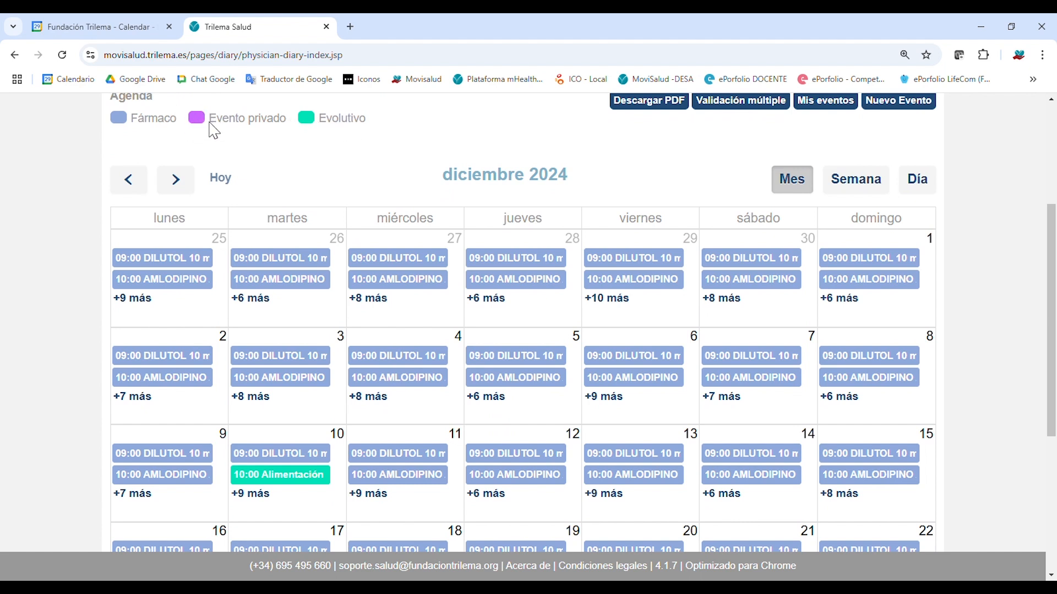
# View the full event lists for 10 December, 2 December, 25 November and 26 December.
pyautogui.click(259, 495)
pyautogui.scroll(-1, 259, 495)
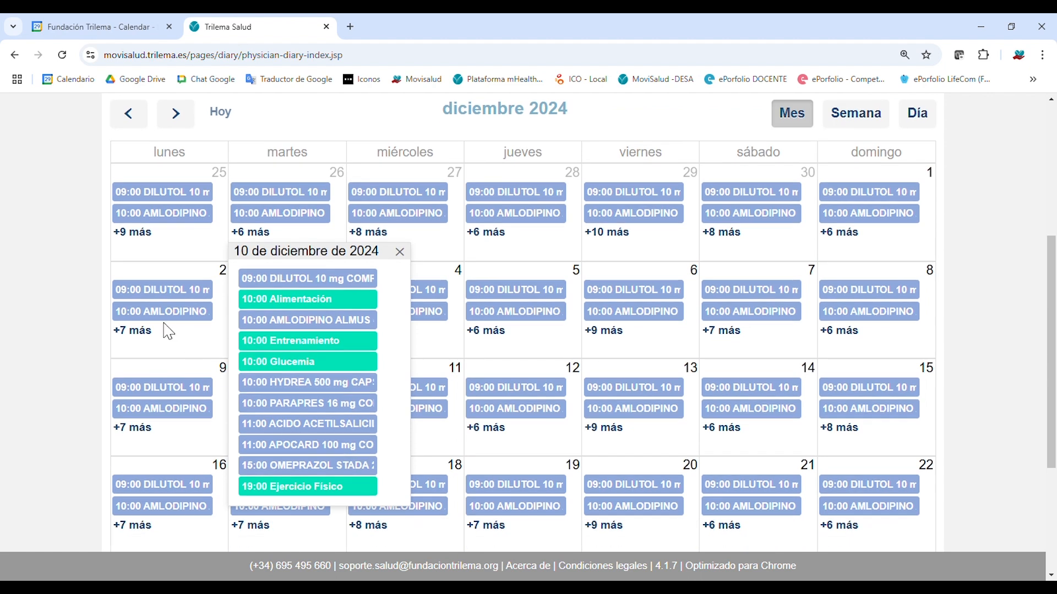
pyautogui.click(165, 332)
pyautogui.click(152, 235)
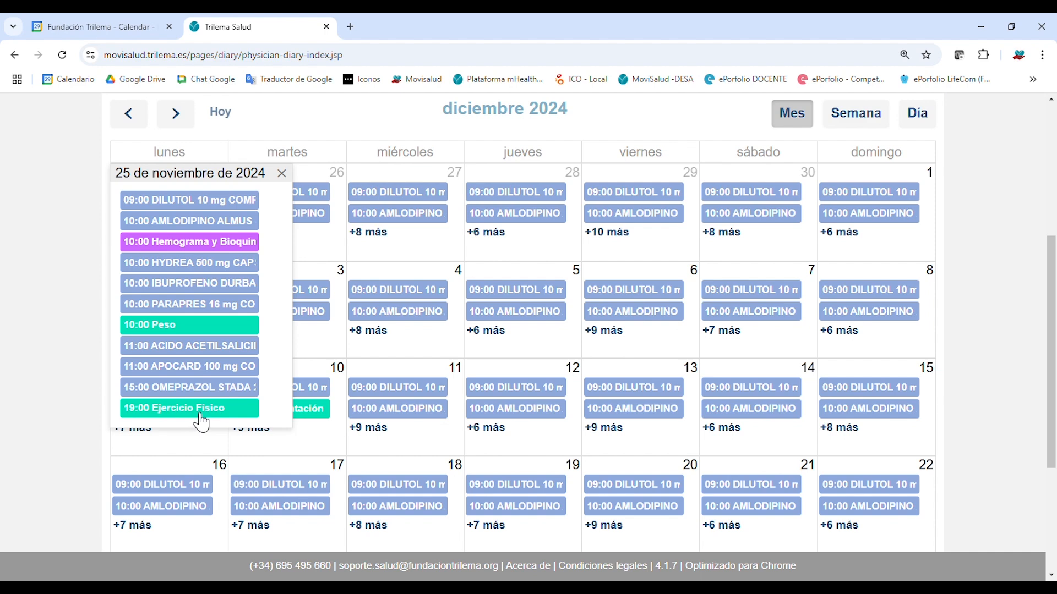
pyautogui.click(284, 176)
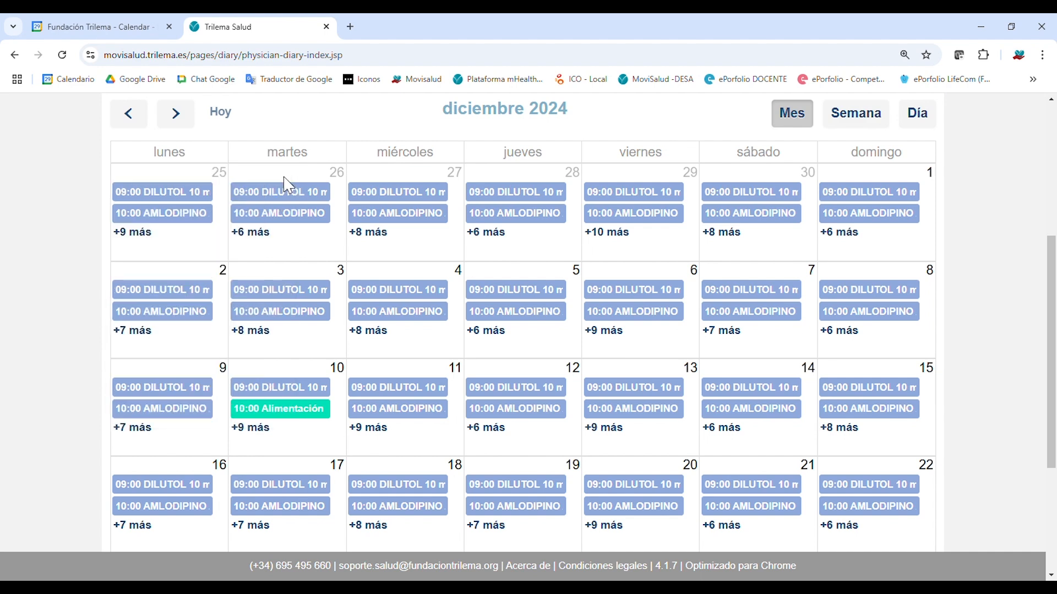
pyautogui.scroll(-4, 578, 471)
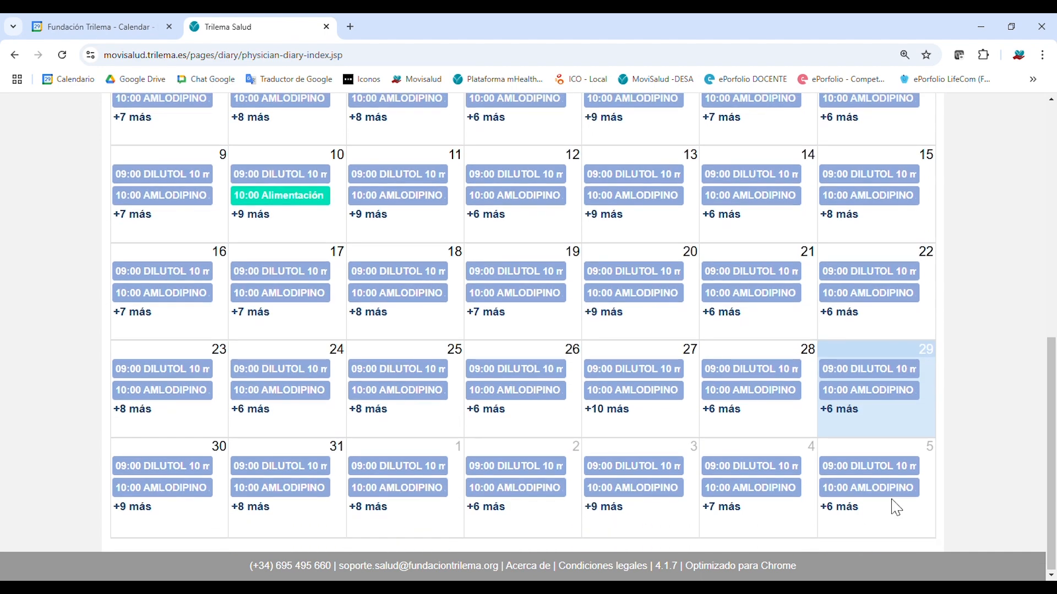
pyautogui.click(491, 417)
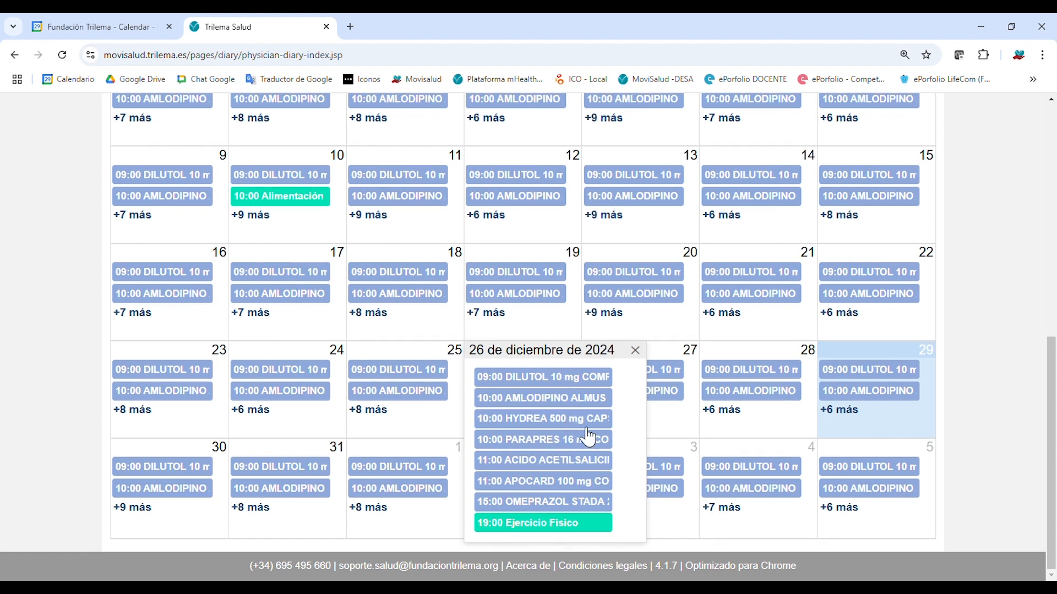
pyautogui.scroll(3, 589, 438)
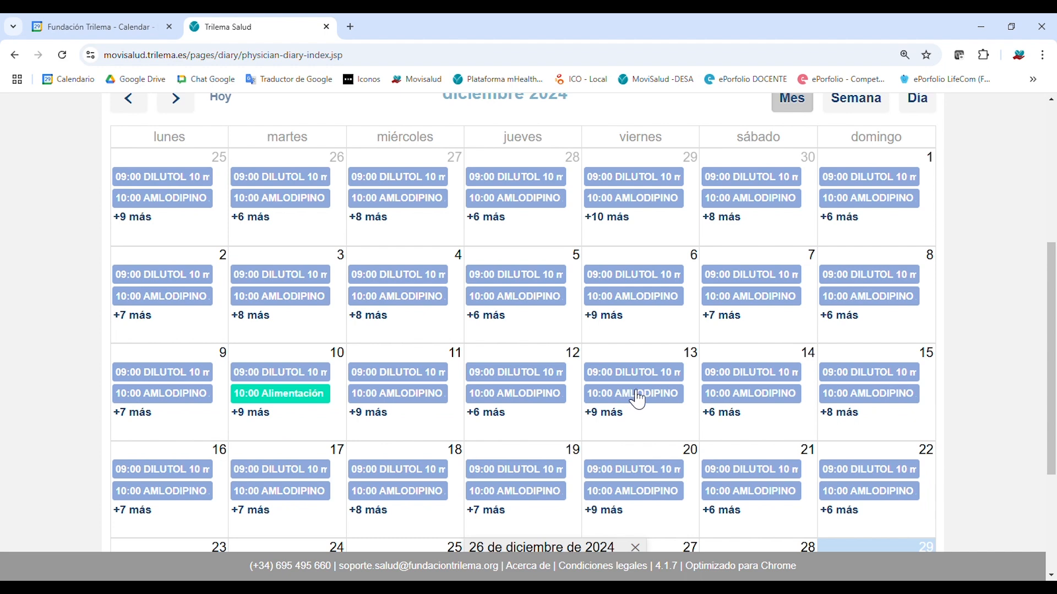
pyautogui.scroll(3, 639, 400)
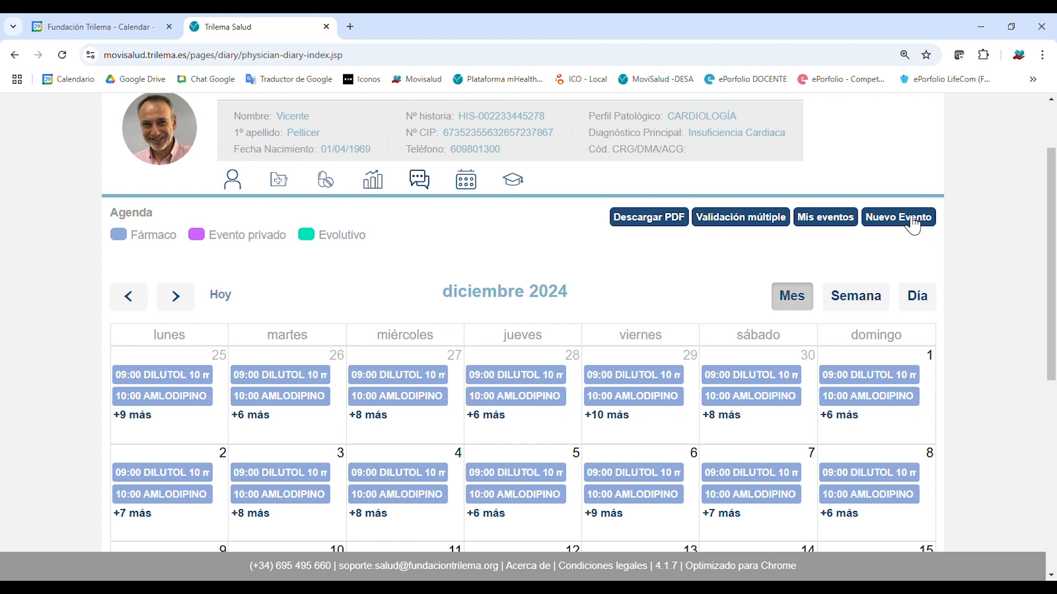
pyautogui.click(913, 225)
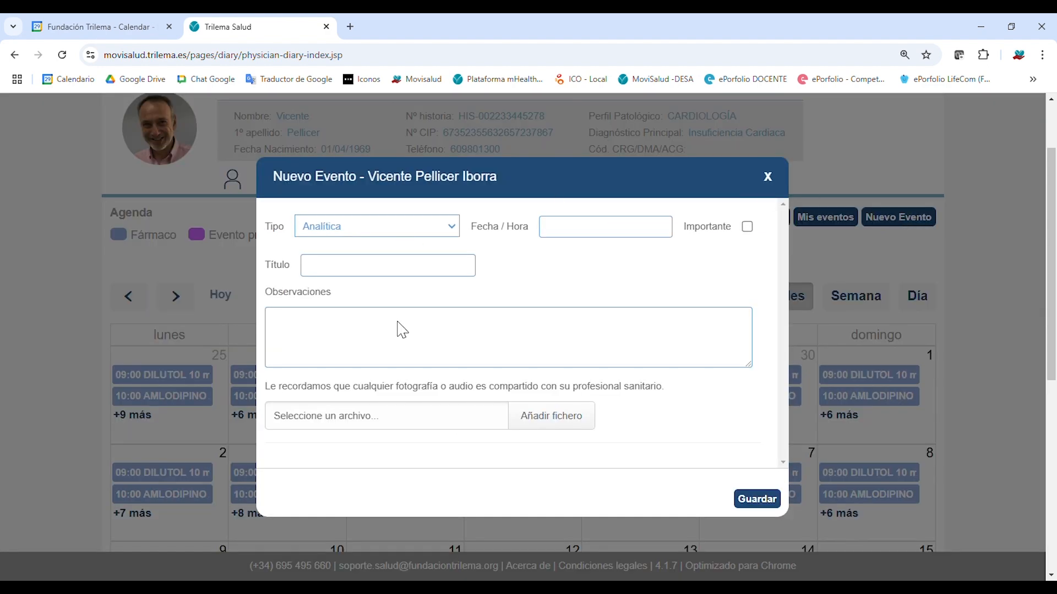
pyautogui.click(598, 242)
pyautogui.click(388, 279)
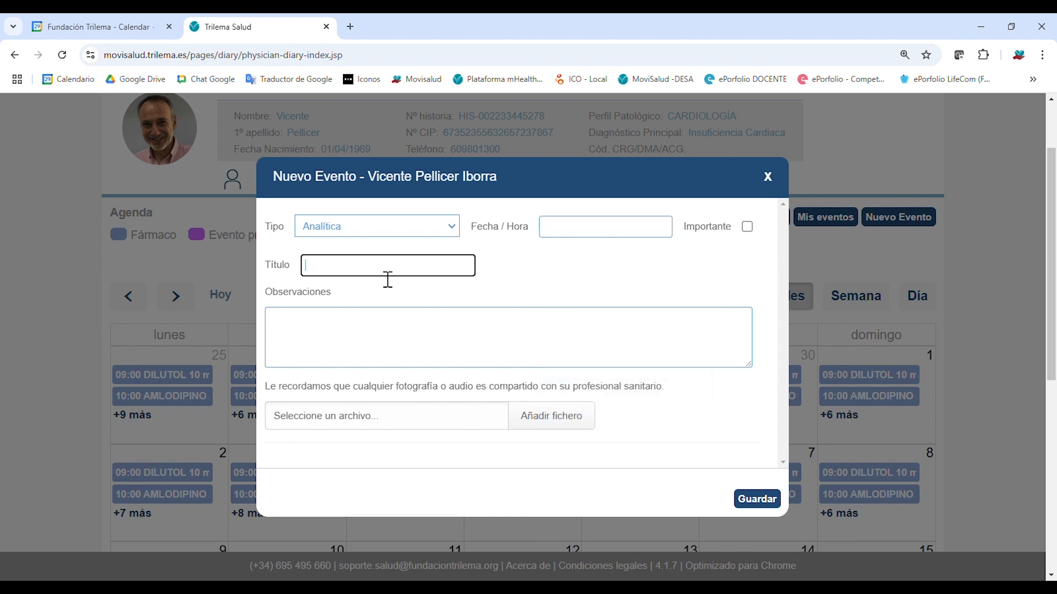
pyautogui.click(322, 329)
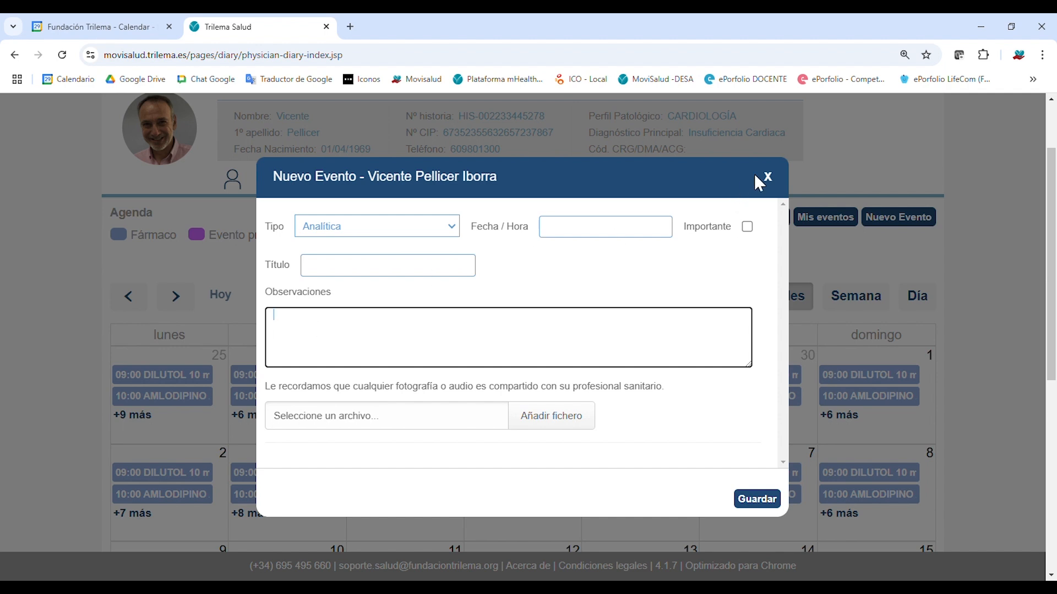
pyautogui.click(767, 176)
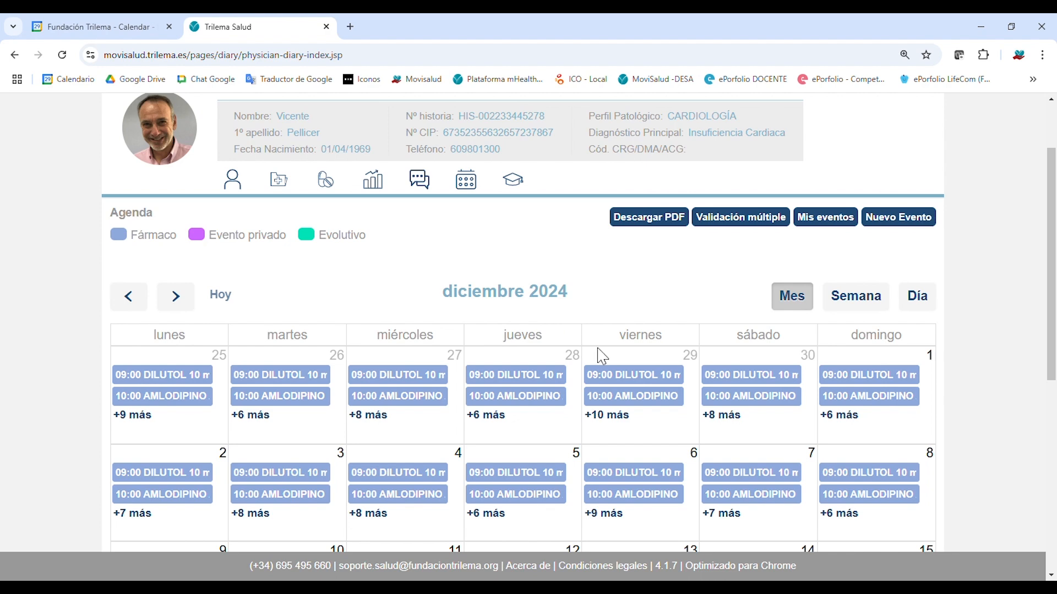
# Load the MoviSalud -DESA login page in a new tab and trim the prefilled username.
pyautogui.moveTo(1054, 348); pyautogui.dragTo(1055, 390)
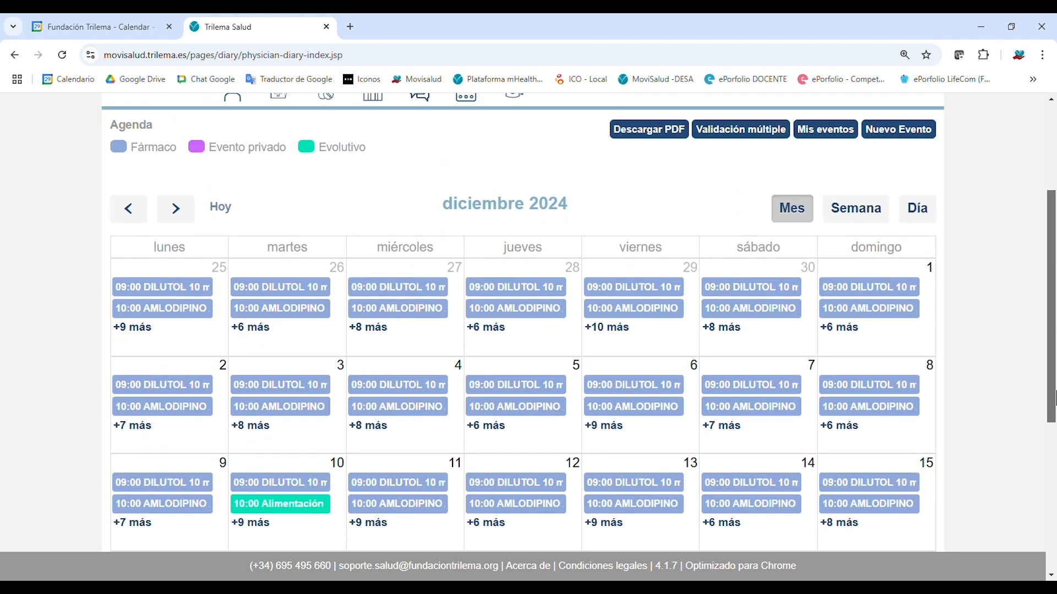
pyautogui.moveTo(1054, 279); pyautogui.dragTo(1020, 228)
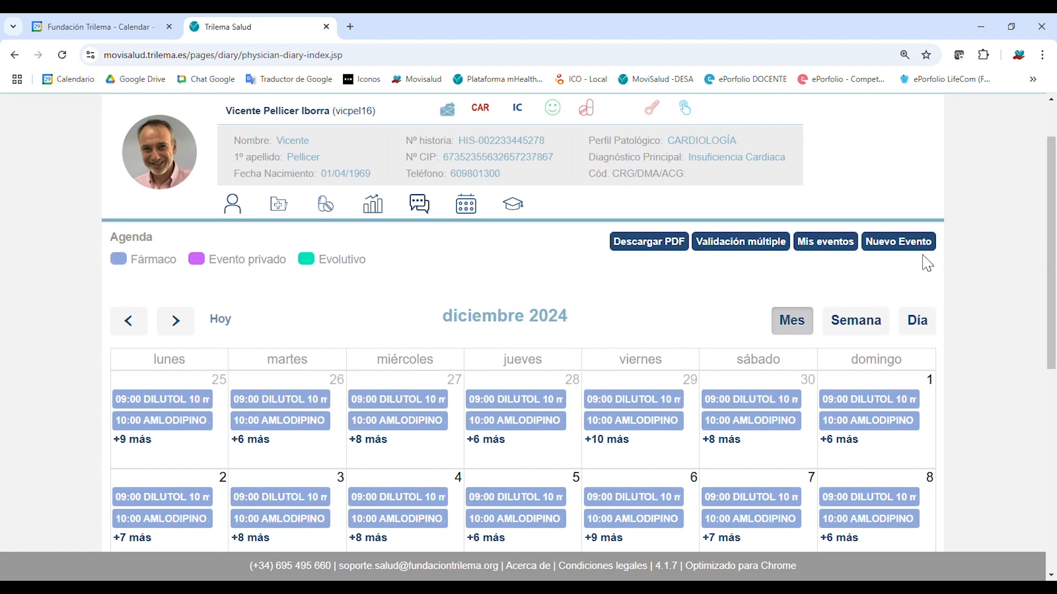
pyautogui.scroll(2, 927, 265)
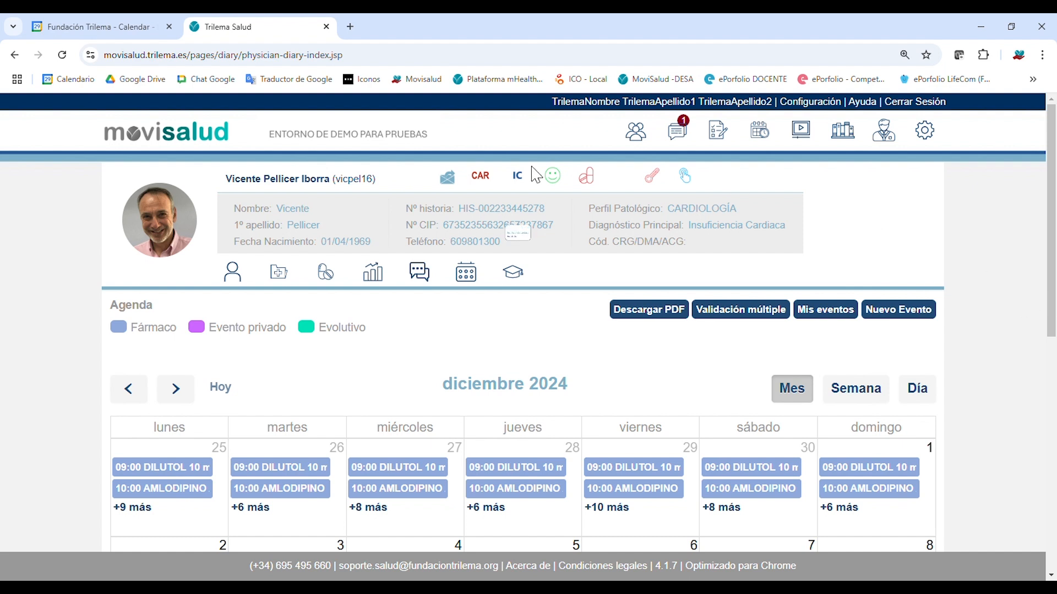
pyautogui.click(350, 26)
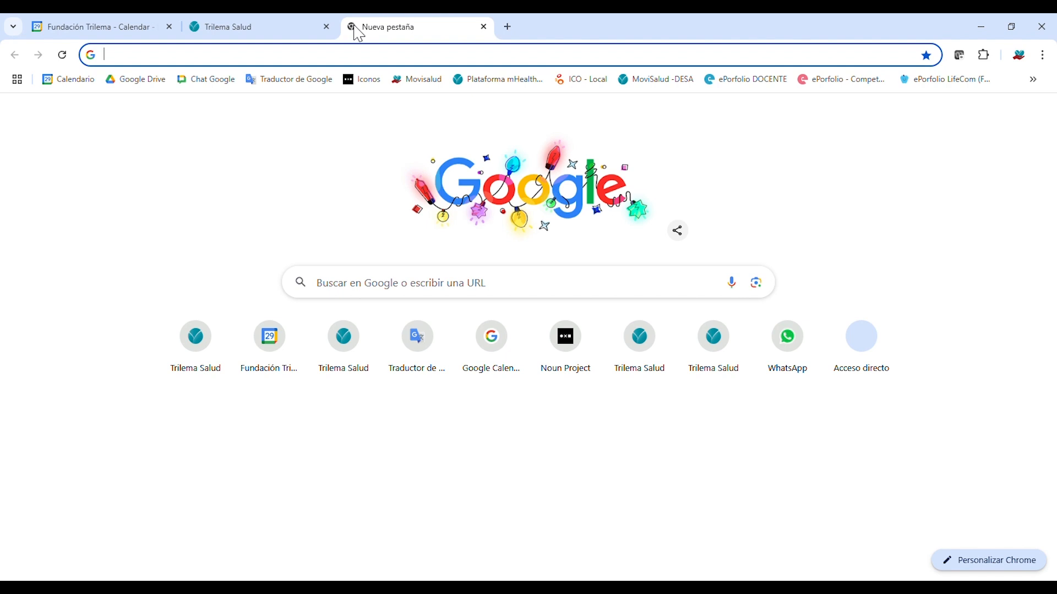
pyautogui.click(181, 63)
pyautogui.write('desa')
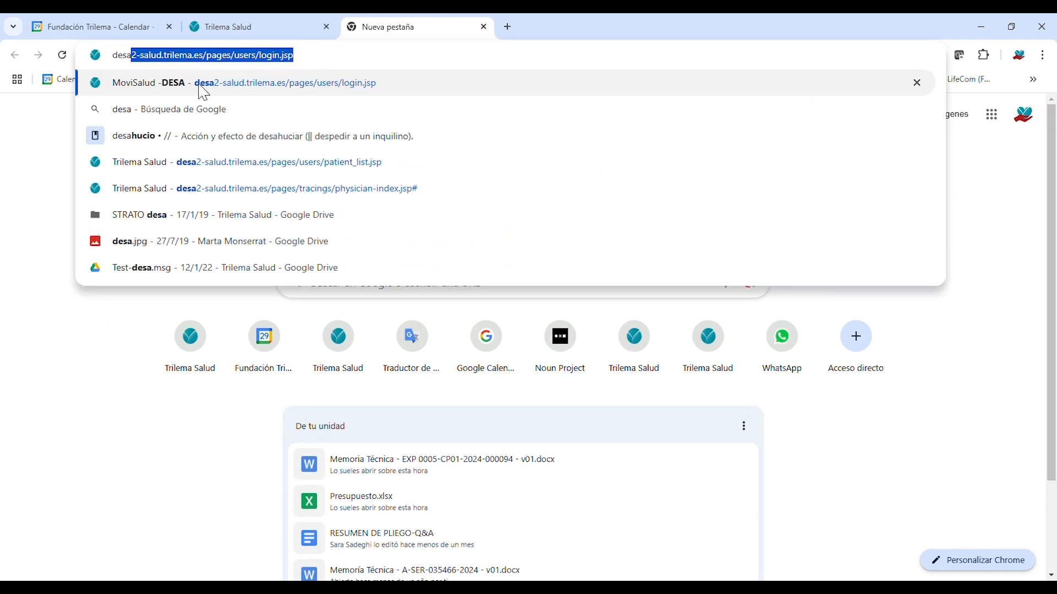
pyautogui.click(200, 86)
pyautogui.click(820, 327)
pyautogui.press('BackSpace')
pyautogui.press('BackSpace')
pyautogui.press('BackSpace')
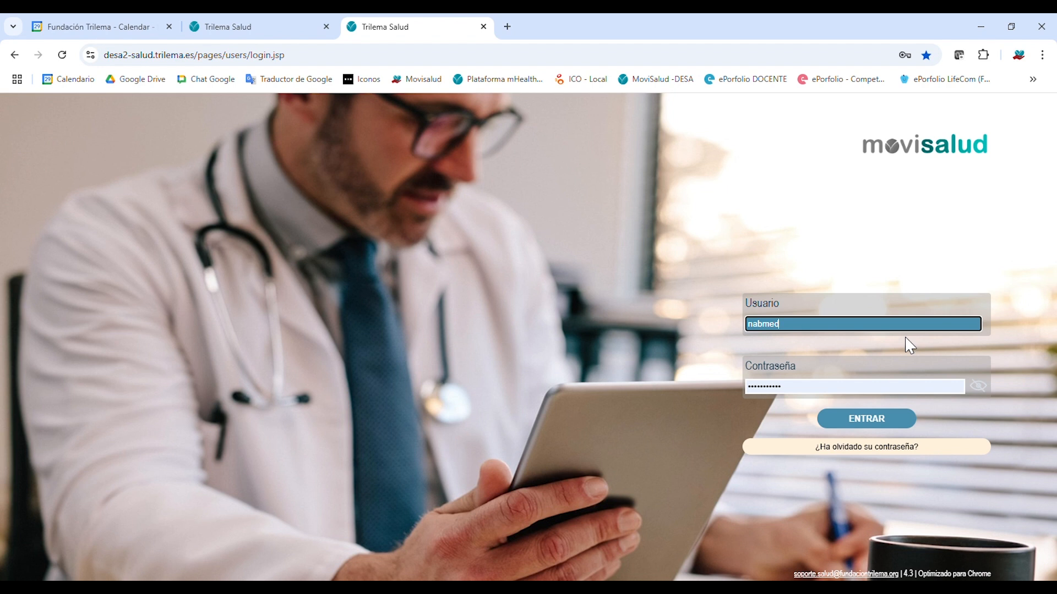
# Correct the username and log in to the desa2 portal, retrying after a page reload.
pyautogui.click(912, 365)
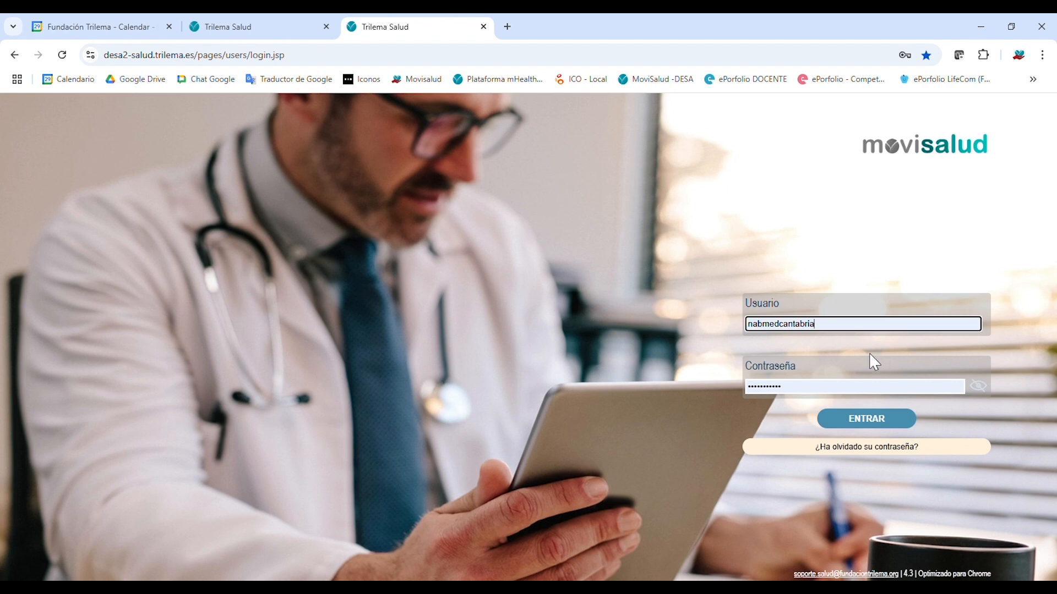
pyautogui.click(870, 422)
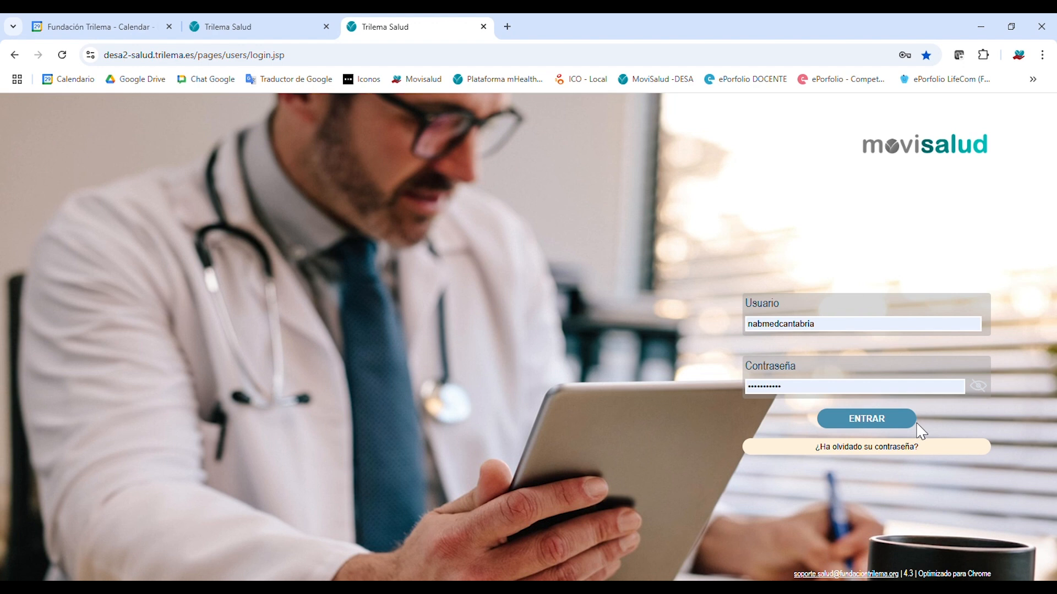
pyautogui.click(62, 55)
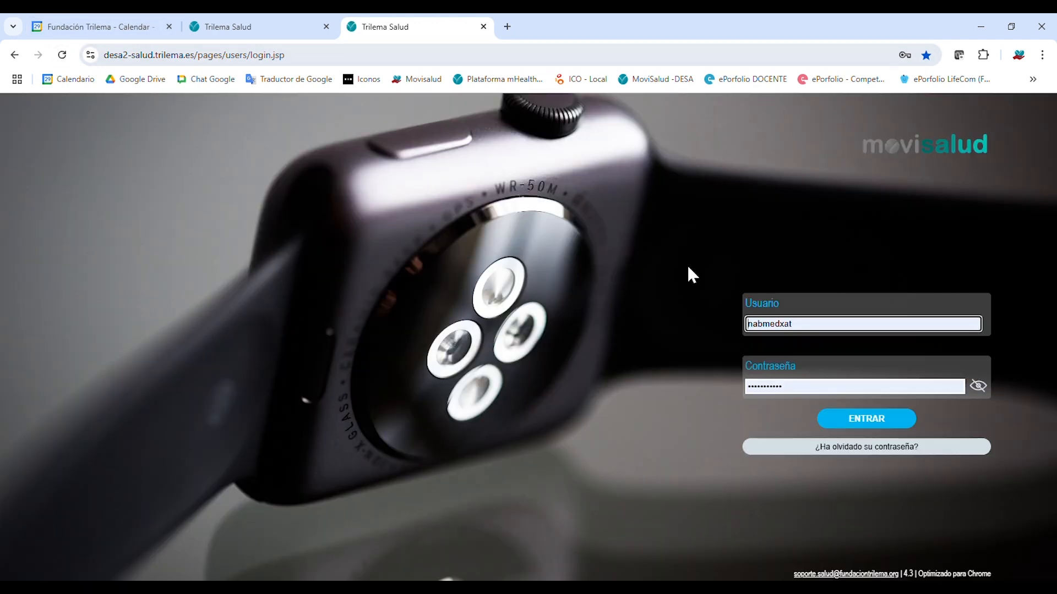
pyautogui.moveTo(791, 324); pyautogui.dragTo(783, 324)
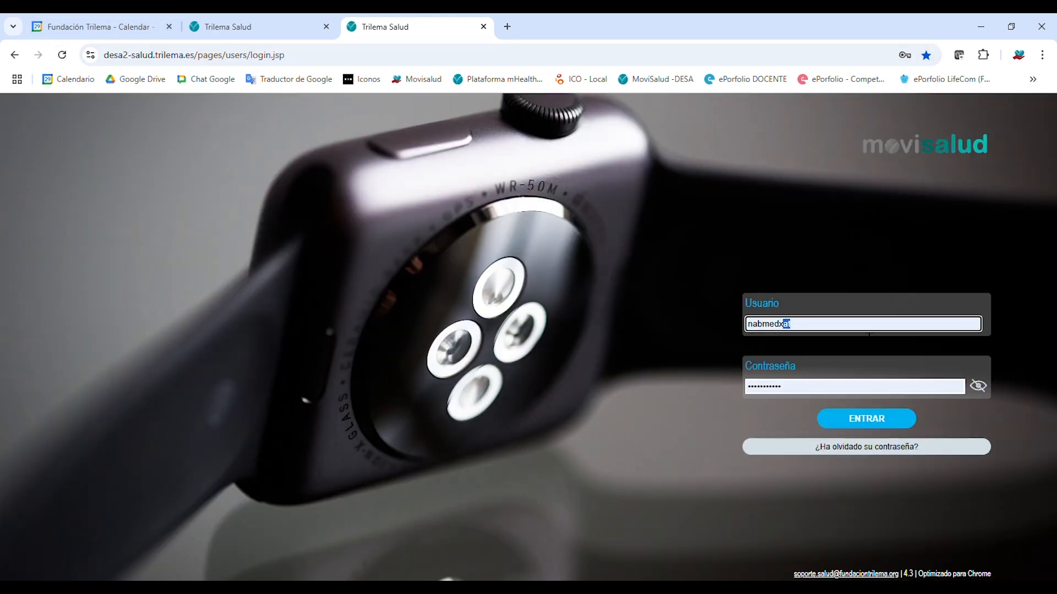
pyautogui.press('BackSpace')
pyautogui.press('BackSpace')
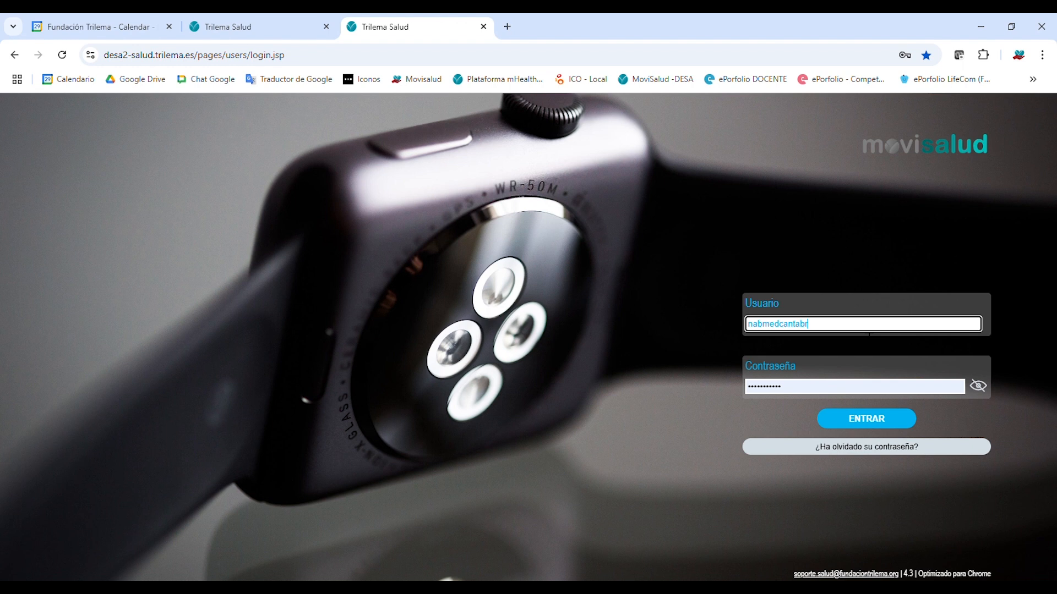
pyautogui.press('Return')
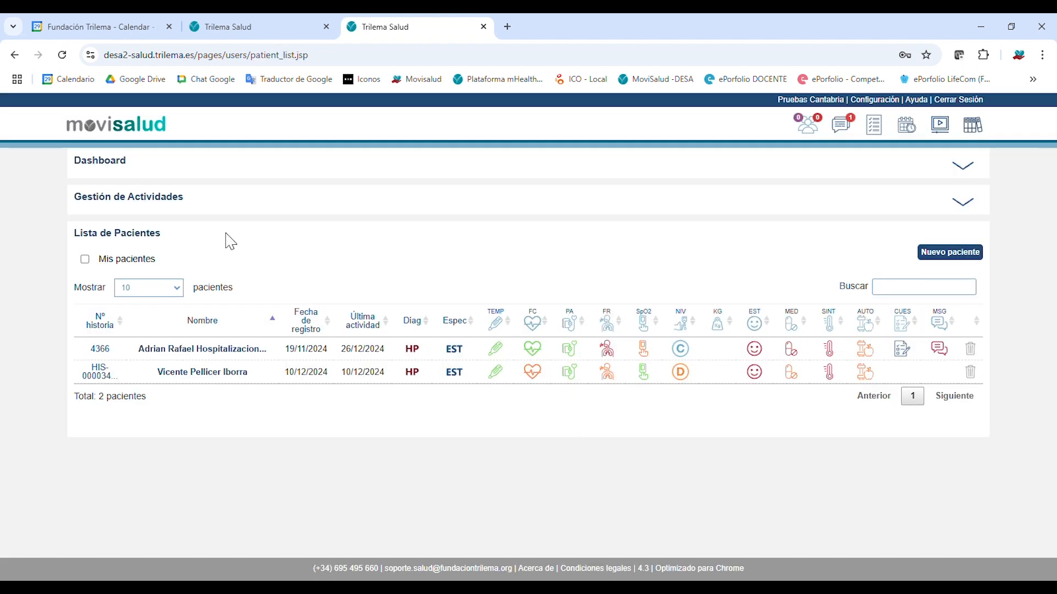
# Expand Gestión de Actividades and scroll through its 51 activities and their statuses.
pyautogui.click(983, 175)
pyautogui.click(976, 174)
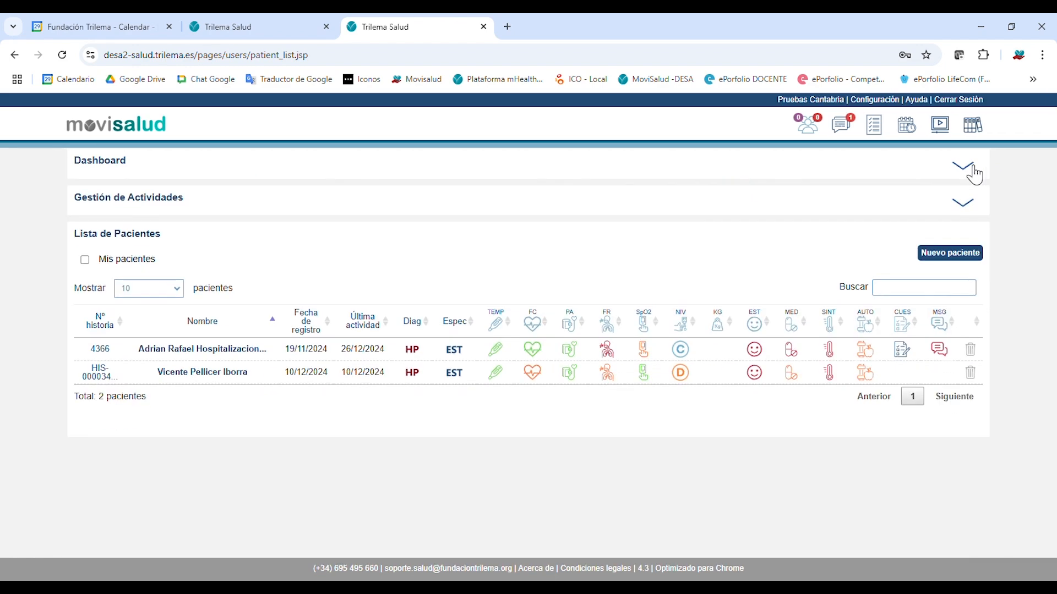
pyautogui.click(971, 212)
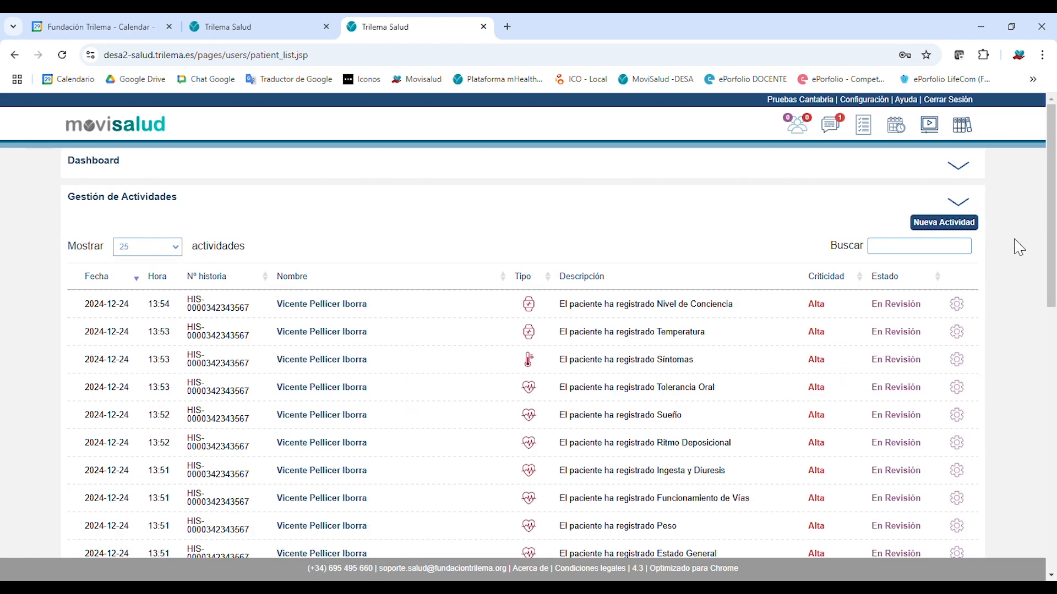
pyautogui.moveTo(1053, 220)
pyautogui.mouseDown()
pyautogui.moveTo(1053, 421)
pyautogui.moveTo(1054, 217)
pyautogui.mouseUp()
pyautogui.scroll(-7, 674, 341)
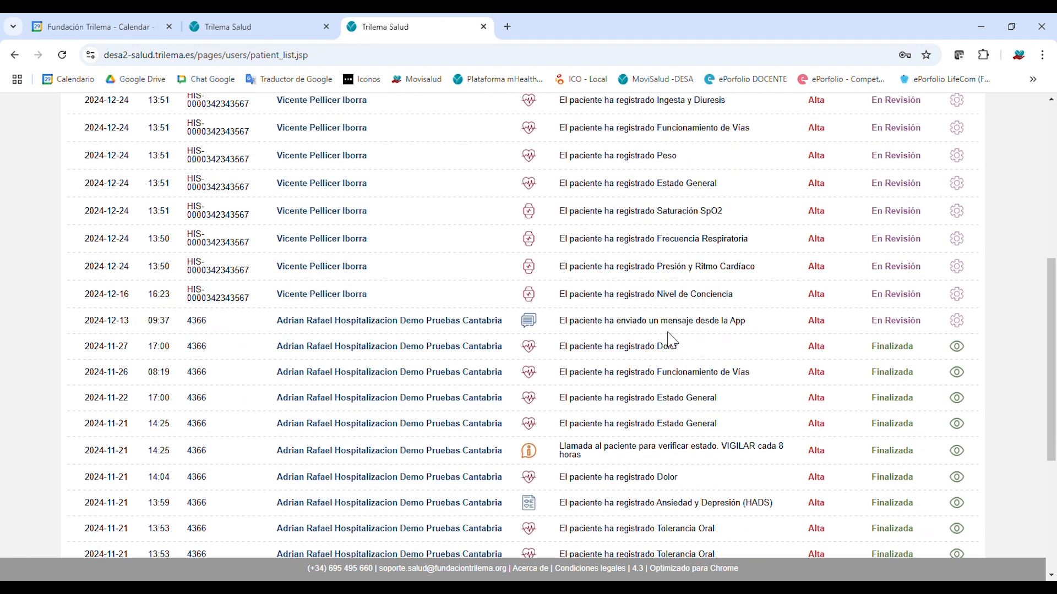
pyautogui.scroll(-2, 672, 341)
pyautogui.scroll(1, 639, 376)
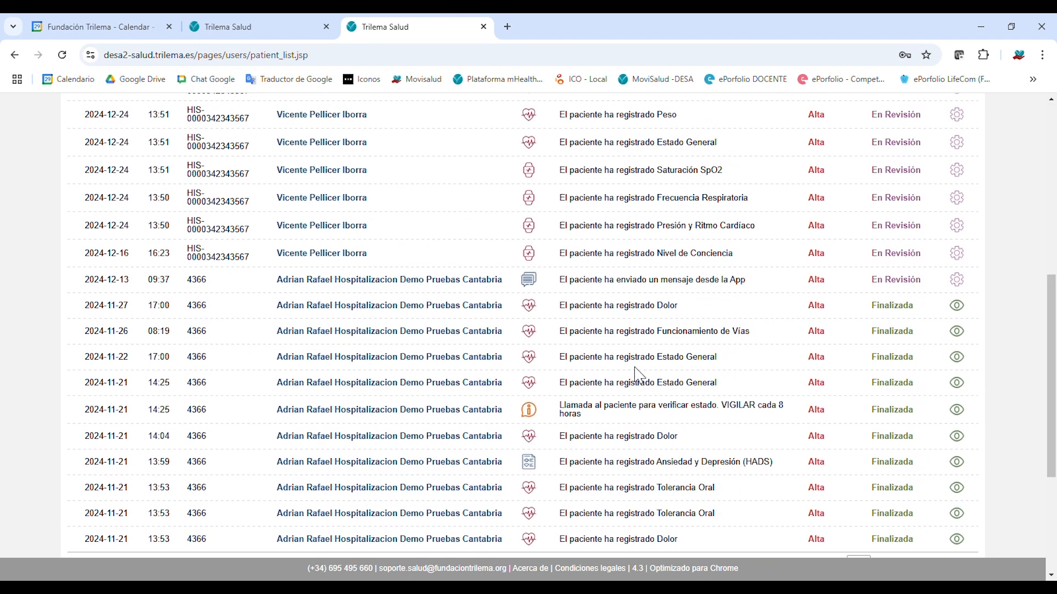
pyautogui.scroll(6, 641, 373)
pyautogui.scroll(2, 677, 352)
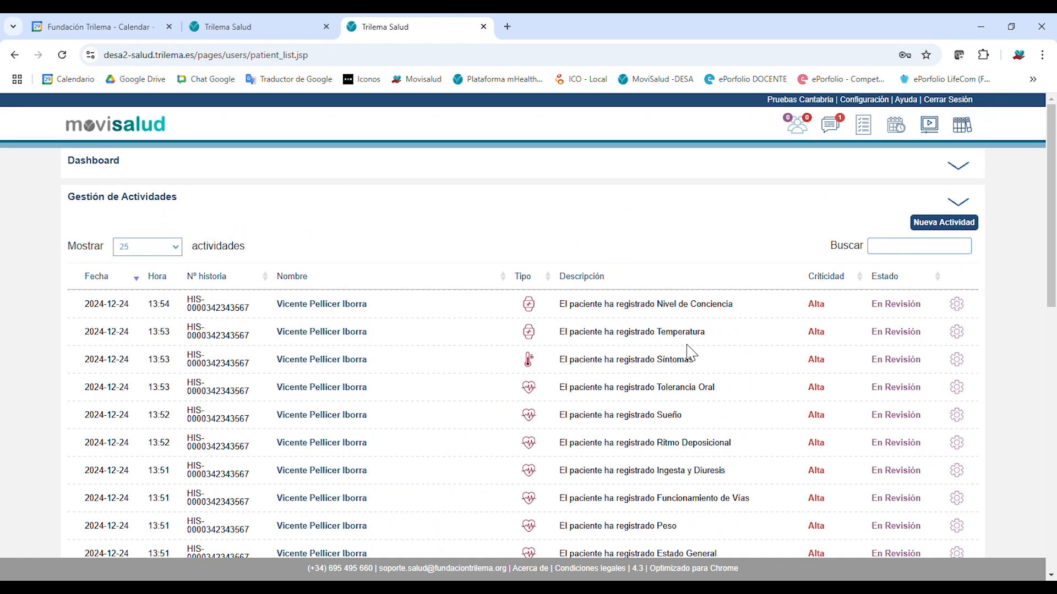
pyautogui.click(963, 206)
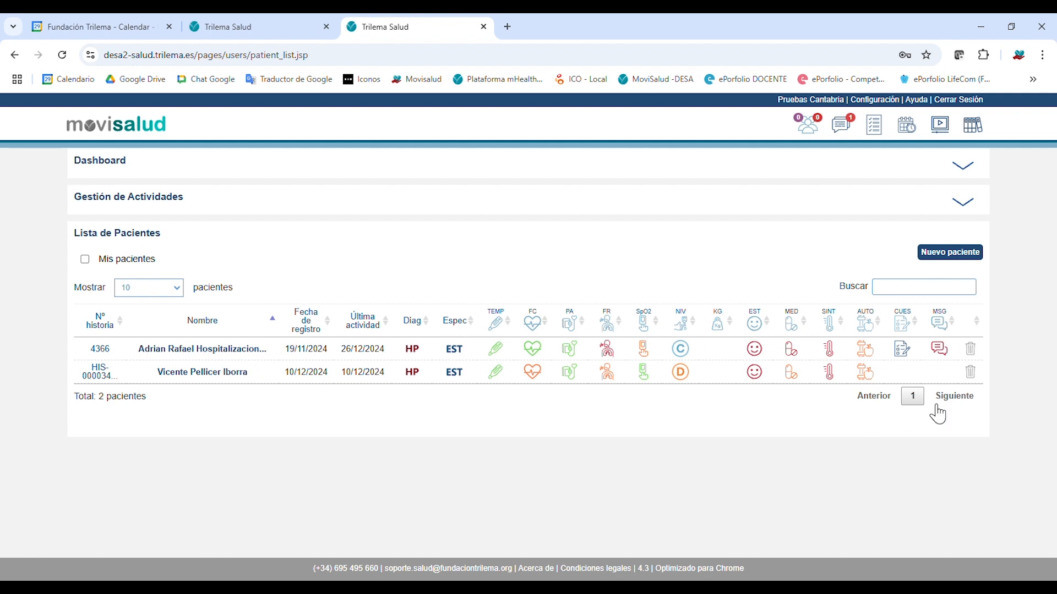
pyautogui.moveTo(499, 325)
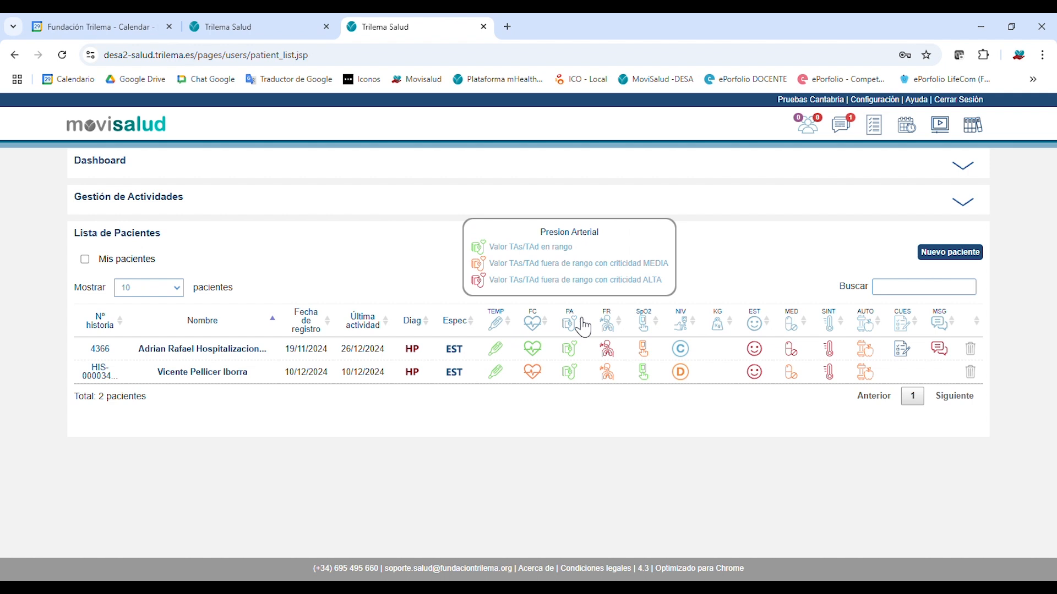
pyautogui.moveTo(617, 329)
pyautogui.moveTo(650, 336)
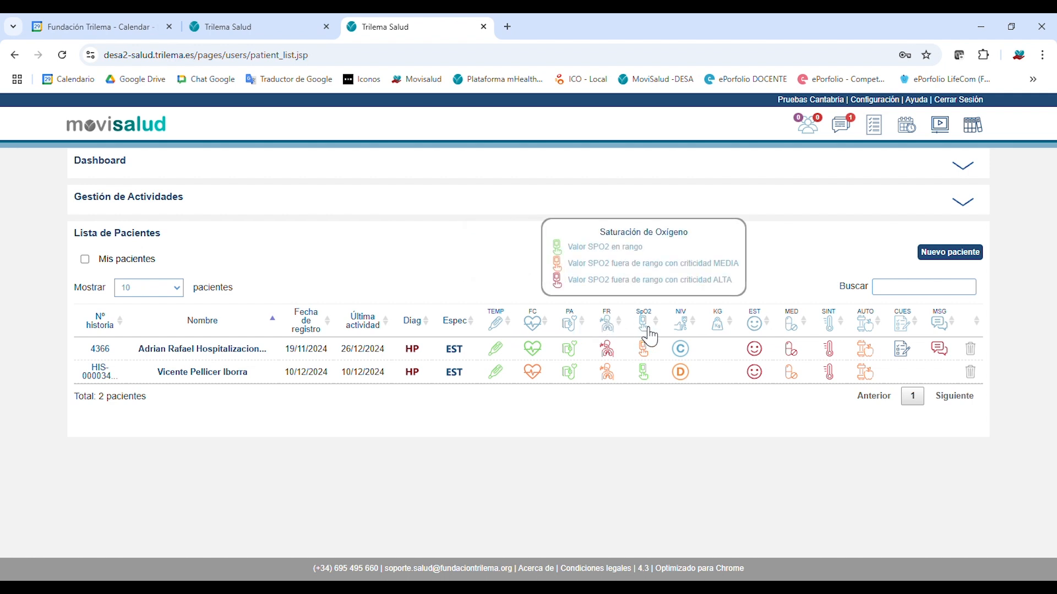
pyautogui.moveTo(696, 333)
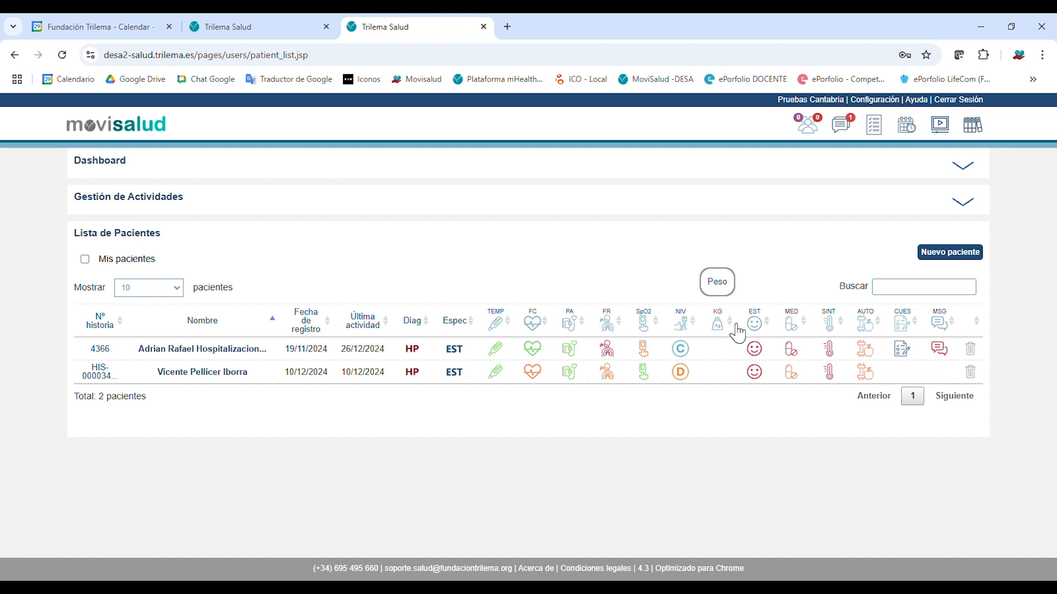
pyautogui.moveTo(755, 331)
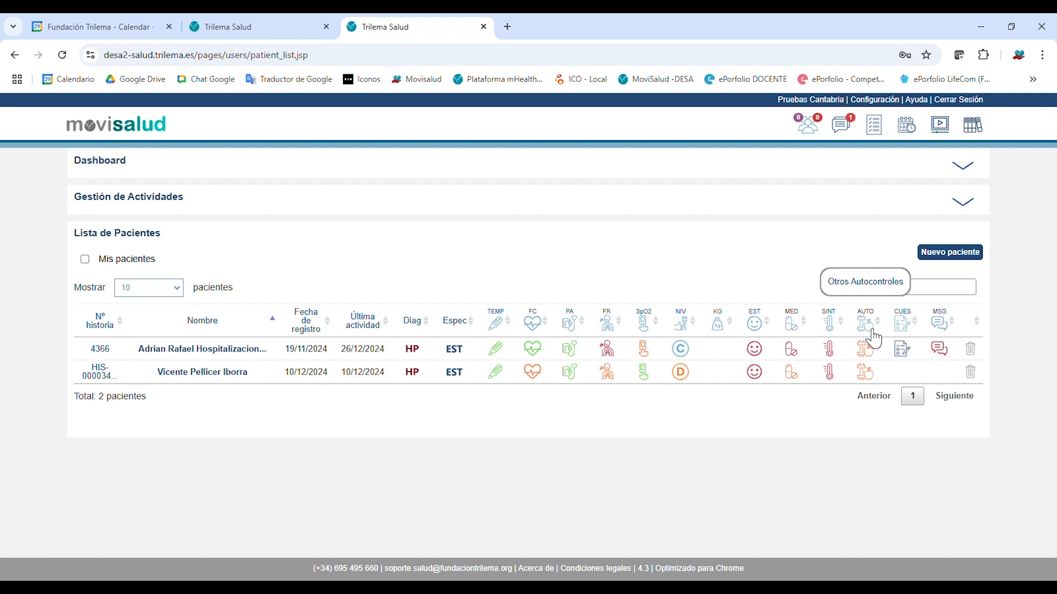
pyautogui.moveTo(872, 354)
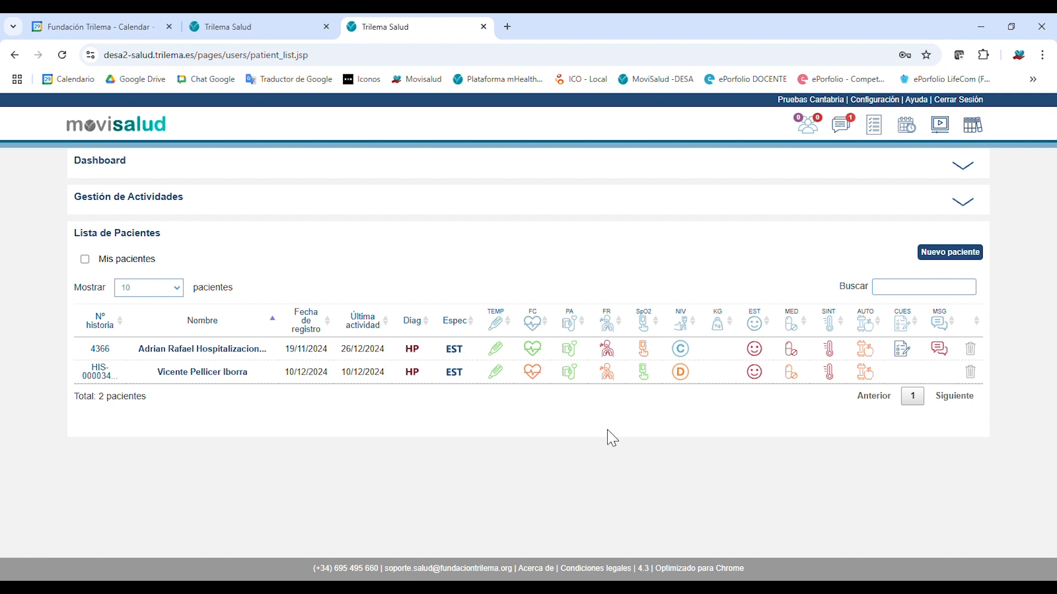
# Open the first patient's record and switch to its Gestión de Casos list.
pyautogui.click(231, 350)
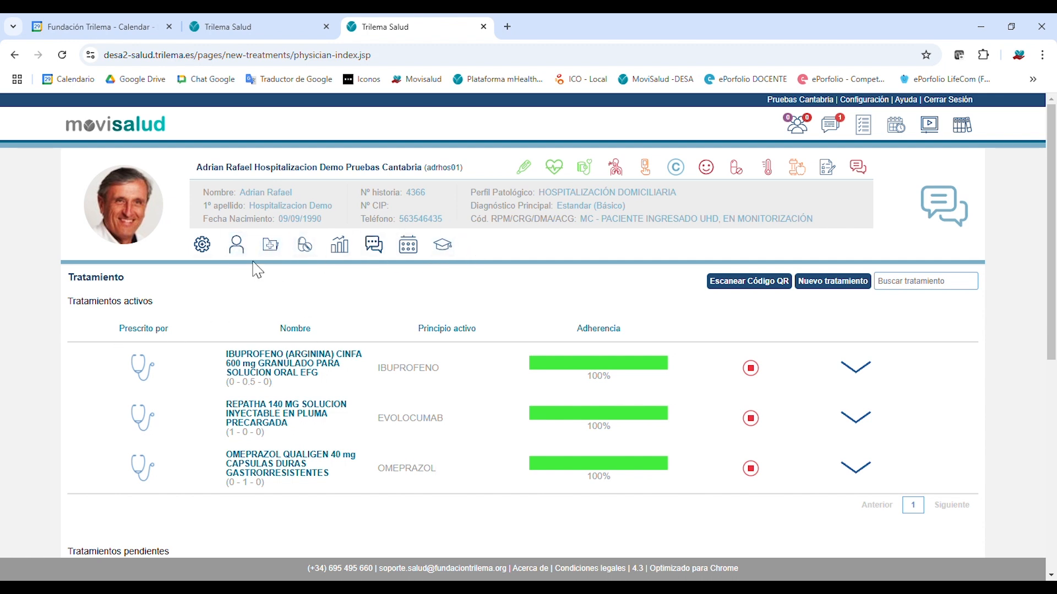
pyautogui.click(212, 250)
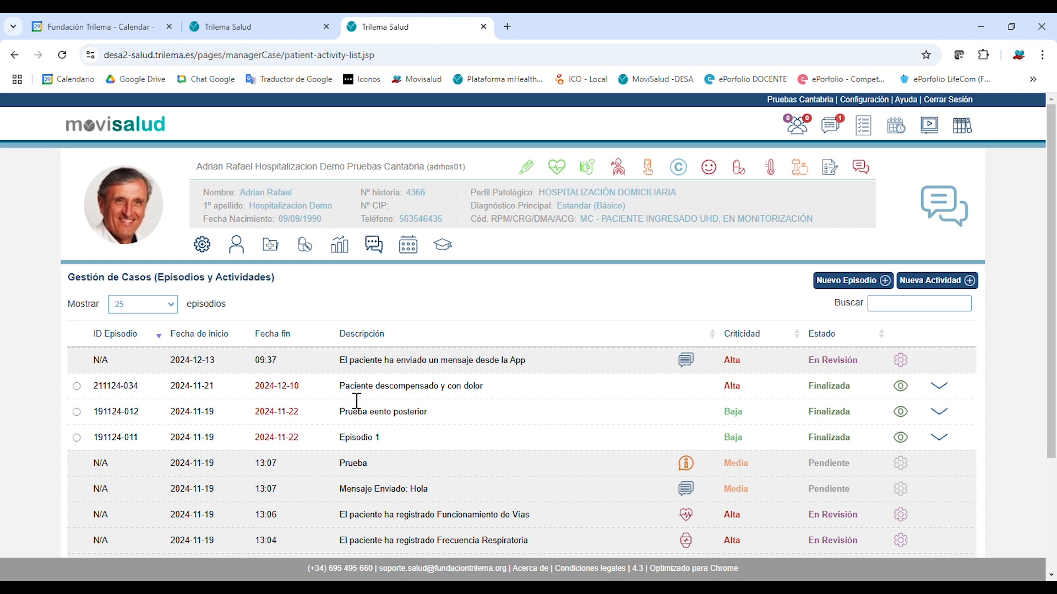
# Sort the case management list by Criticidad.
pyautogui.scroll(-3, 821, 448)
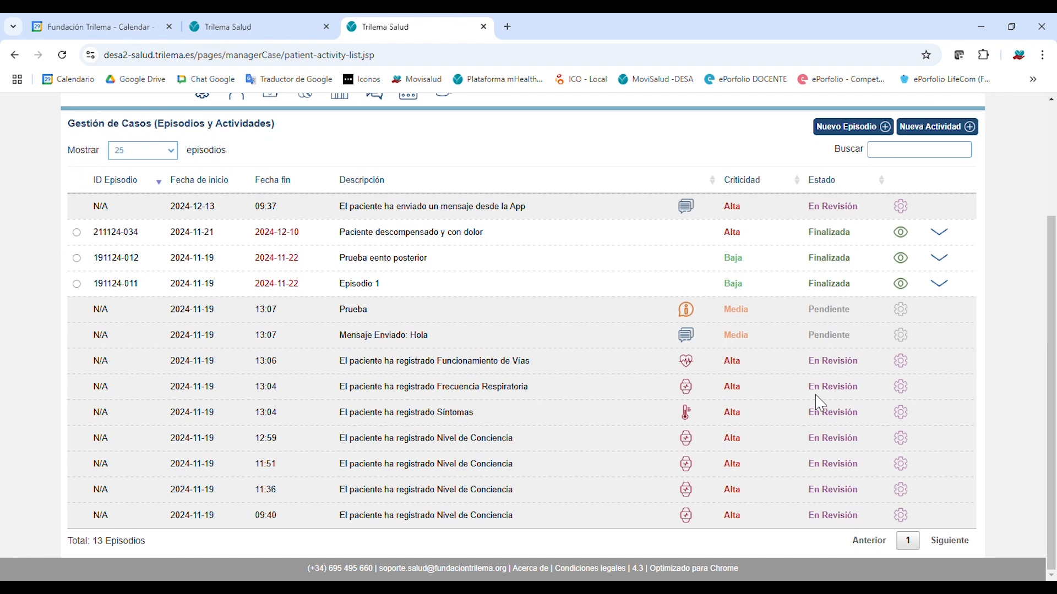
pyautogui.scroll(2, 438, 379)
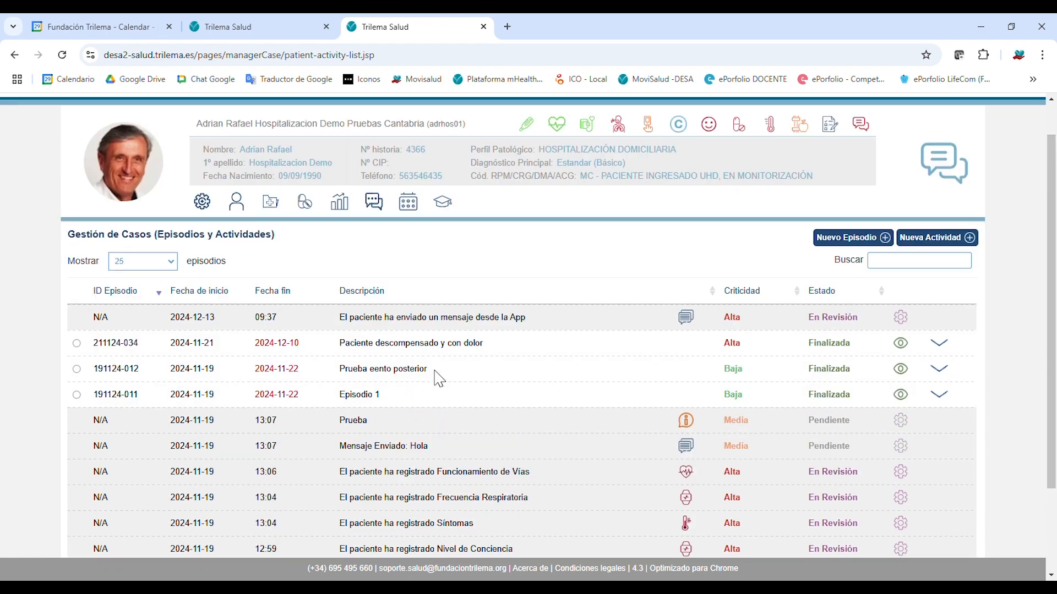
pyautogui.scroll(1, 439, 379)
pyautogui.scroll(-3, 448, 394)
pyautogui.scroll(4, 377, 389)
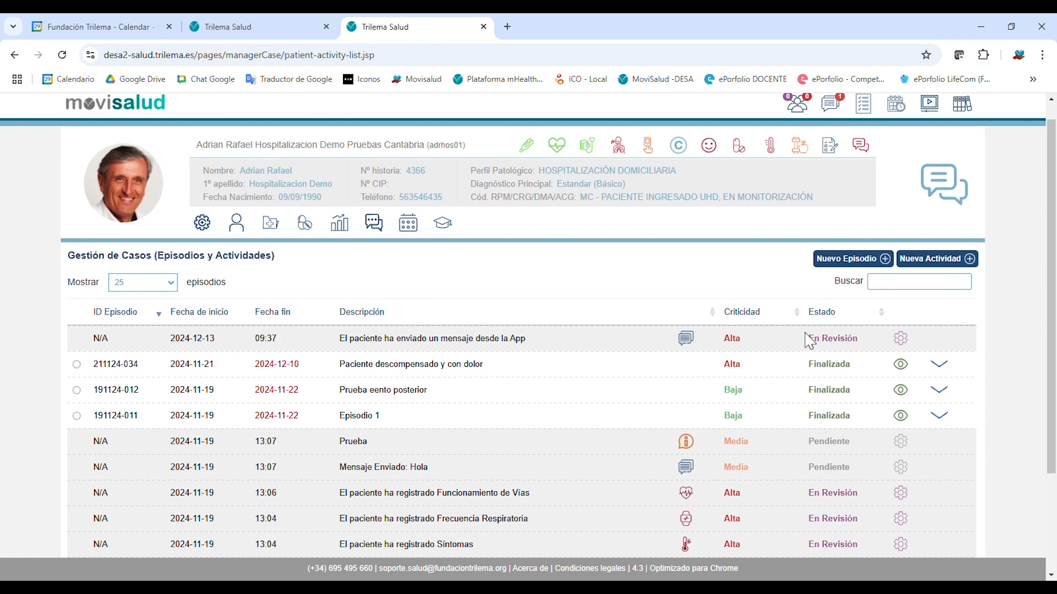
pyautogui.click(757, 320)
pyautogui.click(757, 320)
pyautogui.click(771, 319)
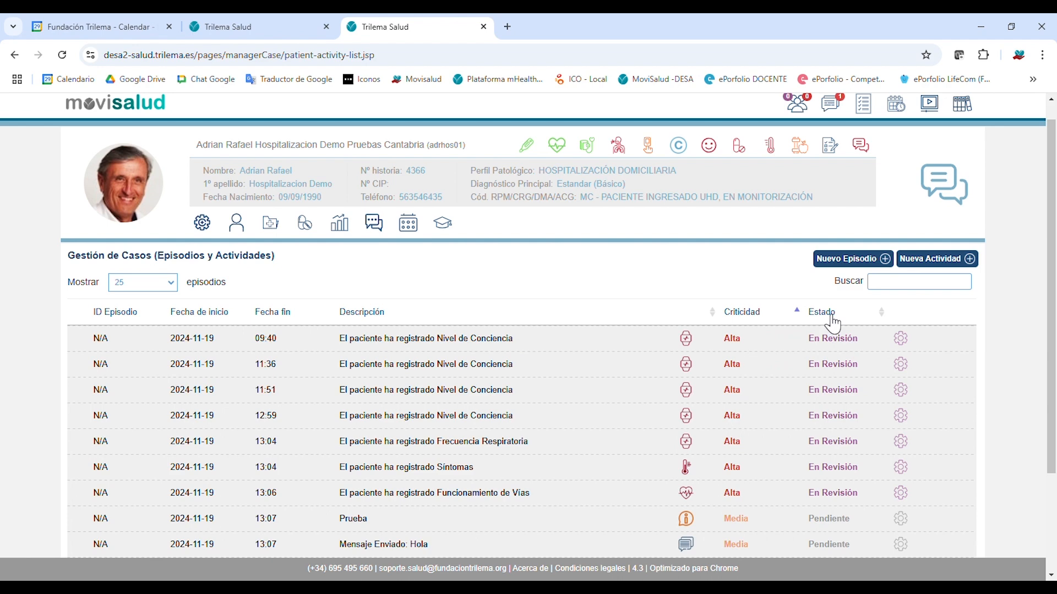
pyautogui.click(831, 317)
pyautogui.click(750, 318)
pyautogui.click(820, 315)
pyautogui.scroll(-3, 760, 369)
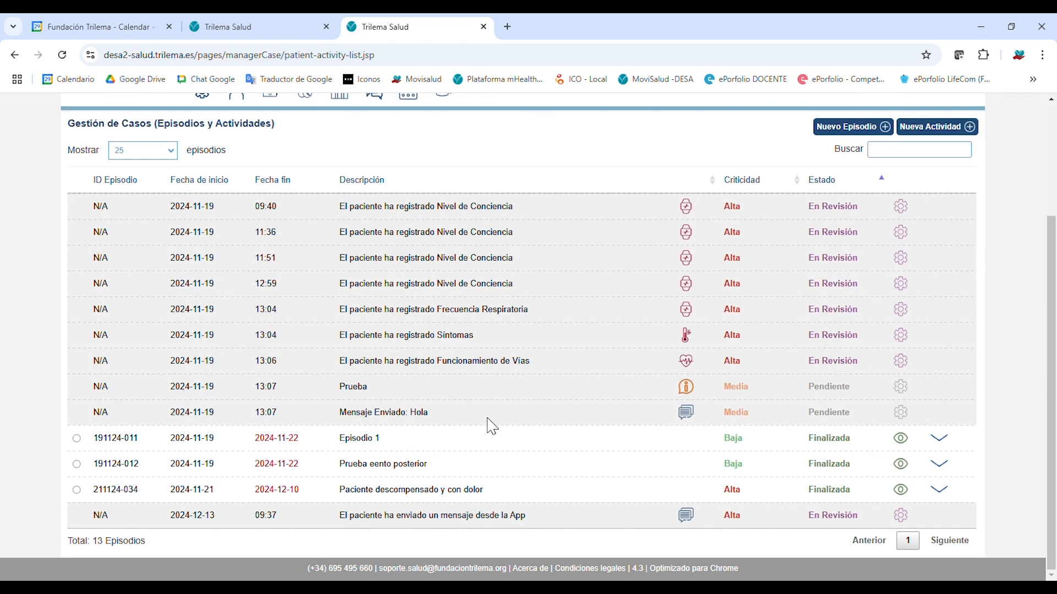
pyautogui.click(901, 465)
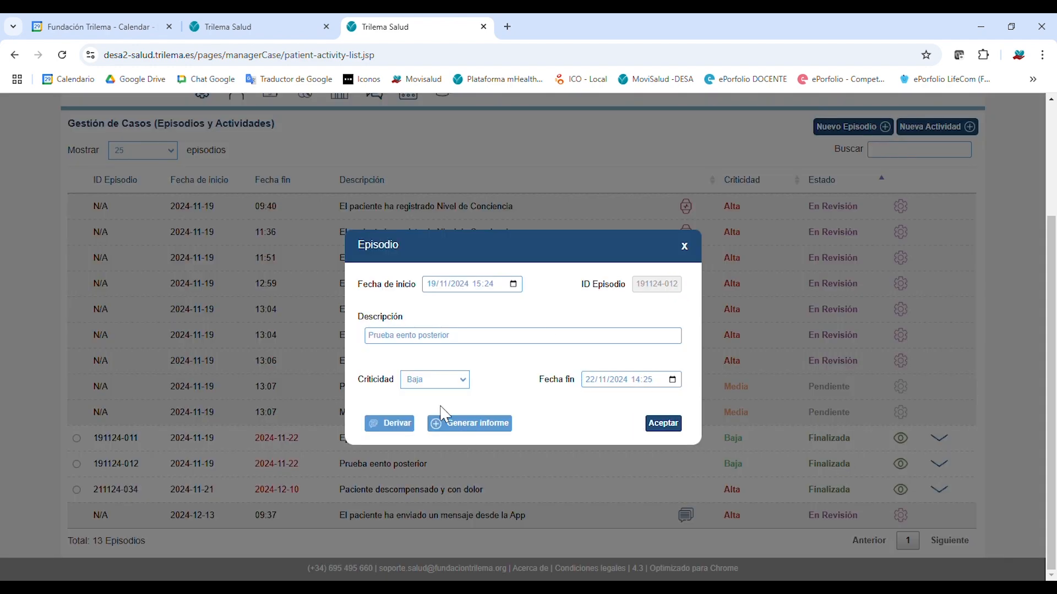
pyautogui.click(691, 250)
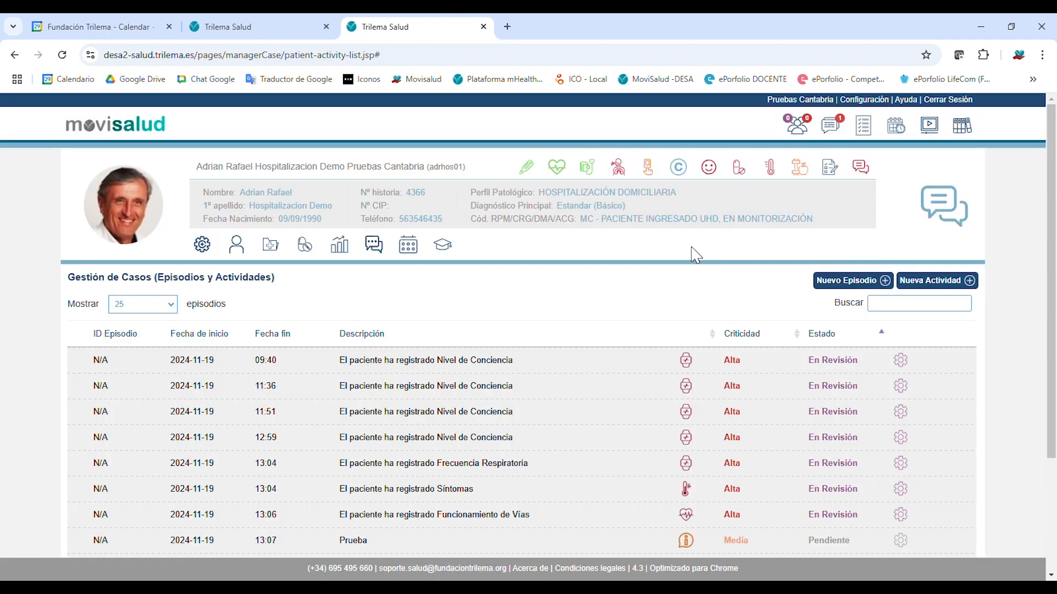
pyautogui.click(900, 360)
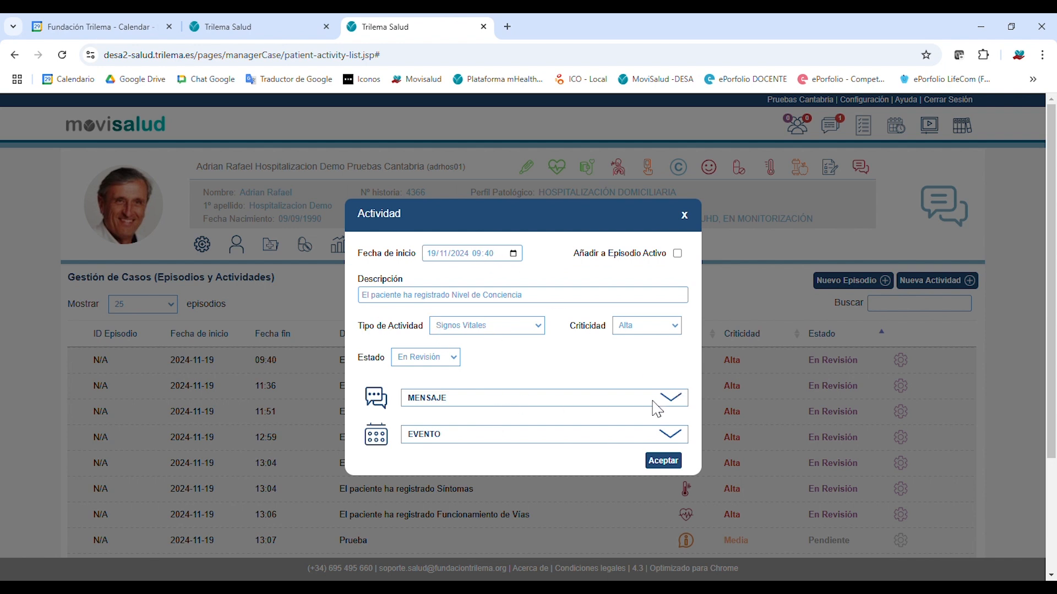
pyautogui.click(678, 400)
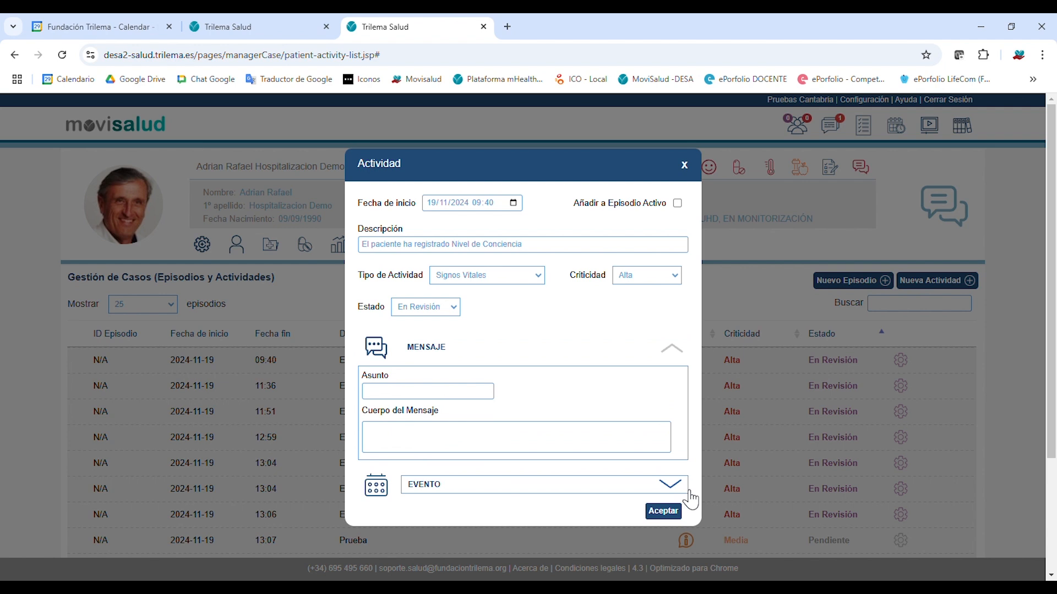
pyautogui.click(672, 484)
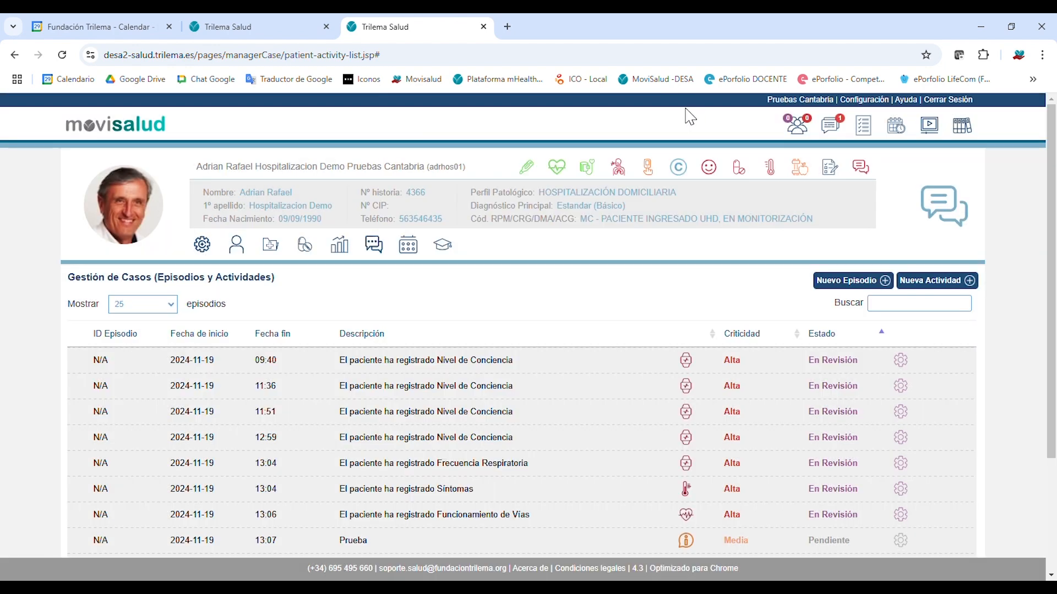
pyautogui.click(685, 110)
# Display the second patient's pill-icon tooltip warning that medication adherence is below 60%.
pyautogui.moveTo(1051, 334); pyautogui.dragTo(1052, 420)
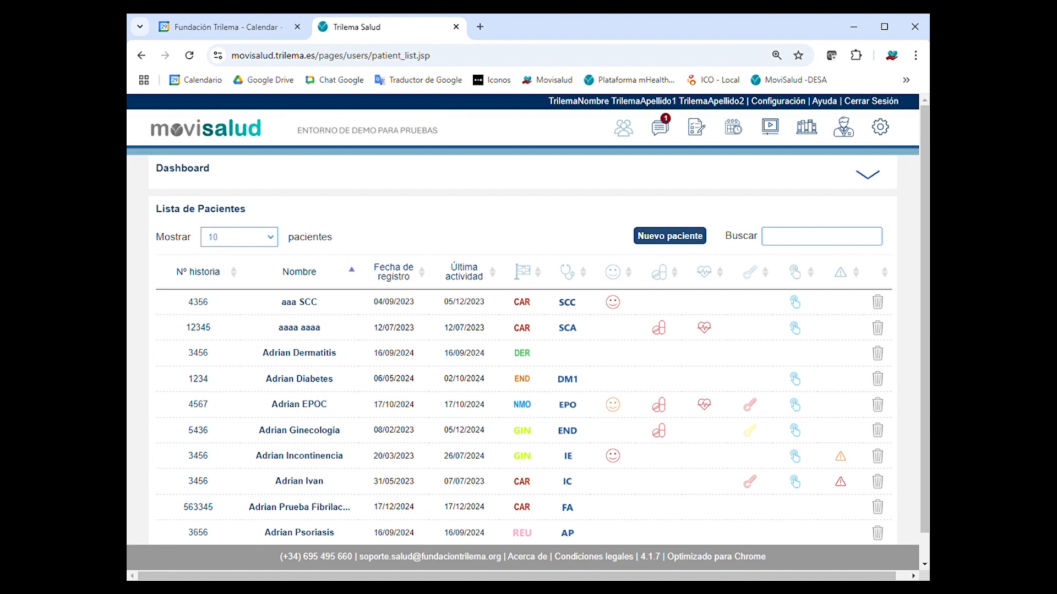
pyautogui.moveTo(647, 339)
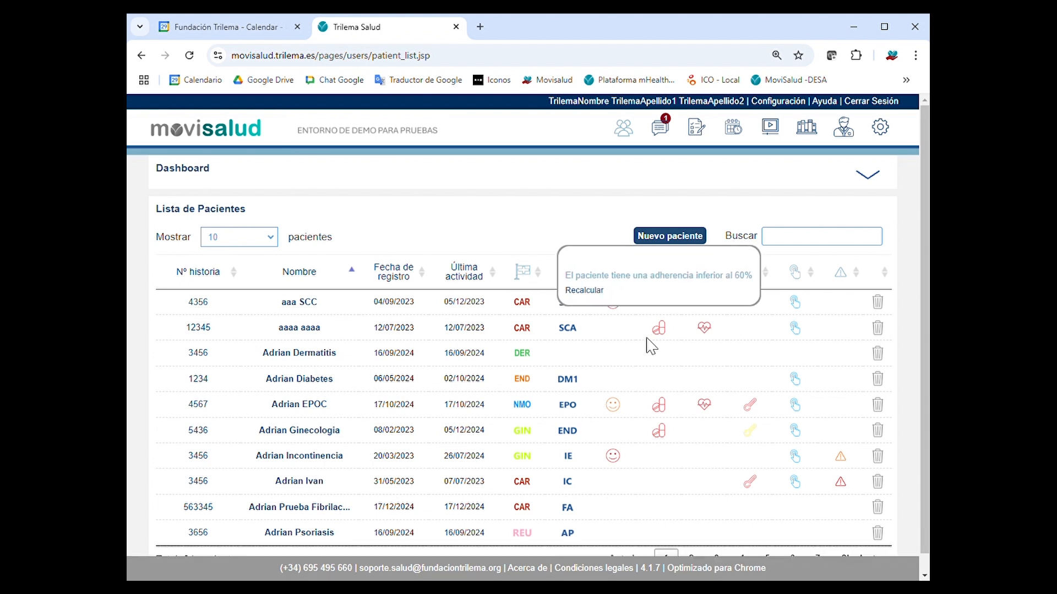